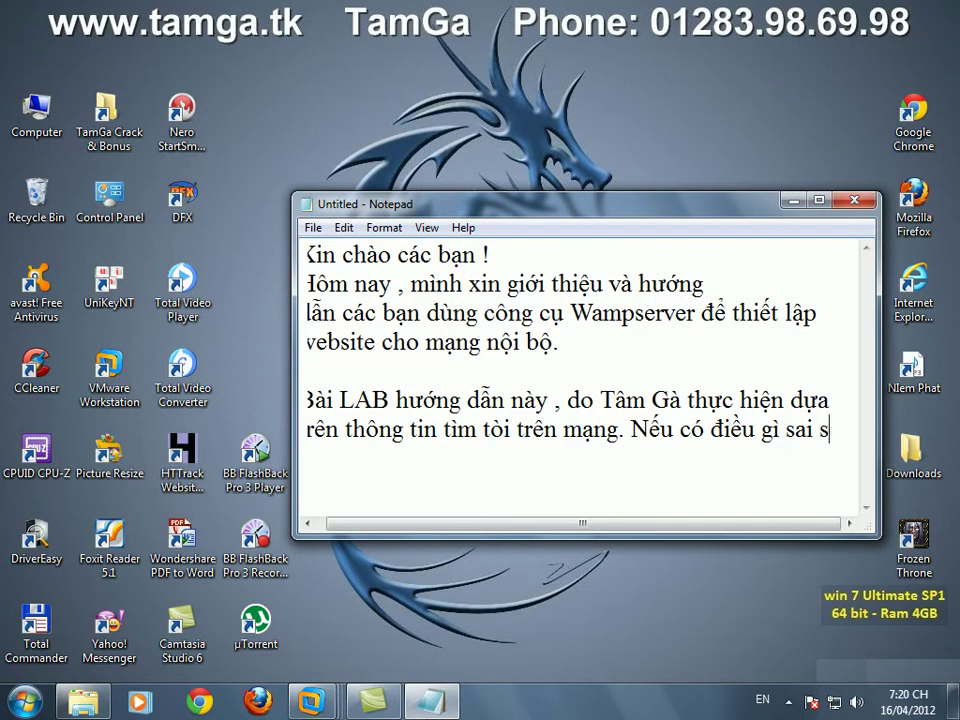
# - Type the apology line and a closing sentence about finishing the Webserver project at Cao Đẳng Nghề TPHCM
pyautogui.press('Return')
pyautogui.write('sót mong các bạn thông')
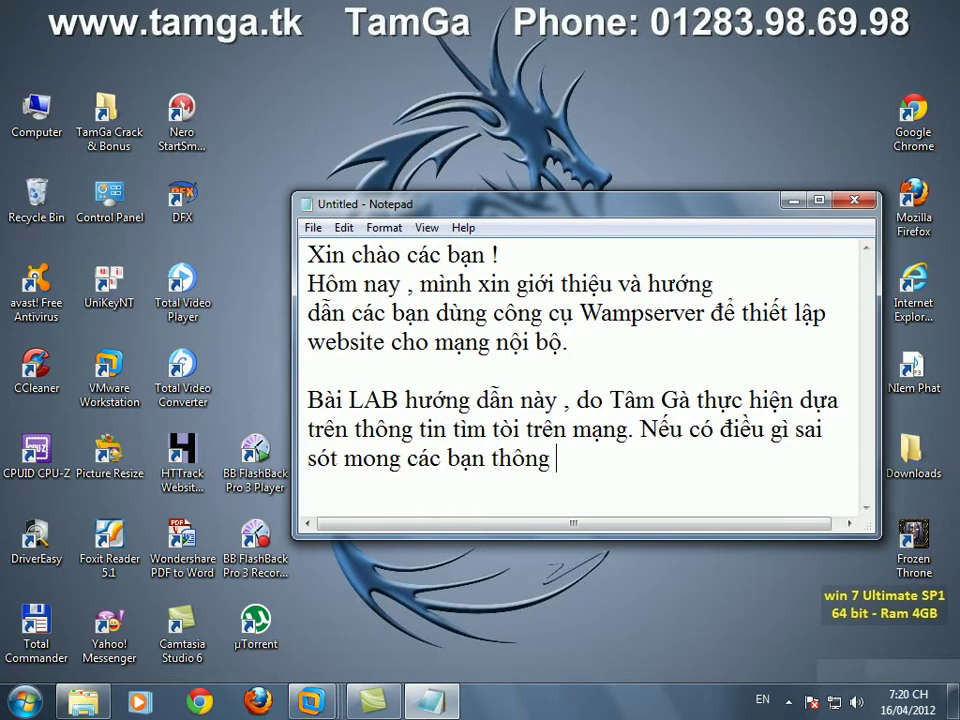
pyautogui.write(' cảm.')
pyautogui.press('Return')
pyautogui.write('Hoàn')
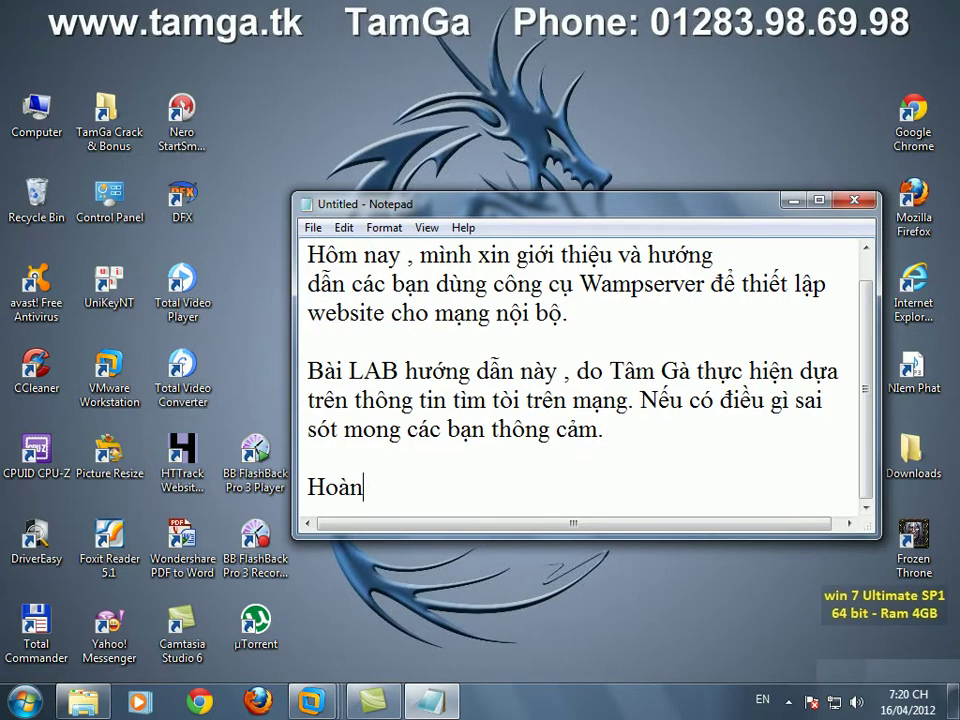
pyautogui.write(' thanh đồ án')
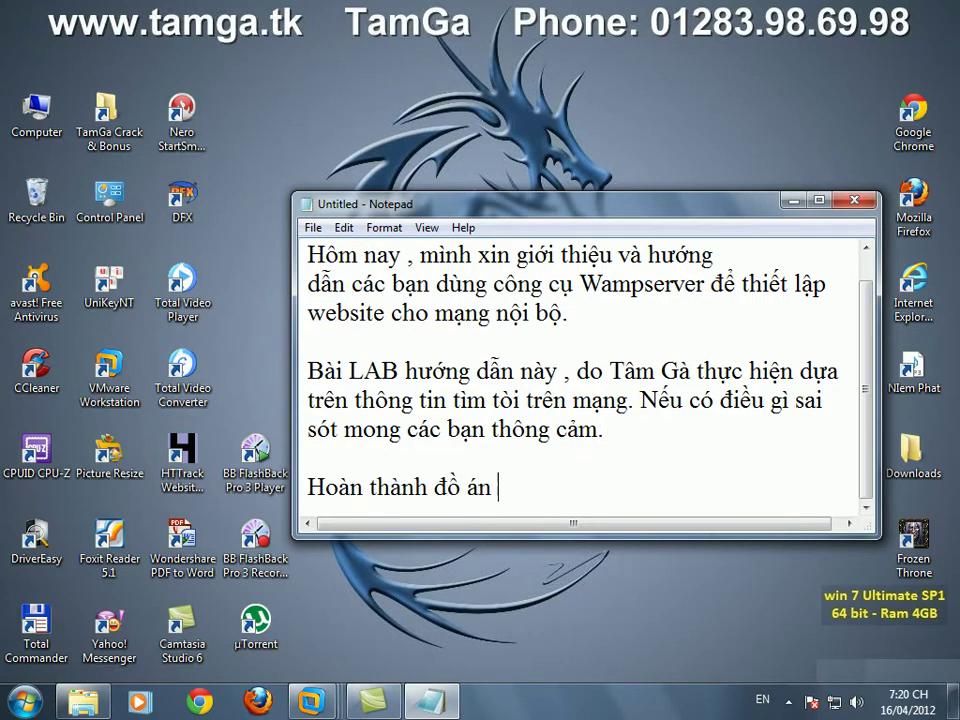
pyautogui.write(' của mo')
pyautogui.write('n Webser')
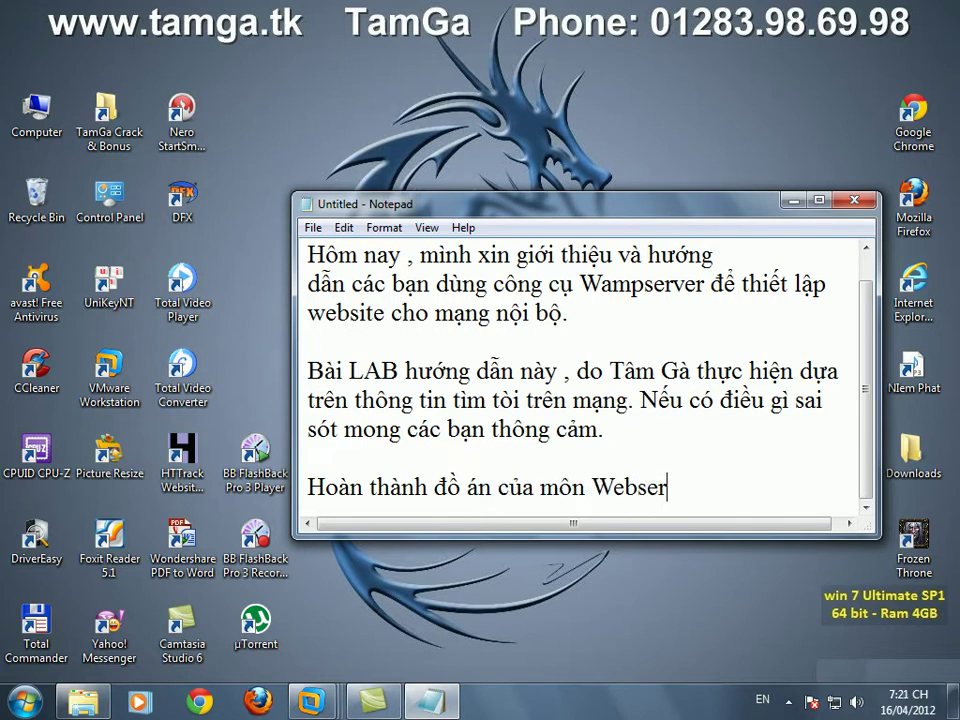
pyautogui.write('ver tại trường')
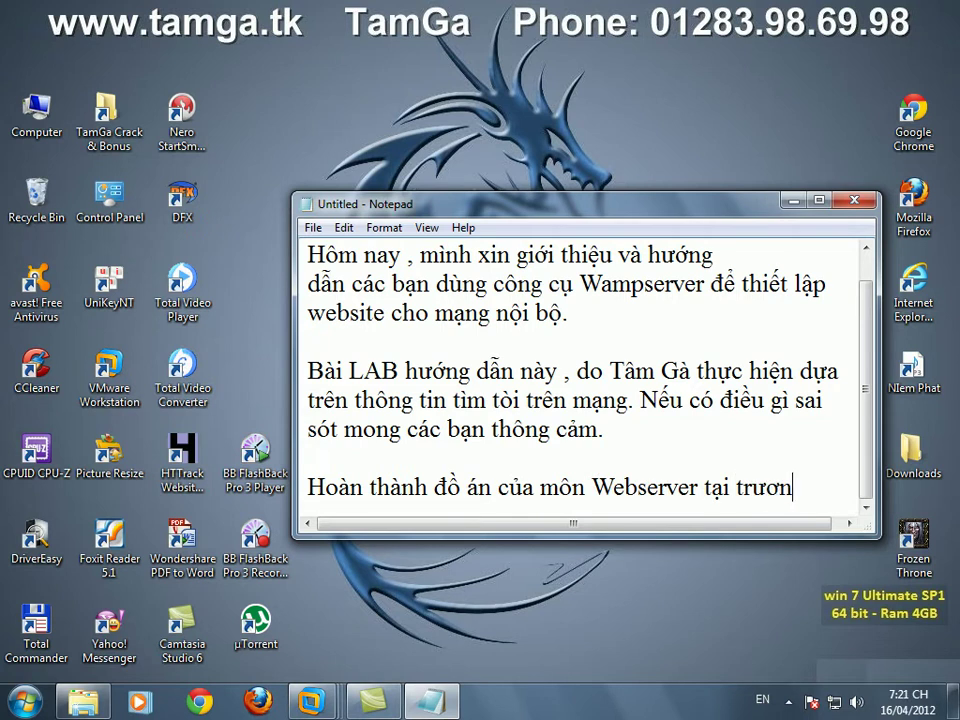
pyautogui.press('Return')
pyautogui.write('Cao Đẳng Nghề')
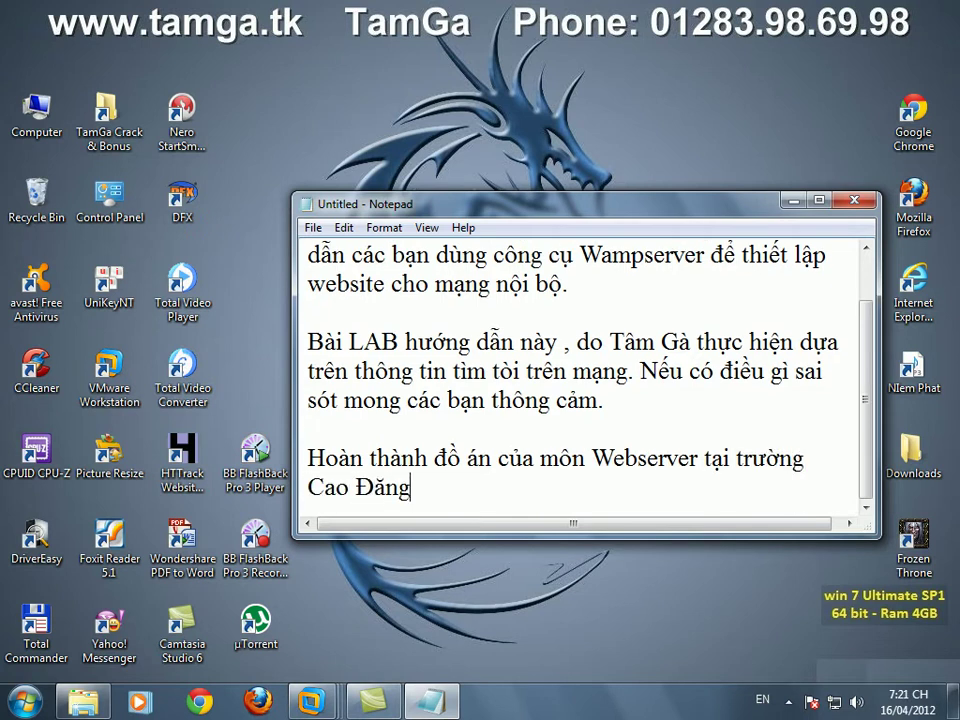
pyautogui.write(' TP')
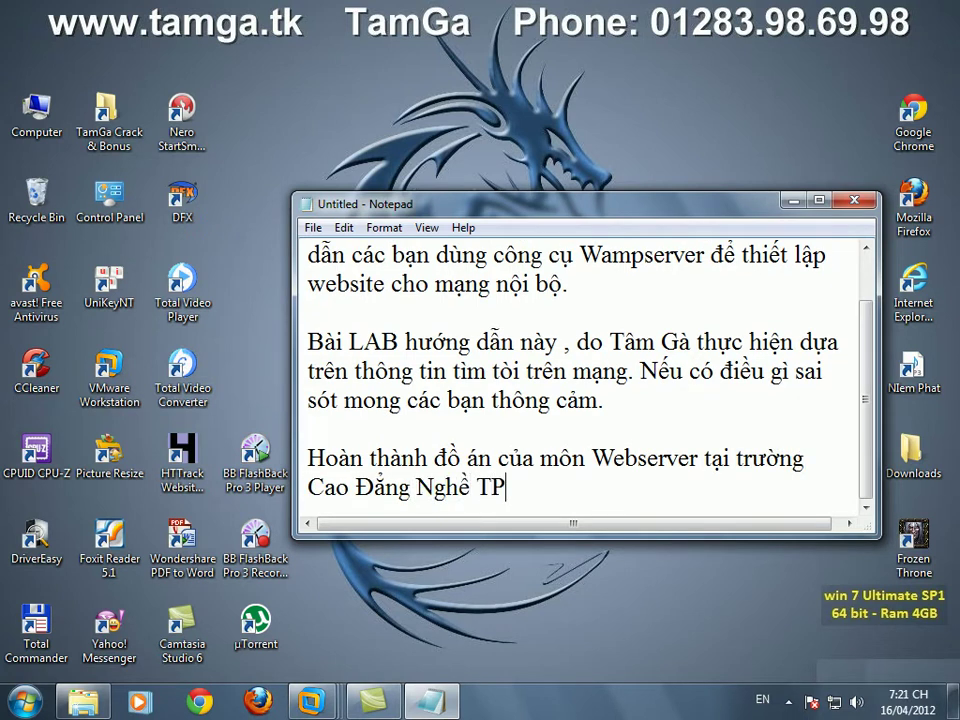
pyautogui.write('HCM voi bài LAB này luôn')
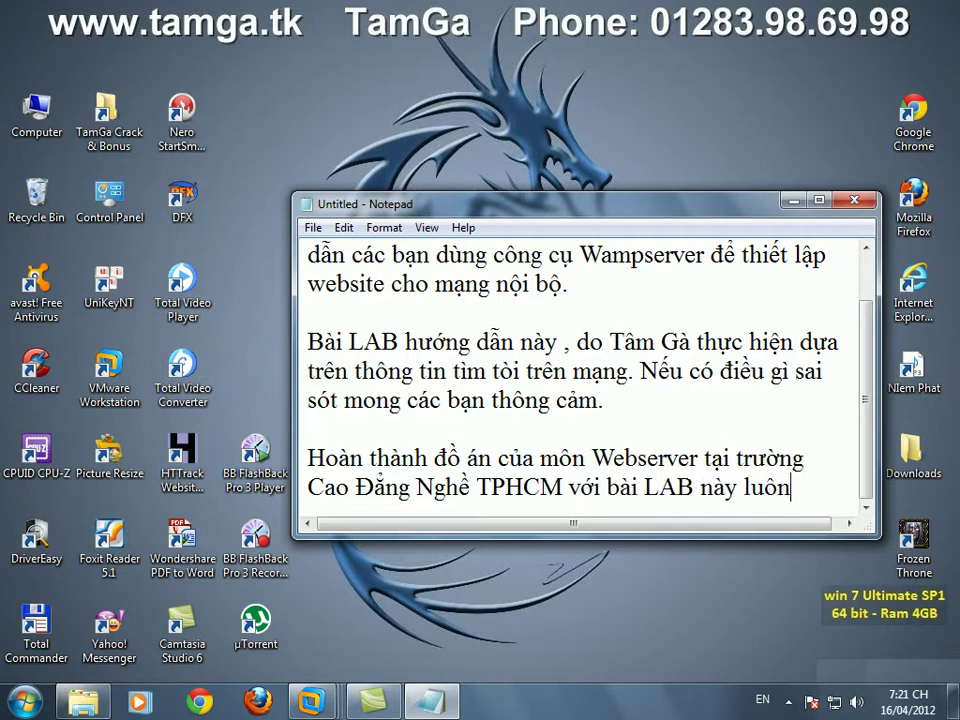
pyautogui.write('.')
pyautogui.press('Return')
pyautogui.press('Return')
pyautogui.press('Return')
pyautogui.press('Return')
pyautogui.press('Return')
pyautogui.press('Return')
pyautogui.press('Return')
pyautogui.press('Return')
pyautogui.press('Return')
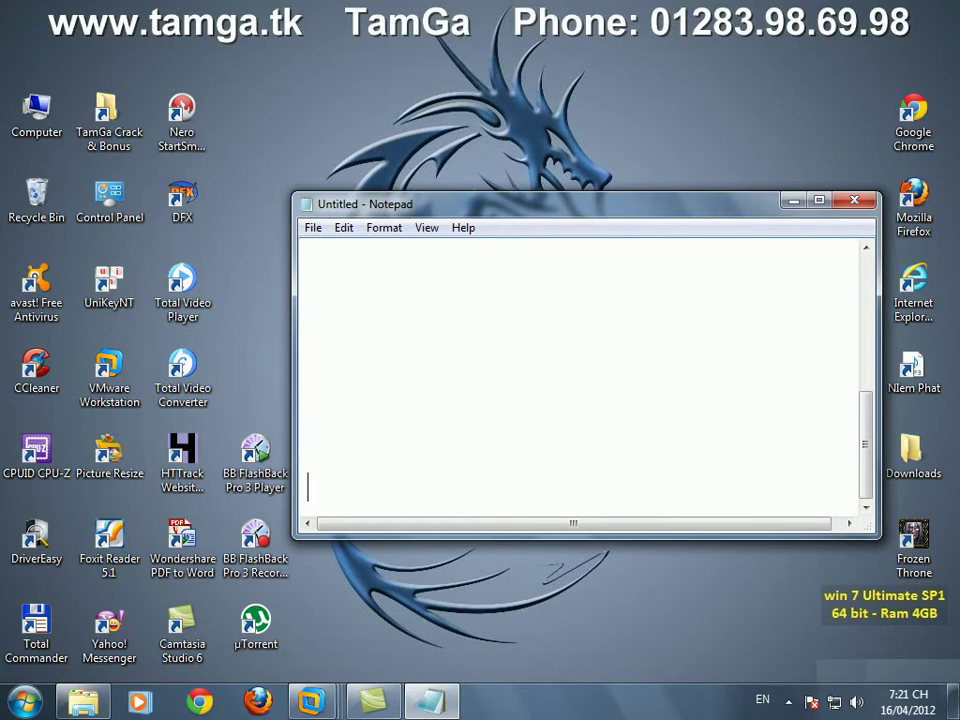
pyautogui.write('Bài LAB ')
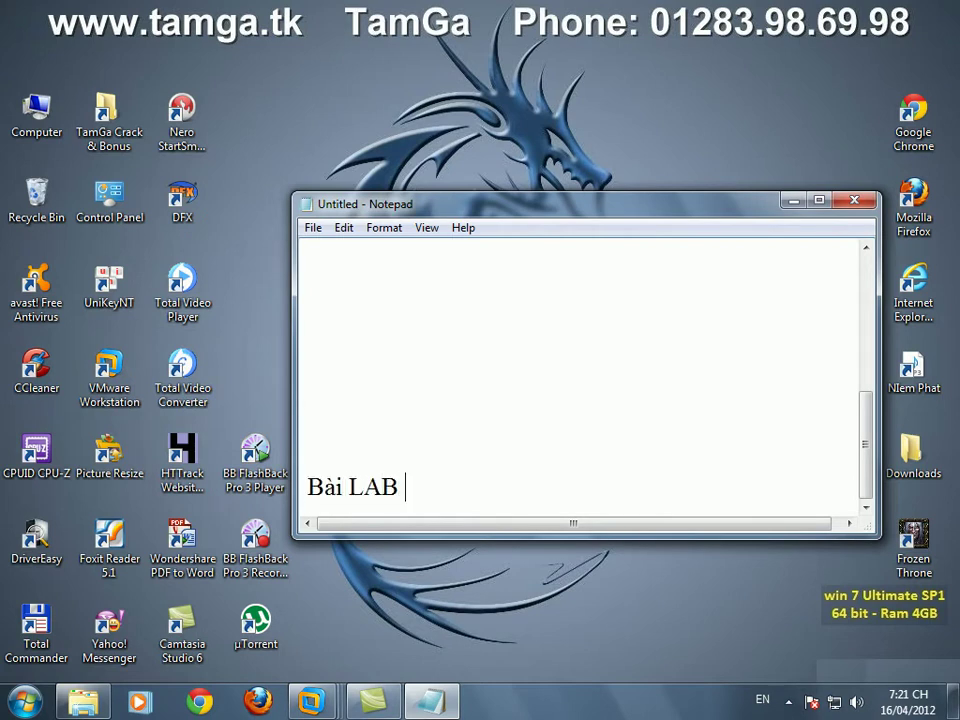
pyautogui.write('các bạn có thể d')
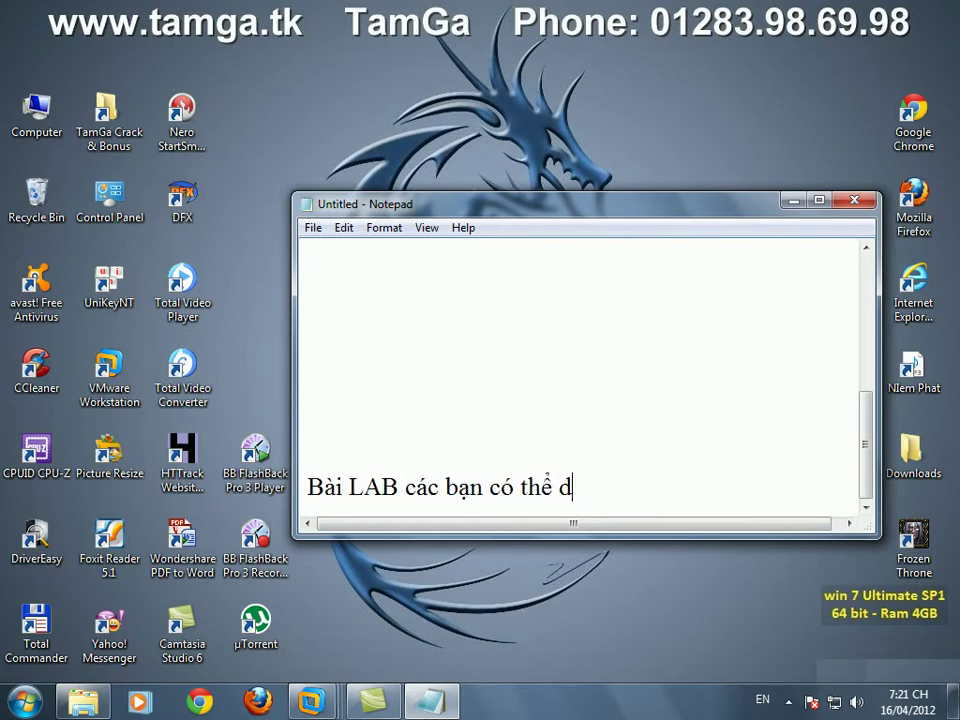
pyautogui.write('own tại site www.tamga.tk')
pyautogui.press('Return')
pyautogui.write('hoặc www.c')
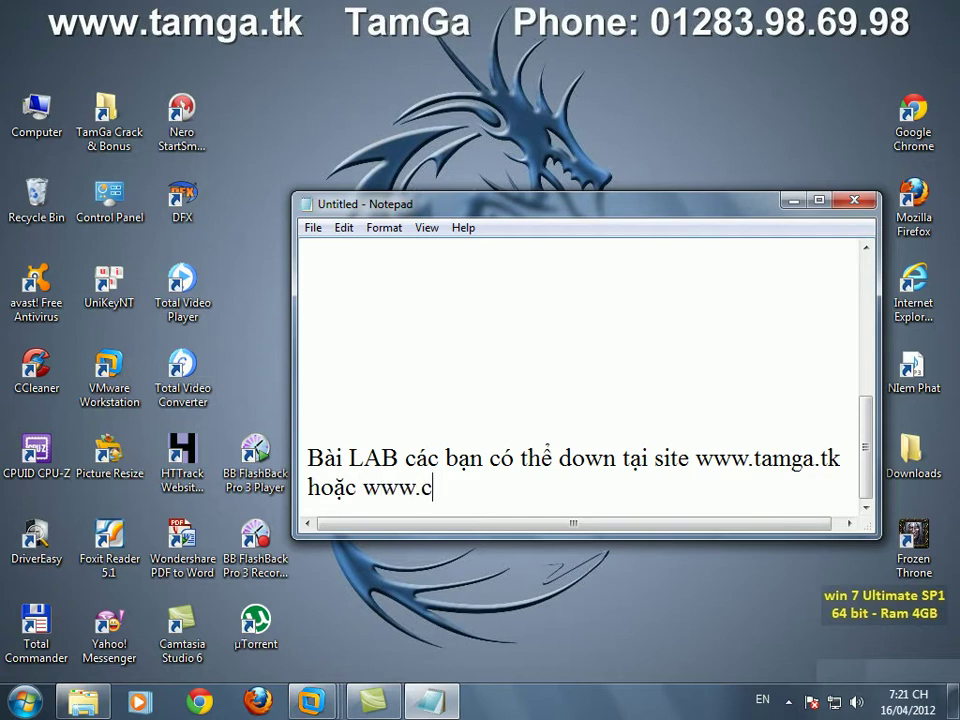
pyautogui.write('10mt.tk')
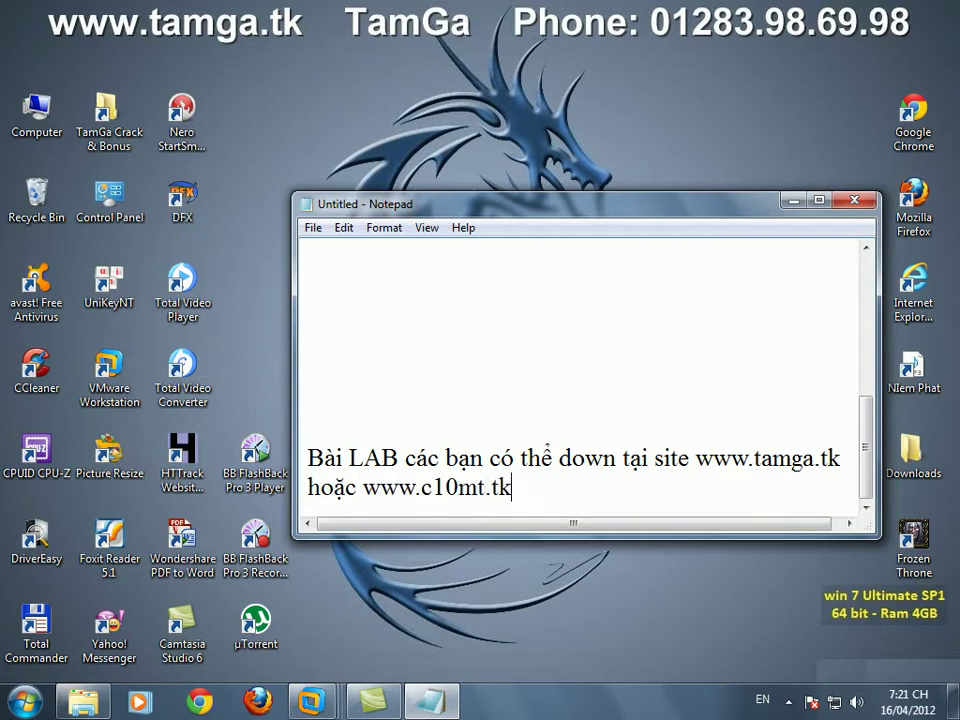
pyautogui.write('    www.c10mayti')
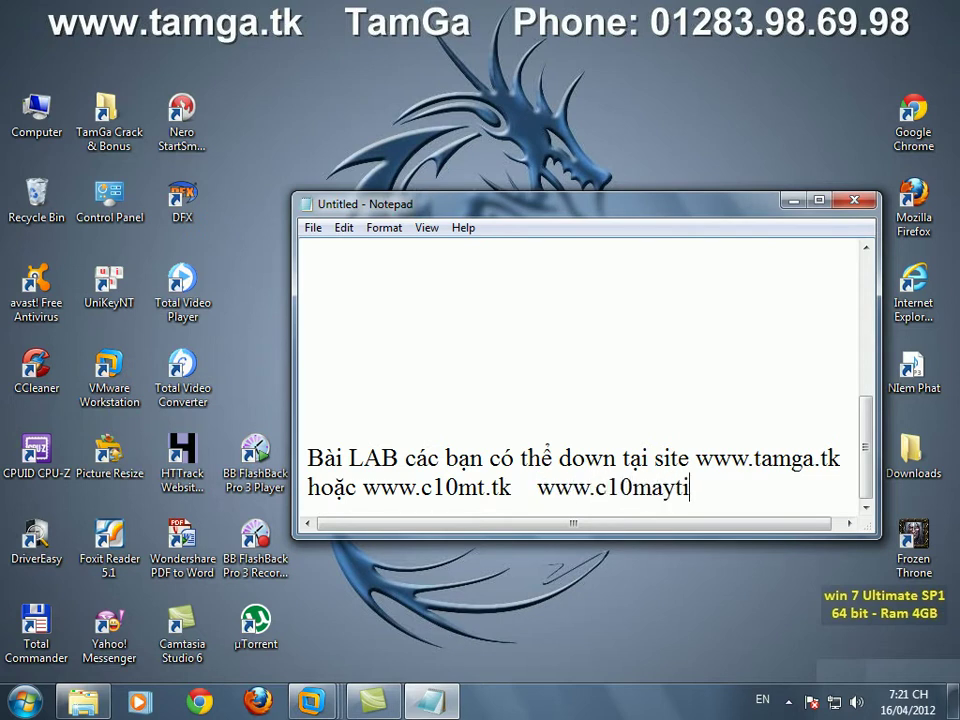
pyautogui.write('nh,.tk')
pyautogui.press('Return')
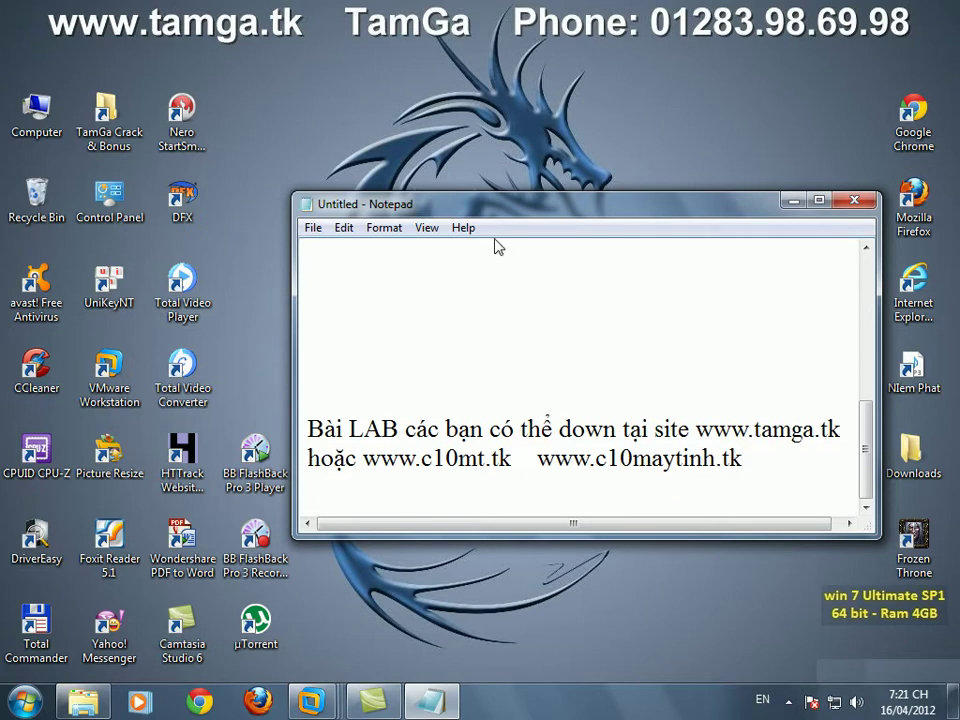
# - Browse D:\Cao Dang Quan Tri Mang\Hoc Ki 4\Webserver Mailserver\LAB_12042012 Wampserver and open the lab PDF
pyautogui.click(83, 702)
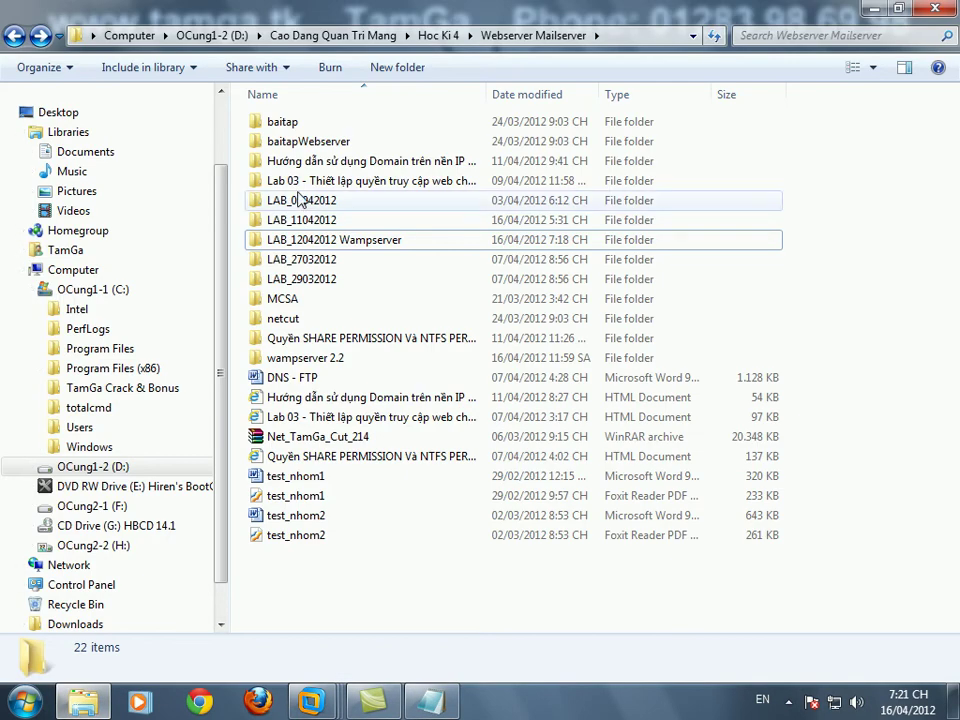
pyautogui.click(93, 466)
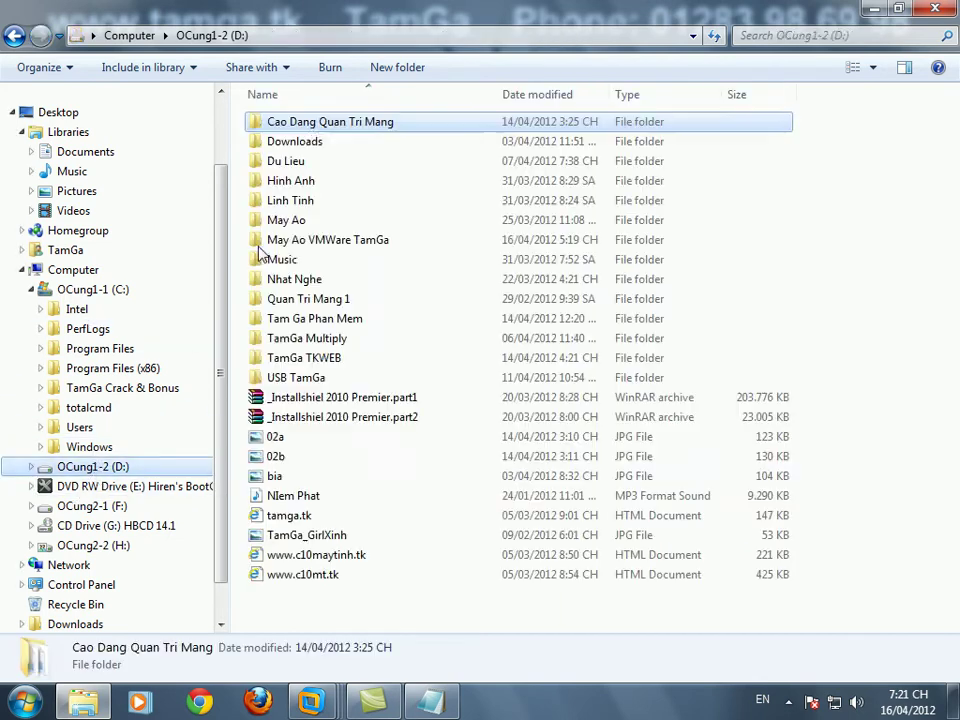
pyautogui.doubleClick(312, 121)
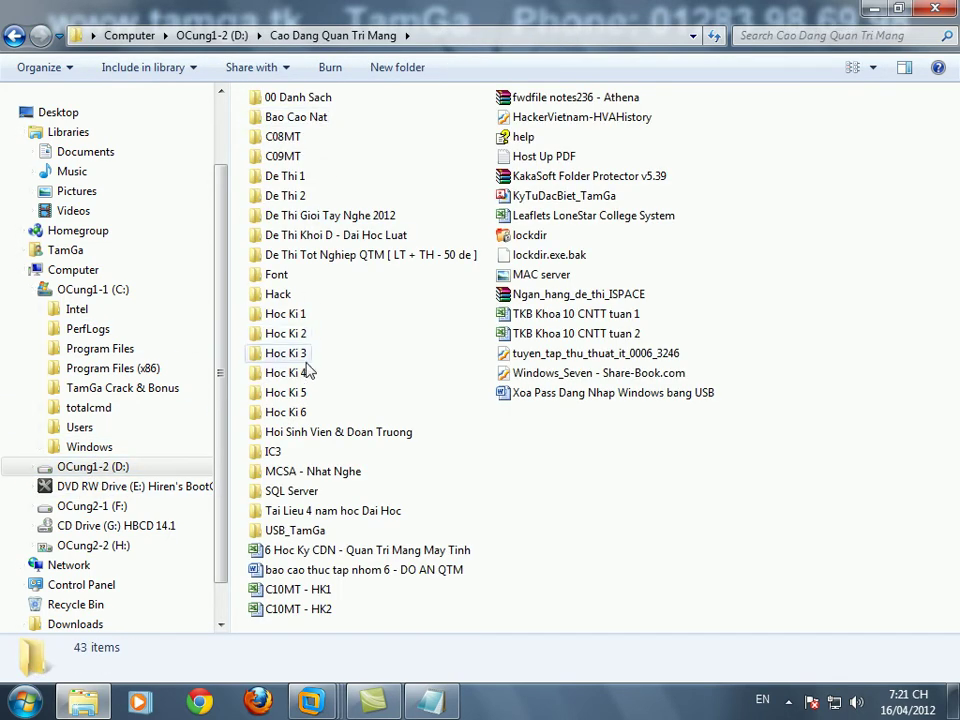
pyautogui.doubleClick(300, 374)
pyautogui.doubleClick(300, 259)
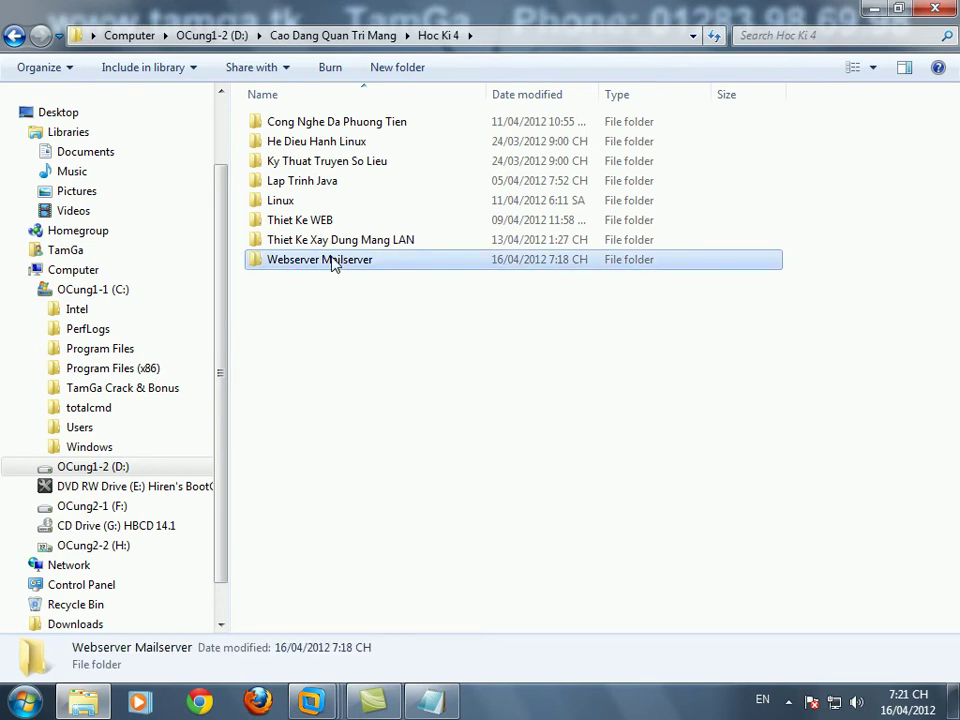
pyautogui.doubleClick(333, 241)
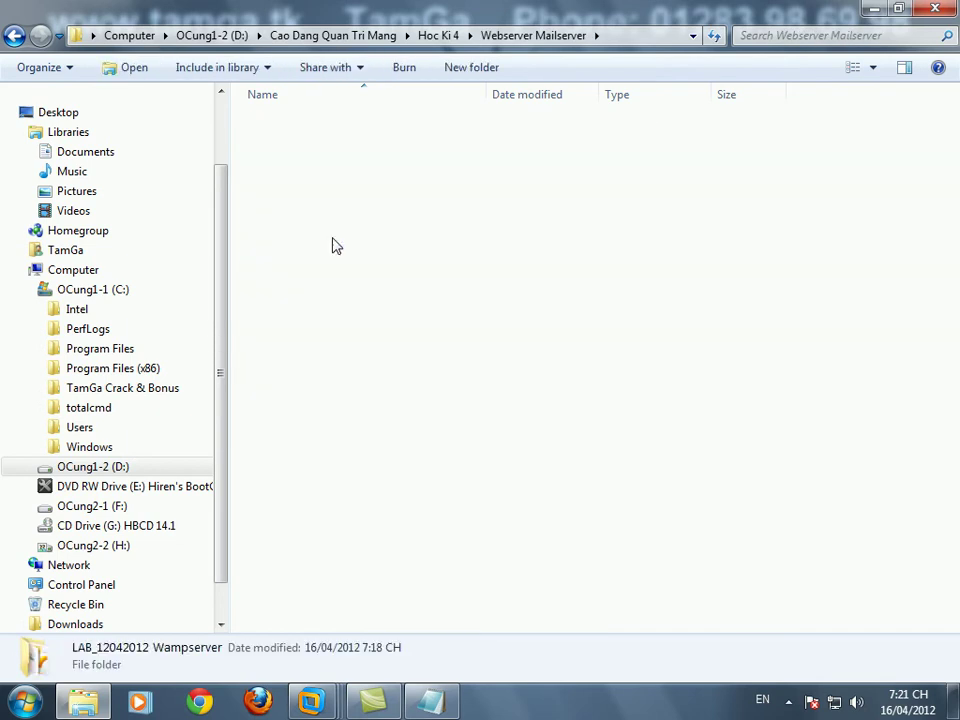
pyautogui.click(302, 143)
pyautogui.press('Return')
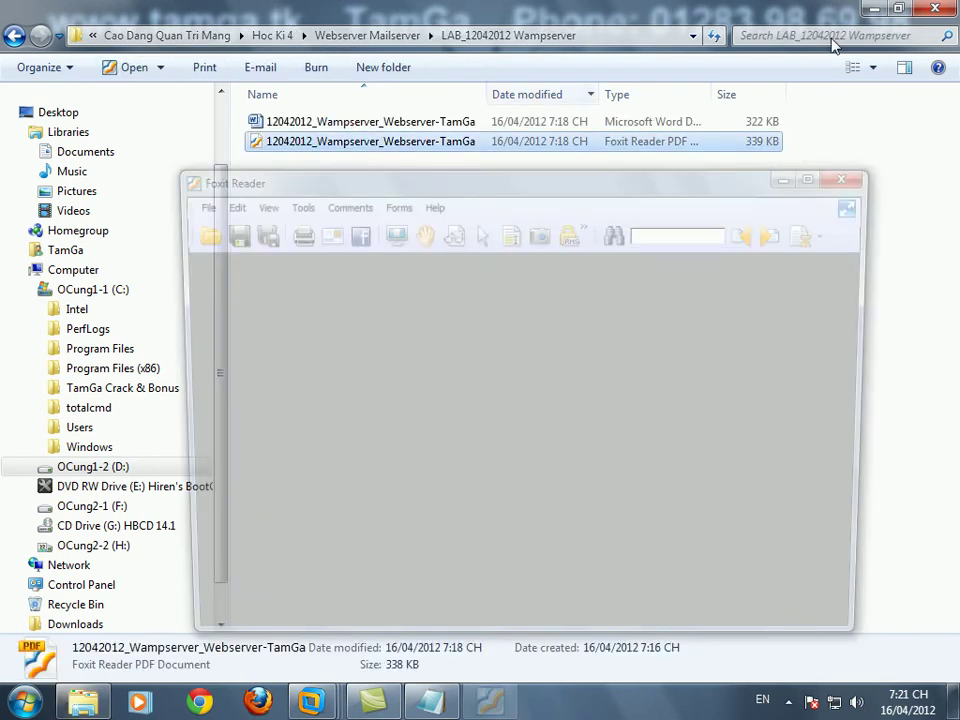
# - Maximize Foxit Reader and pan down to the numbered requirements below the network diagram
pyautogui.moveTo(700, 180); pyautogui.dragTo(717, 197)
pyautogui.doubleClick(722, 181)
pyautogui.moveTo(711, 307); pyautogui.dragTo(708, 234)
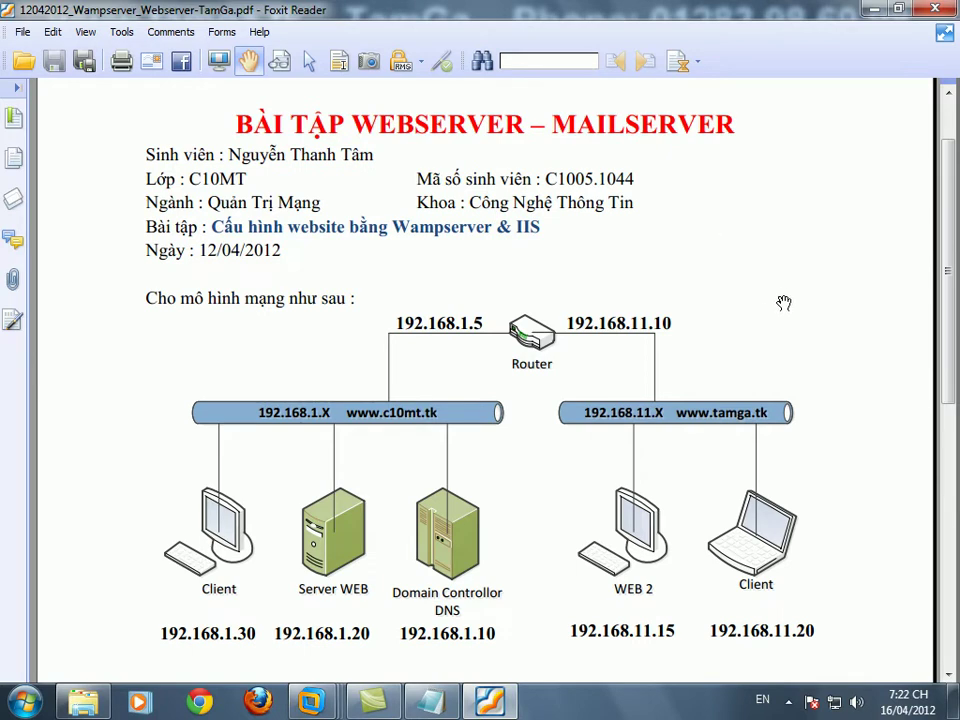
pyautogui.moveTo(786, 332); pyautogui.dragTo(786, 157)
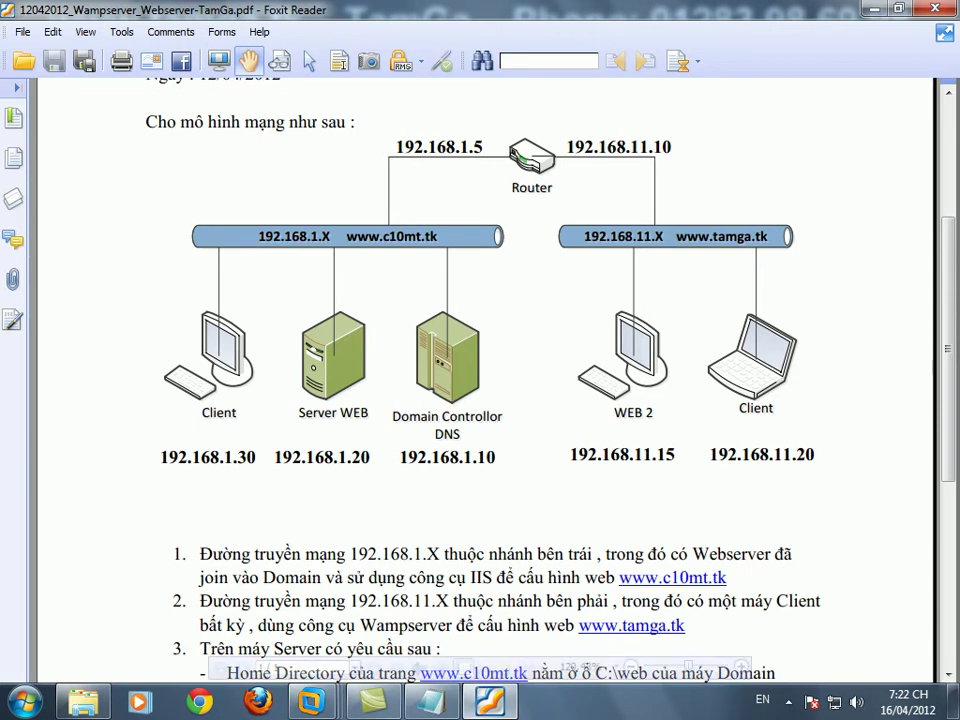
# - Add a line in Notepad, move it down-left to uncover the diagram, and return to the PDF
pyautogui.click(470, 706)
pyautogui.click(666, 384)
pyautogui.press('Return')
pyautogui.press('Return')
pyautogui.press('Return')
pyautogui.press('Return')
pyautogui.press('Return')
pyautogui.press('Return')
pyautogui.press('Return')
pyautogui.press('Return')
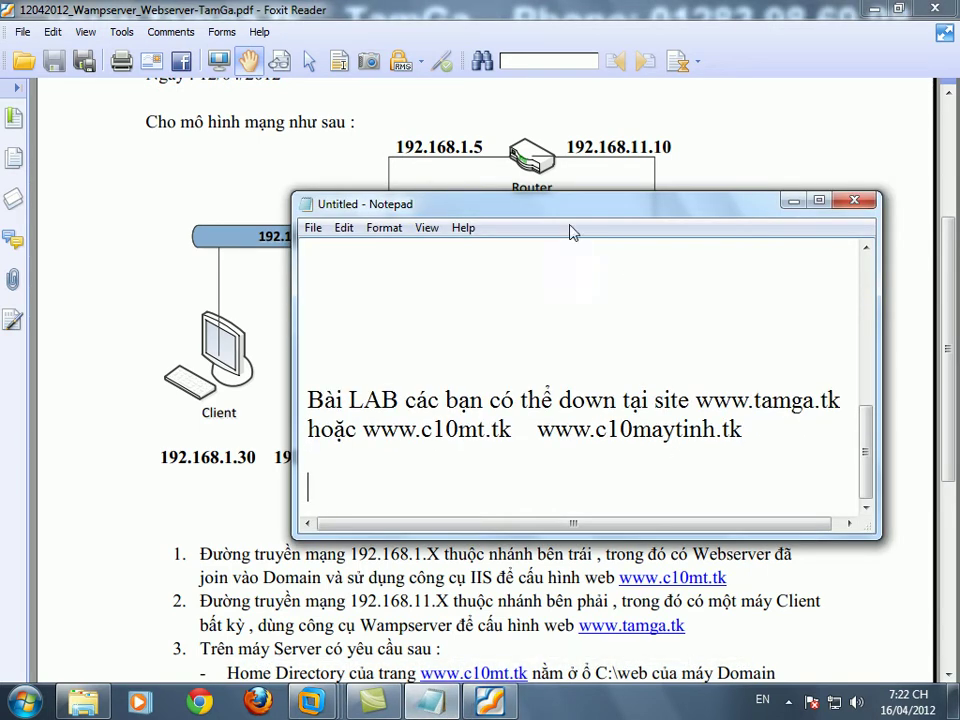
pyautogui.moveTo(584, 208); pyautogui.dragTo(505, 475)
pyautogui.click(525, 326)
pyautogui.scroll(-2, 525, 326)
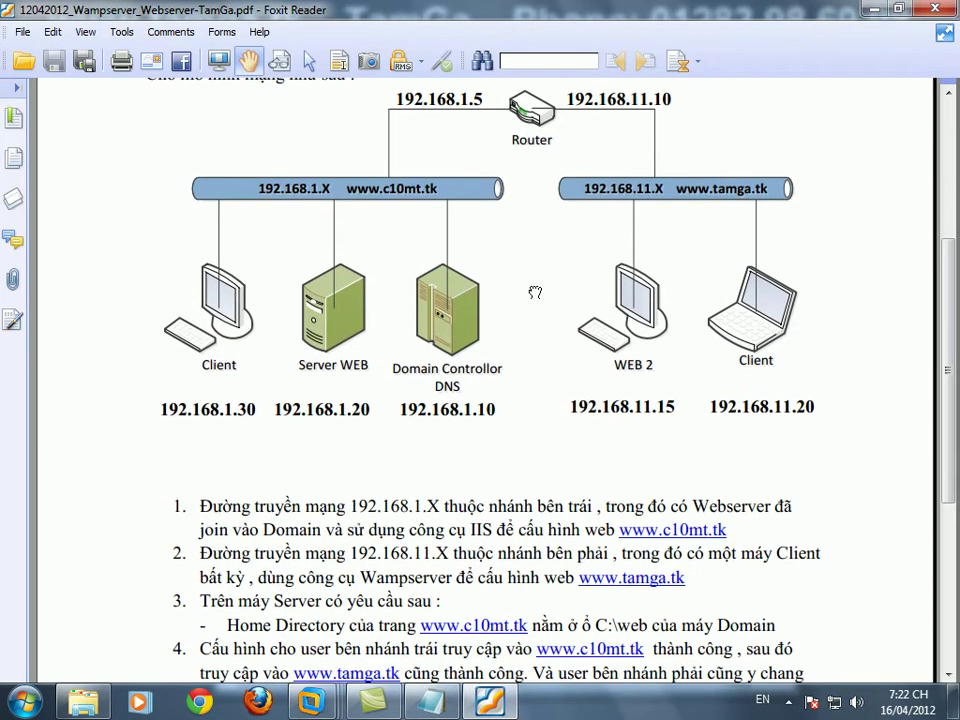
# - Write in Notepad that the diagram shows the author's redesigned model for doing the lab simply
pyautogui.click(431, 703)
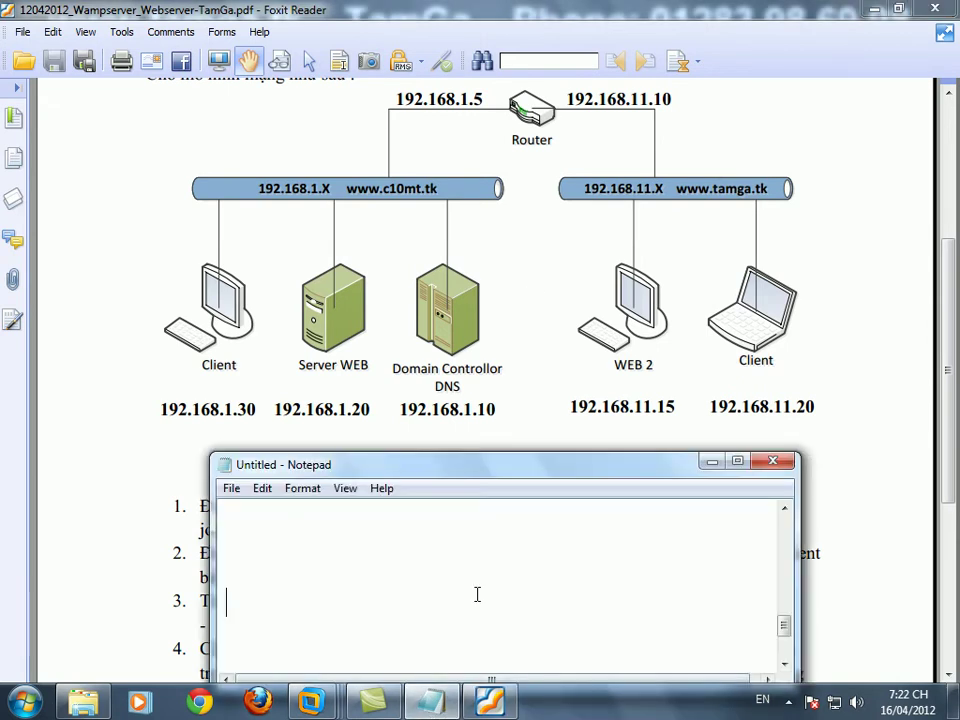
pyautogui.press('Return')
pyautogui.press('BackSpace')
pyautogui.press('BackSpace')
pyautogui.press('BackSpace')
pyautogui.press('BackSpace')
pyautogui.write('Nhìn vào hình')
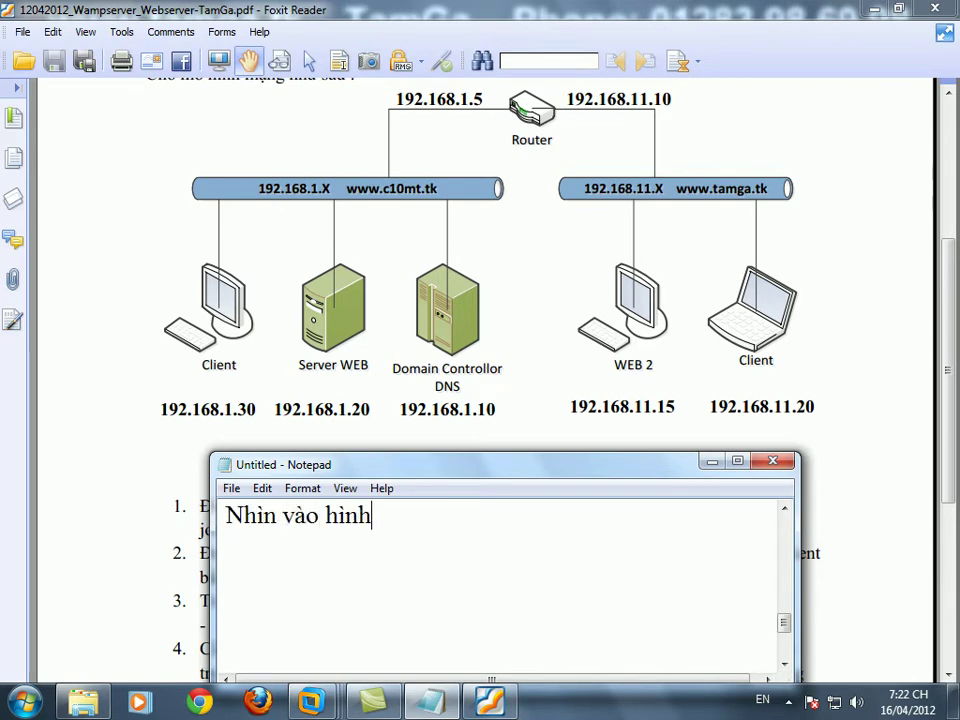
pyautogui.write(' các bạn đã hình dung')
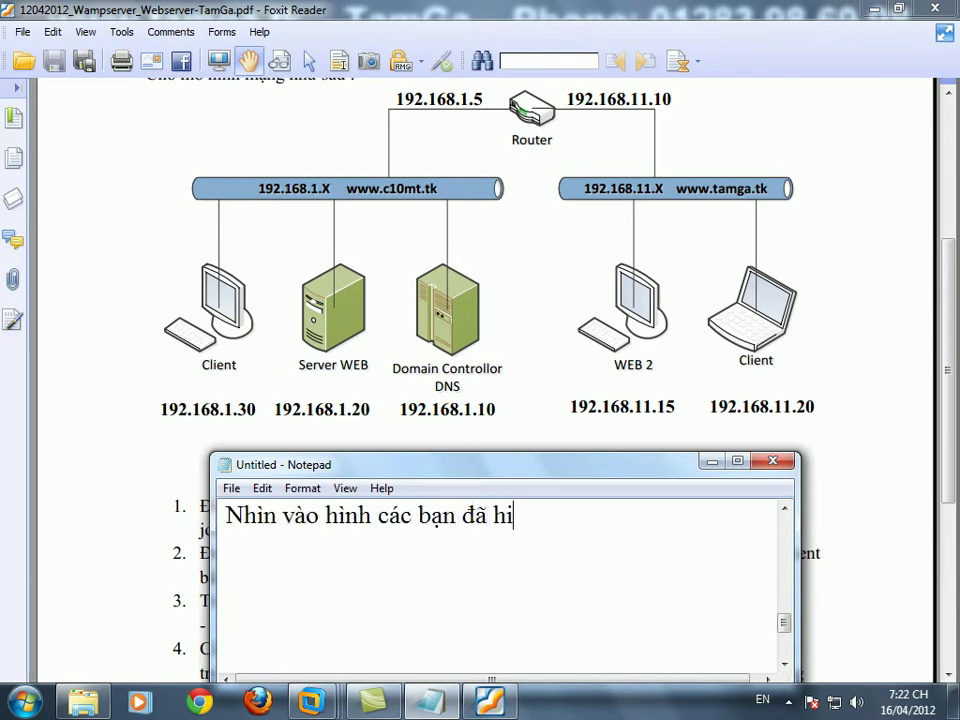
pyautogui.write(' ra mô ')
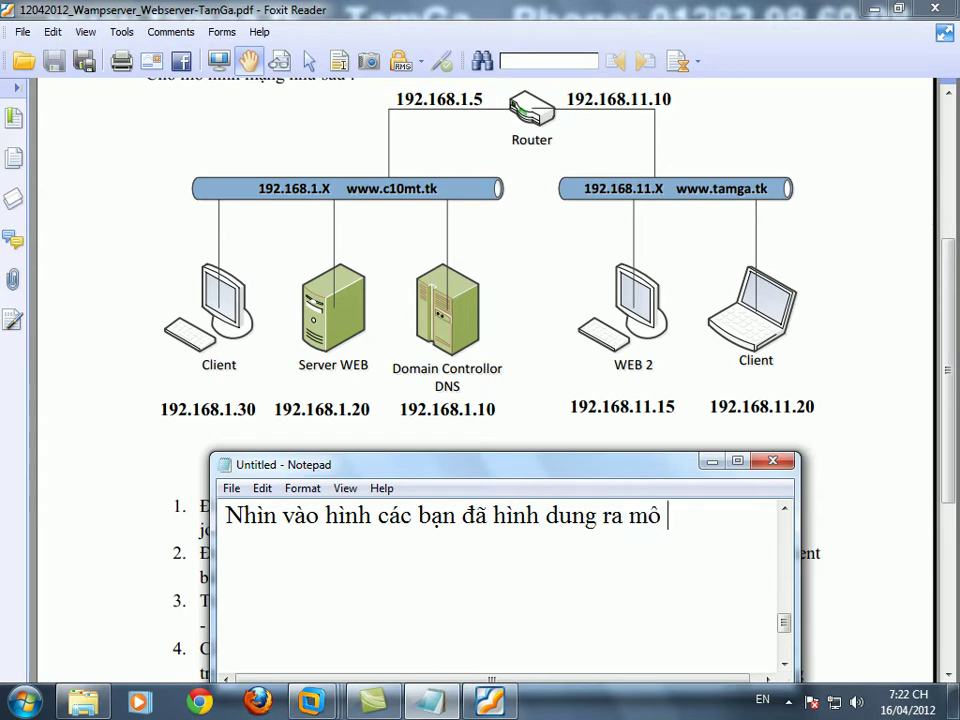
pyautogui.write('hinh do')
pyautogui.press('Return')
pyautogui.write('Tâm Gà th')
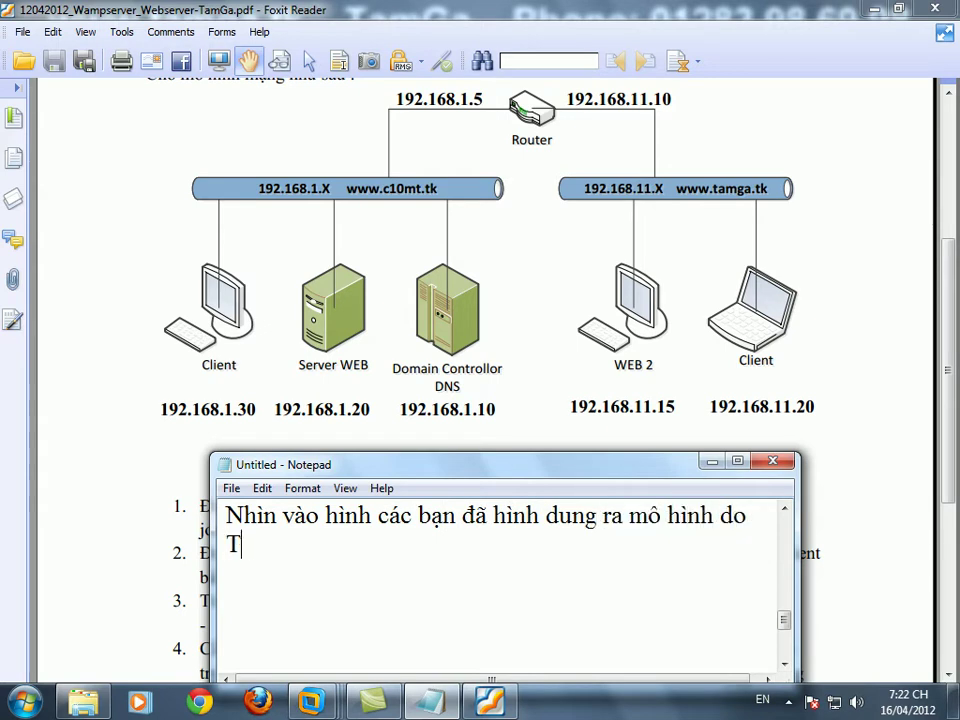
pyautogui.write('iết kế lai và cu thể d')
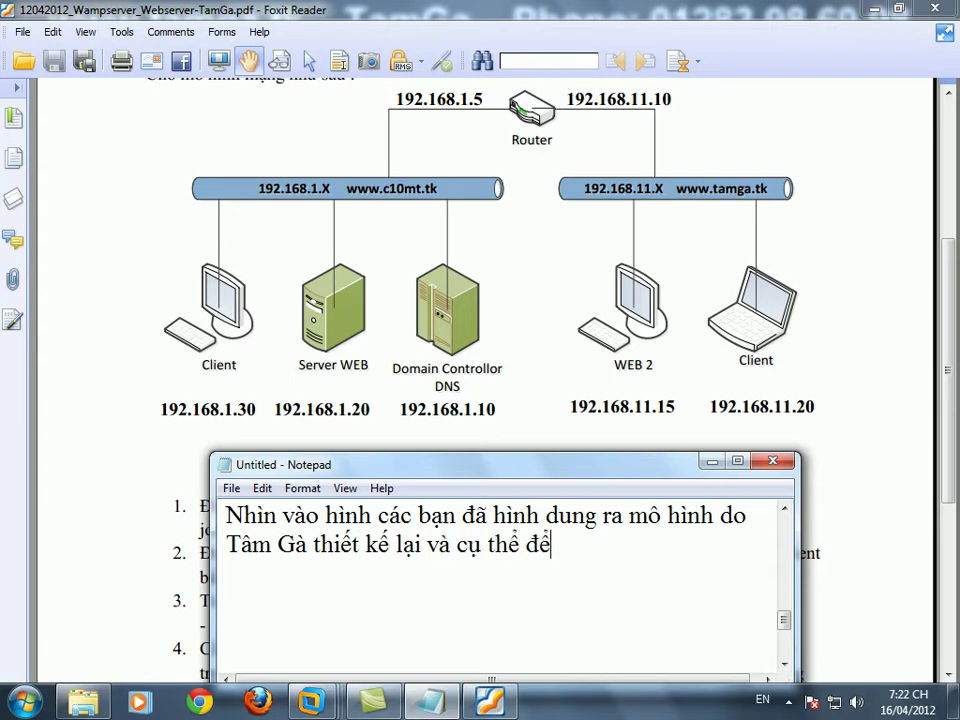
pyautogui.write('ể hoàn ')
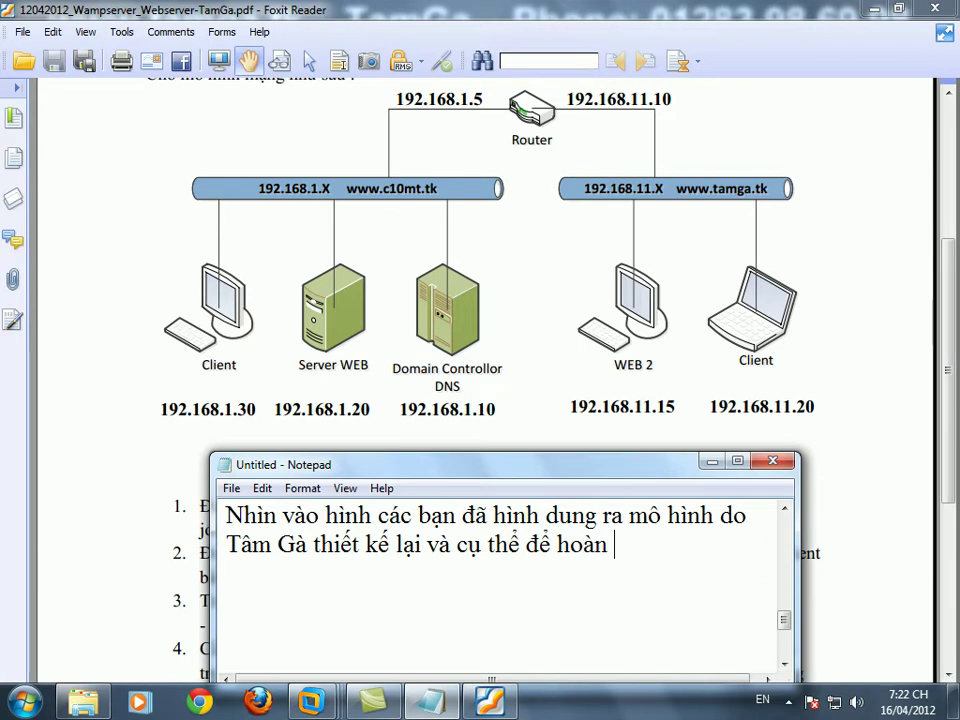
pyautogui.write('thành xong b')
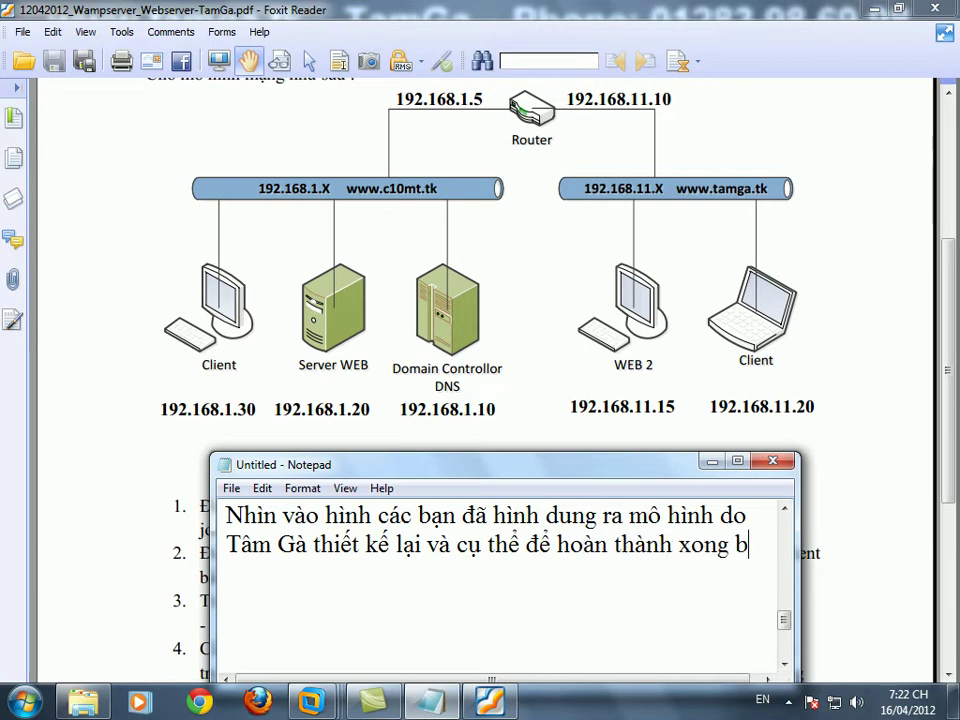
pyautogui.write('ài LAB này một cách đơn giản nha')
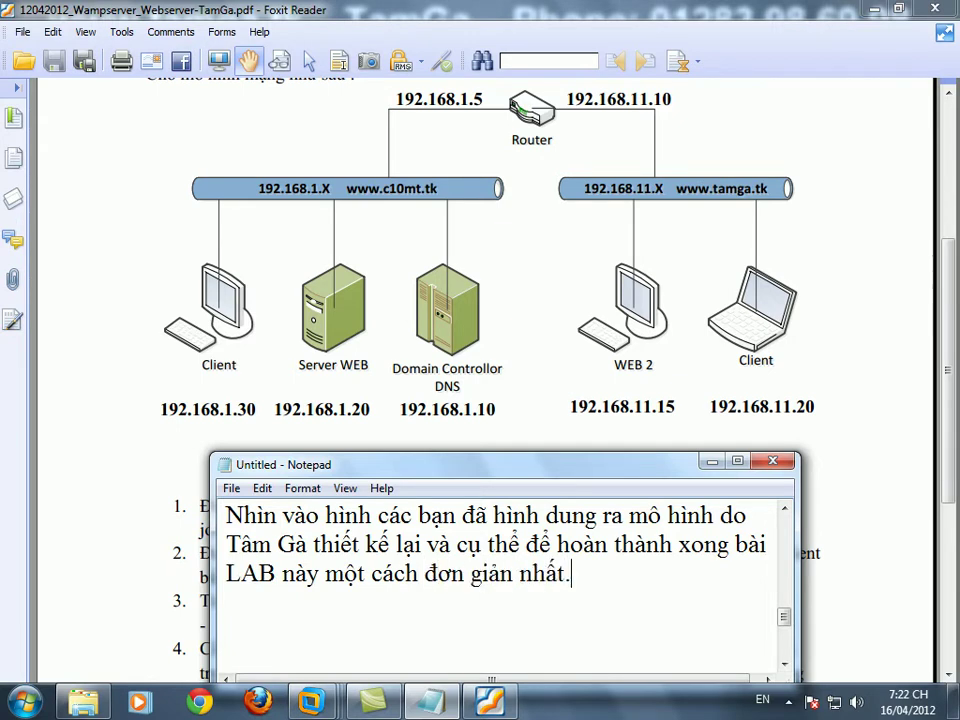
pyautogui.write('t.')
pyautogui.click(474, 392)
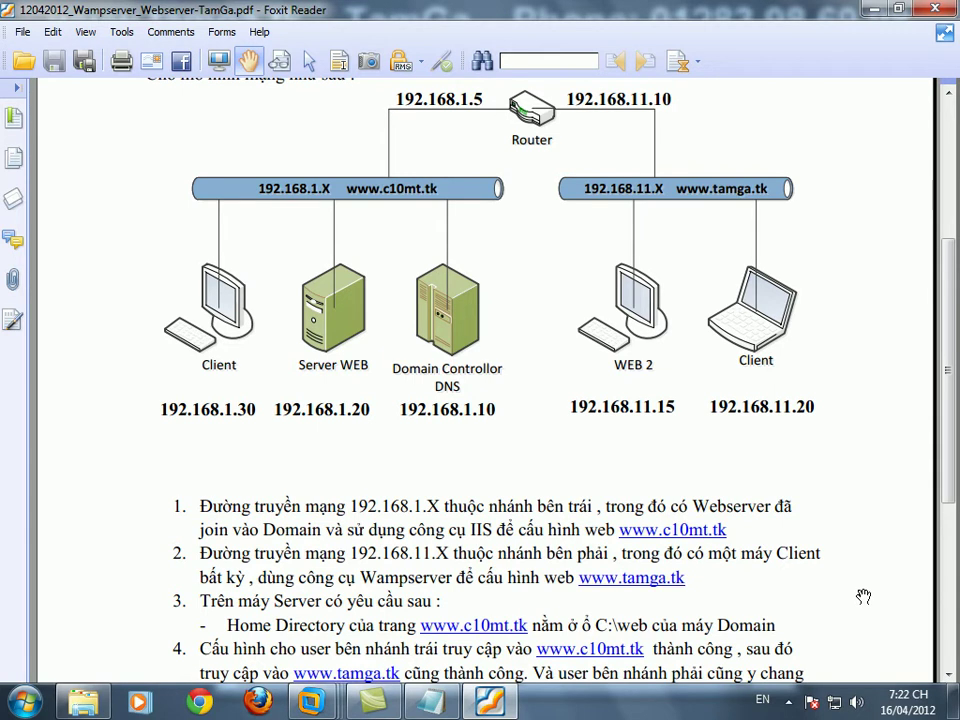
pyautogui.click(457, 704)
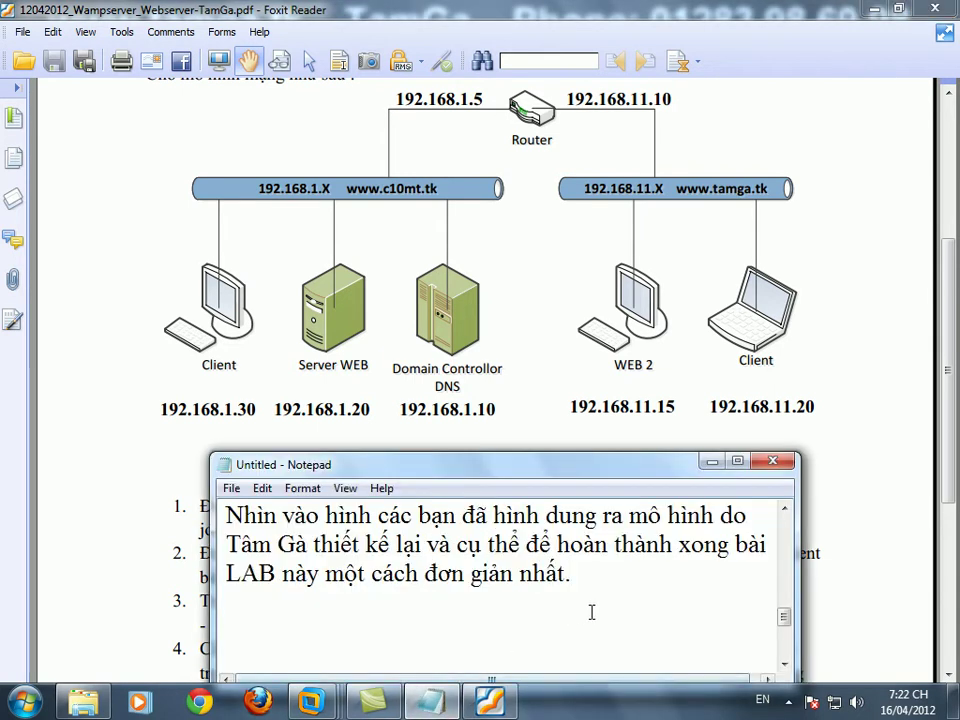
pyautogui.press('Return')
pyautogui.write('Trước')
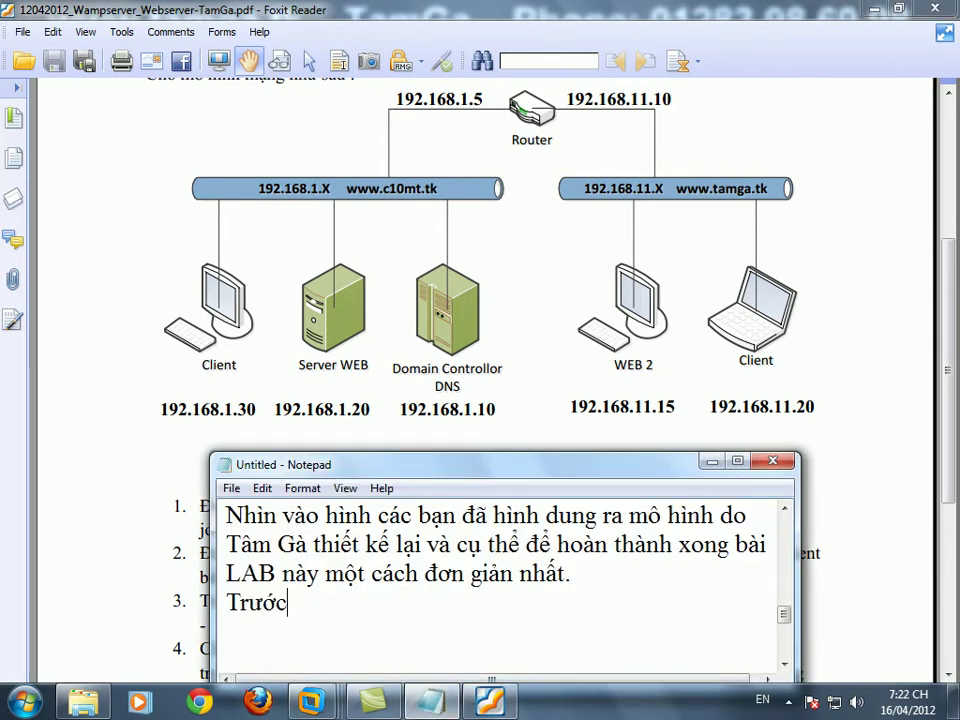
pyautogui.write(' măt bây ')
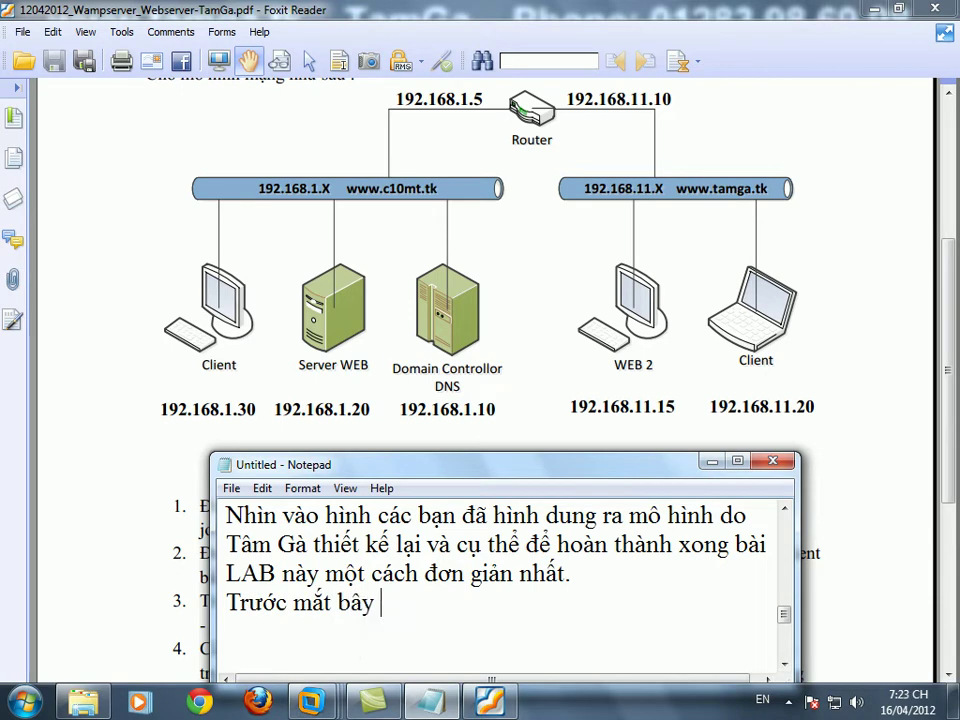
pyautogui.write('giờ chúng ta se')
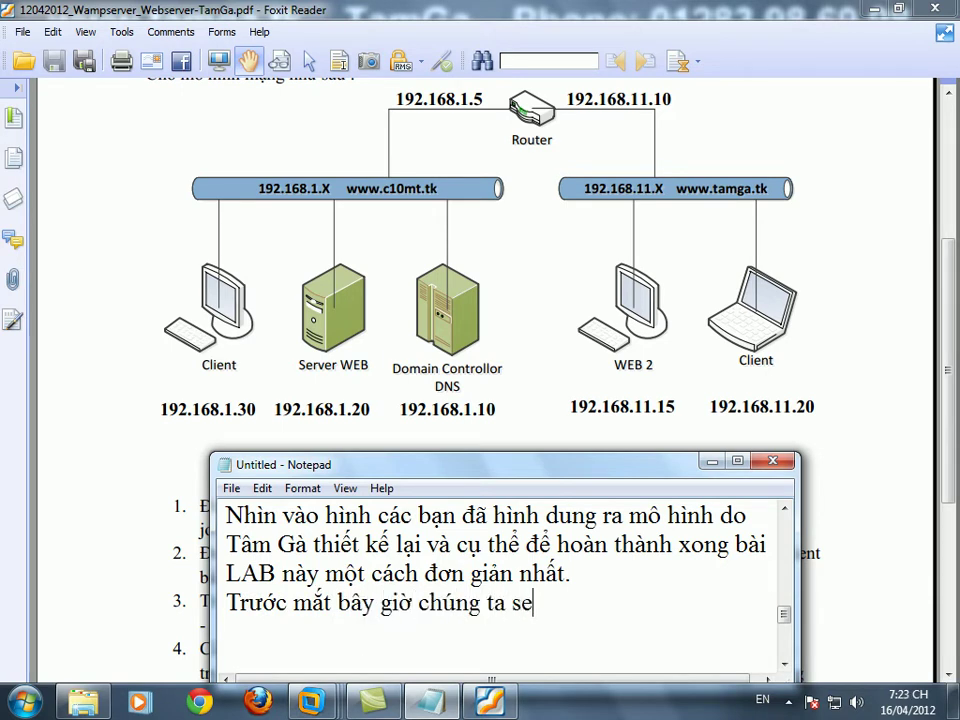
pyautogui.press('BackSpace')
pyautogui.write('ẽ làm cho')
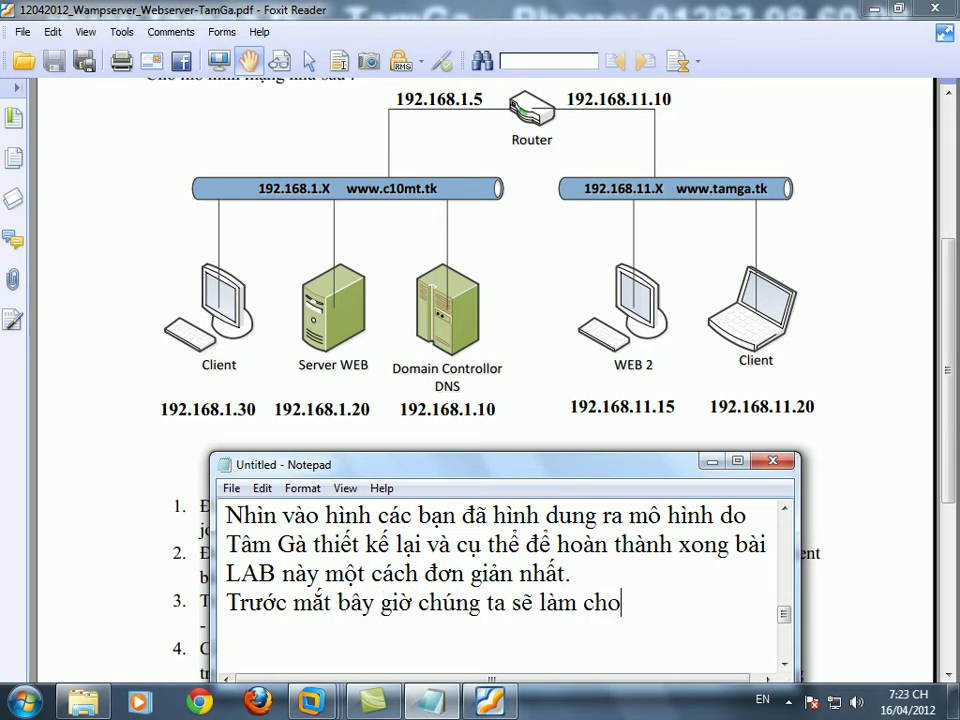
pyautogui.write(' nhánh bên trái')
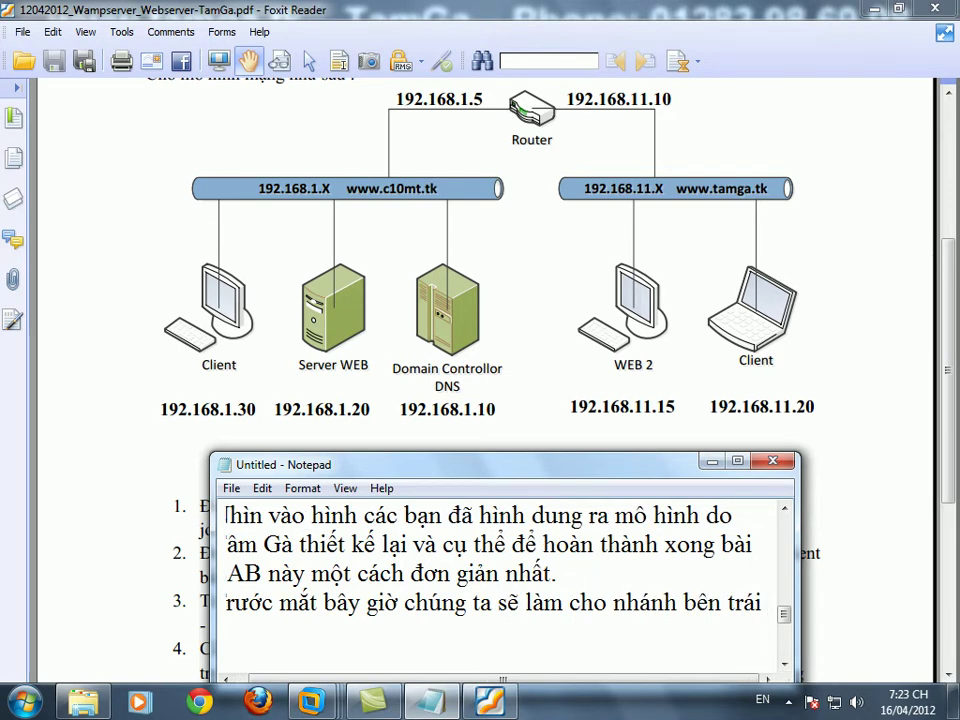
pyautogui.press('Return')
pyautogui.write('hoàn t')
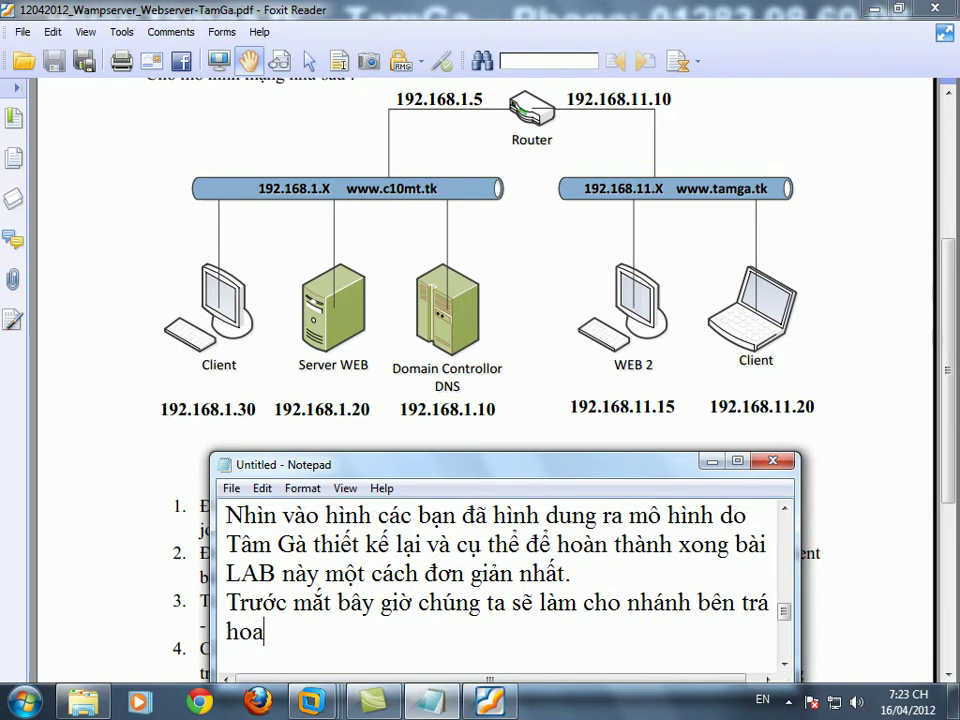
pyautogui.write('ất công việc truy c')
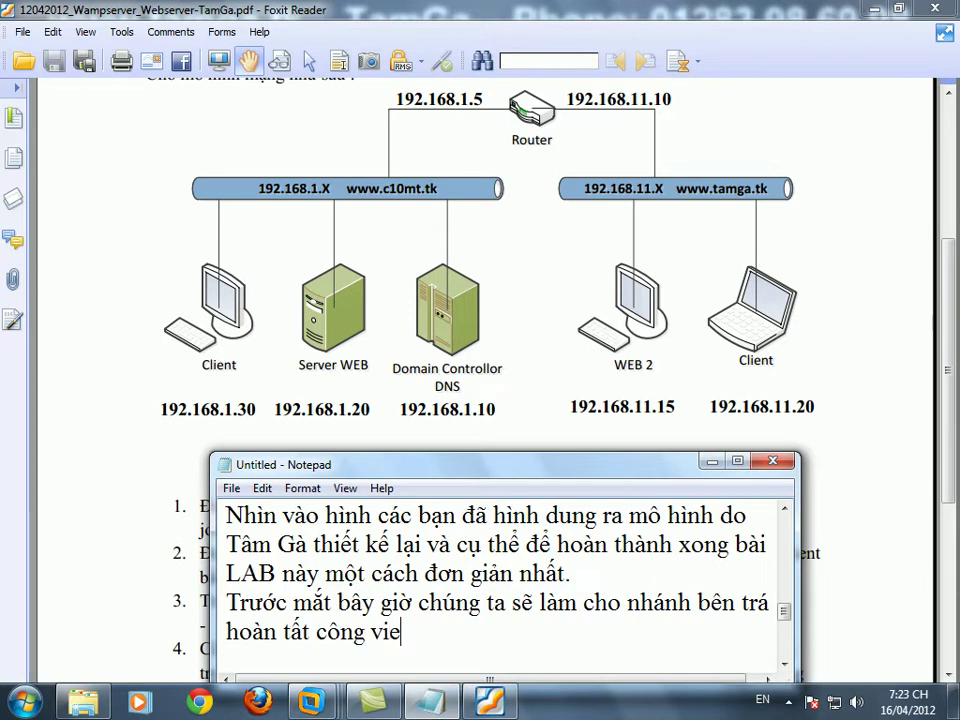
pyautogui.write('ập vào ')
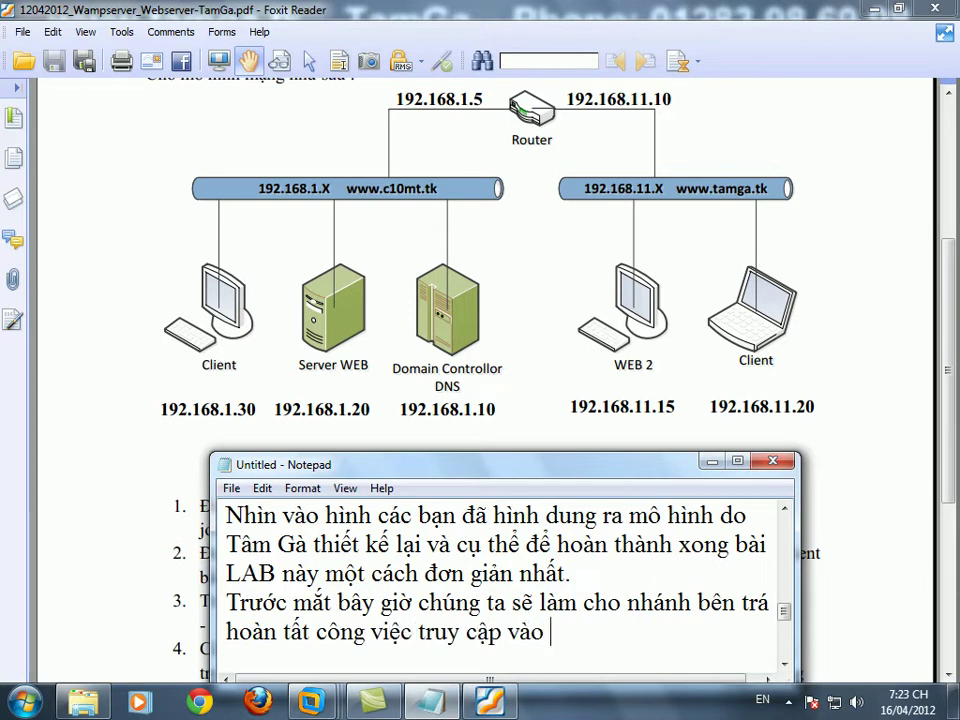
pyautogui.write('www.c1')
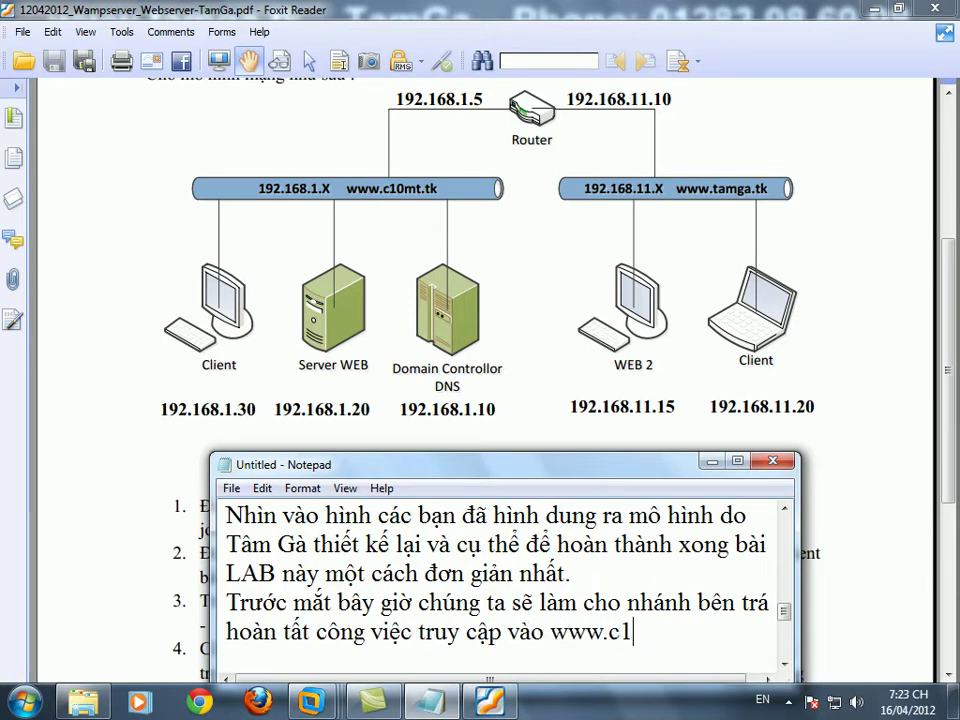
pyautogui.write('0mt.tk')
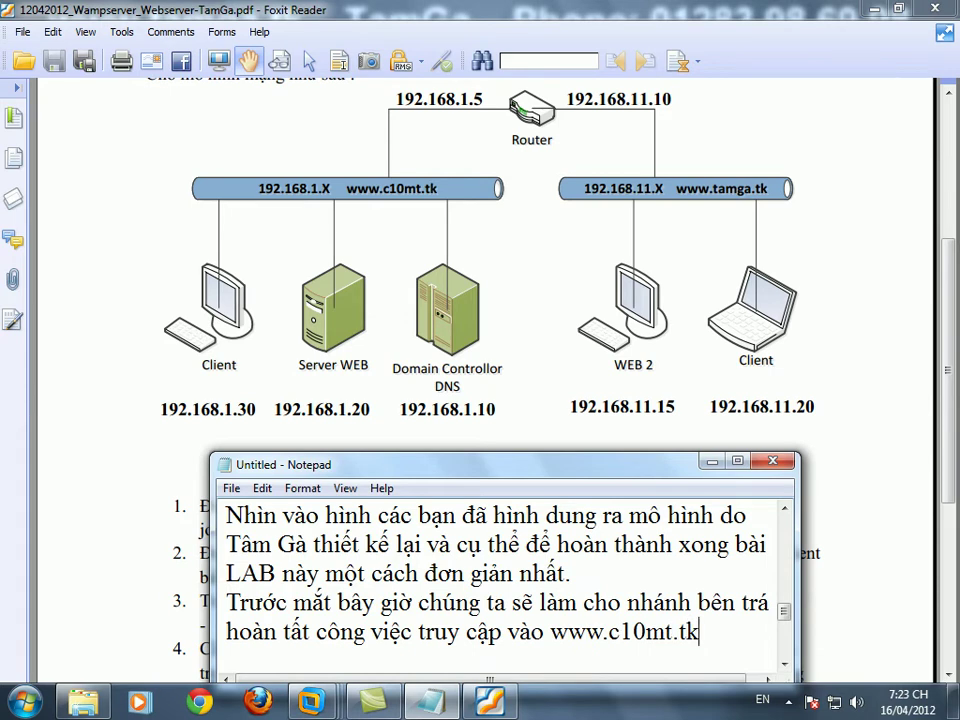
pyautogui.press('Return')
pyautogui.press('Return')
pyautogui.click(711, 461)
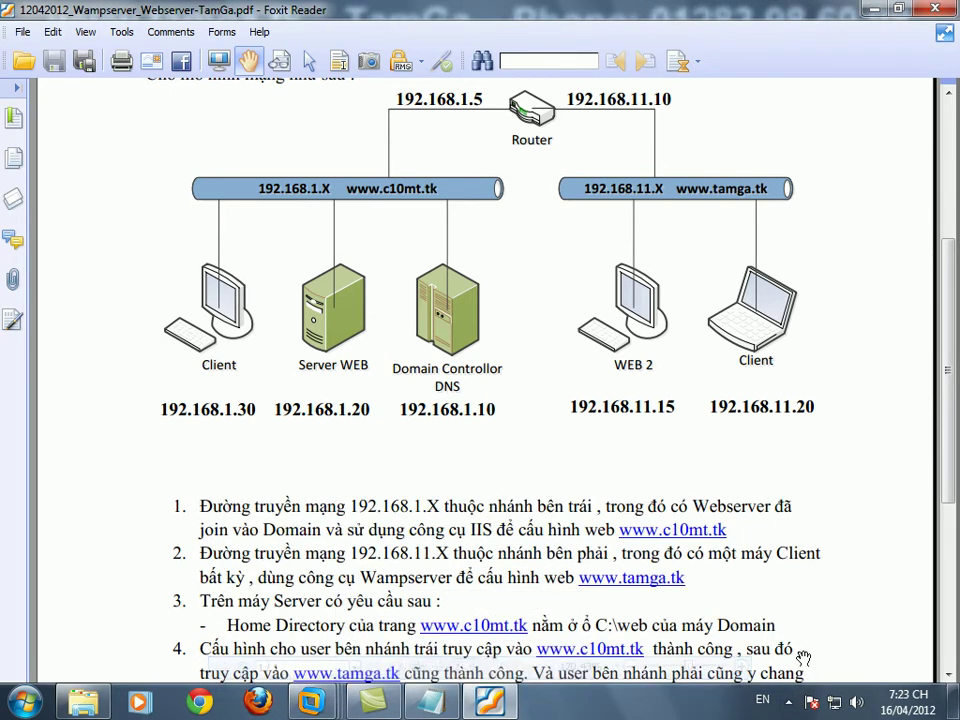
pyautogui.click(789, 703)
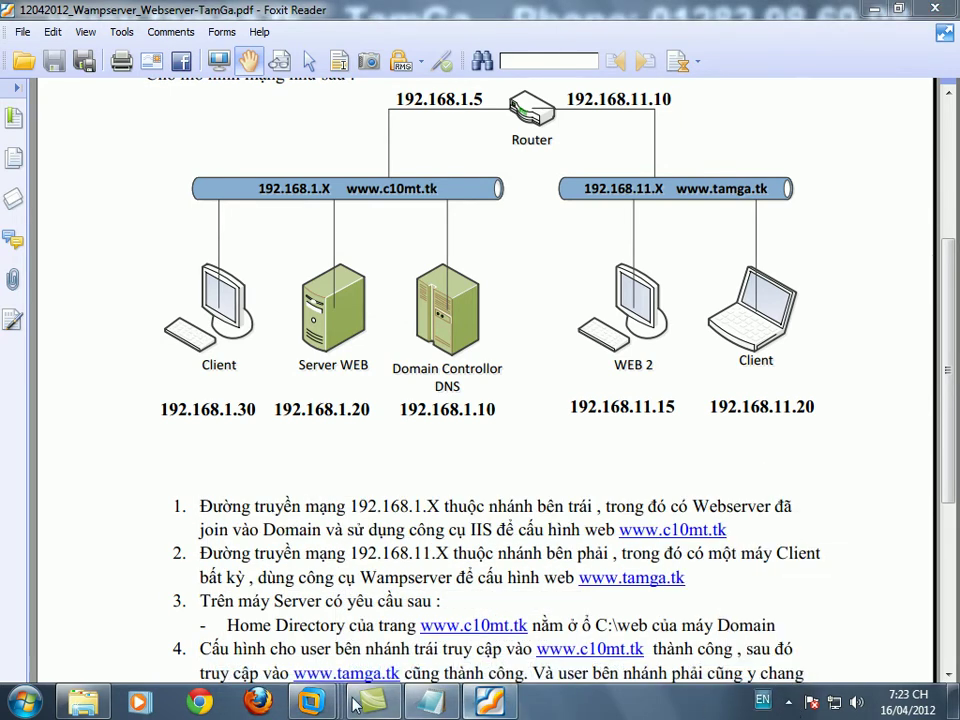
# - Switch to the TamGa DC DNS VM, unlock it with the administrator password, and refresh the desktop
pyautogui.moveTo(311, 703)
pyautogui.click(272, 622)
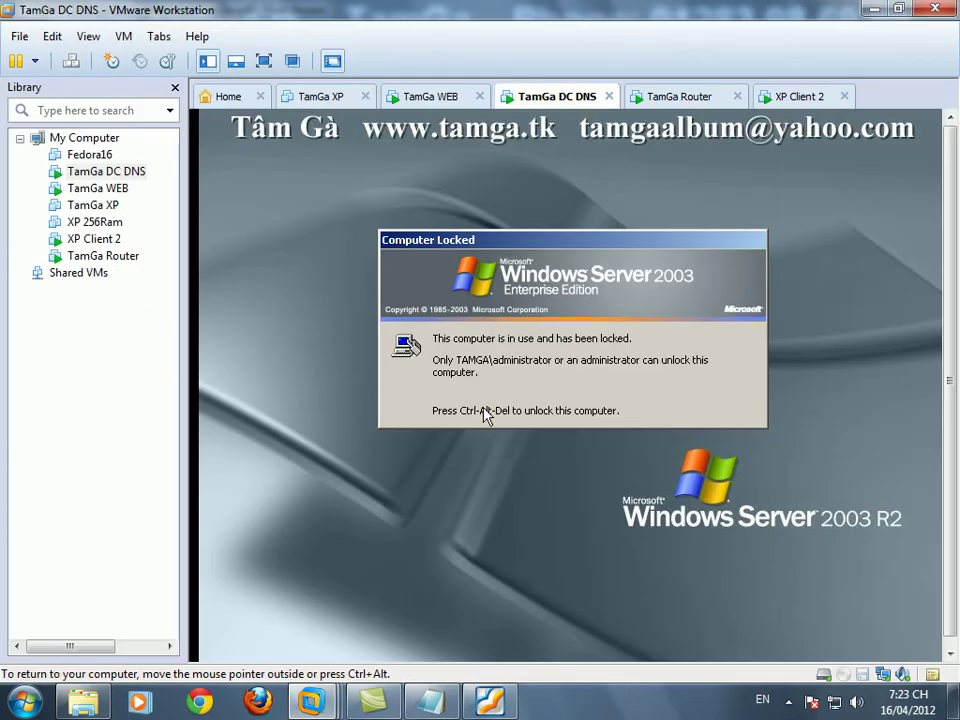
pyautogui.press('ctrl+alt+Insert')
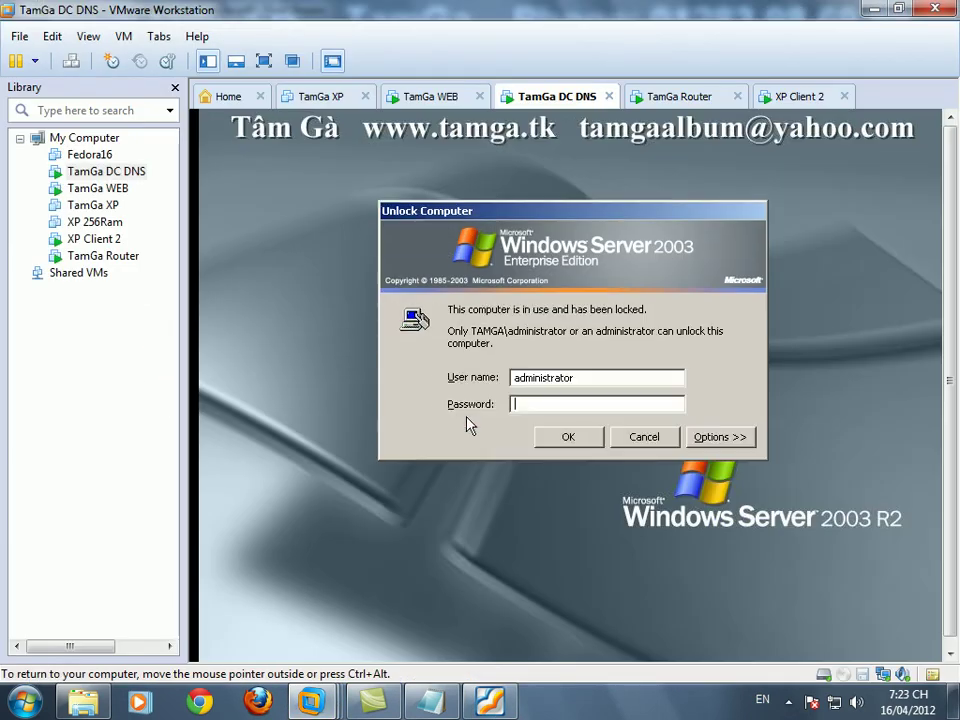
pyautogui.write('123')
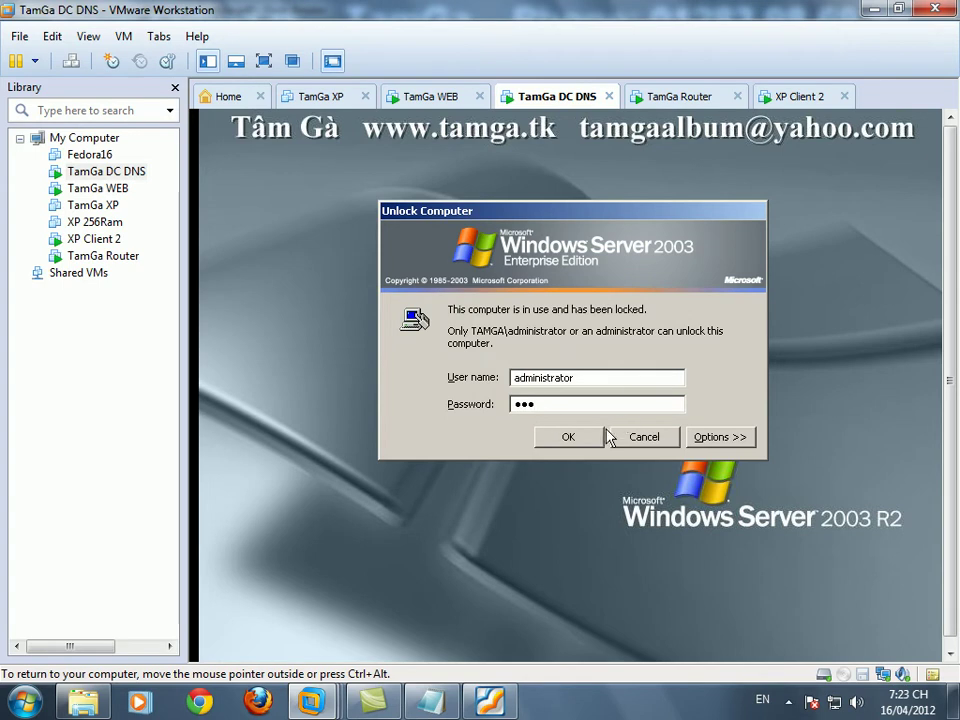
pyautogui.press('Return')
pyautogui.rightClick(500, 381)
pyautogui.click(530, 405)
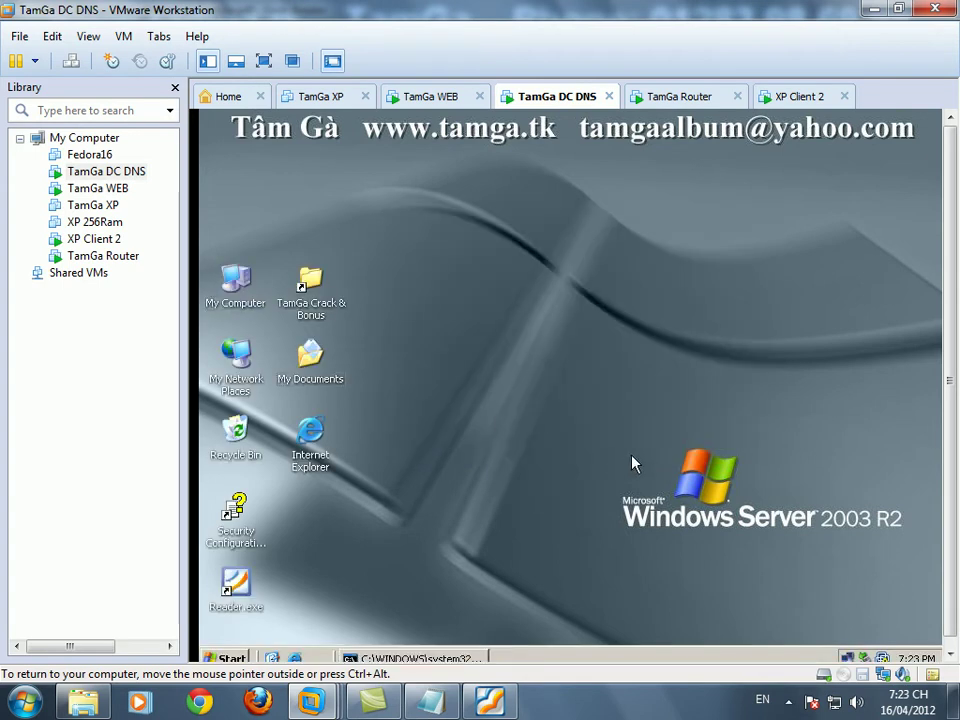
pyautogui.click(430, 658)
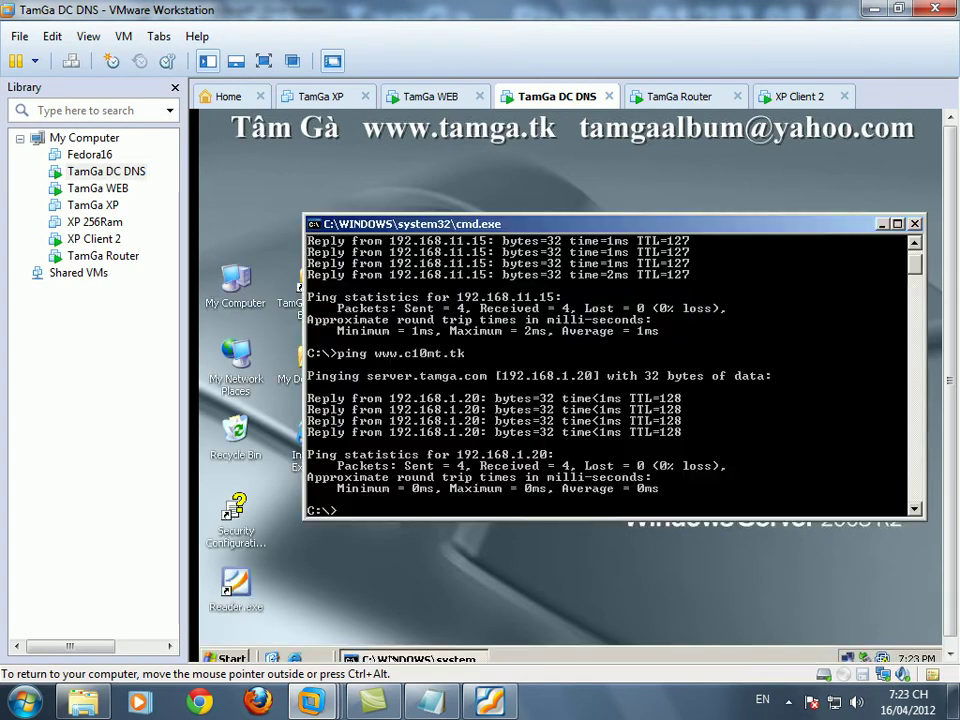
pyautogui.write('ping w')
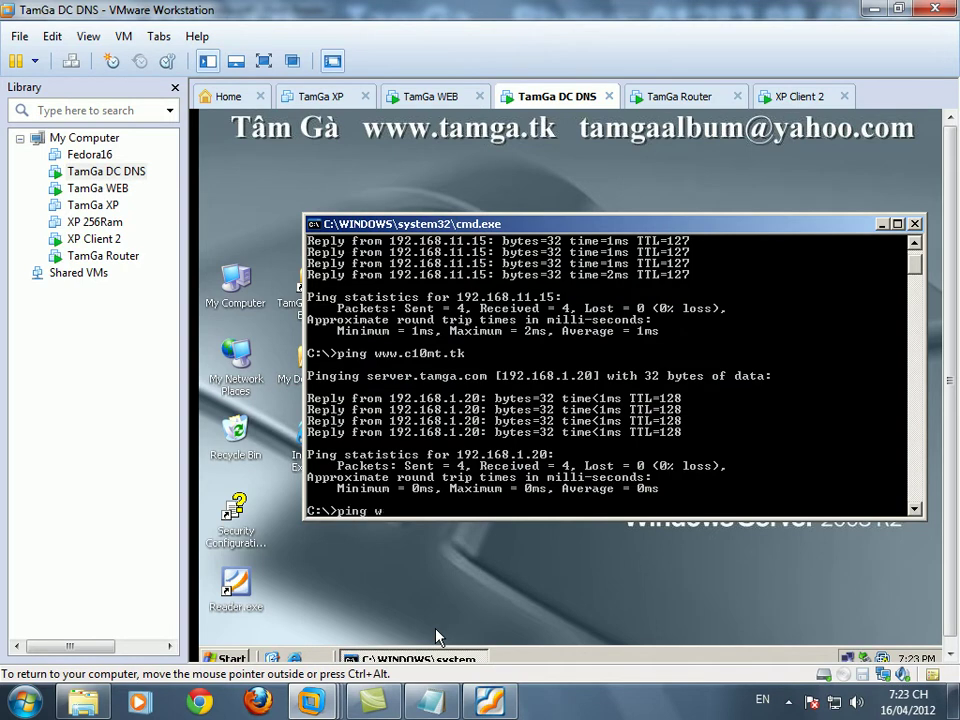
pyautogui.write('ww.c10mt.tk')
pyautogui.press('Return')
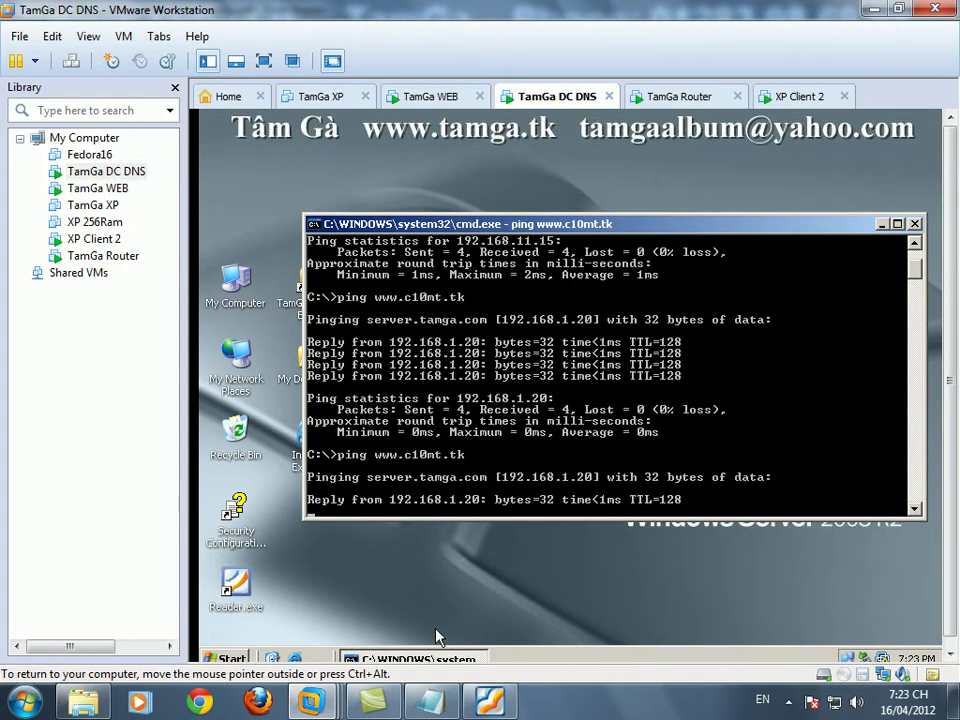
pyautogui.rightClick(354, 177)
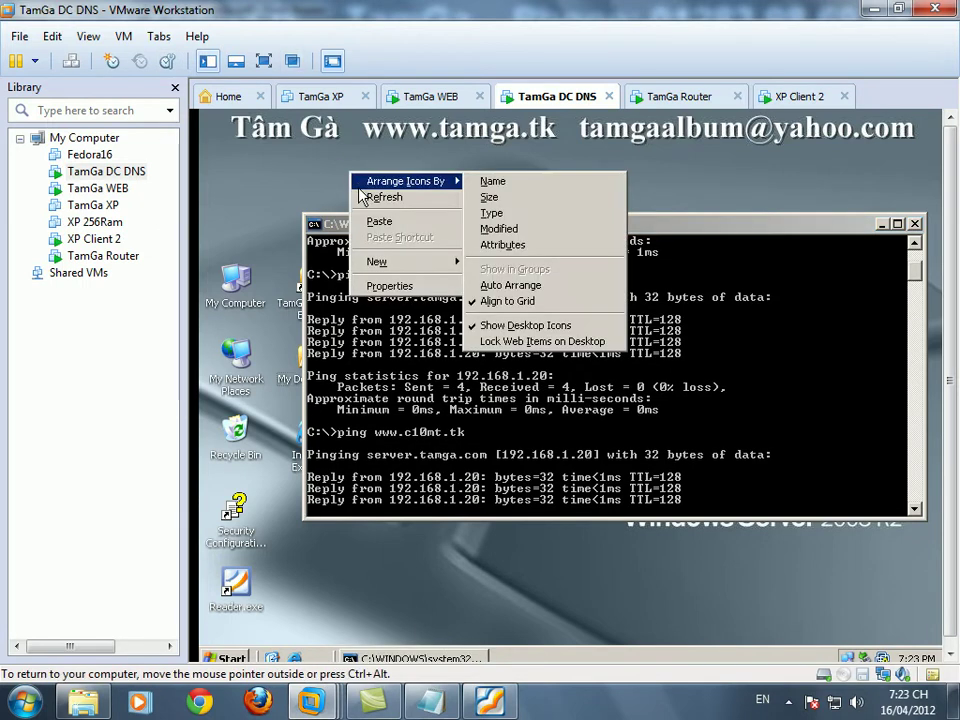
pyautogui.click(357, 199)
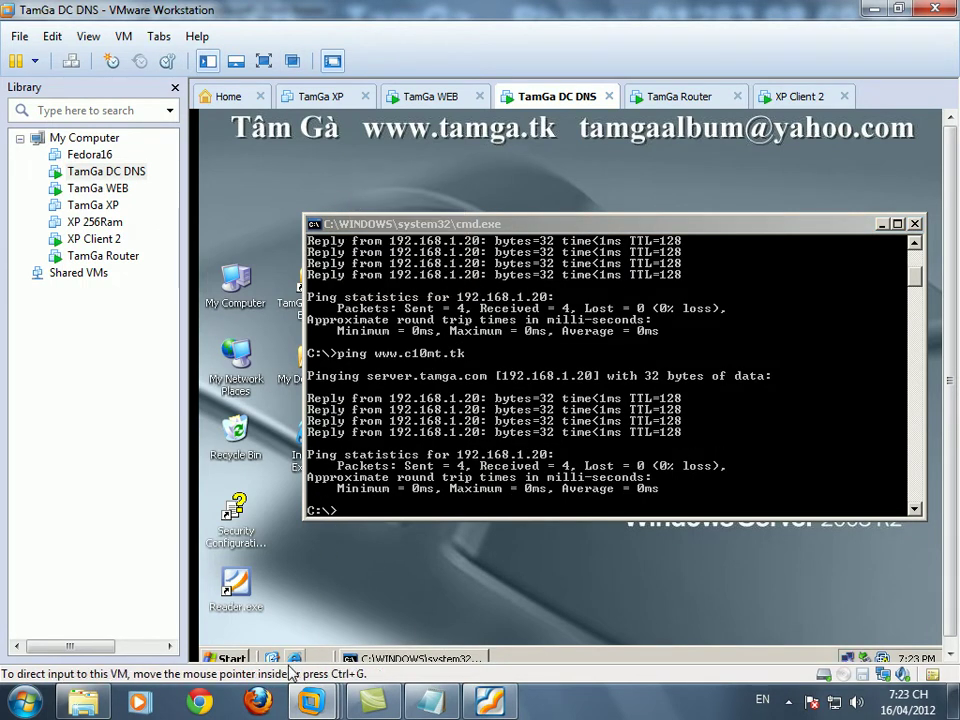
# - Write a paragraph saying the left branch is ready, referring readers to earlier solved LAB exercises
pyautogui.click(431, 700)
pyautogui.write('Tâm ')
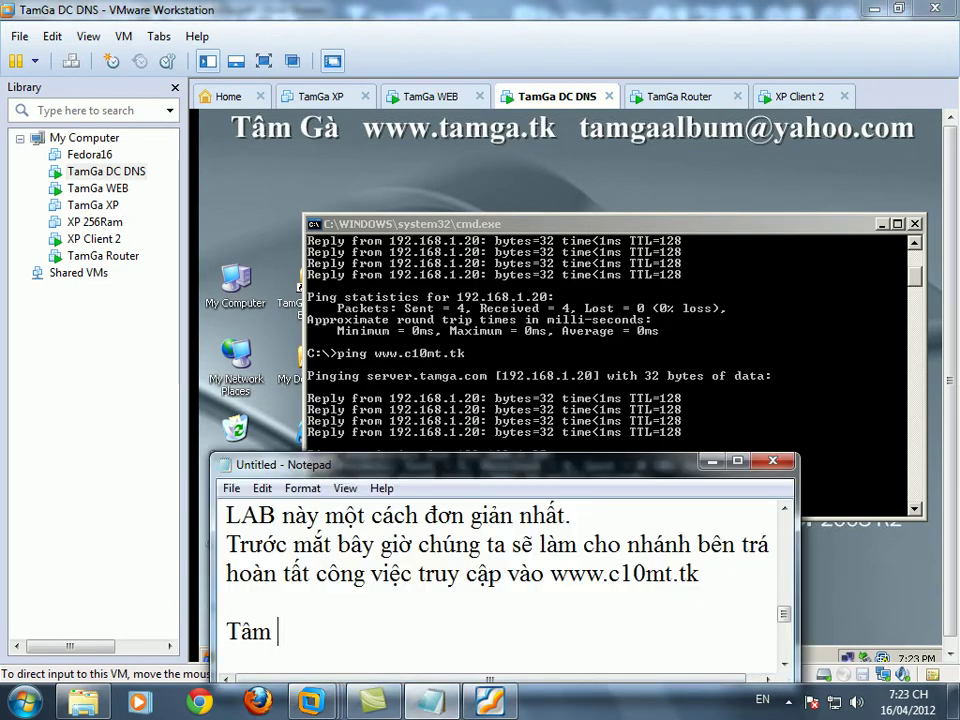
pyautogui.write('Gà đaã chuẩn bị xong phầ')
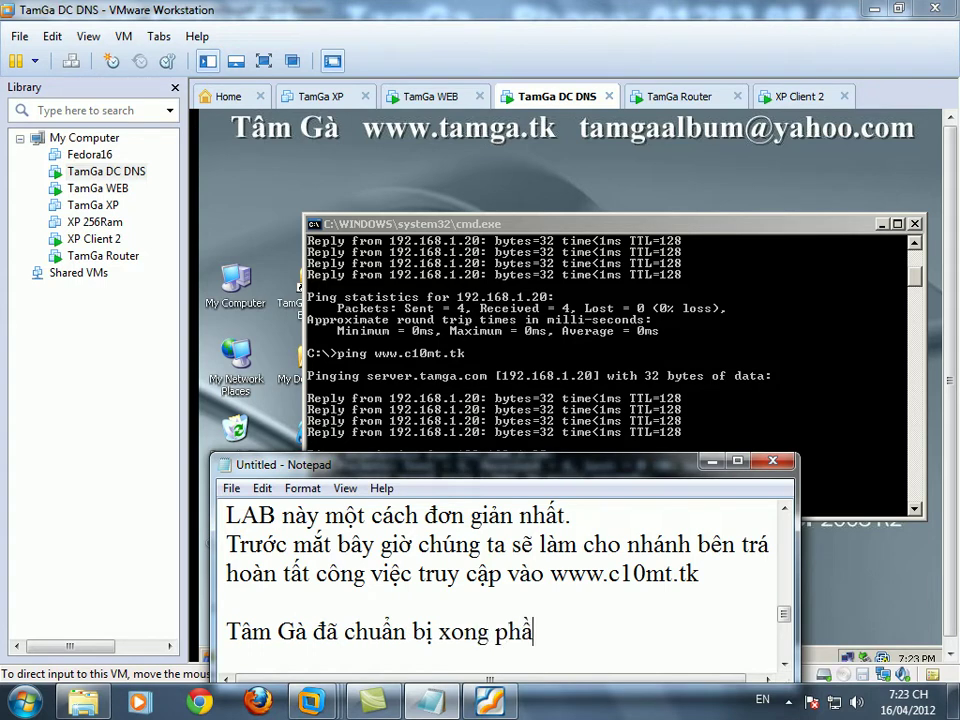
pyautogui.write('n bên trái')
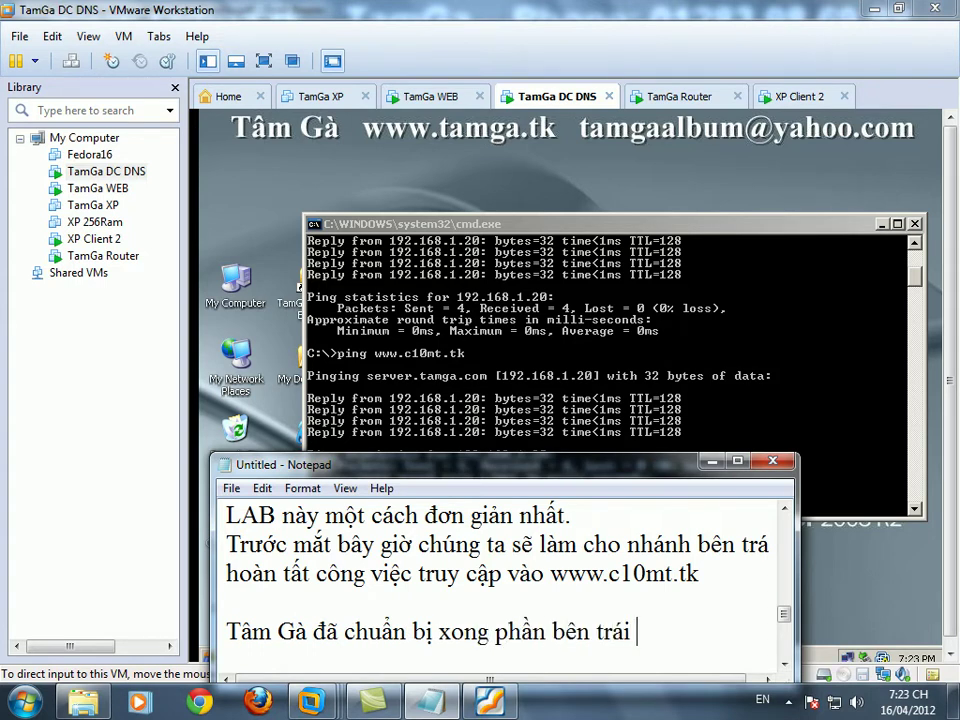
pyautogui.write(' rồi, các bạn')
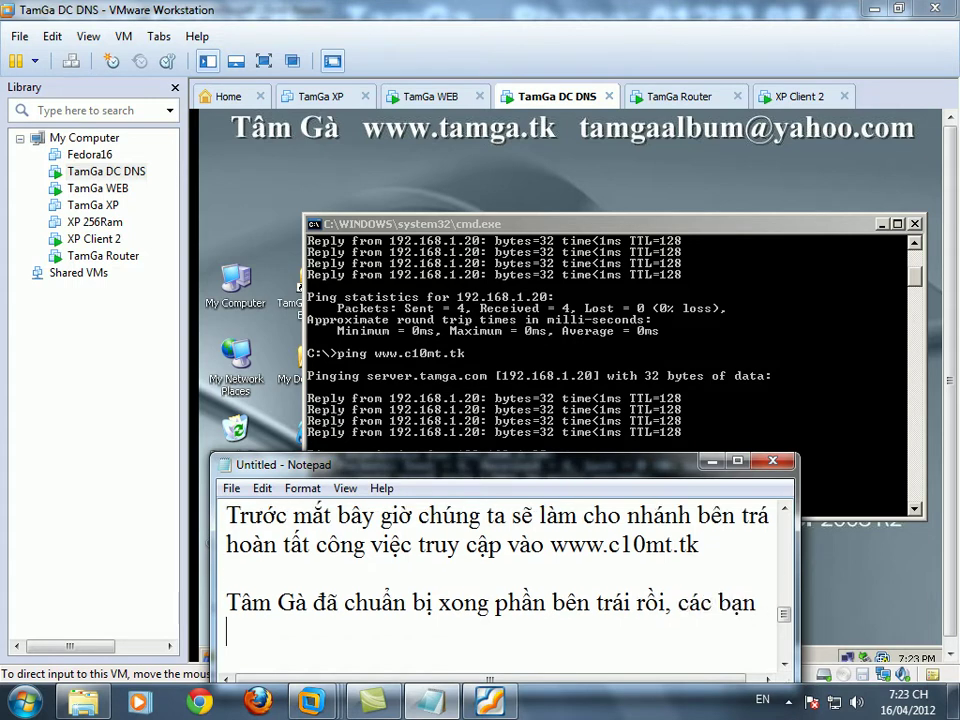
pyautogui.write(' muoốn tìm hiểu')
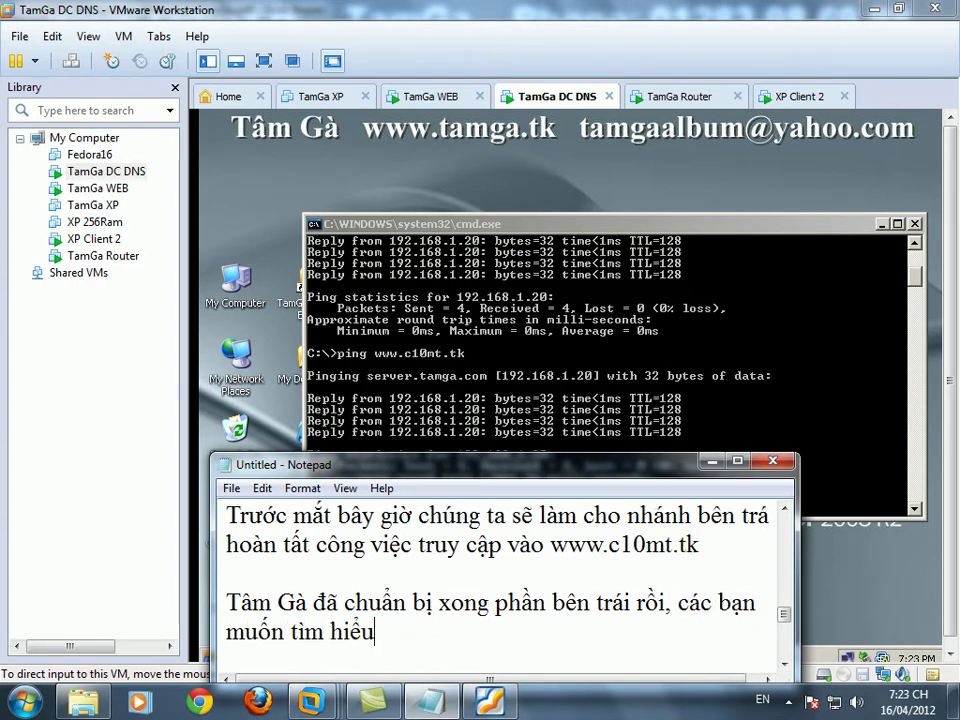
pyautogui.write(' cách thực hi')
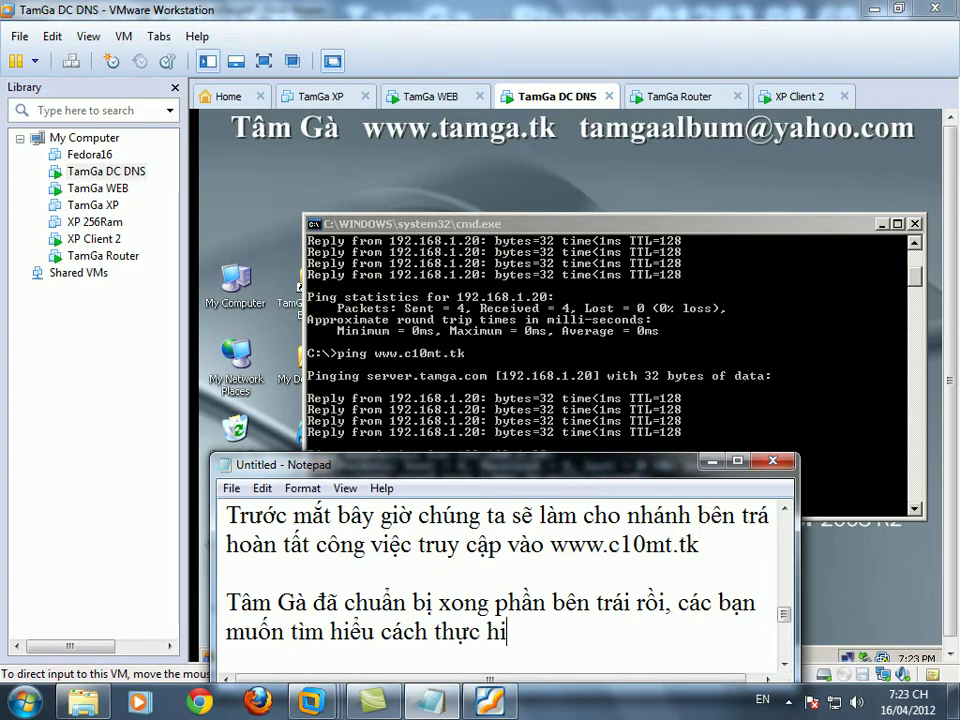
pyautogui.write('ện có thể coi l')
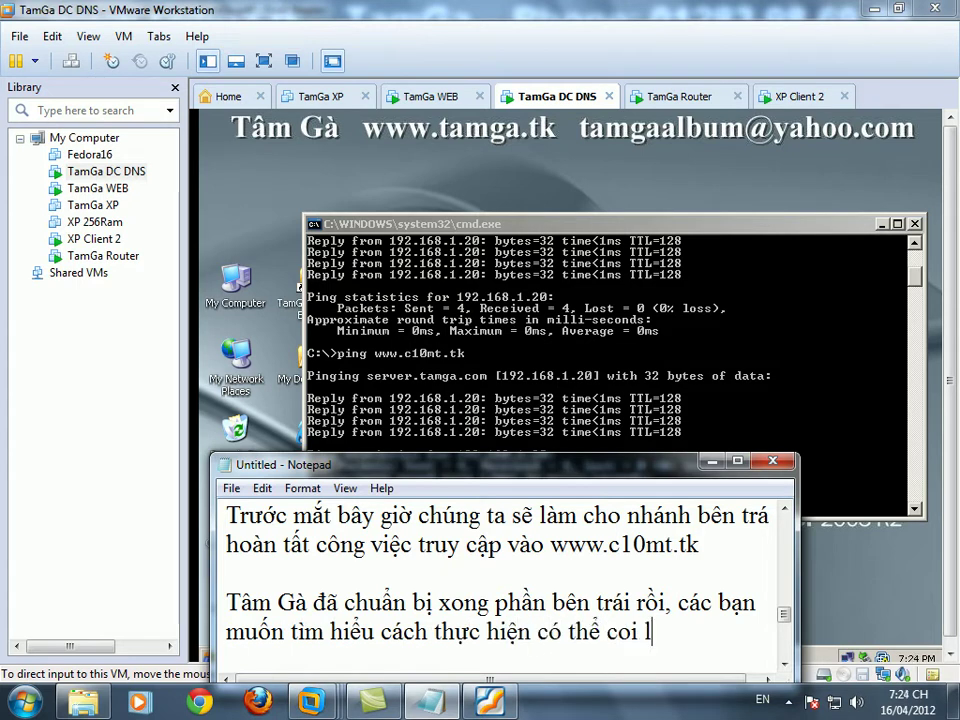
pyautogui.write('ại các bà')
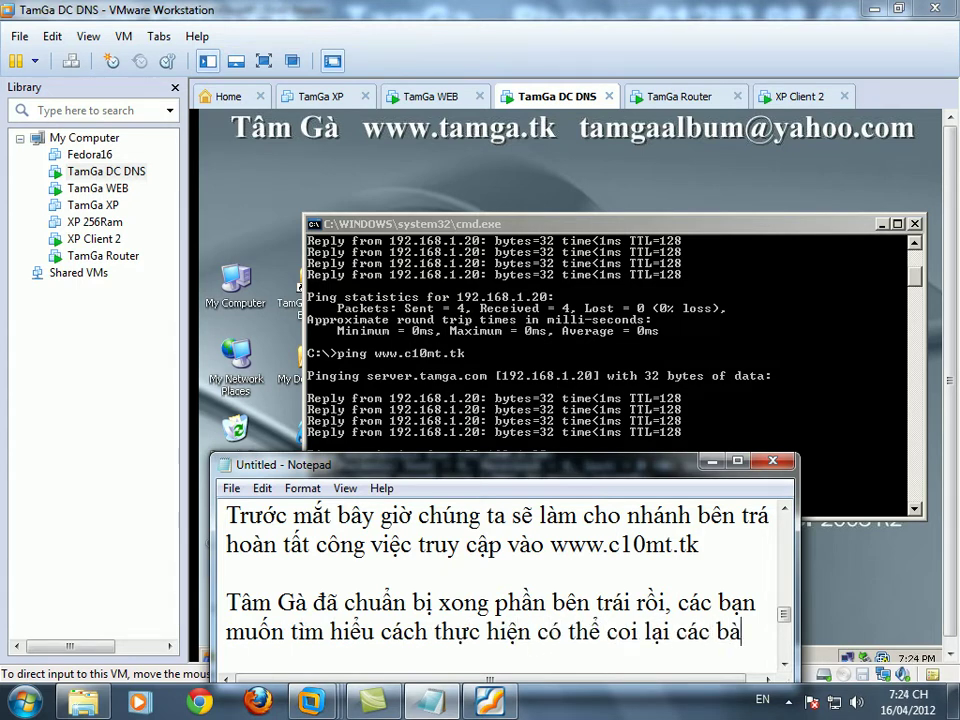
pyautogui.write('i tap LAB đã gia')
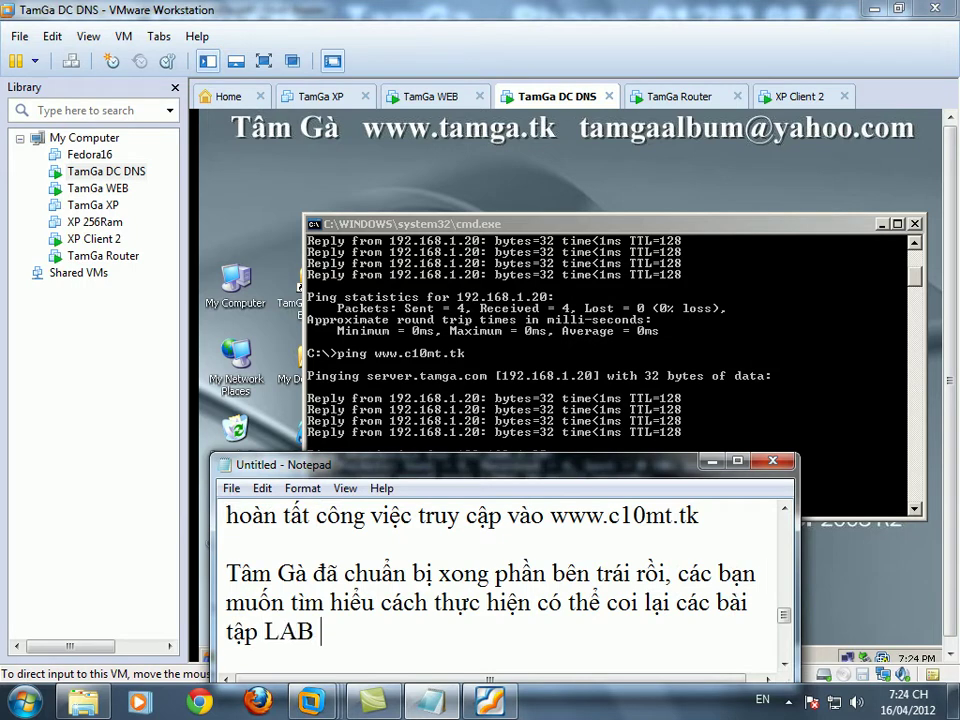
pyautogui.write('Tâm Ga')
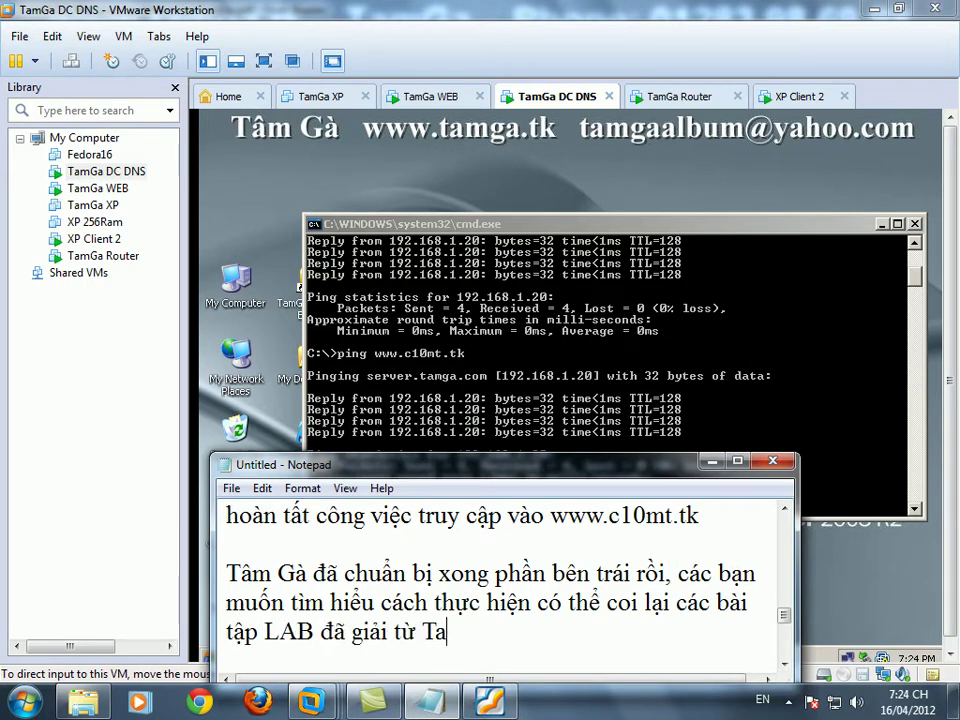
pyautogui.write(' .')
pyautogui.press('Return')
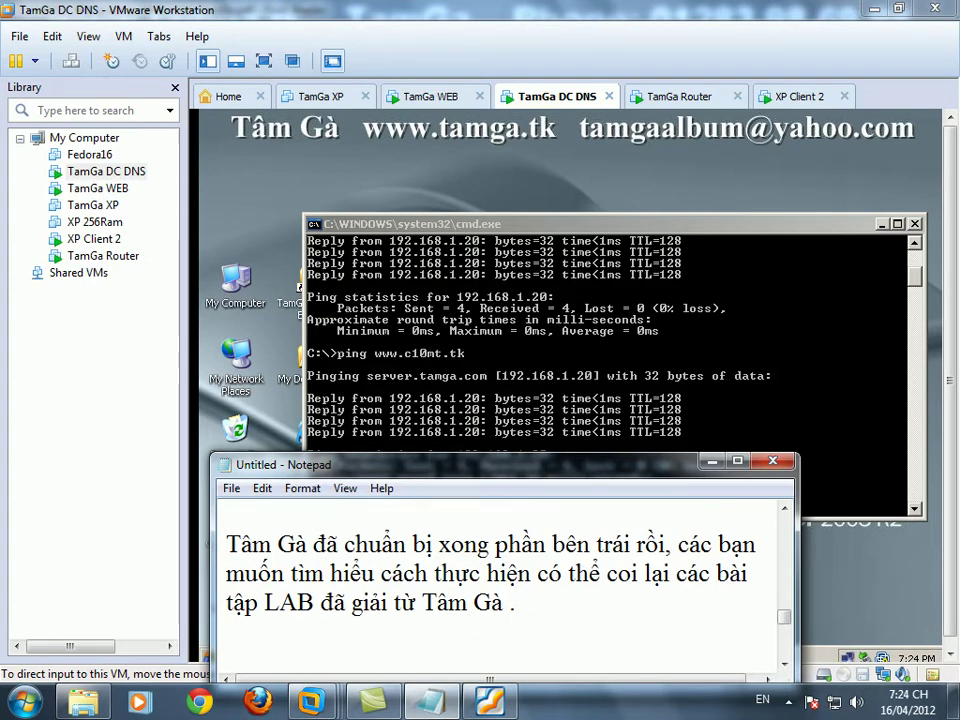
pyautogui.click(432, 345)
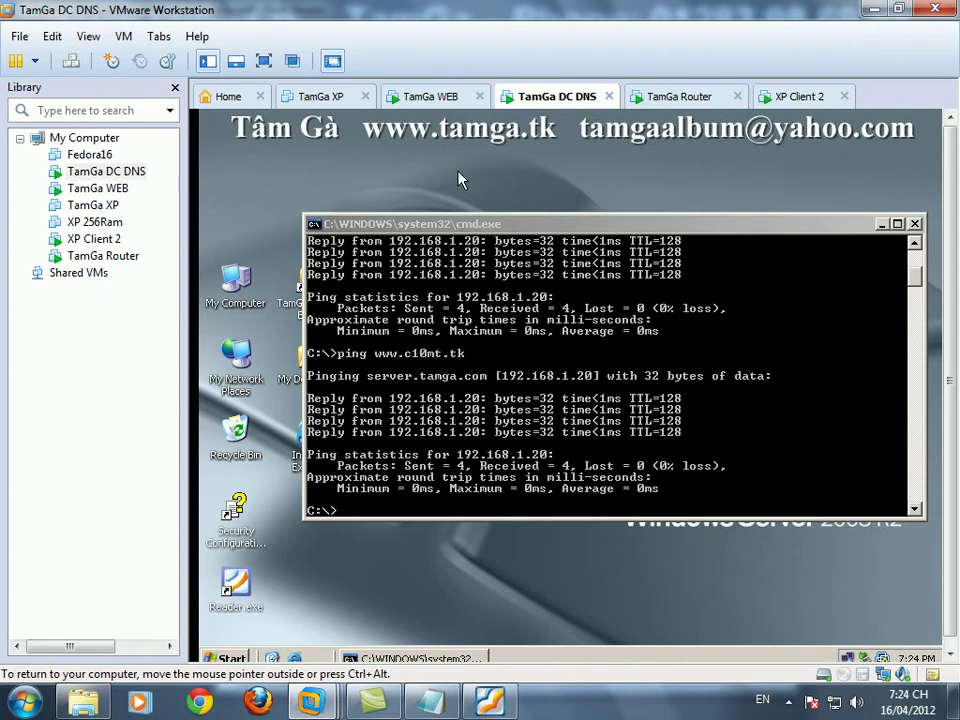
# - On TamGa DC DNS, open My Computer and browse to C:\web containing c10mt.htm
pyautogui.click(445, 101)
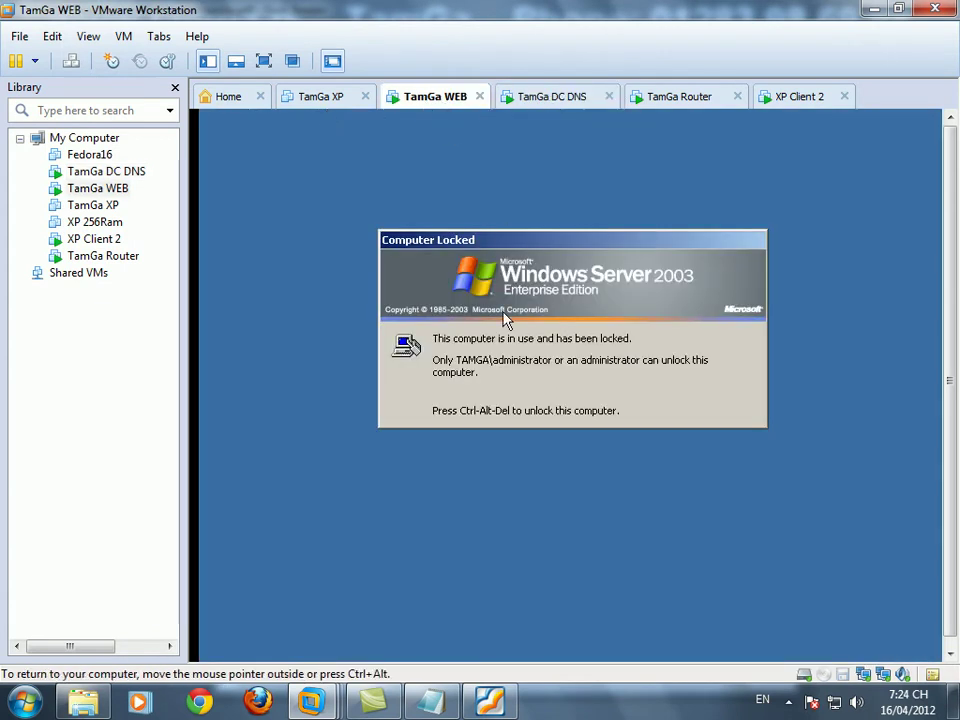
pyautogui.click(548, 102)
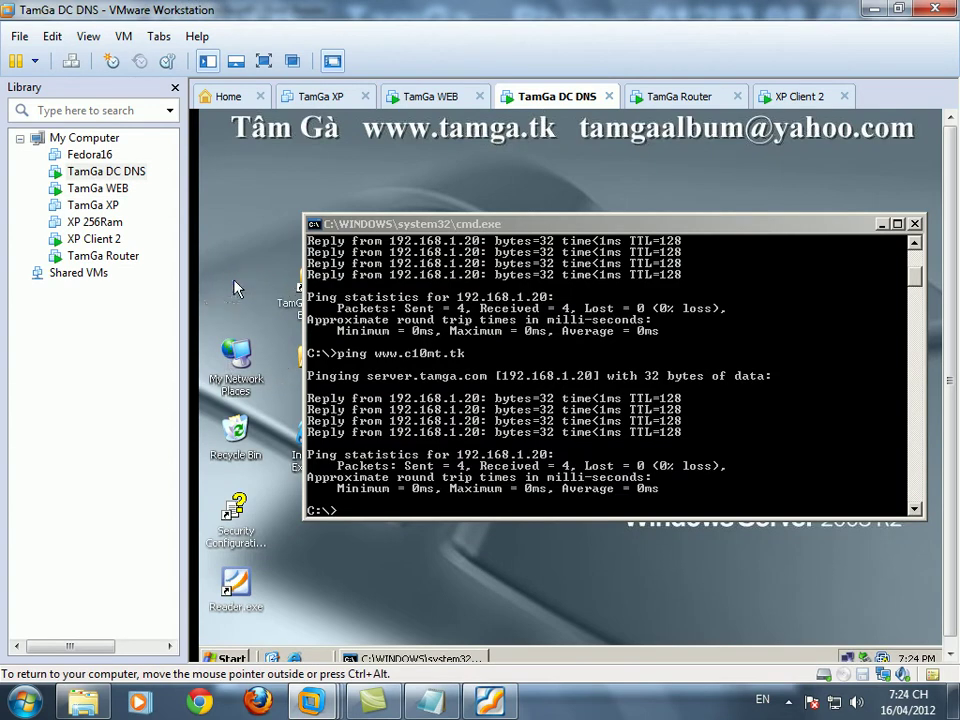
pyautogui.doubleClick(237, 285)
pyautogui.click(418, 214)
pyautogui.click(289, 343)
pyautogui.doubleClick(431, 341)
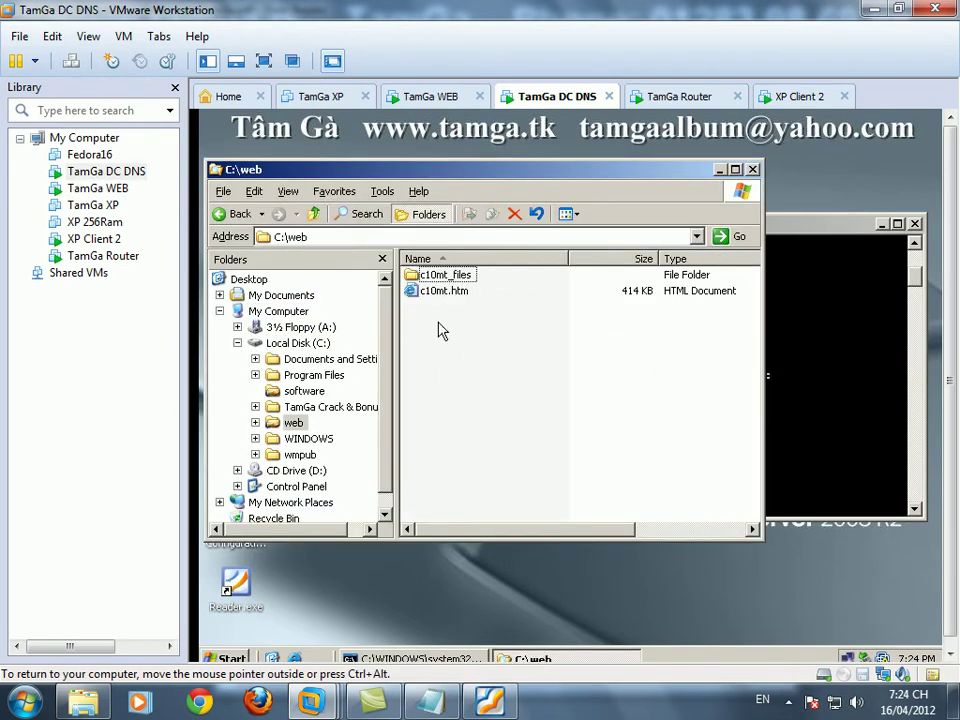
# - Unlock the TamGa WEB server with the administrator login and refresh its desktop
pyautogui.click(435, 94)
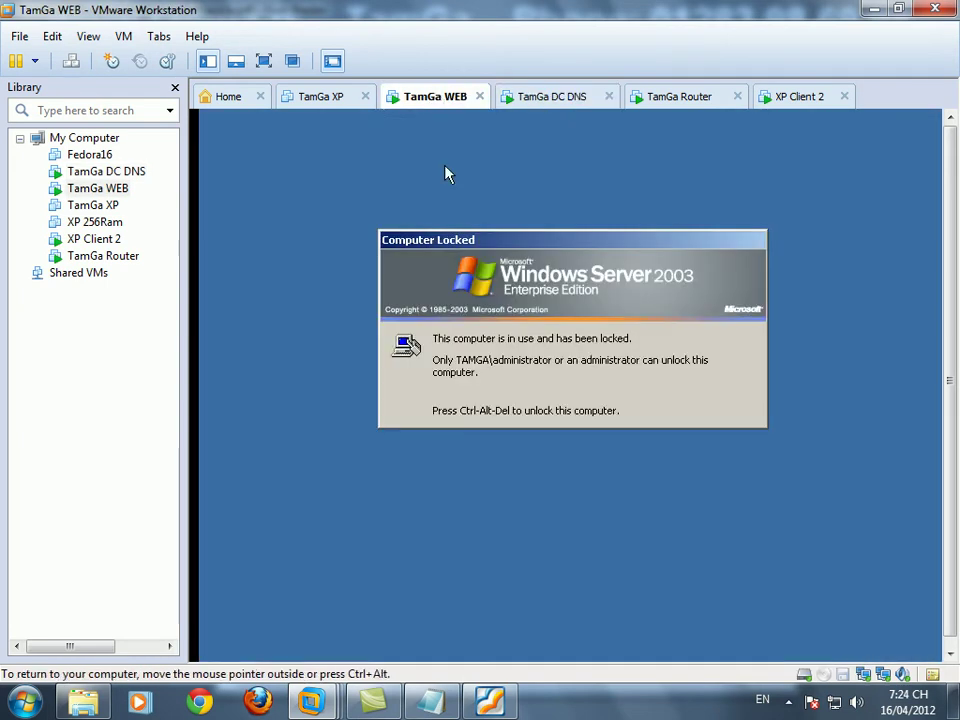
pyautogui.press('ctrl+alt+Insert')
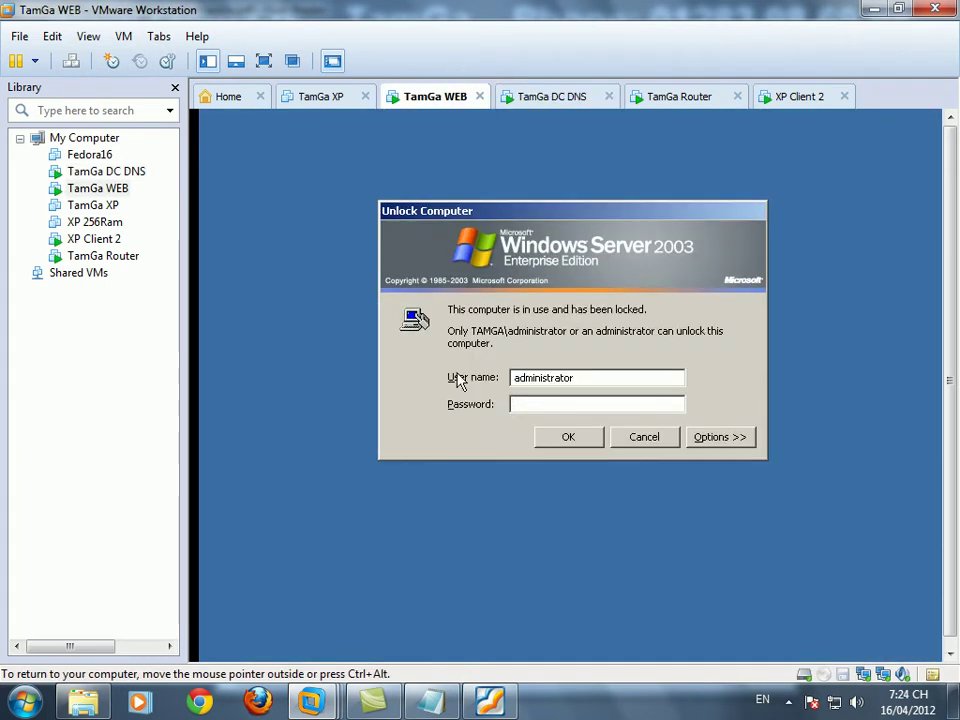
pyautogui.press('Return')
pyautogui.rightClick(457, 373)
pyautogui.click(478, 393)
pyautogui.doubleClick(232, 428)
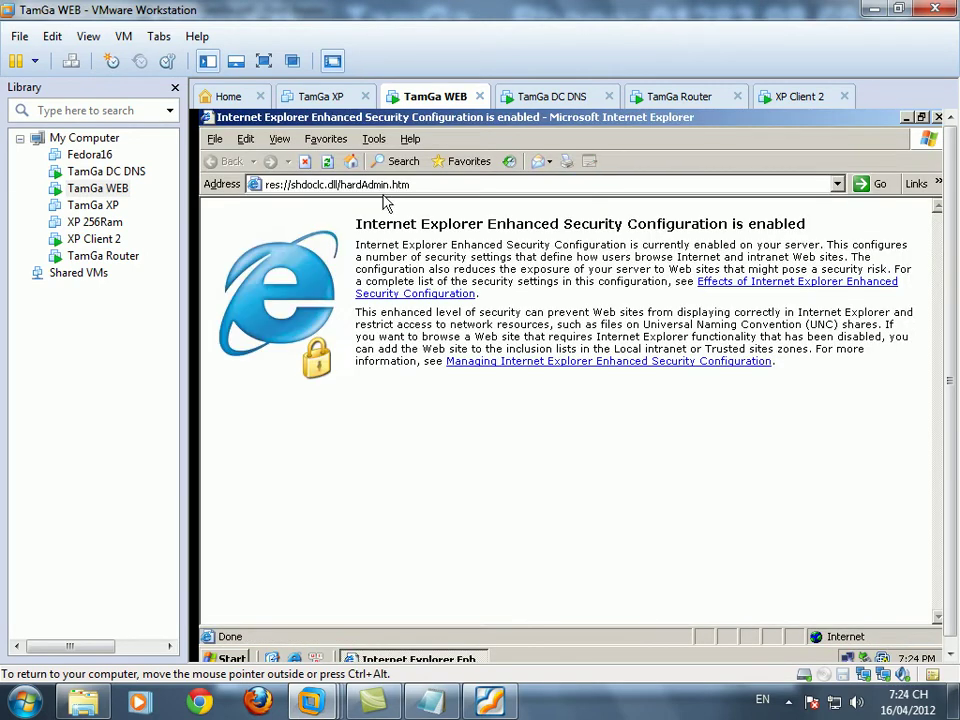
pyautogui.write('http://www')
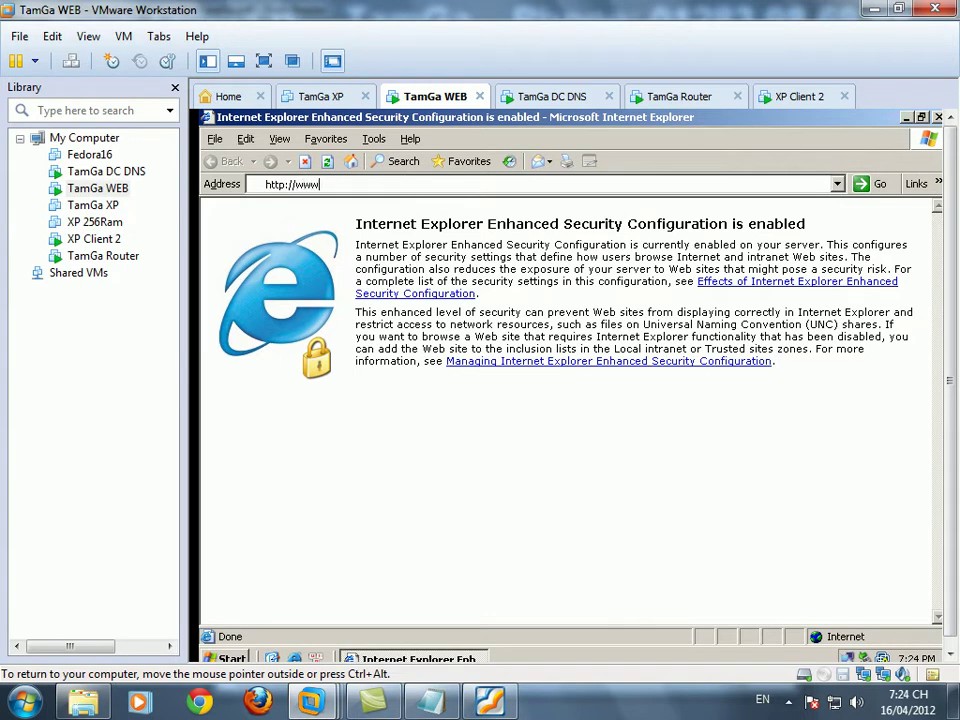
pyautogui.write('.c10mt.tk')
pyautogui.press('Return')
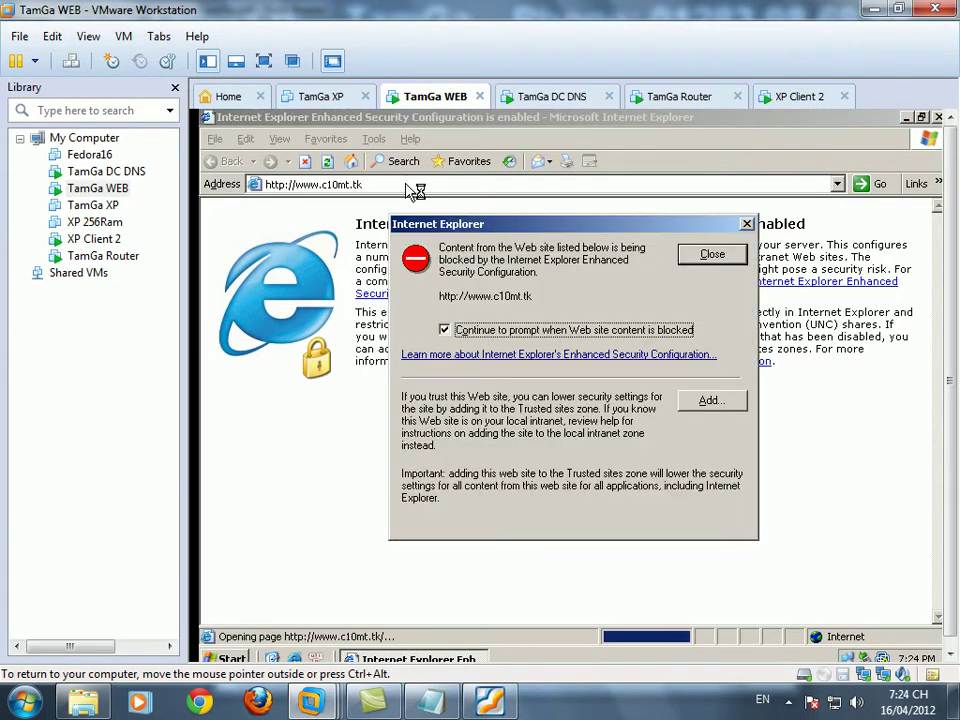
pyautogui.click(489, 333)
pyautogui.click(712, 400)
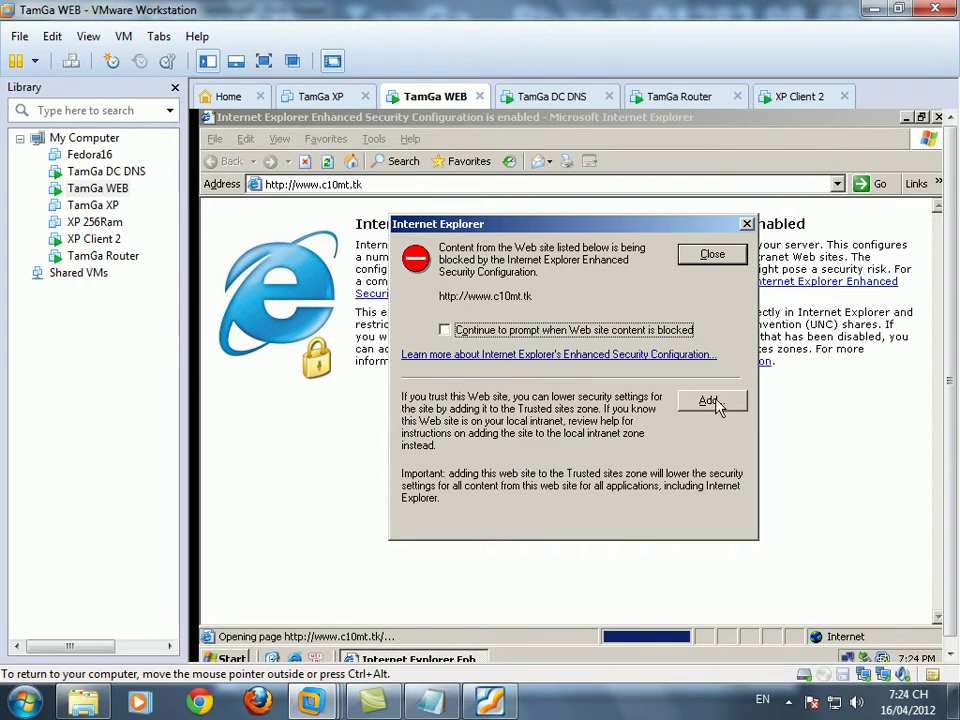
pyautogui.click(714, 356)
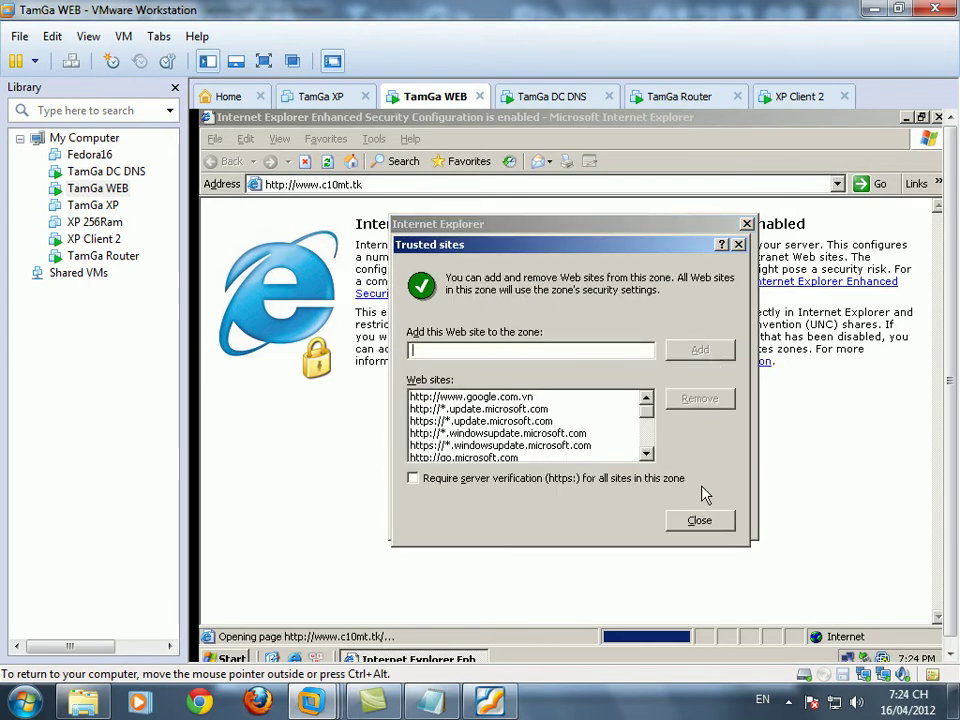
pyautogui.click(699, 521)
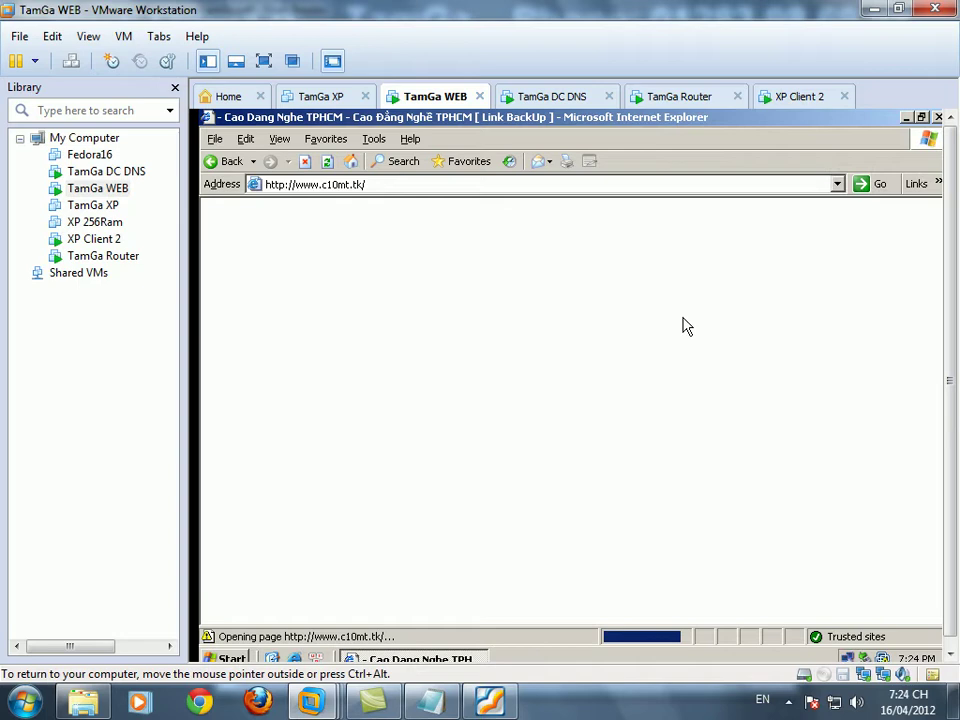
pyautogui.click(489, 703)
pyautogui.scroll(-5, 476, 350)
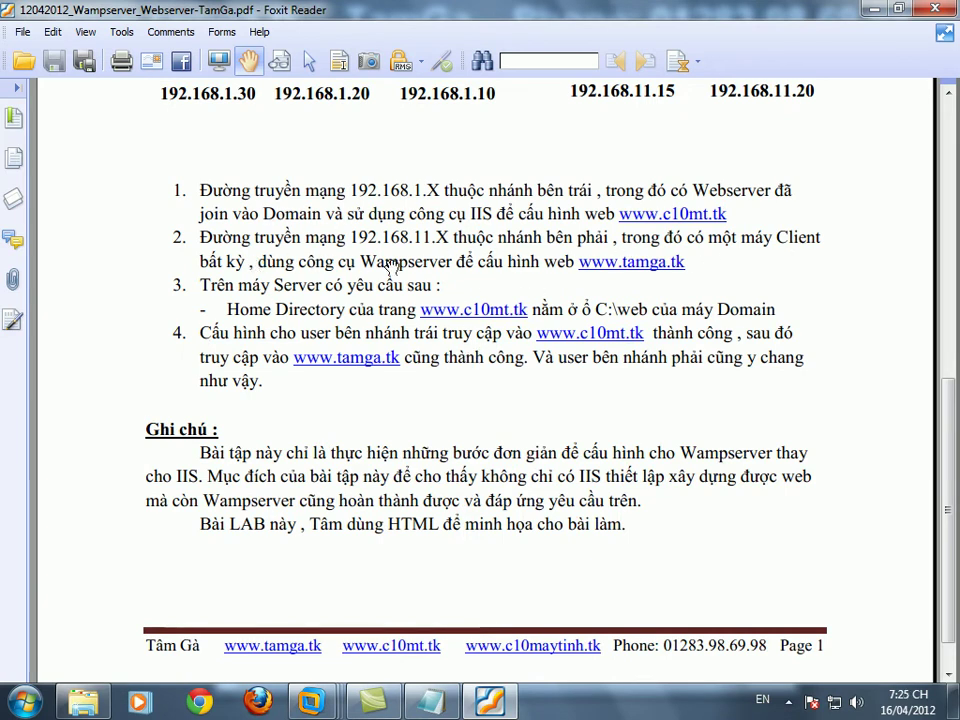
# - Minimize Foxit and note in Notepad that installing Wampserver comes next
pyautogui.click(873, 9)
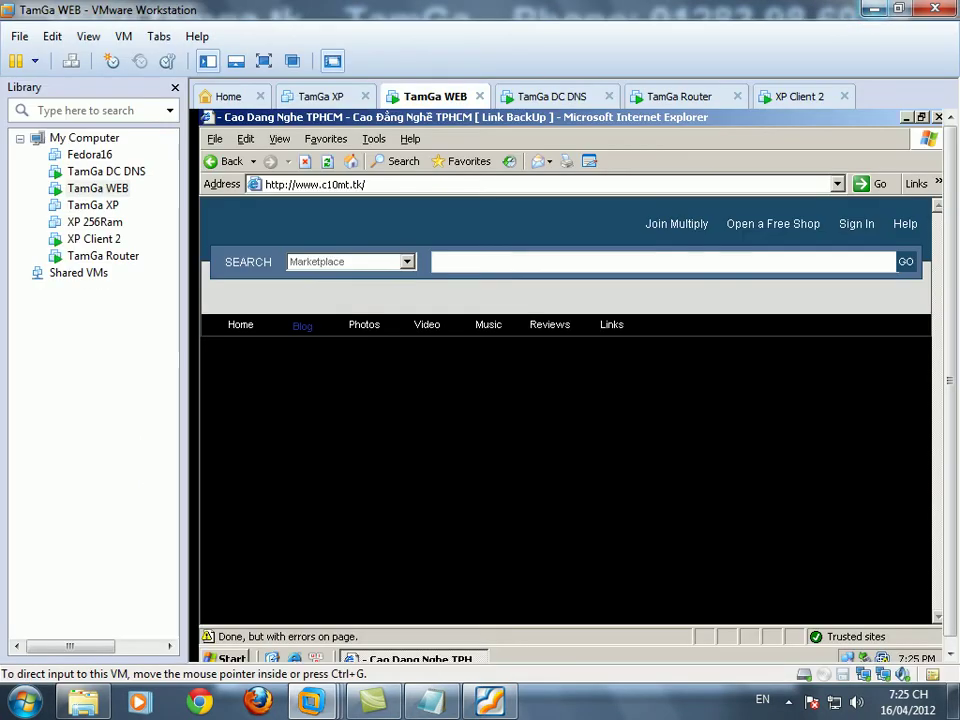
pyautogui.click(431, 701)
pyautogui.write('Bây giờ là tiệp')
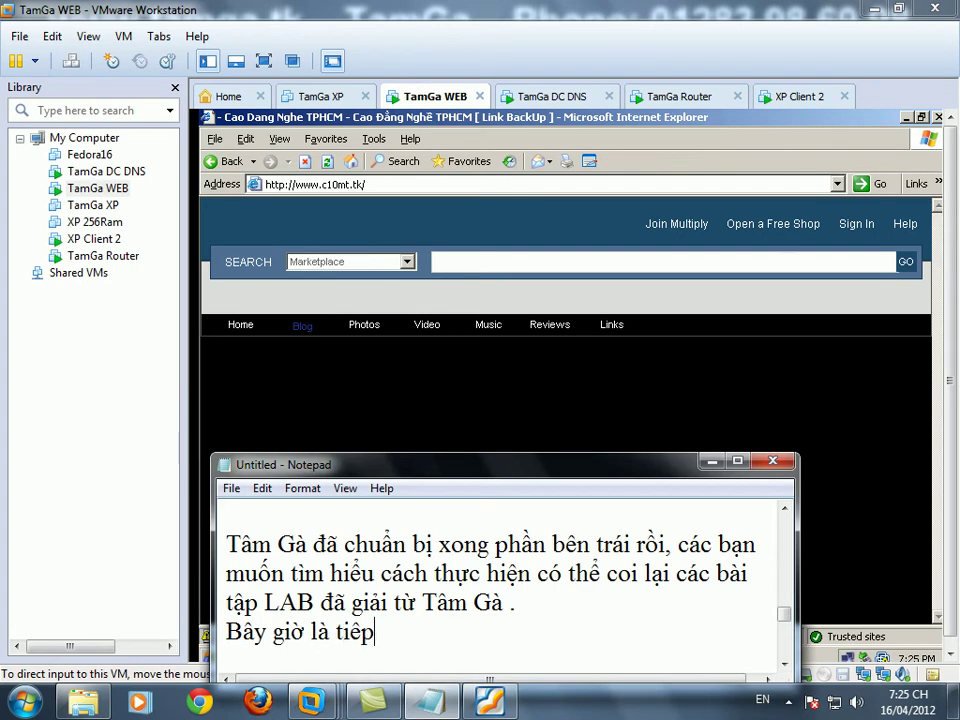
pyautogui.write(' bươc cài đặt ')
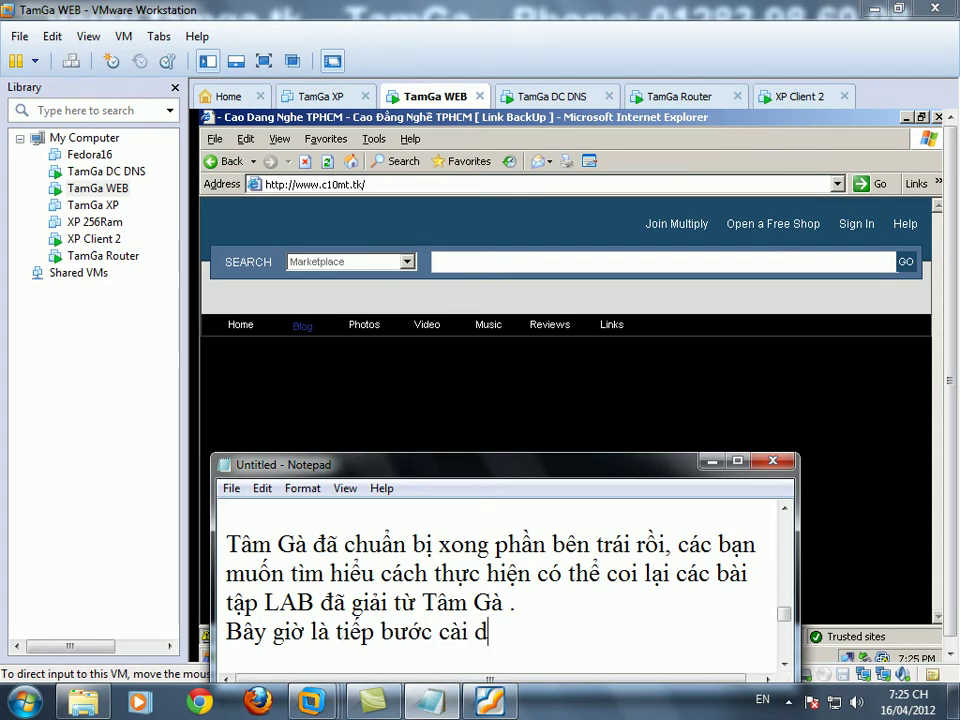
pyautogui.write('Wampserver ')
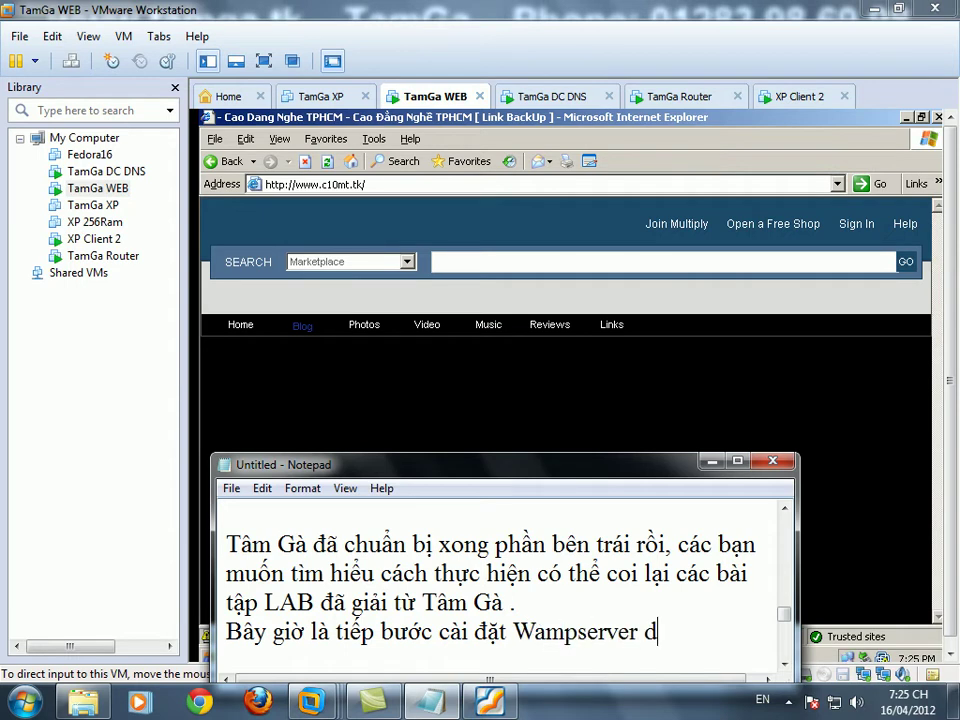
pyautogui.write('đây.')
pyautogui.press('Return')
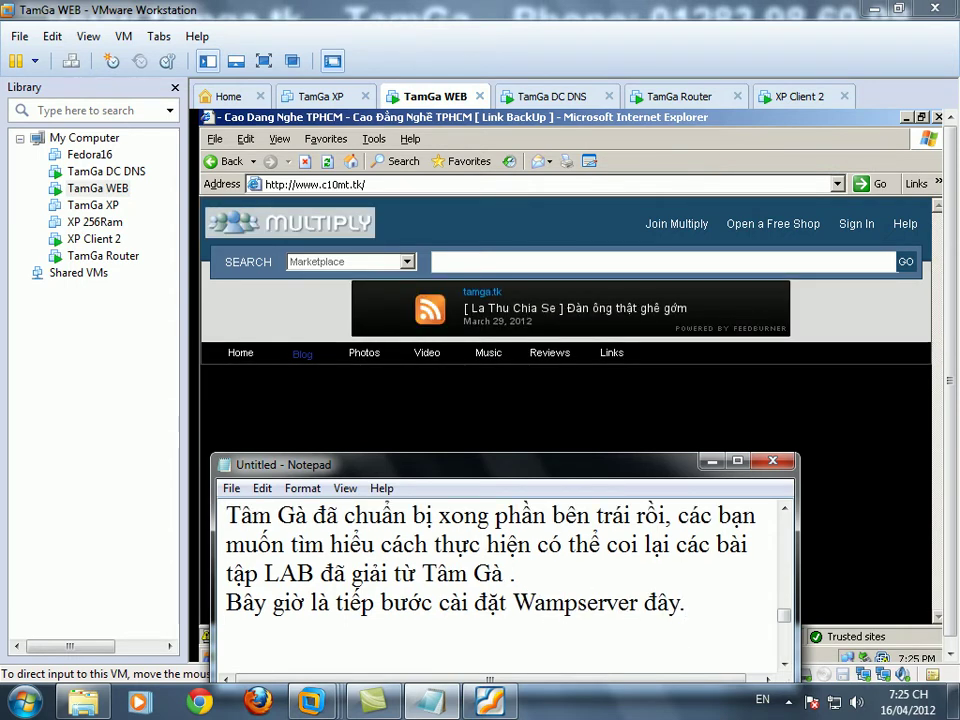
# - Switch to XP Client 2 and refresh its desktop several times
pyautogui.click(788, 100)
pyautogui.rightClick(514, 255)
pyautogui.click(530, 277)
pyautogui.rightClick(528, 280)
pyautogui.click(564, 313)
pyautogui.rightClick(516, 300)
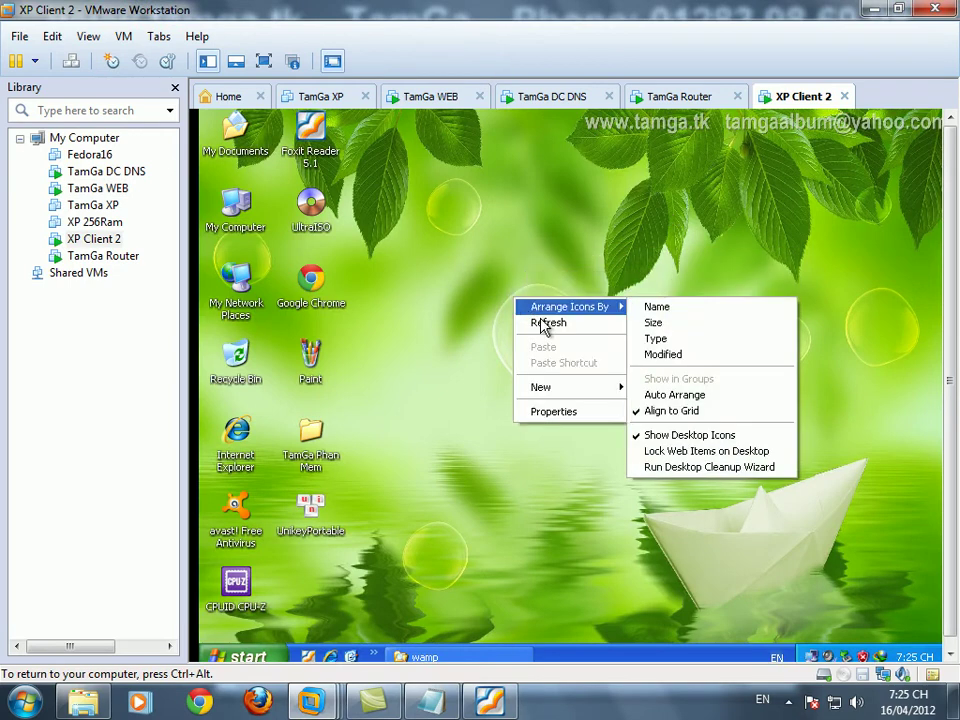
pyautogui.click(540, 322)
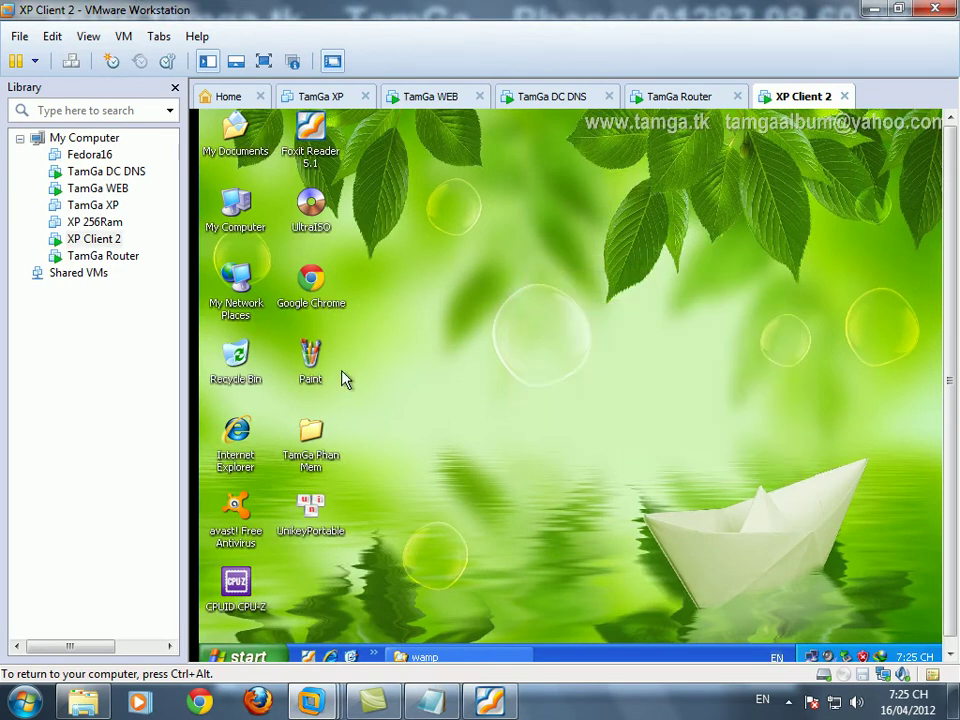
# - From the TamGa Phan Mem folder, go to My Documents and select wampserver2.2d-x32
pyautogui.doubleClick(310, 445)
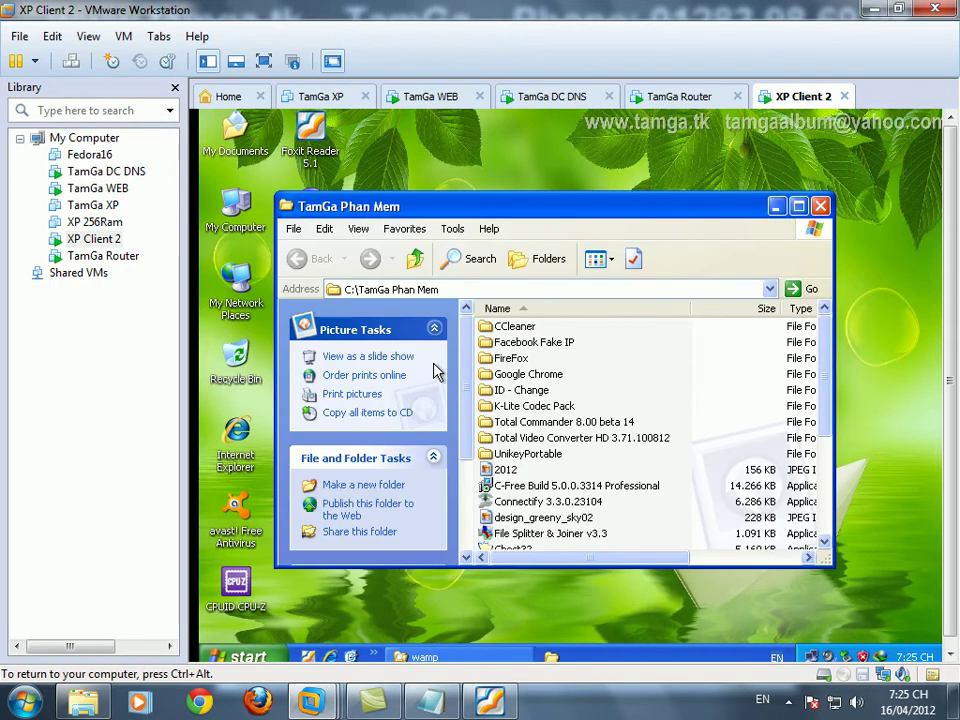
pyautogui.moveTo(831, 369); pyautogui.dragTo(828, 320)
pyautogui.click(549, 262)
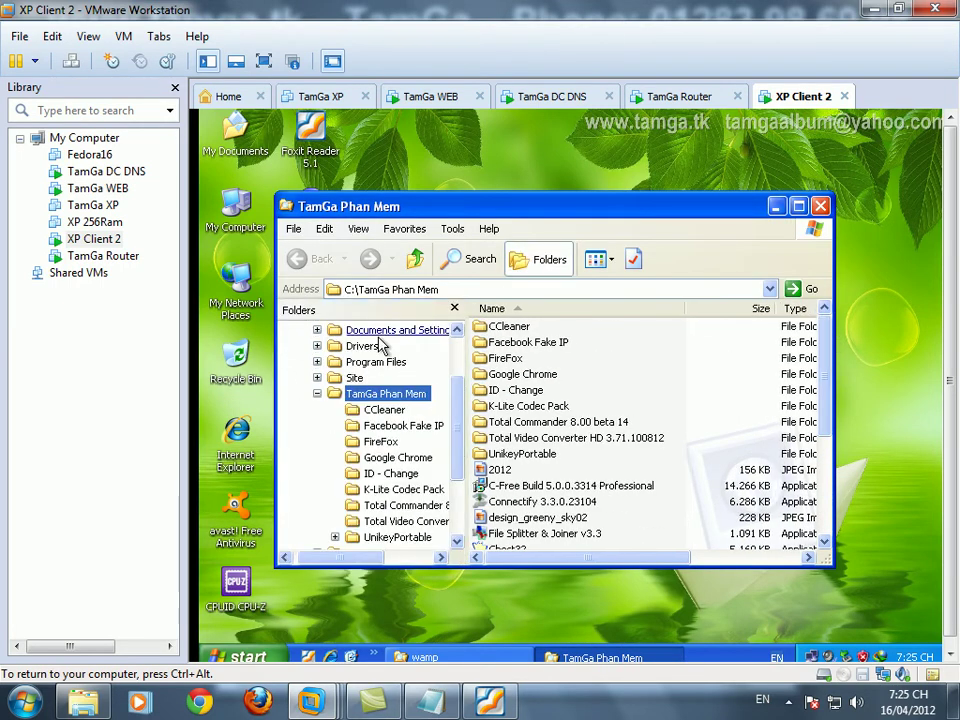
pyautogui.scroll(5, 444, 410)
pyautogui.click(340, 345)
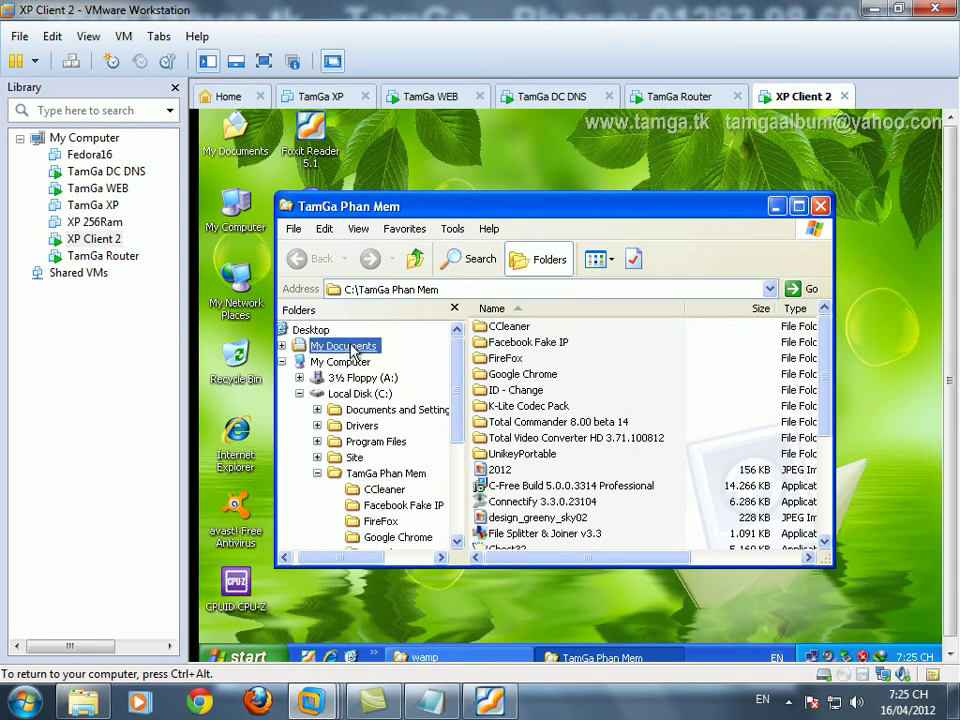
pyautogui.click(563, 403)
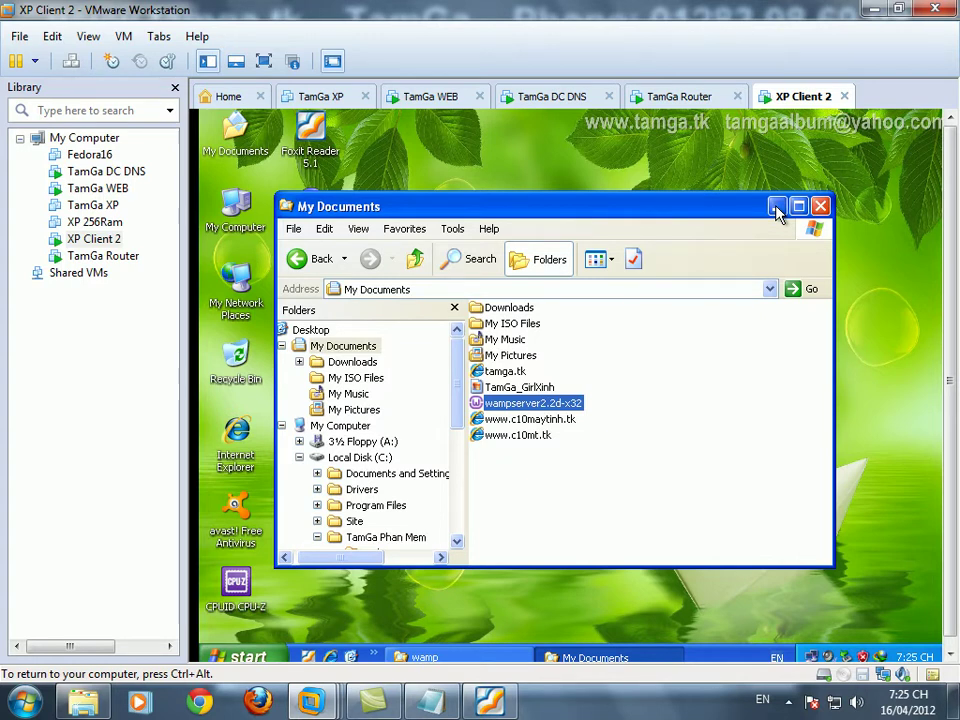
# - Minimize My Documents, refresh the desktop, and close the wamp folder window
pyautogui.click(778, 214)
pyautogui.rightClick(498, 364)
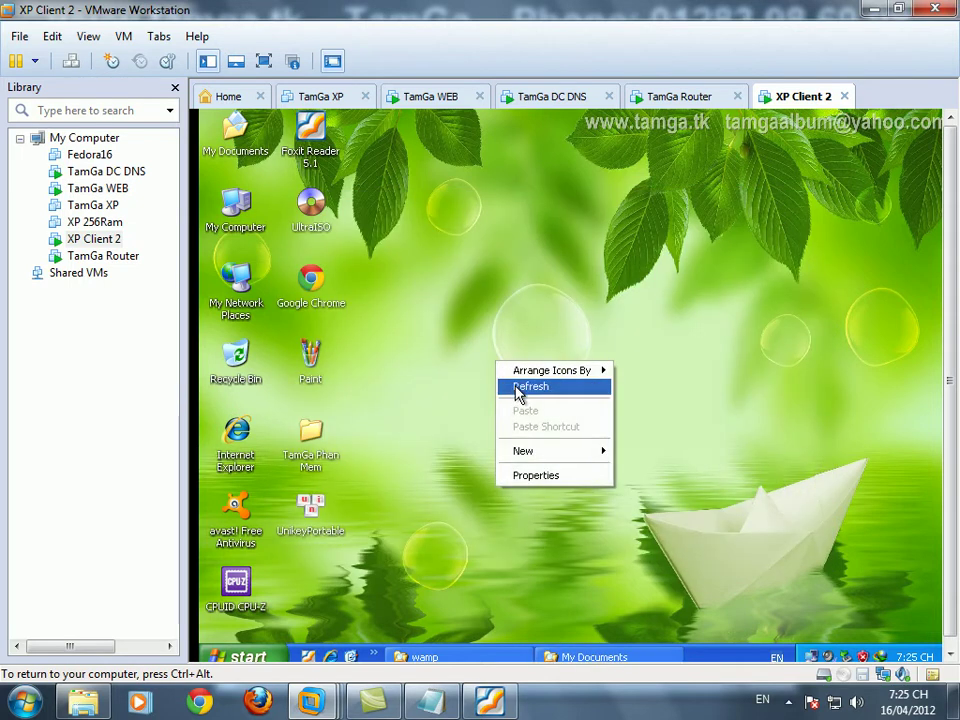
pyautogui.click(530, 387)
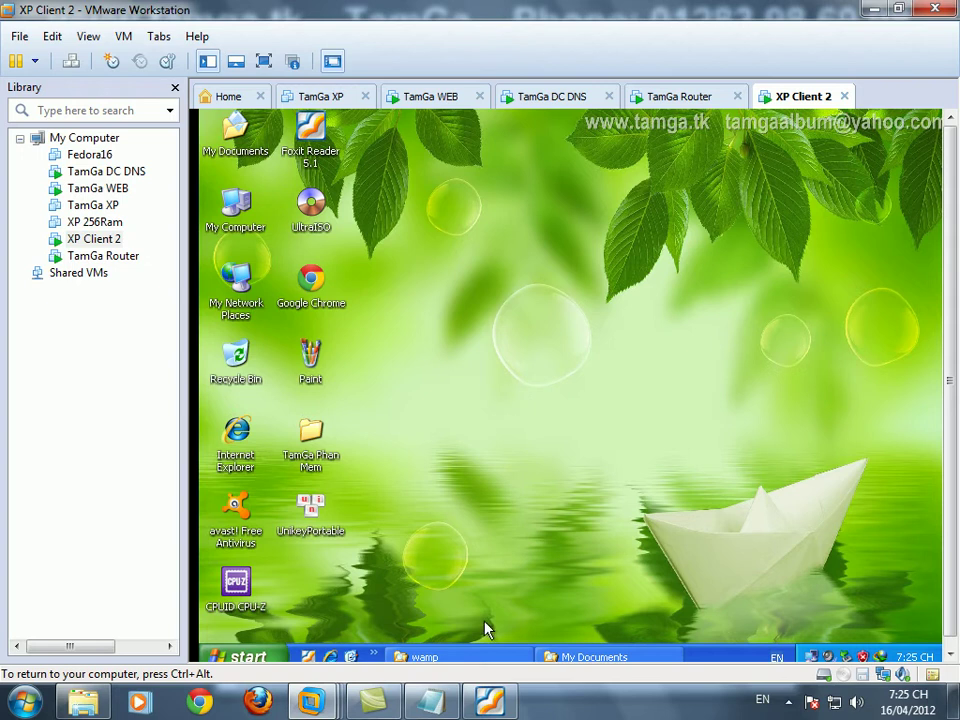
pyautogui.click(470, 658)
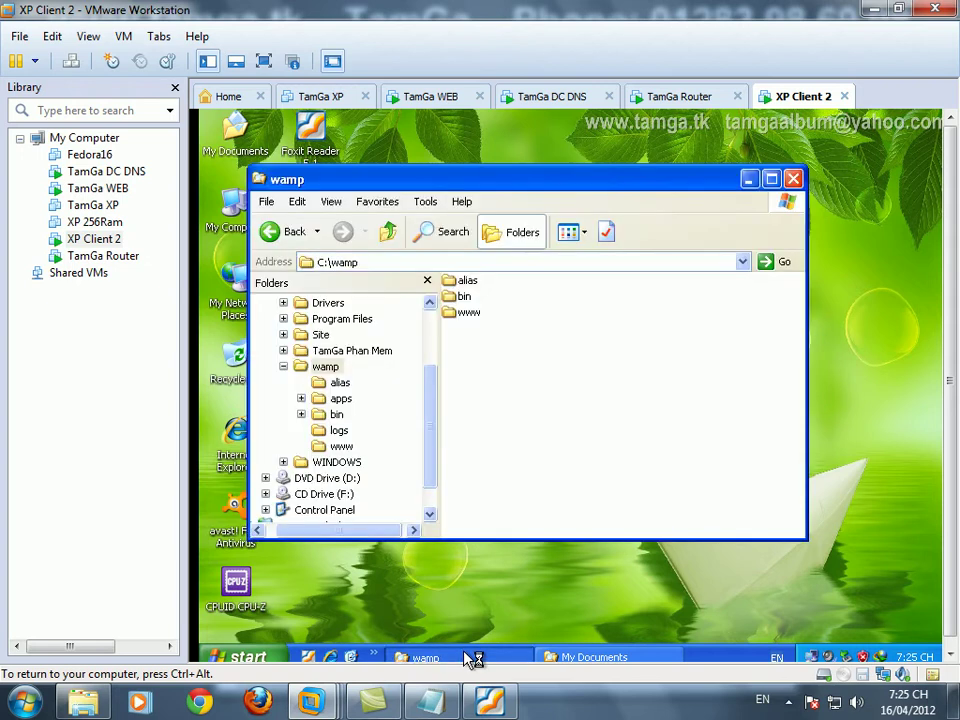
pyautogui.rightClick(470, 658)
pyautogui.click(480, 639)
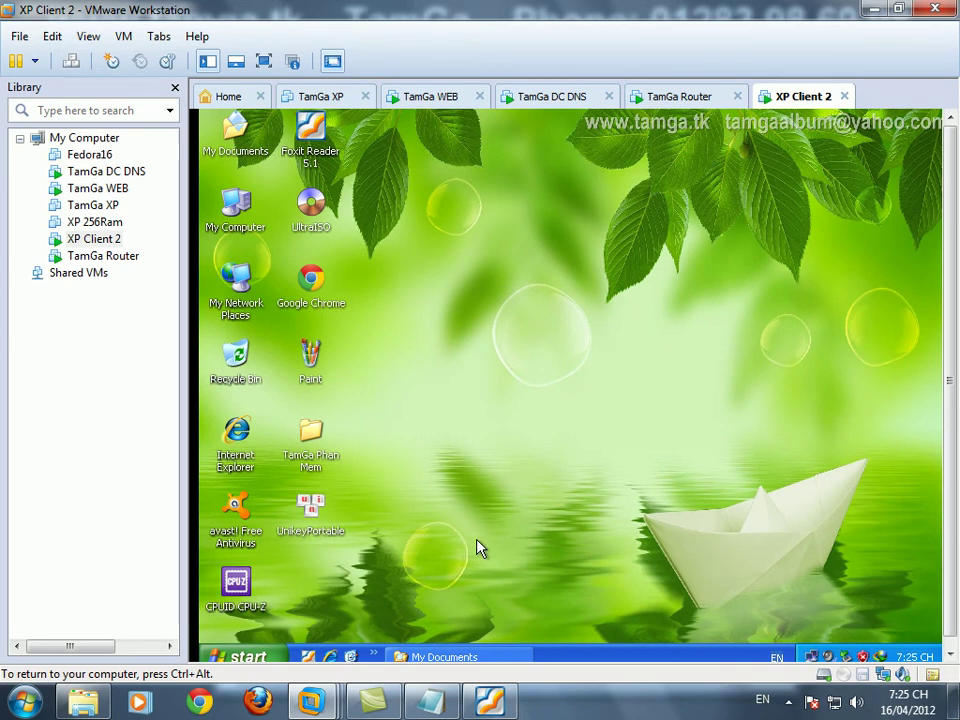
# - Refresh the desktop until the WampServer 2 Setup welcome page appears
pyautogui.rightClick(514, 459)
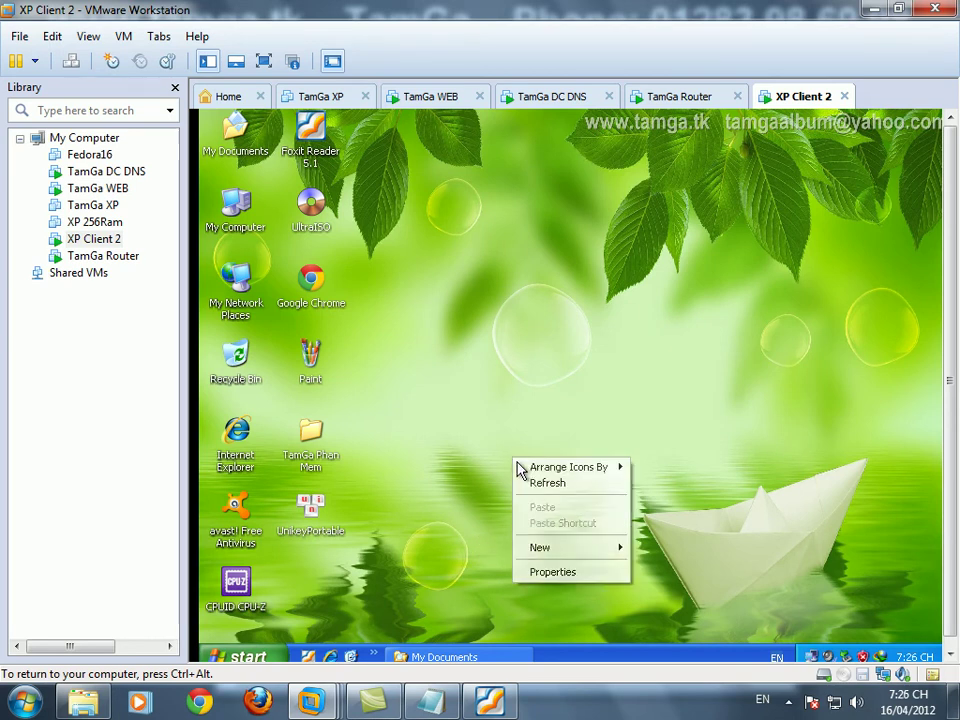
pyautogui.click(535, 483)
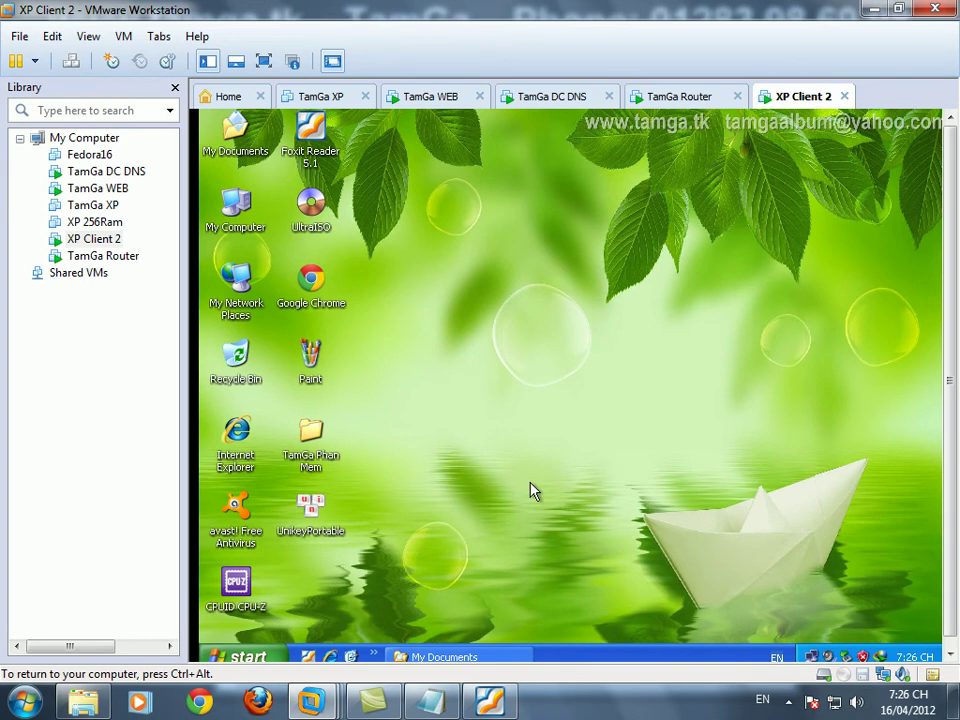
pyautogui.rightClick(476, 425)
pyautogui.rightClick(500, 455)
pyautogui.click(533, 476)
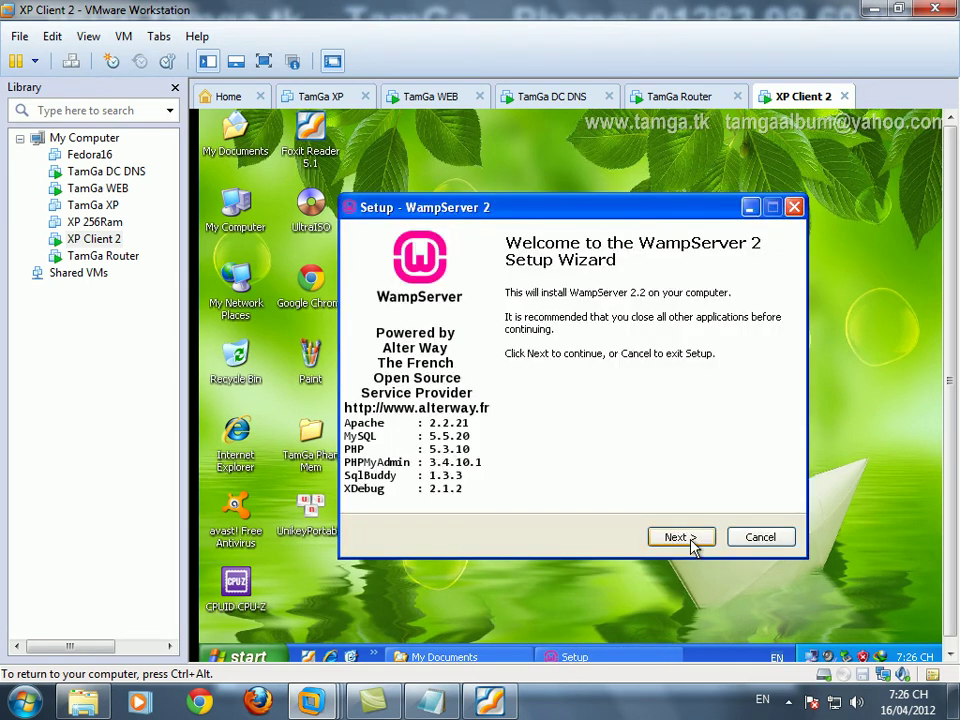
# - Accept the license, install into existing c:\wamp with both shortcut icons enabled, and start installing
pyautogui.click(693, 540)
pyautogui.click(490, 481)
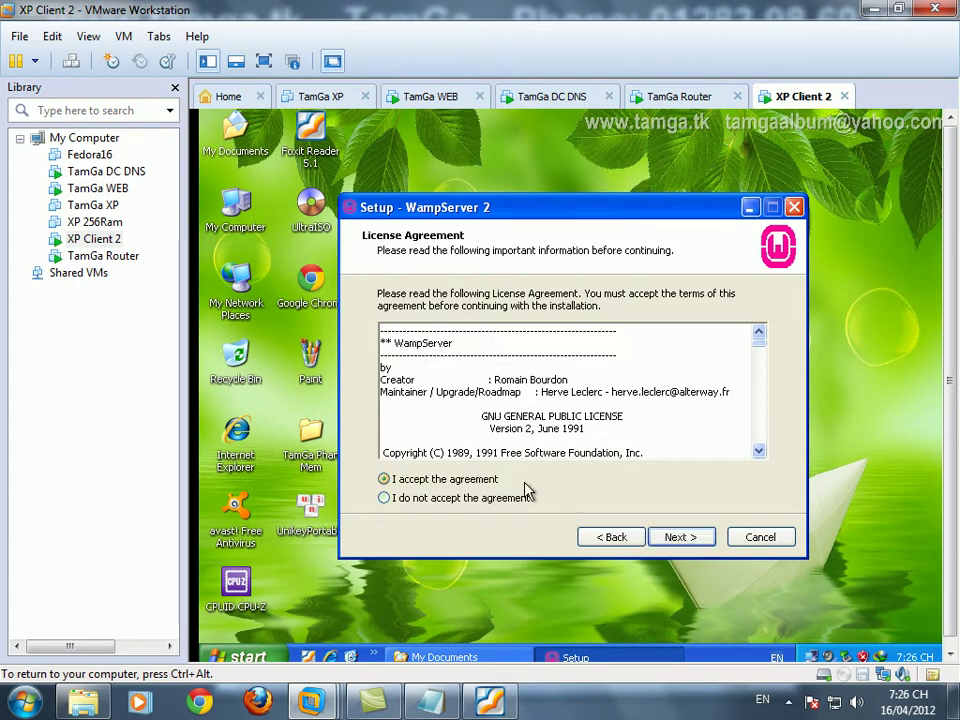
pyautogui.click(695, 538)
pyautogui.click(706, 539)
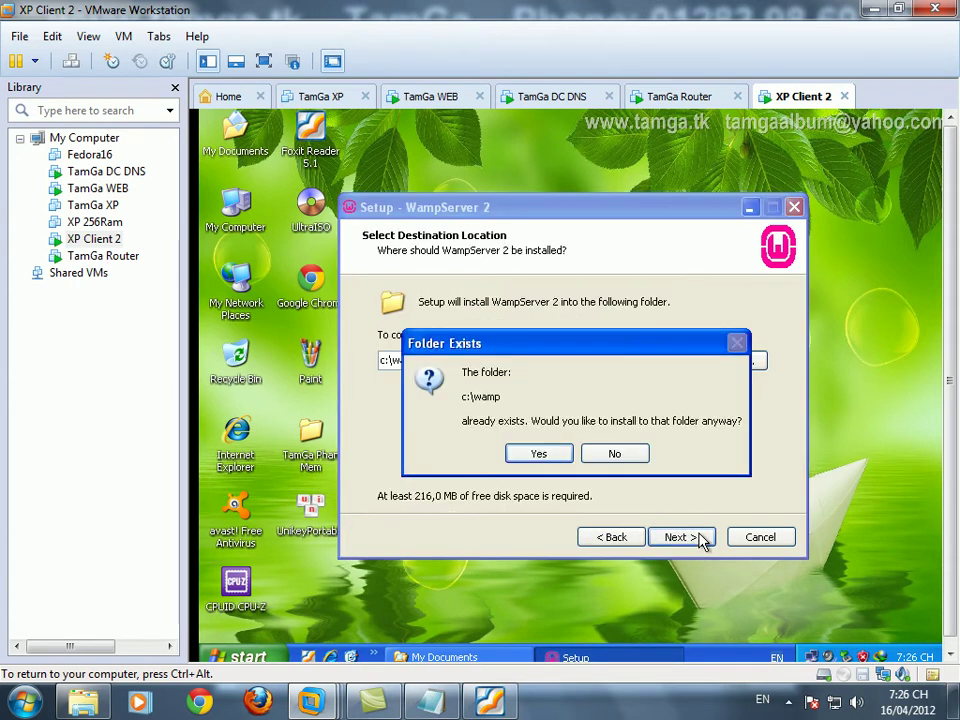
pyautogui.click(538, 455)
pyautogui.click(460, 353)
pyautogui.click(463, 374)
pyautogui.click(686, 545)
pyautogui.click(686, 545)
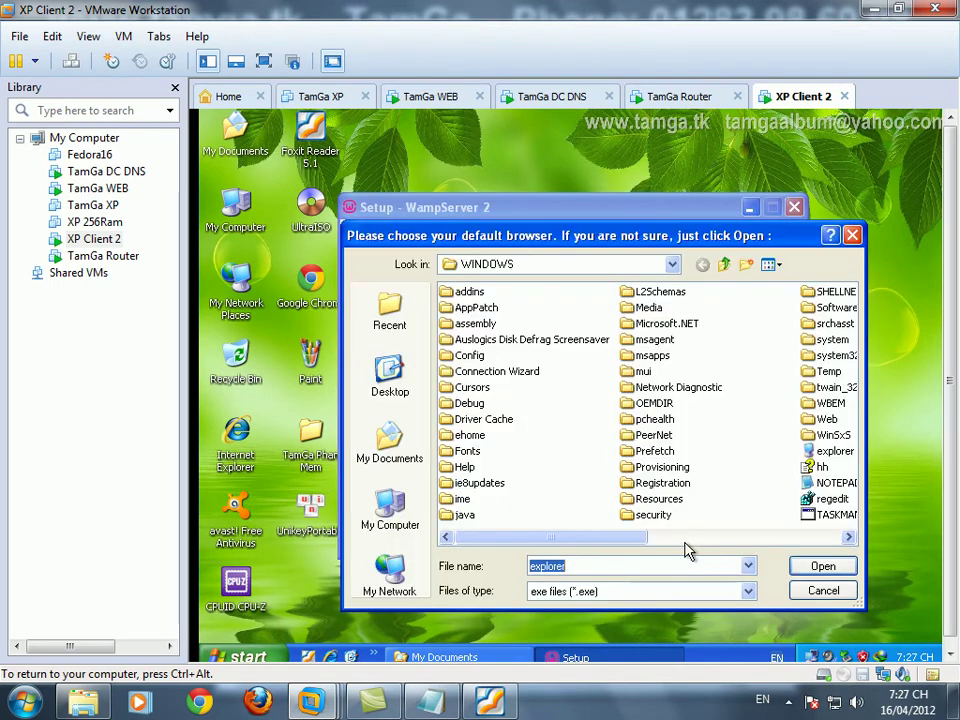
# - Choose explorer as WampServer's default browser and accept the new homepage
pyautogui.click(834, 451)
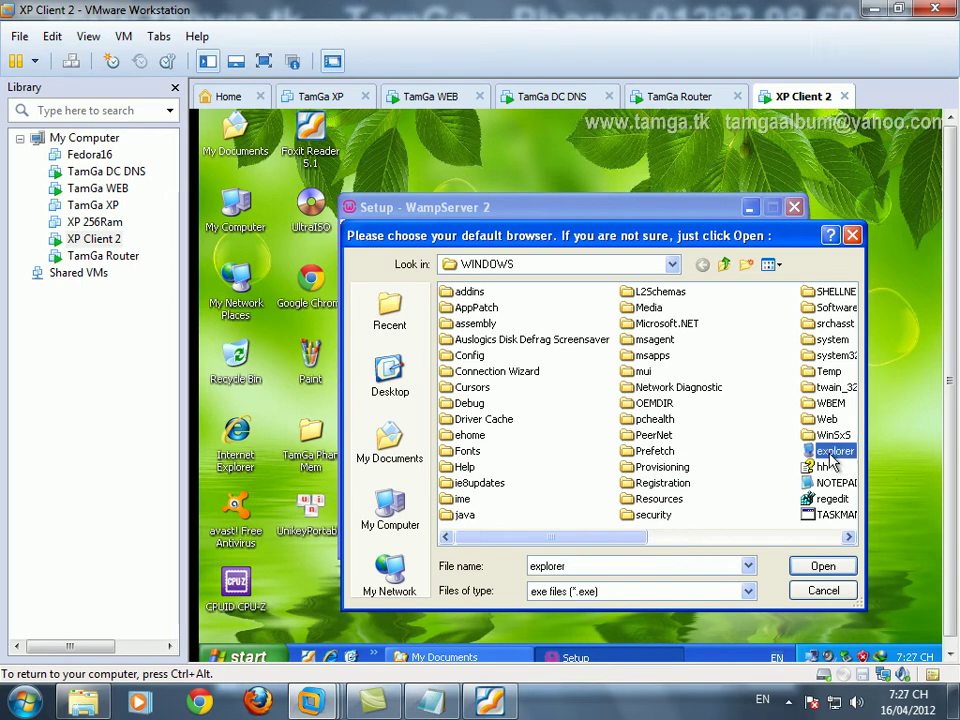
pyautogui.click(815, 566)
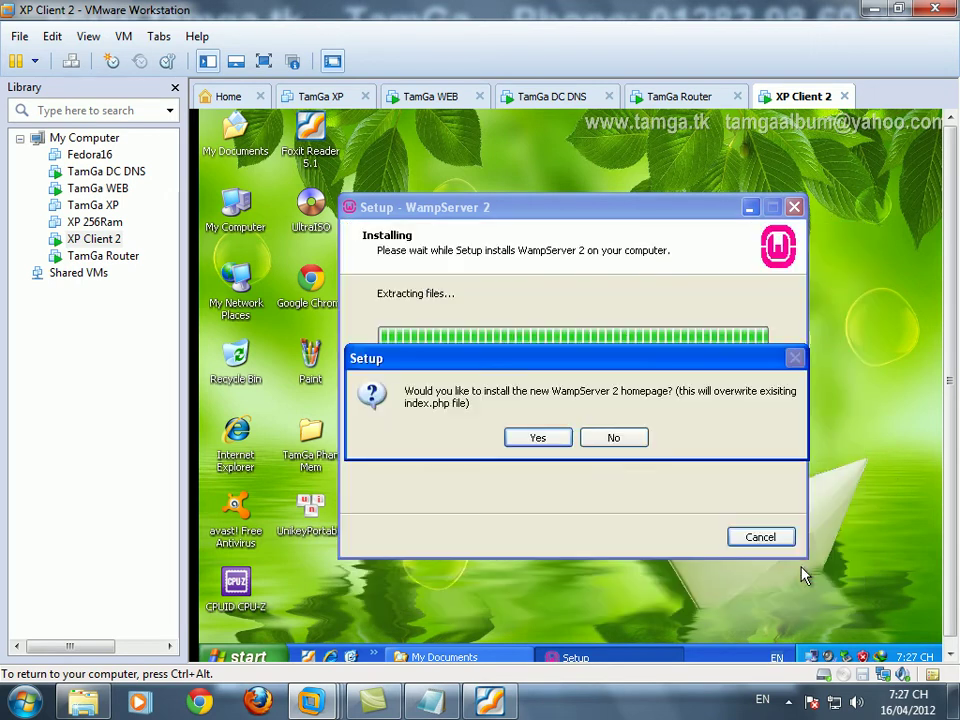
pyautogui.click(544, 440)
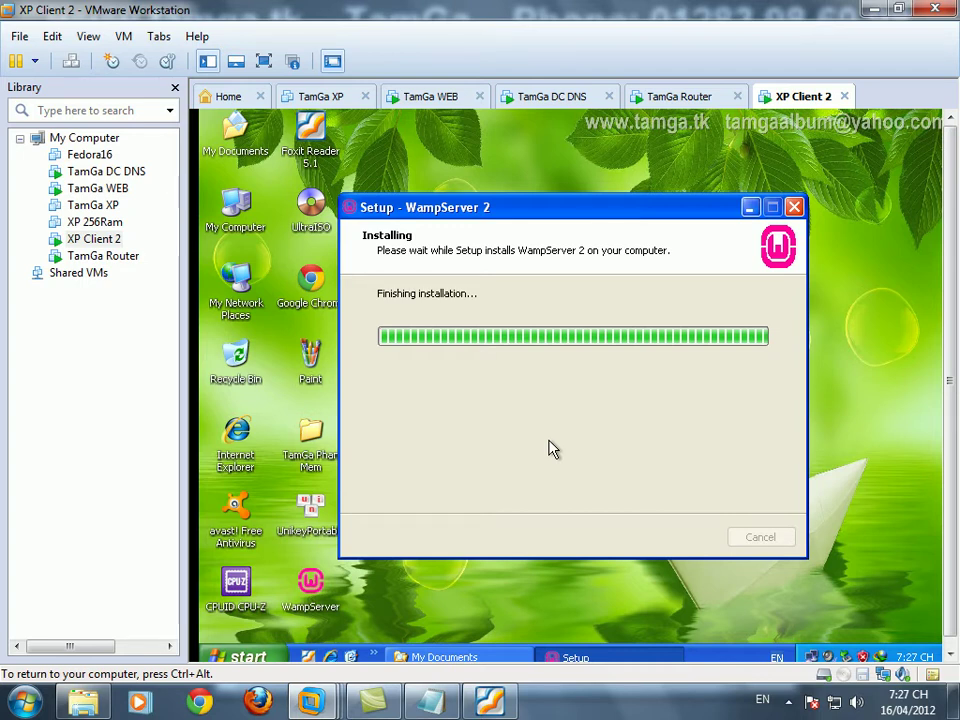
# - Check the TamGa WEB machine, return to XP Client 2, and bring Notepad forward
pyautogui.click(436, 96)
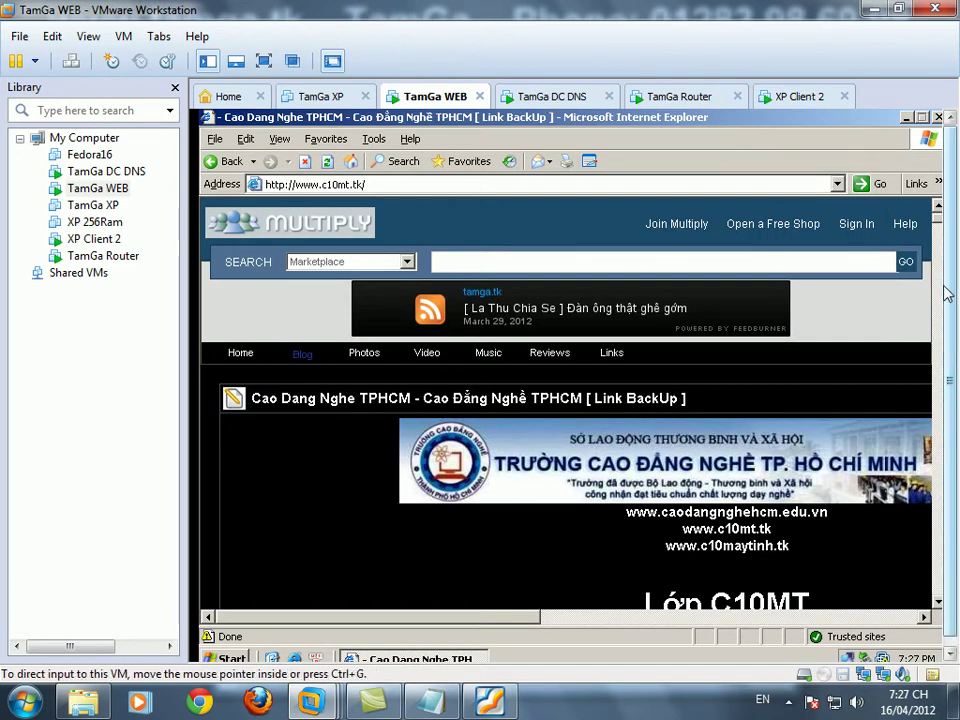
pyautogui.click(818, 103)
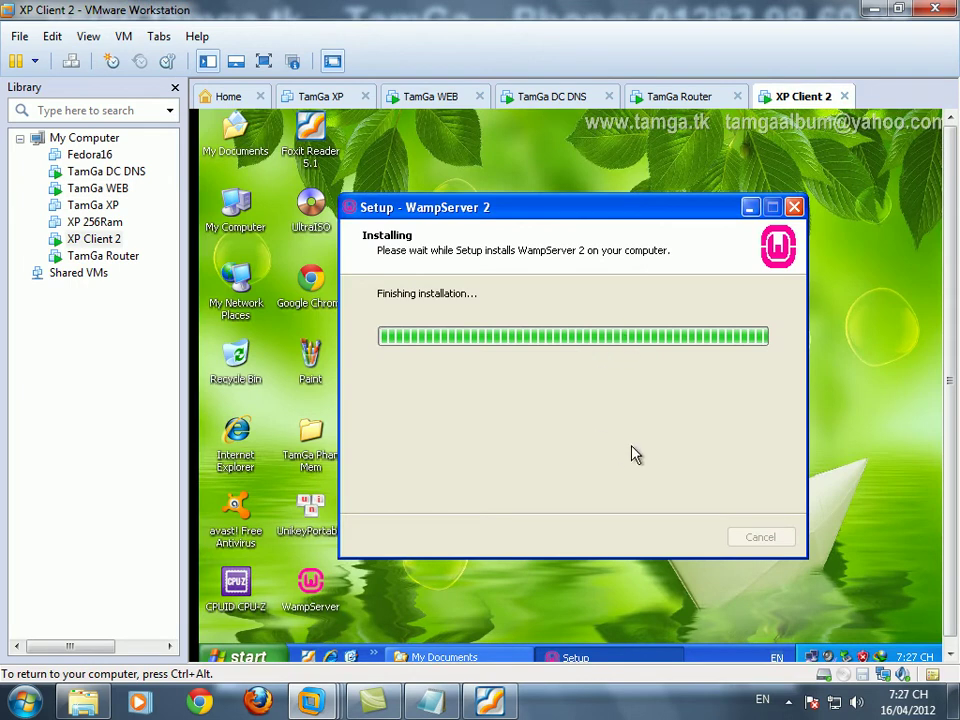
pyautogui.click(430, 700)
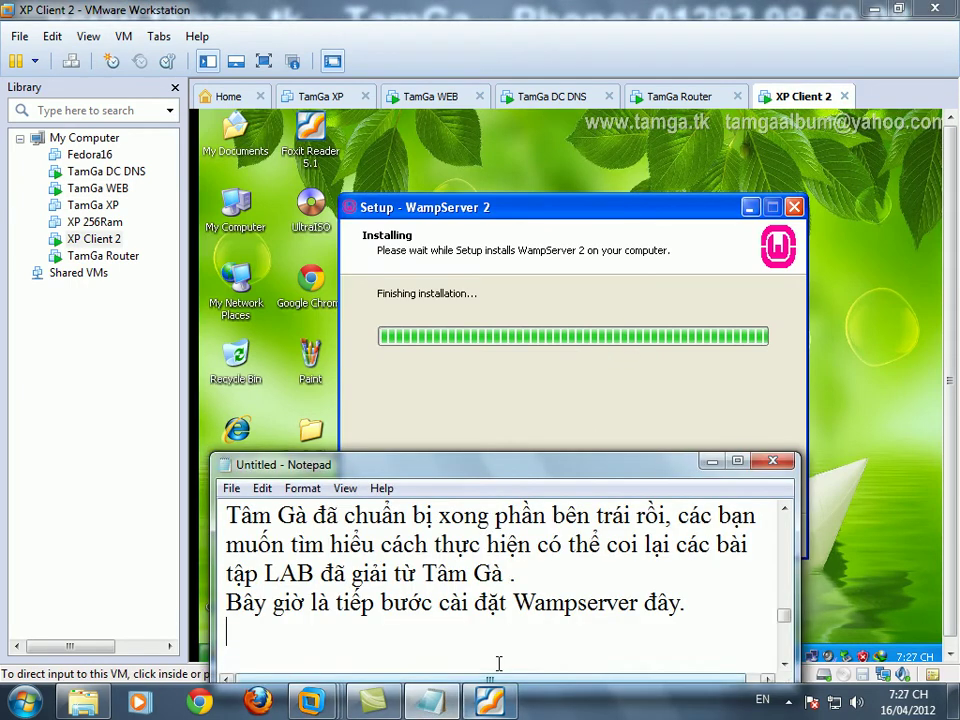
# - Add the Notepad line 'Cài đặt hoàn tất , do máy hơi lag nên anh em thông cảm nhe.' and return to the VM
pyautogui.scroll(-1, 539, 628)
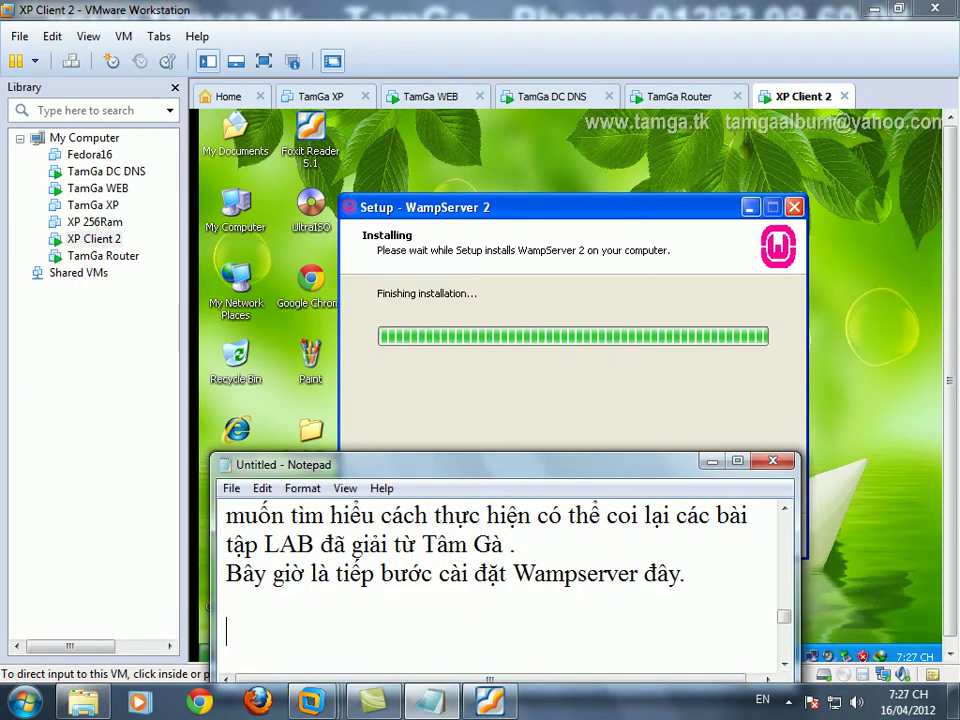
pyautogui.write('Cài đặt ')
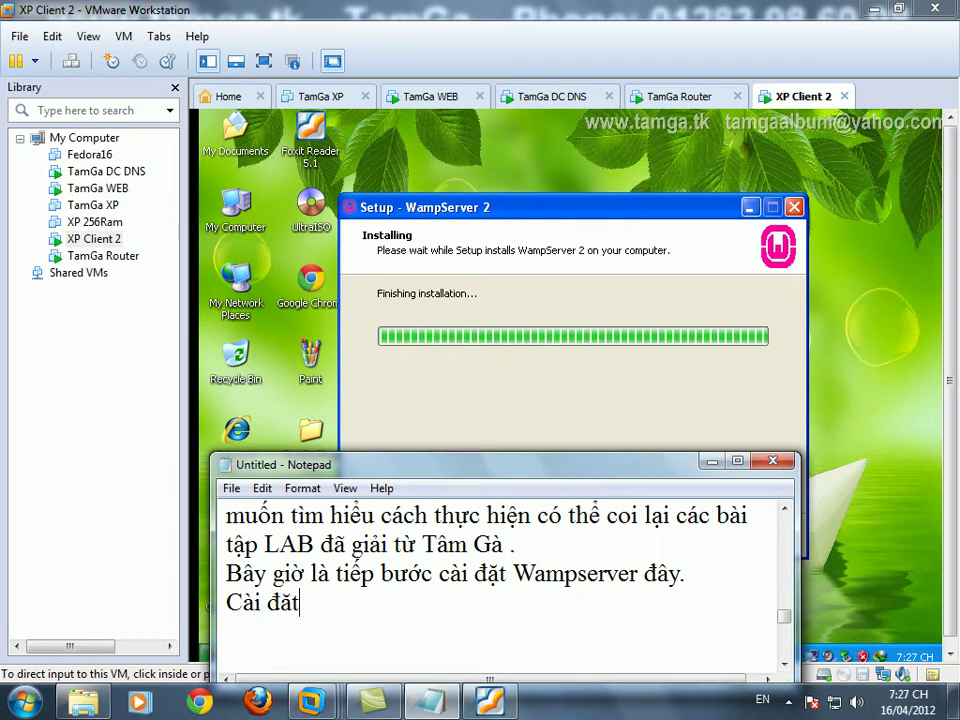
pyautogui.write('h')
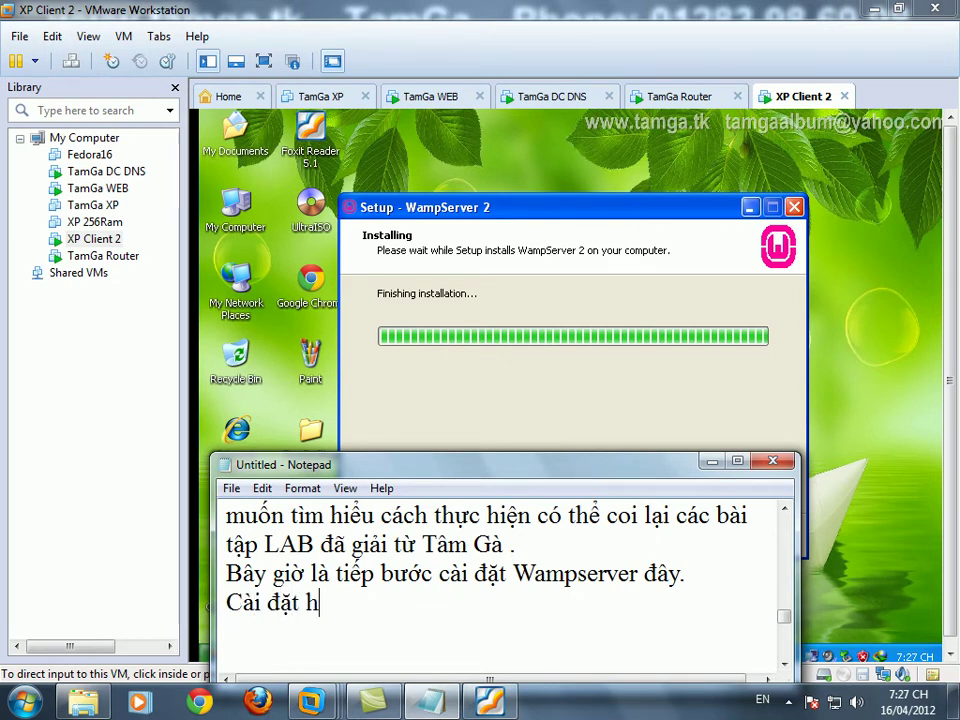
pyautogui.write('oàn tất , do')
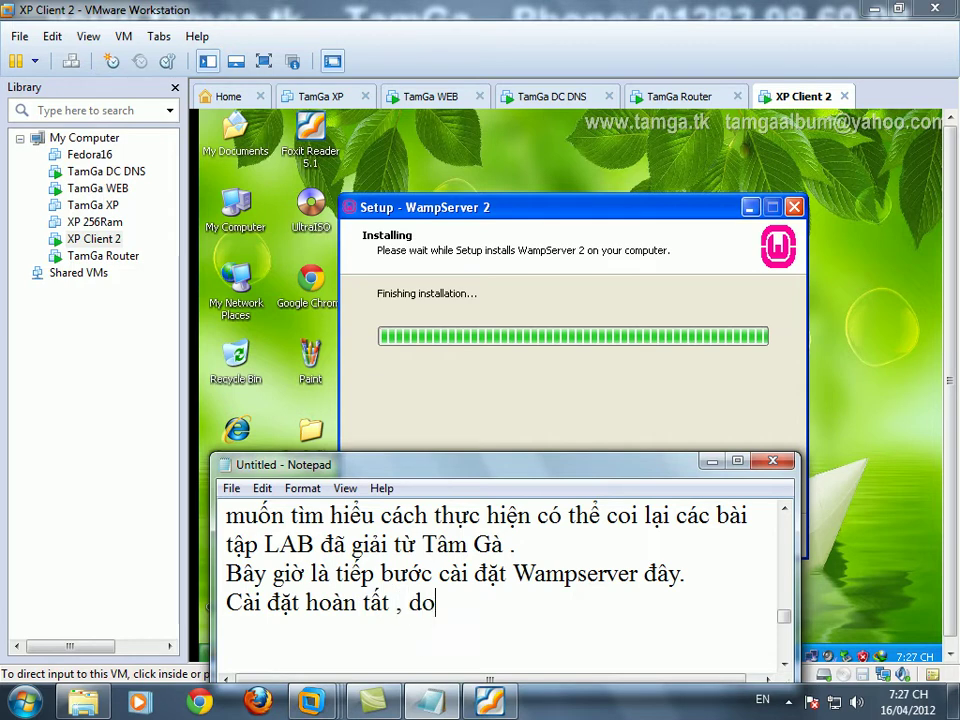
pyautogui.write(' máy hơi lag ')
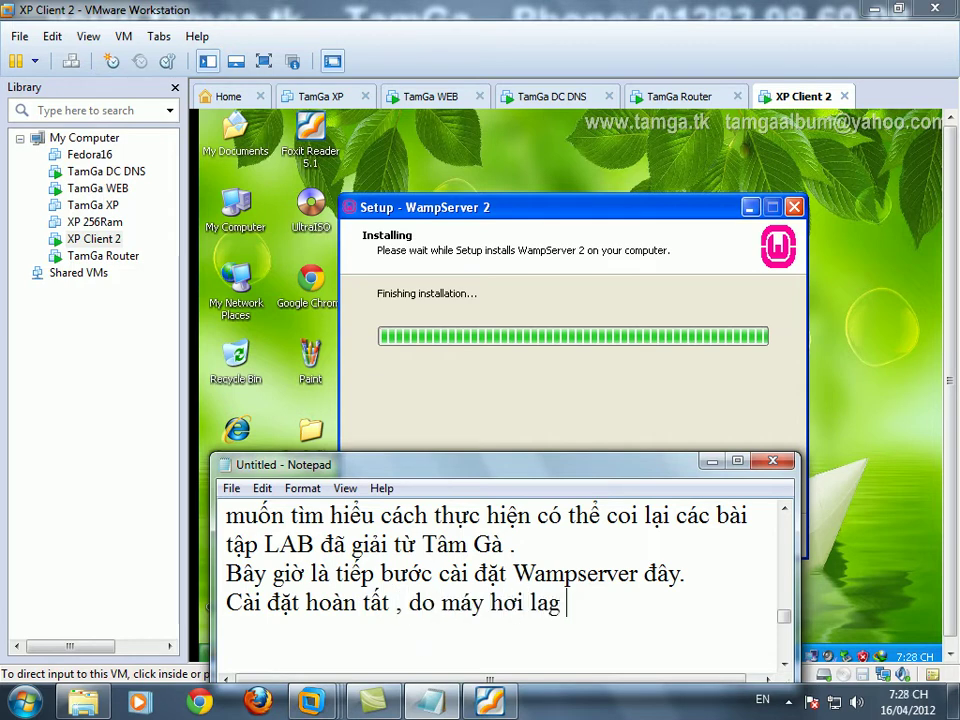
pyautogui.write('nên anh em thô')
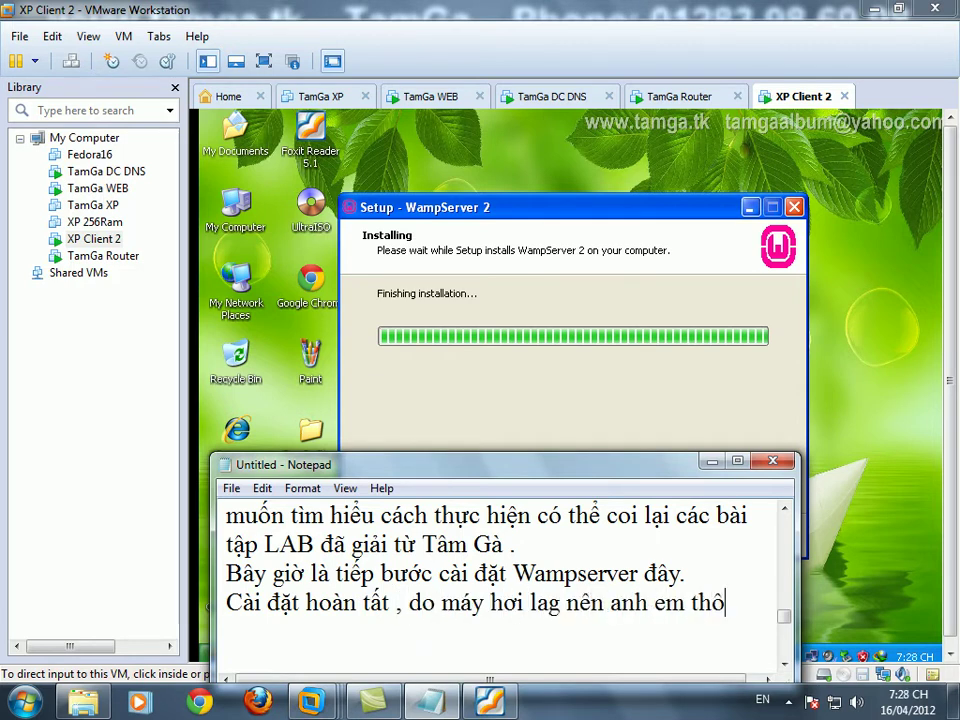
pyautogui.write('ng cảm nhe')
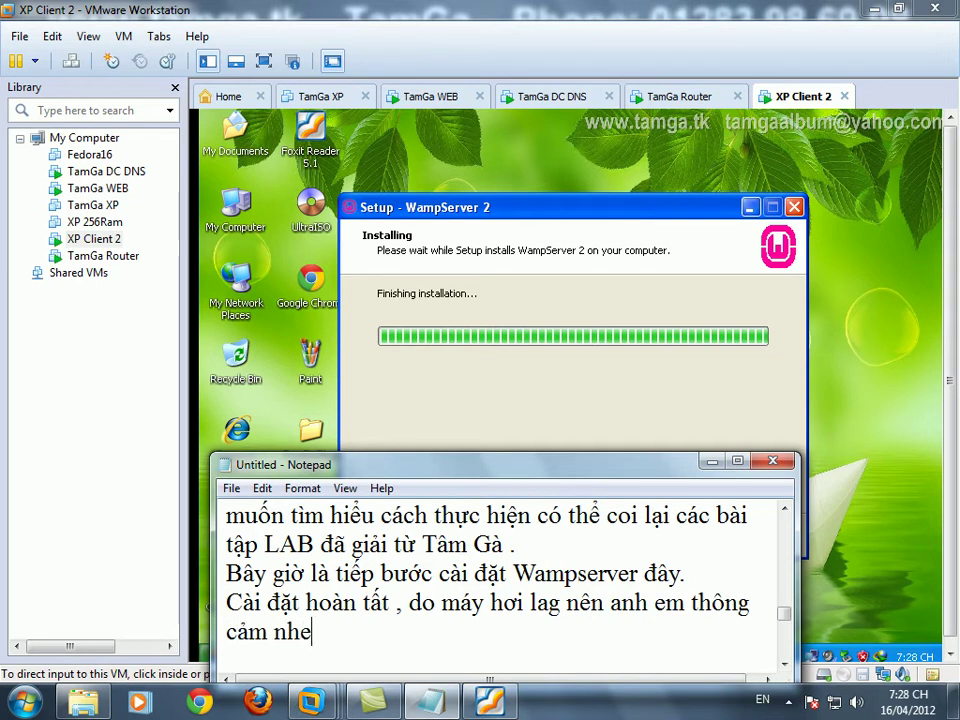
pyautogui.write('.')
pyautogui.press('Return')
pyautogui.press('Return')
pyautogui.press('Return')
pyautogui.press('Return')
pyautogui.press('Return')
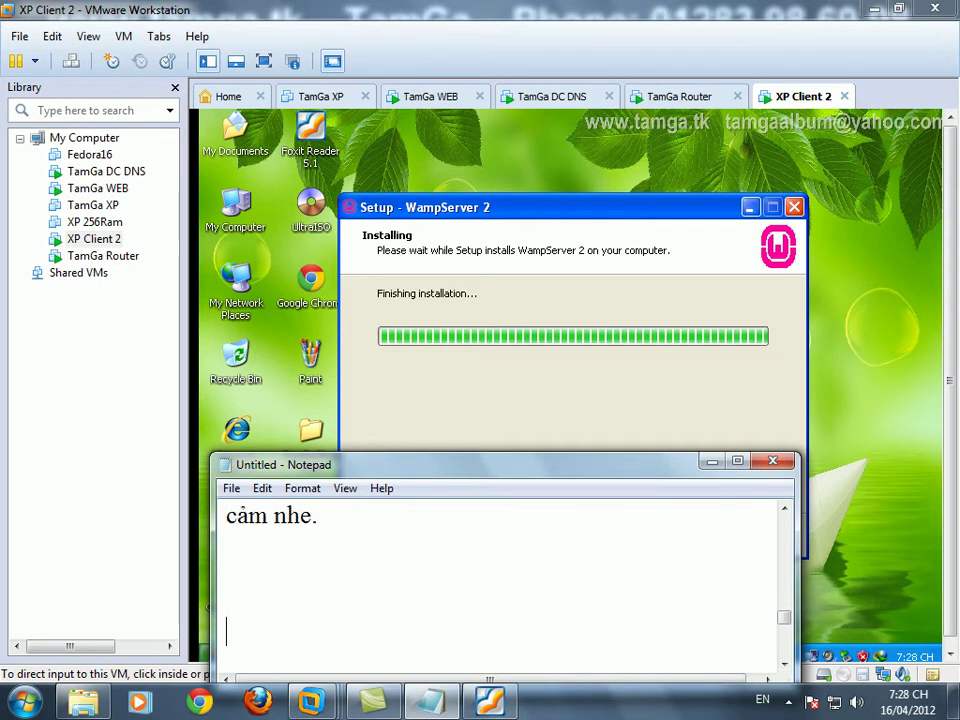
pyautogui.click(615, 349)
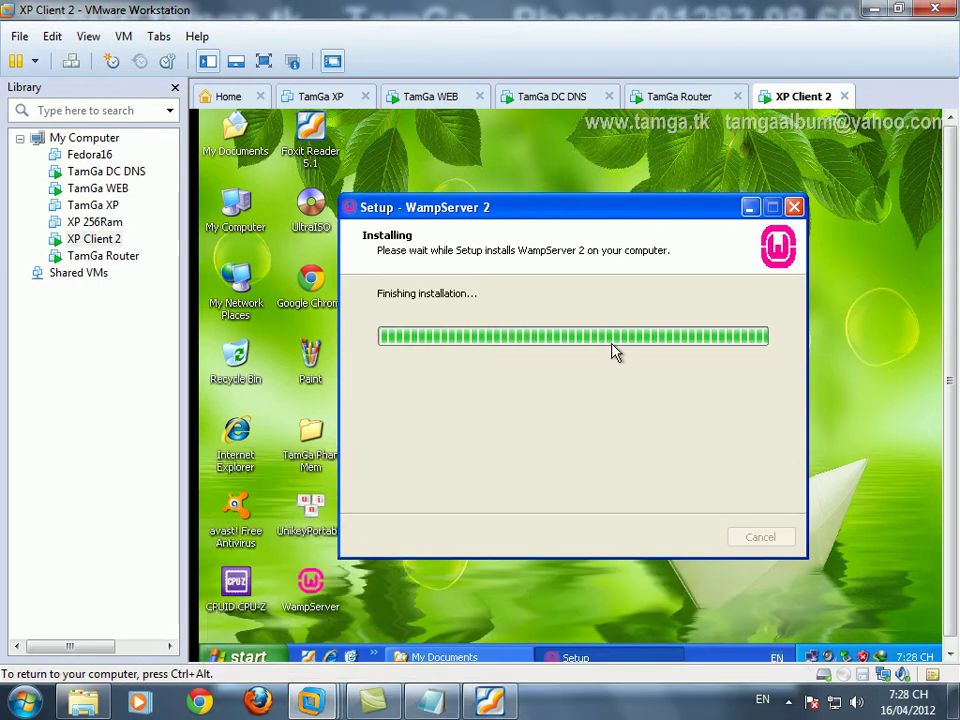
# - Refresh the XP Client 2 desktop repeatedly while setup runs
pyautogui.rightClick(510, 152)
pyautogui.click(540, 177)
pyautogui.rightClick(512, 153)
pyautogui.click(520, 177)
pyautogui.rightClick(500, 153)
pyautogui.click(545, 179)
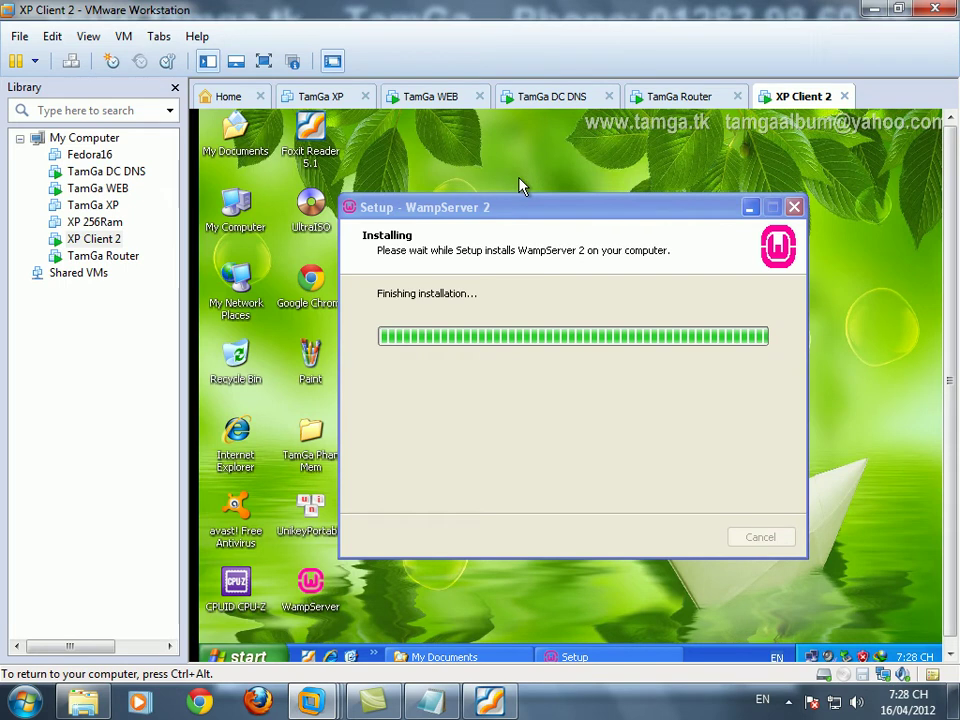
pyautogui.rightClick(500, 152)
pyautogui.click(533, 171)
# - Scroll the IE page on TamGa WEB, then advance WampServer setup to its Completing page
pyautogui.click(432, 97)
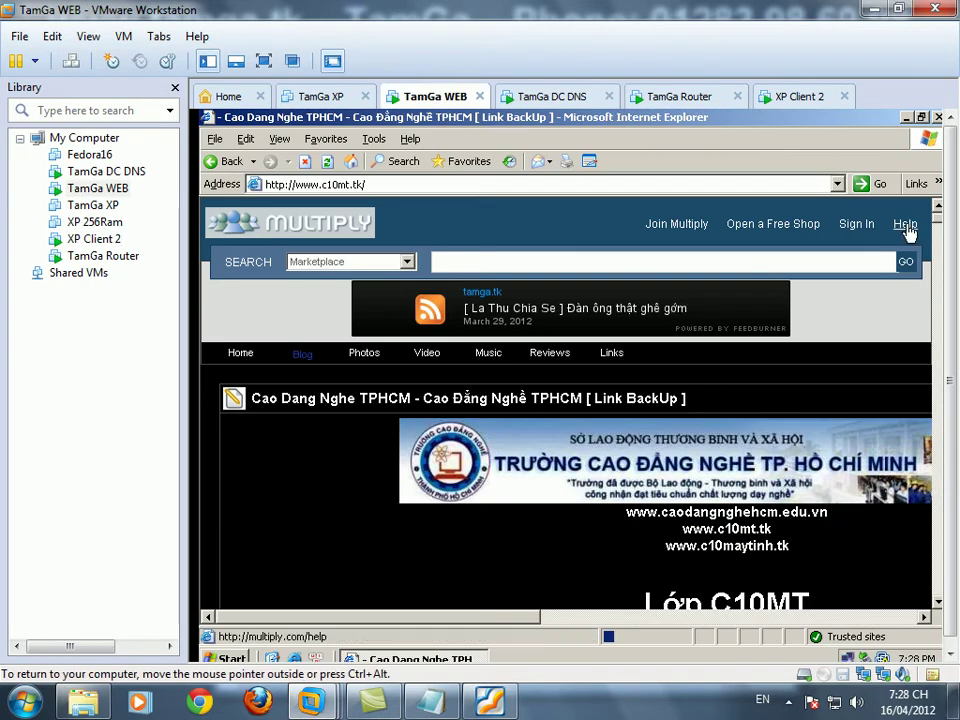
pyautogui.moveTo(938, 212)
pyautogui.mouseDown()
pyautogui.moveTo(940, 380)
pyautogui.moveTo(945, 220)
pyautogui.mouseUp()
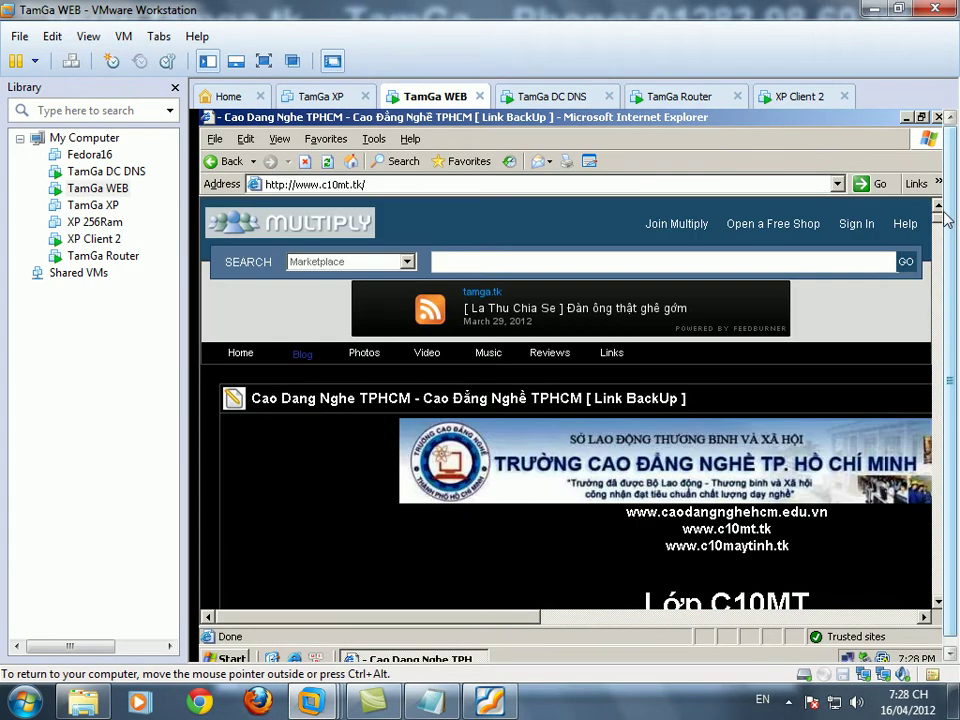
pyautogui.moveTo(514, 618); pyautogui.dragTo(712, 626)
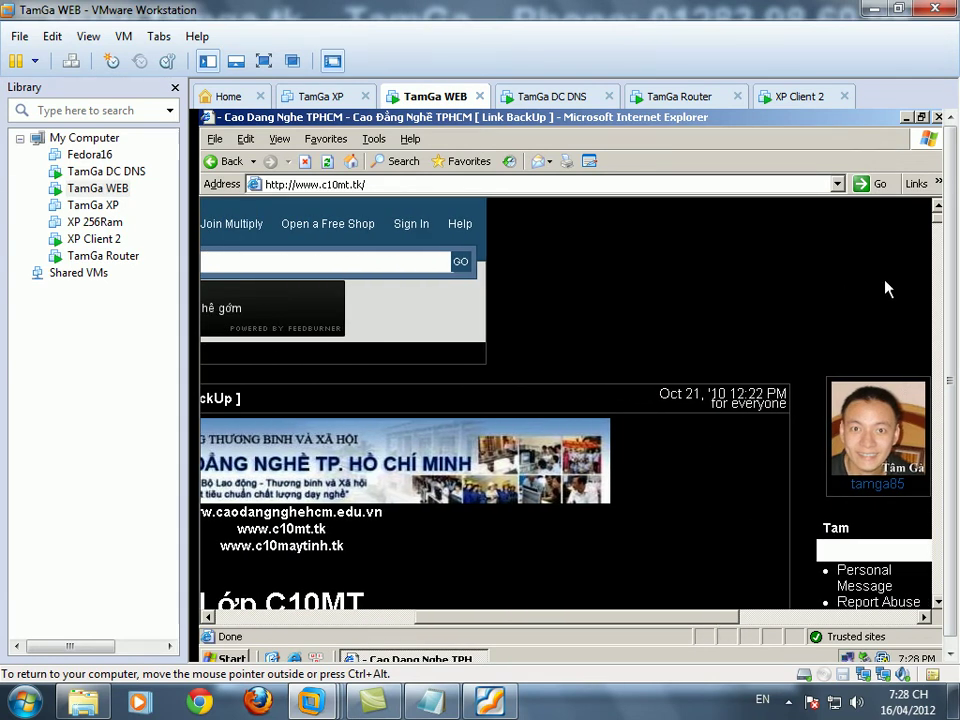
pyautogui.moveTo(937, 212); pyautogui.dragTo(937, 226)
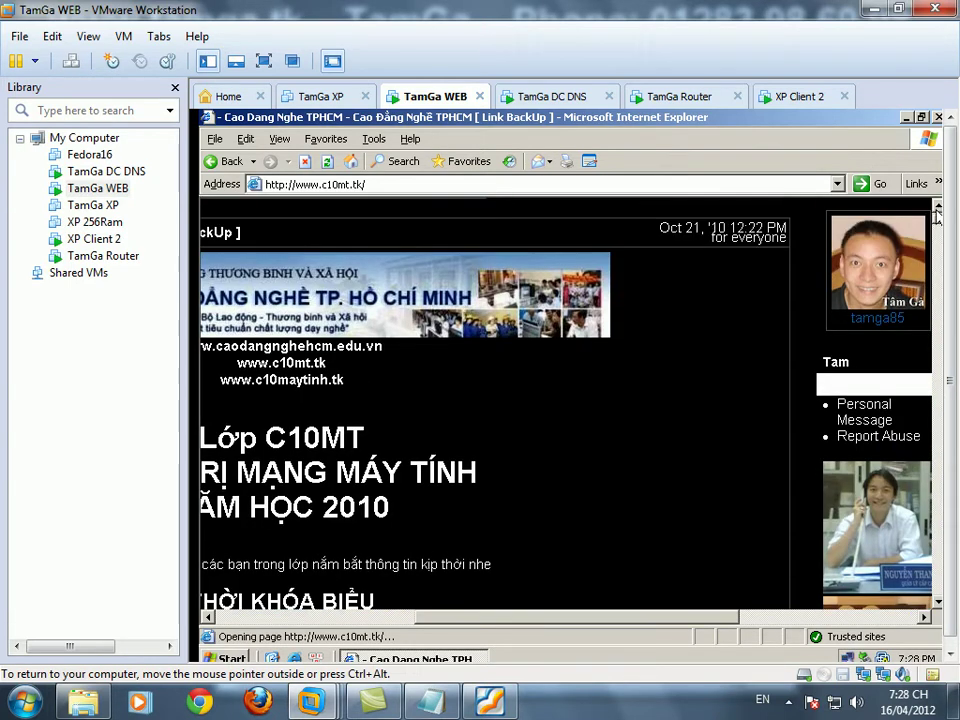
pyautogui.click(797, 96)
pyautogui.click(683, 539)
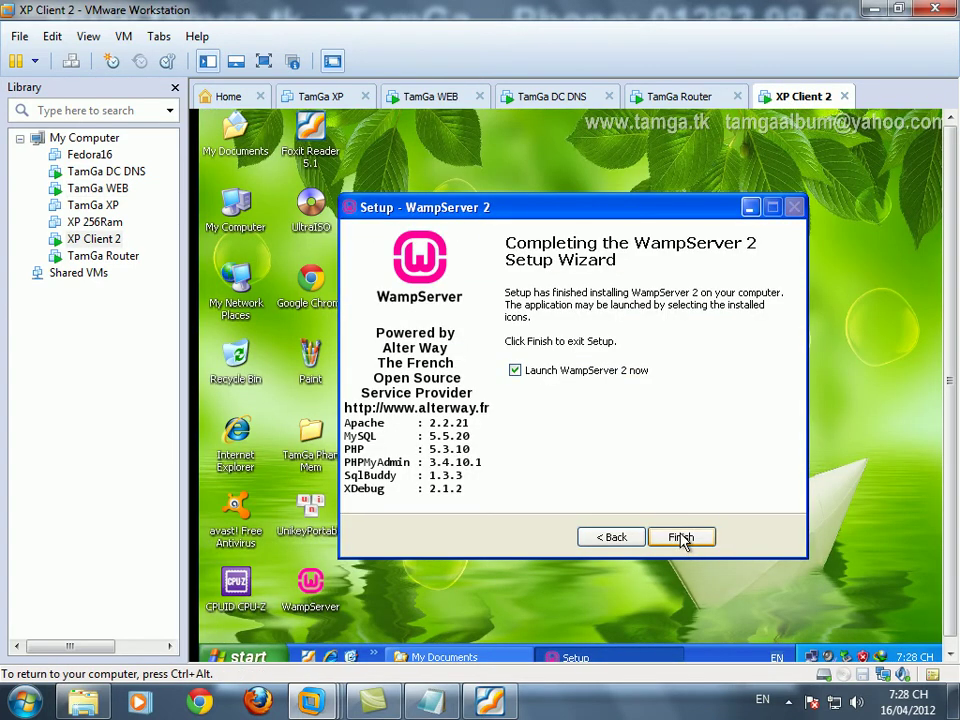
# - Finish the WampServer 2 setup and refresh the desktop a few times
pyautogui.click(681, 538)
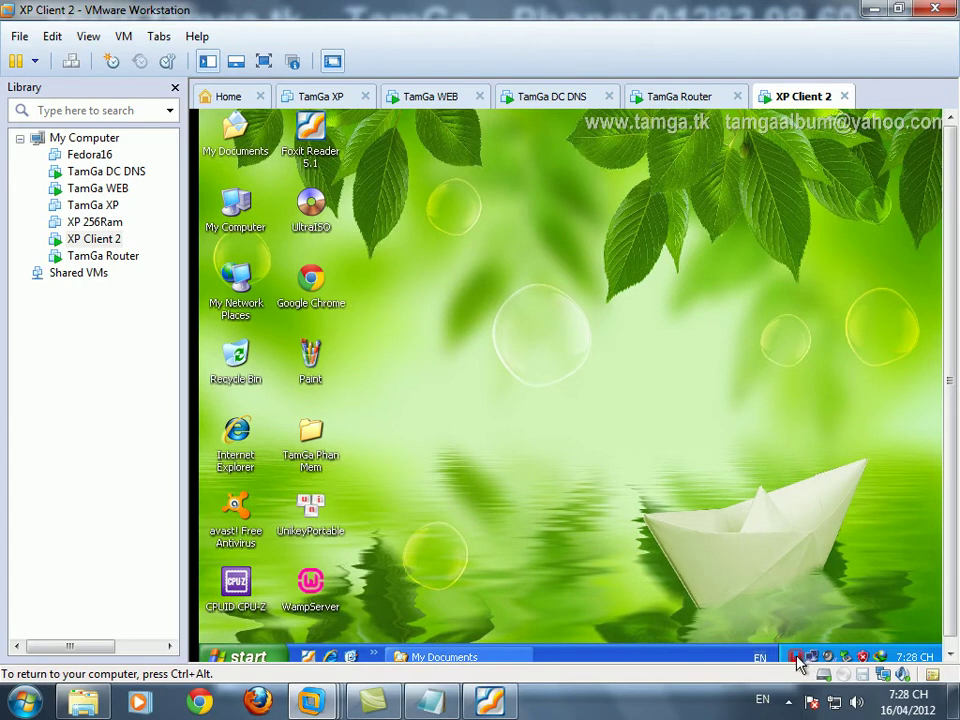
pyautogui.rightClick(608, 414)
pyautogui.click(636, 454)
pyautogui.rightClick(579, 423)
pyautogui.click(604, 448)
pyautogui.rightClick(575, 428)
pyautogui.click(605, 450)
# - Refresh the desktop again, then open and dismiss the WampServer tray menu
pyautogui.rightClick(601, 437)
pyautogui.click(616, 456)
pyautogui.rightClick(552, 419)
pyautogui.click(570, 451)
pyautogui.rightClick(566, 440)
pyautogui.click(580, 462)
pyautogui.rightClick(576, 462)
pyautogui.click(592, 495)
pyautogui.rightClick(580, 482)
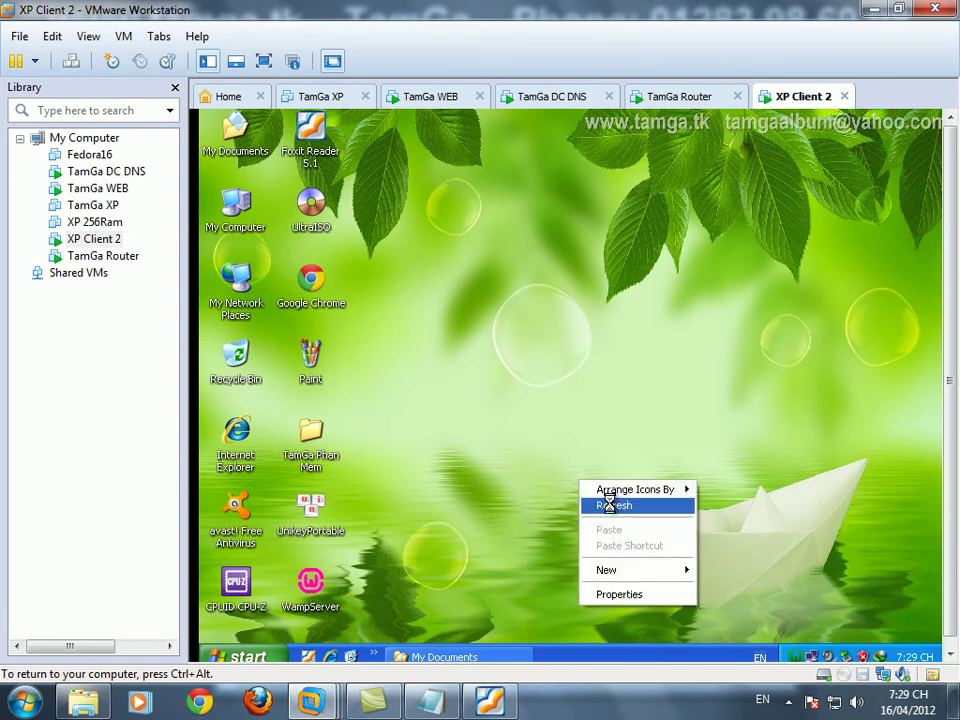
pyautogui.click(608, 510)
pyautogui.click(800, 657)
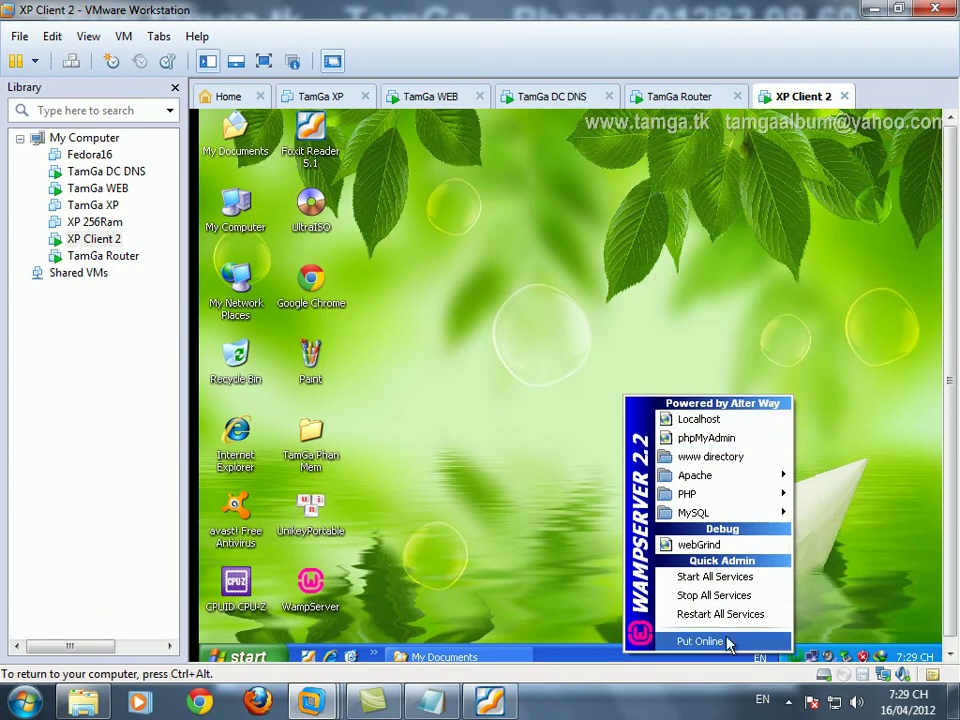
pyautogui.click(730, 418)
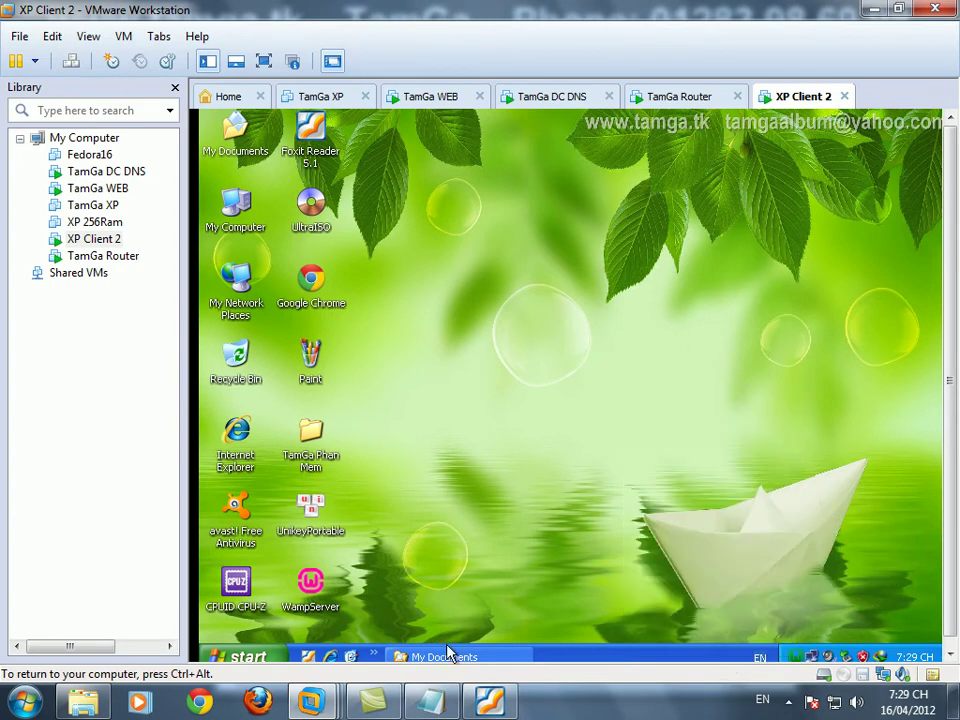
# - Write 'Tiếp theo là tạo file html' in Notepad, fixing the typo, and return to the VM
pyautogui.write('Tiếp theo là chép ')
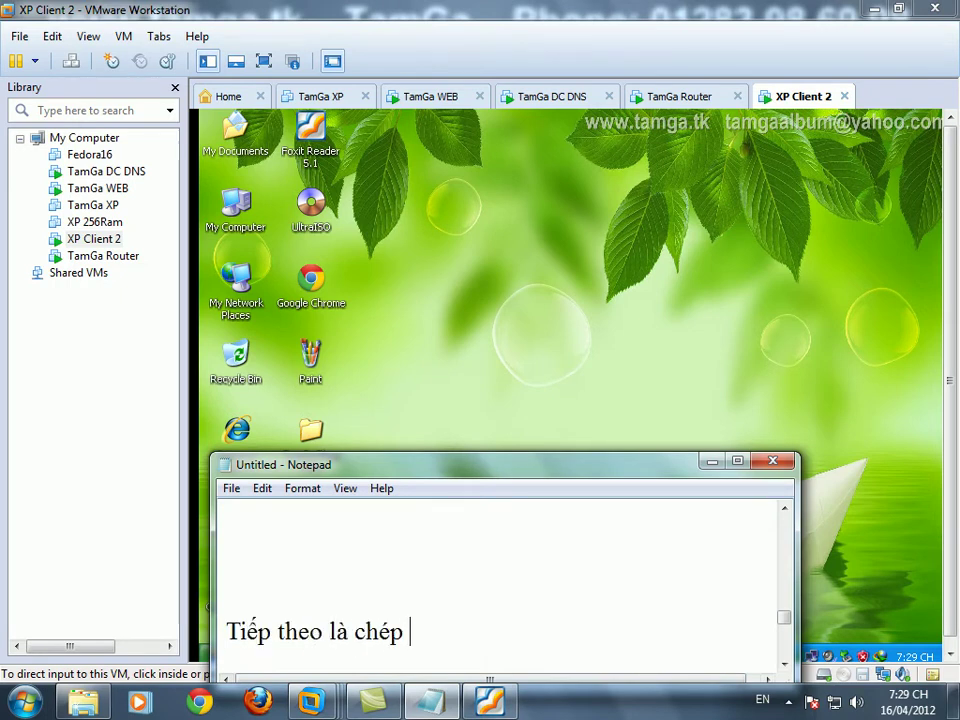
pyautogui.write('file H')
pyautogui.press('BackSpace')
pyautogui.press('BackSpace')
pyautogui.press('BackSpace')
pyautogui.press('BackSpace')
pyautogui.press('BackSpace')
pyautogui.press('BackSpace')
pyautogui.press('BackSpace')
pyautogui.press('BackSpace')
pyautogui.press('BackSpace')
pyautogui.press('BackSpace')
pyautogui.press('BackSpace')
pyautogui.write('tạo file html')
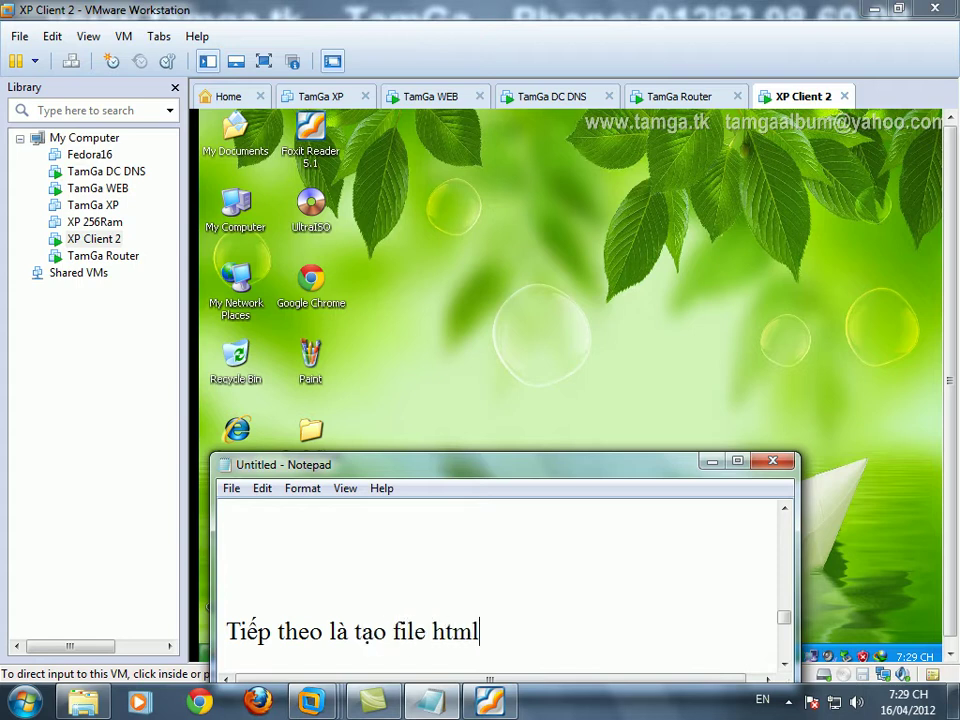
pyautogui.click(538, 240)
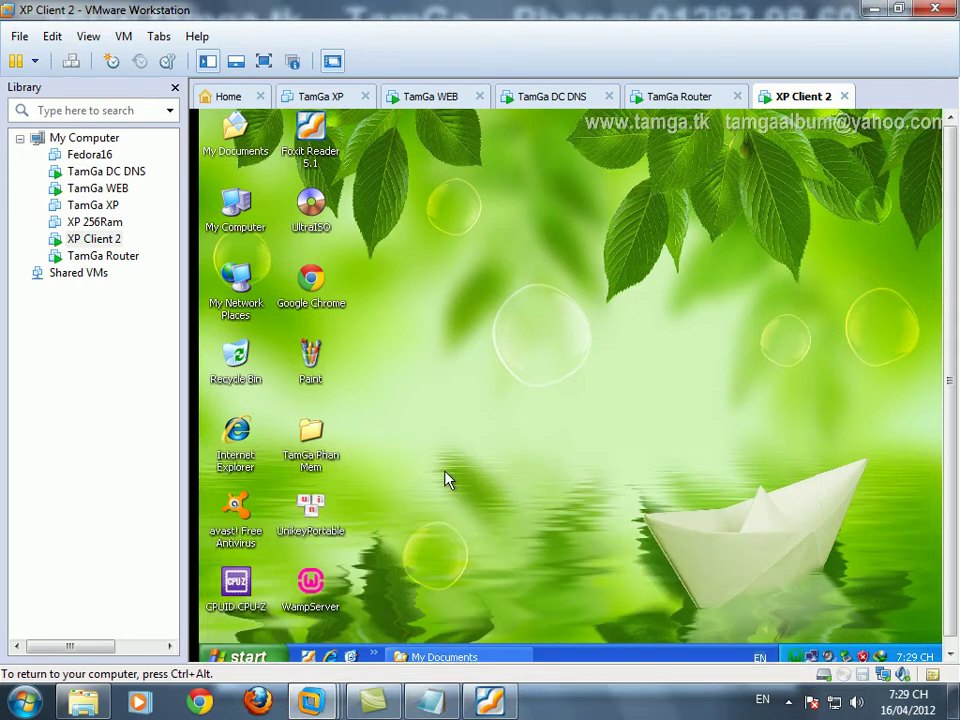
# - In C:\Site, select the tamga page and the tamga_files folder
pyautogui.click(444, 657)
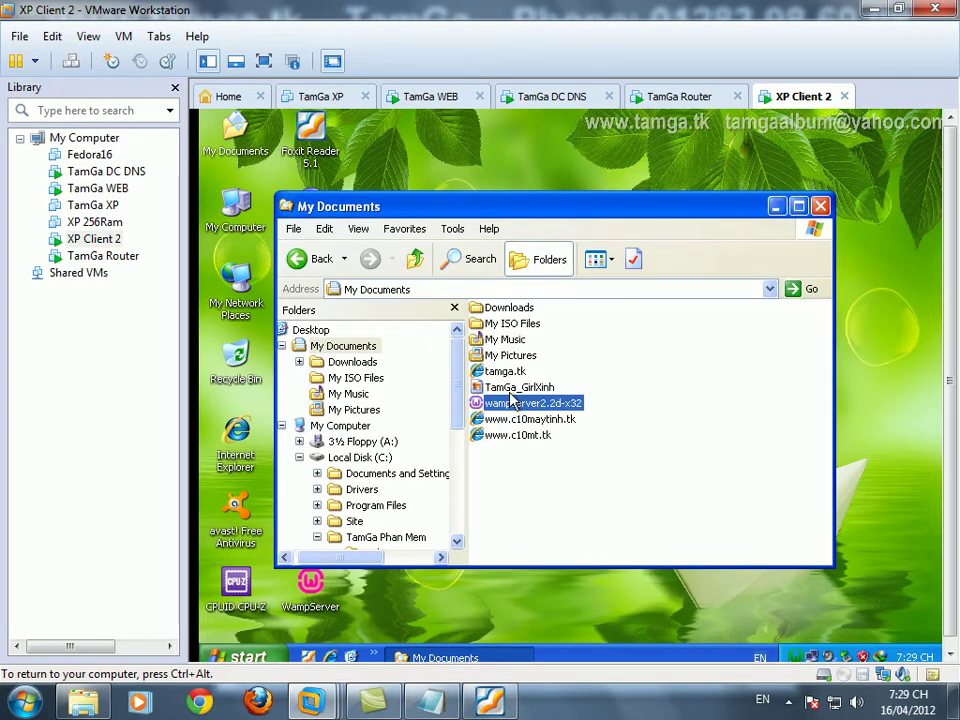
pyautogui.moveTo(456, 364); pyautogui.dragTo(456, 422)
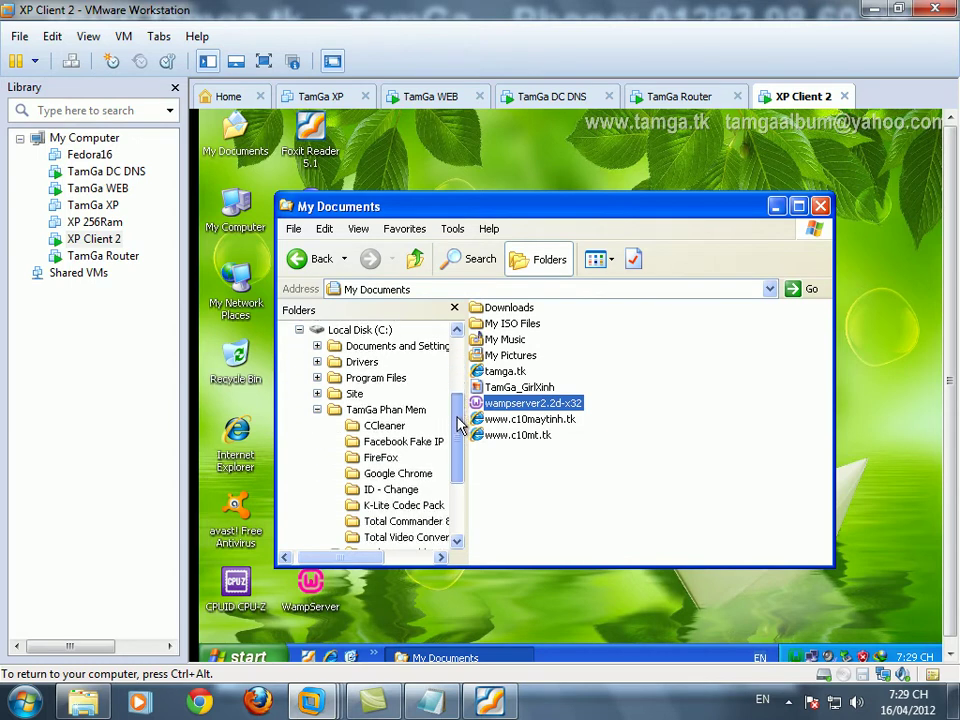
pyautogui.click(357, 393)
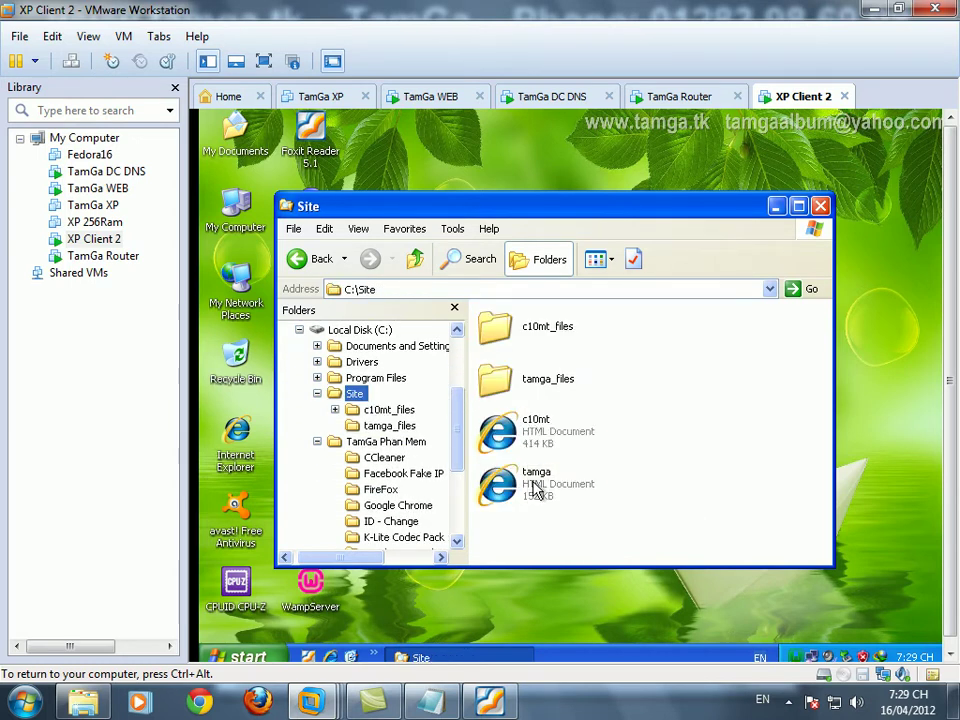
pyautogui.click(535, 489)
pyautogui.keyDown('ctrl'); pyautogui.click(542, 385); pyautogui.keyUp('ctrl')
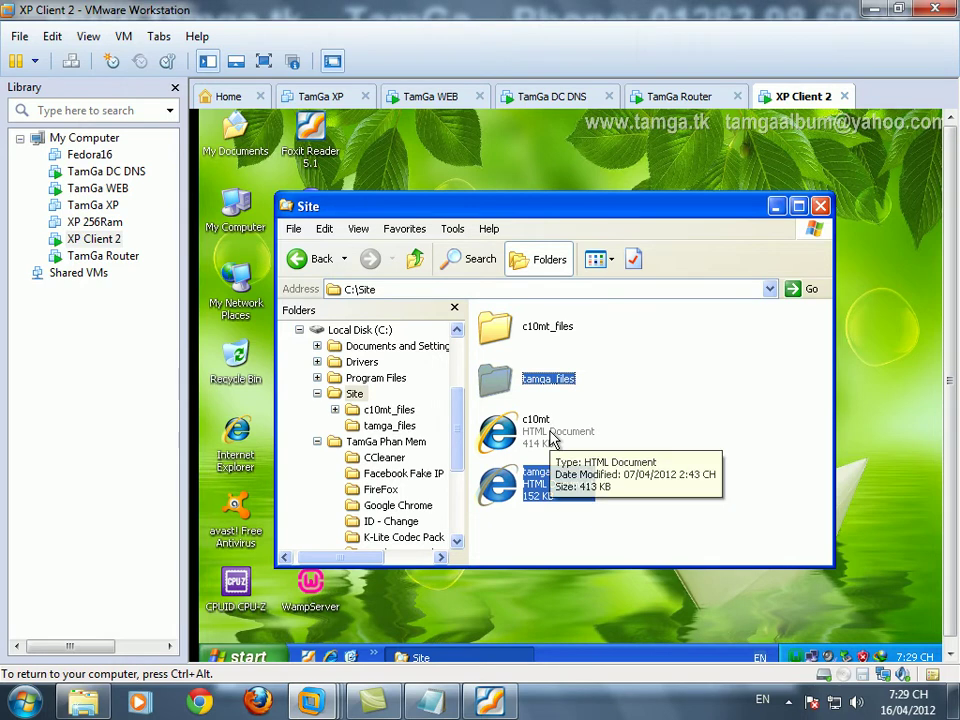
# - Place them in C:\wamp\www and show the folder in Details view
pyautogui.moveTo(456, 429); pyautogui.dragTo(456, 508)
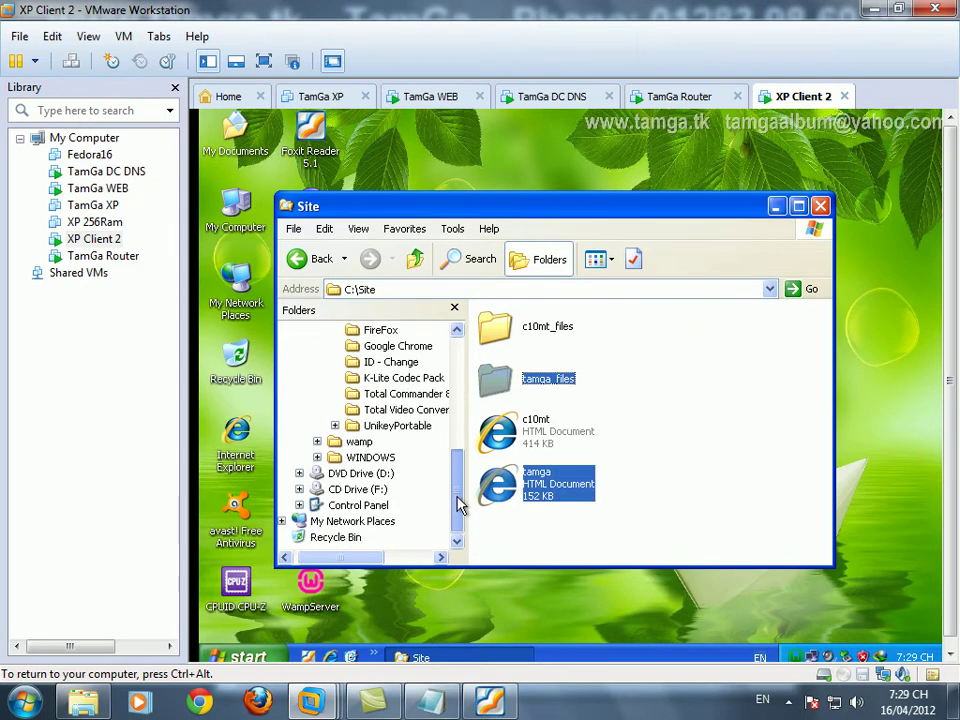
pyautogui.click(360, 442)
pyautogui.click(375, 537)
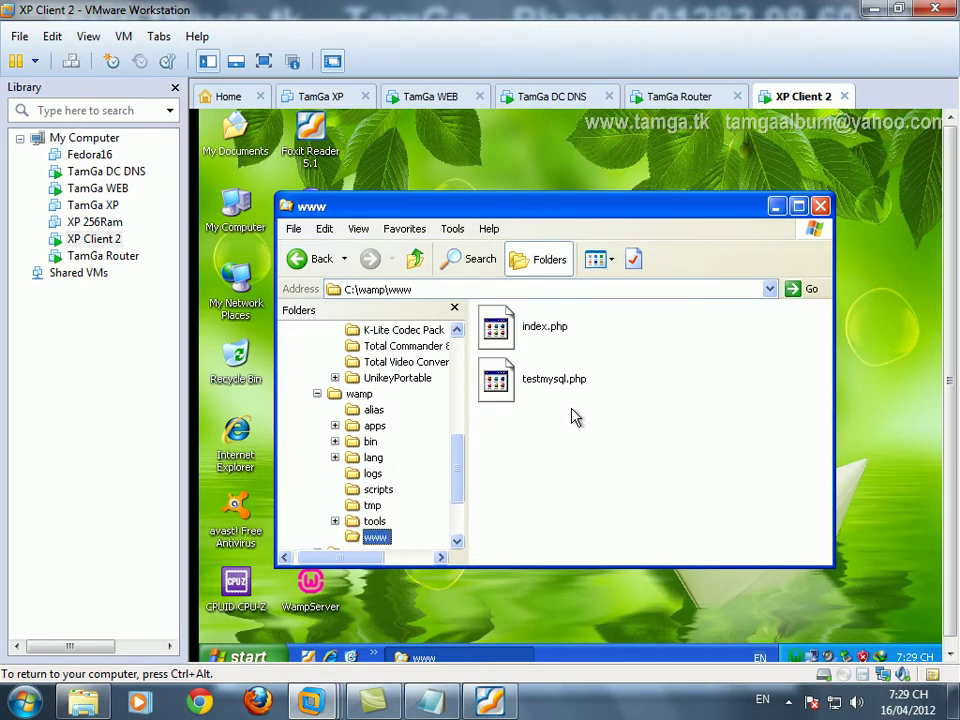
pyautogui.click(575, 421)
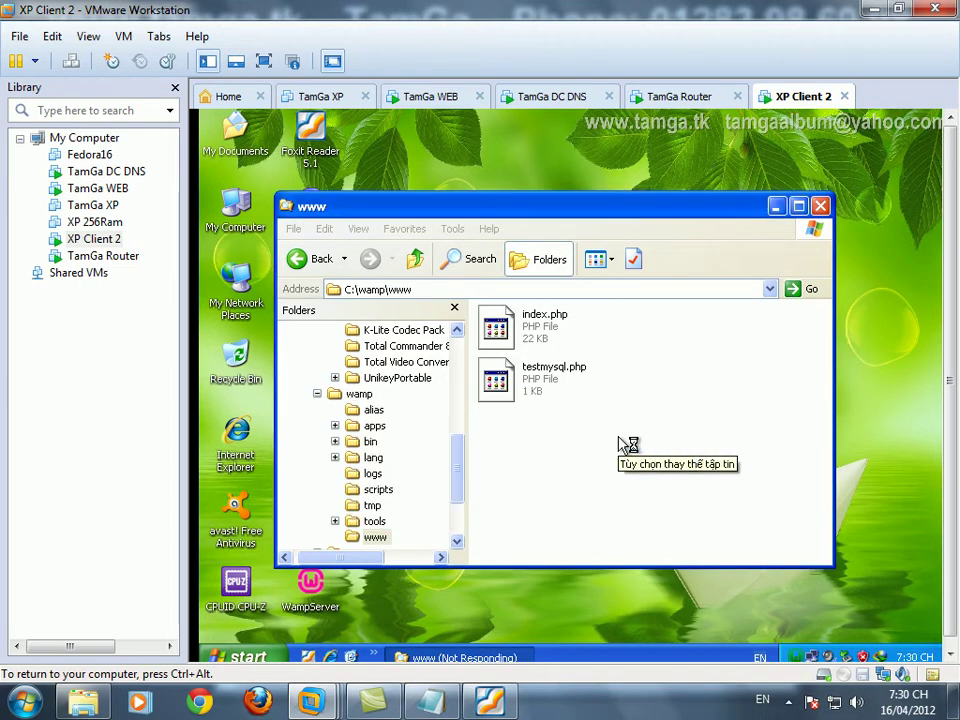
pyautogui.click(605, 265)
pyautogui.click(606, 349)
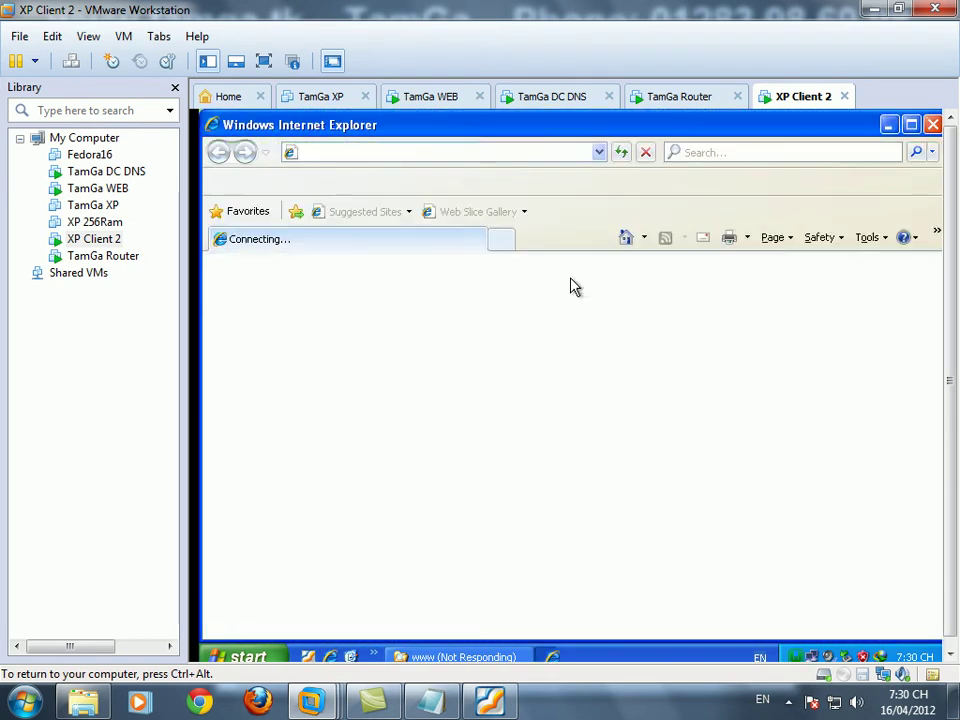
# - Load localhost in Internet Explorer to show the WampServer homepage
pyautogui.click(413, 152)
pyautogui.write('loc')
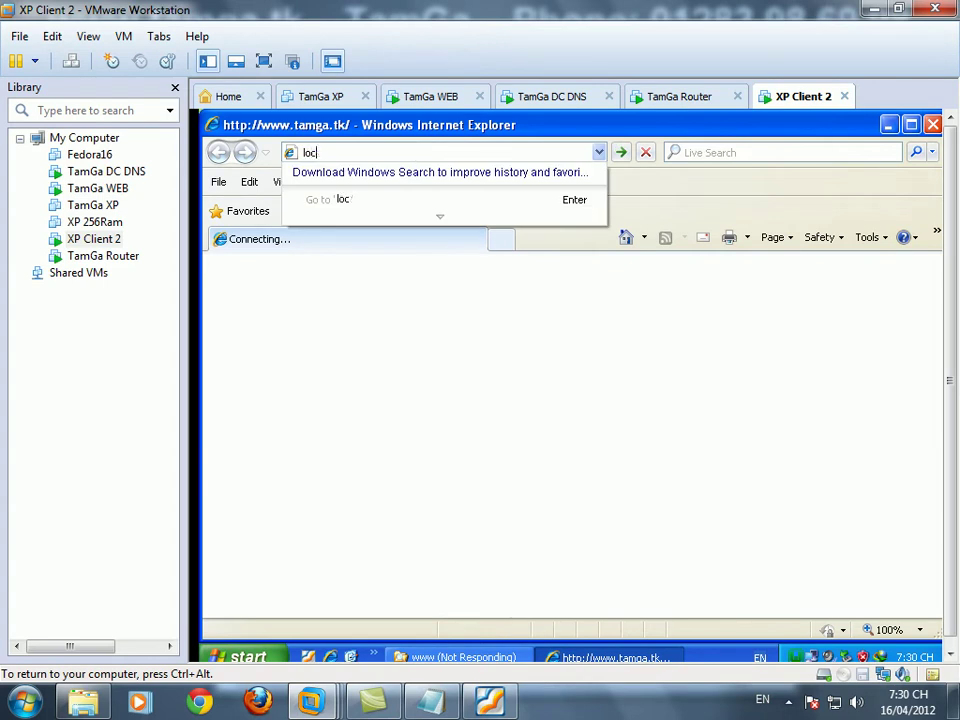
pyautogui.write('alhost')
pyautogui.press('Return')
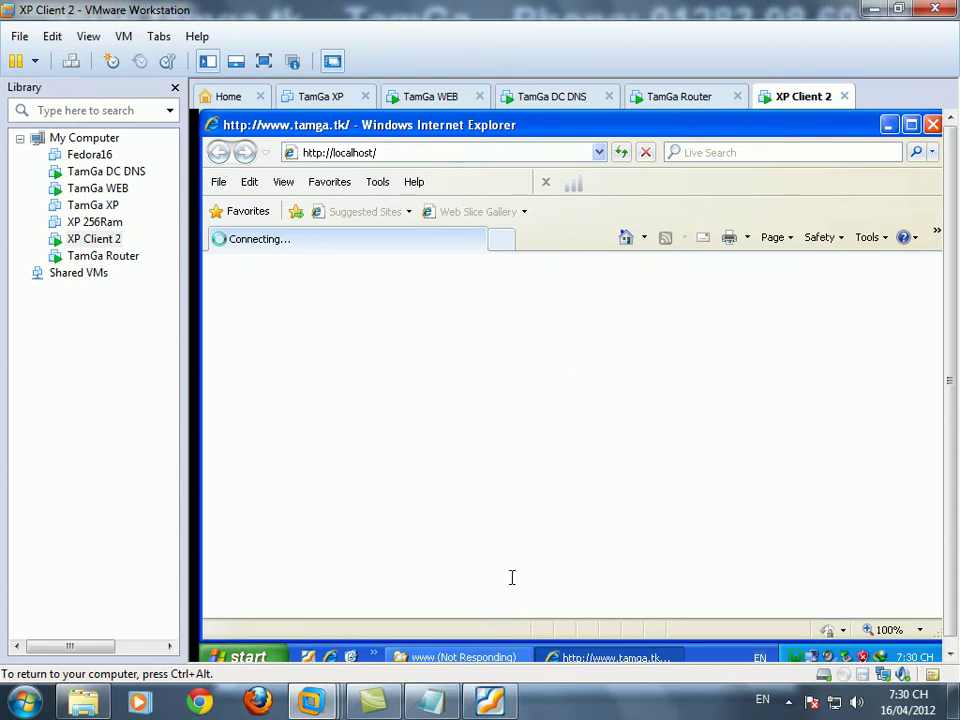
pyautogui.click(478, 657)
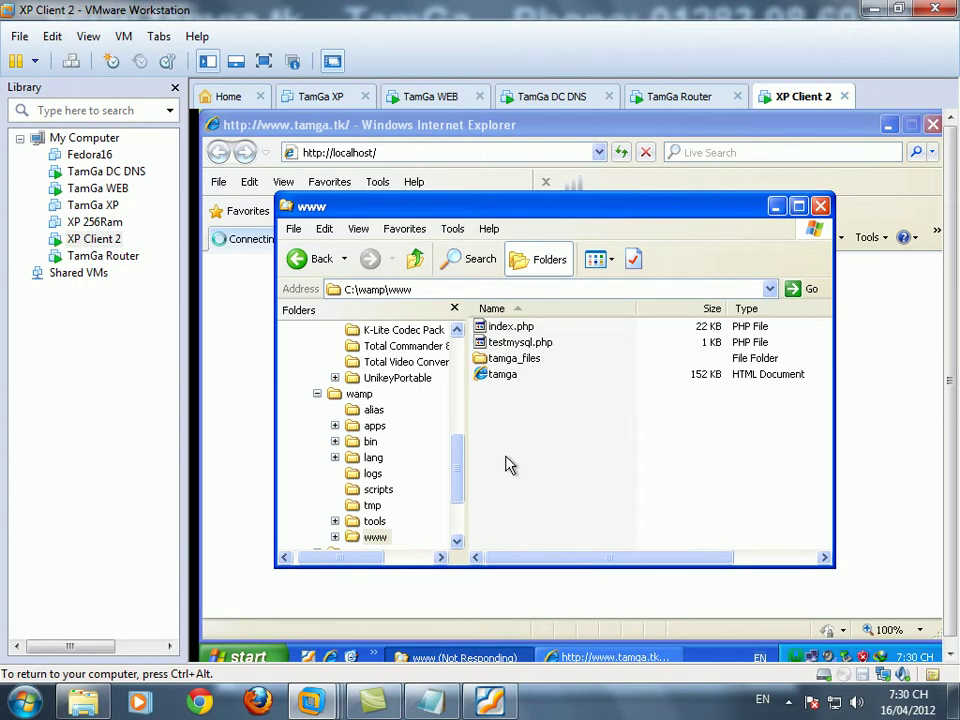
pyautogui.scroll(-2, 456, 499)
pyautogui.scroll(2, 456, 499)
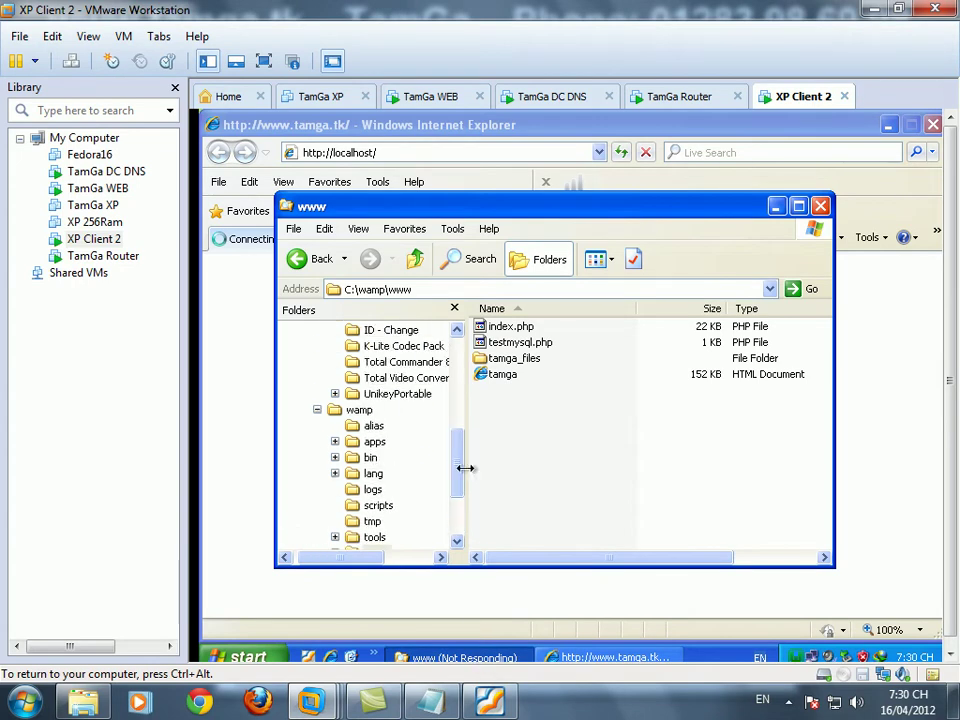
# - Dismiss the intranet notice, browse the tamga_files project index, then close the browser
pyautogui.click(395, 152)
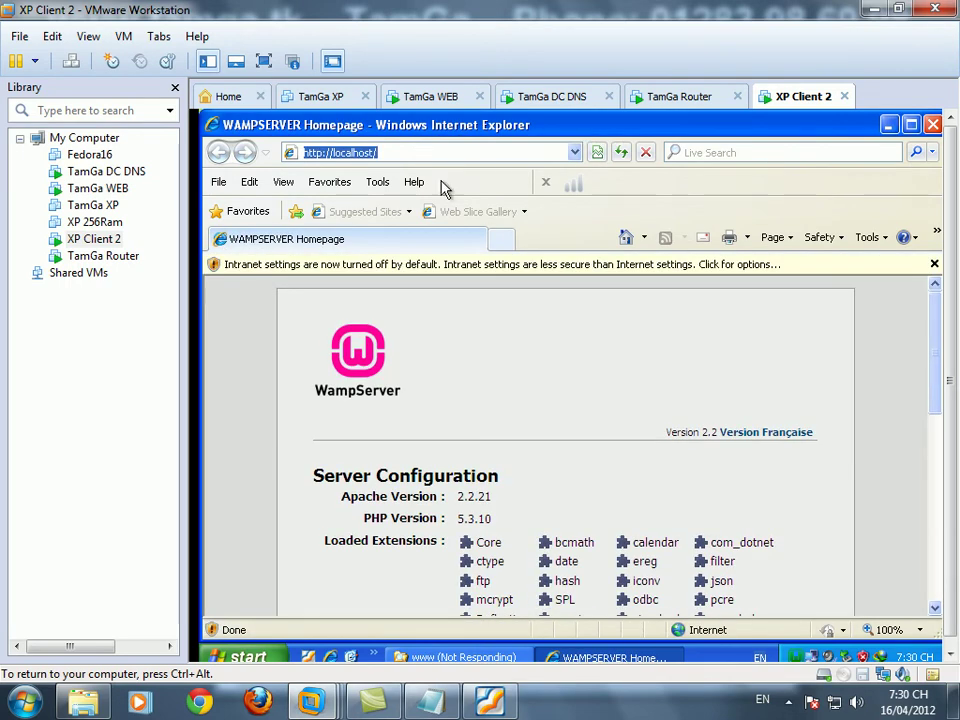
pyautogui.click(934, 265)
pyautogui.moveTo(934, 314); pyautogui.dragTo(939, 458)
pyautogui.click(337, 526)
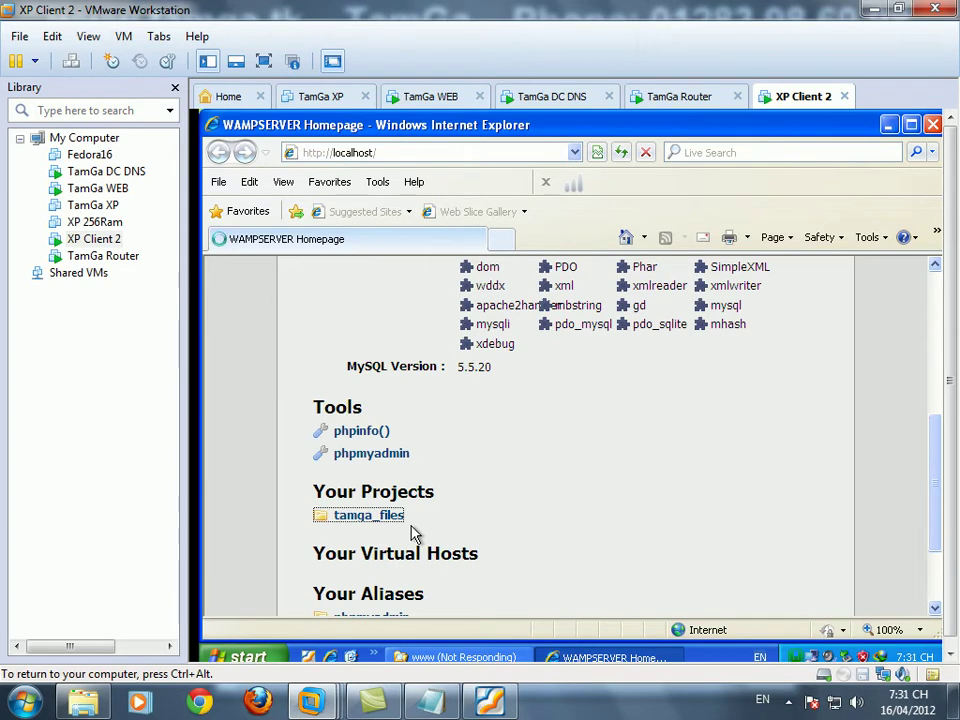
pyautogui.click(398, 516)
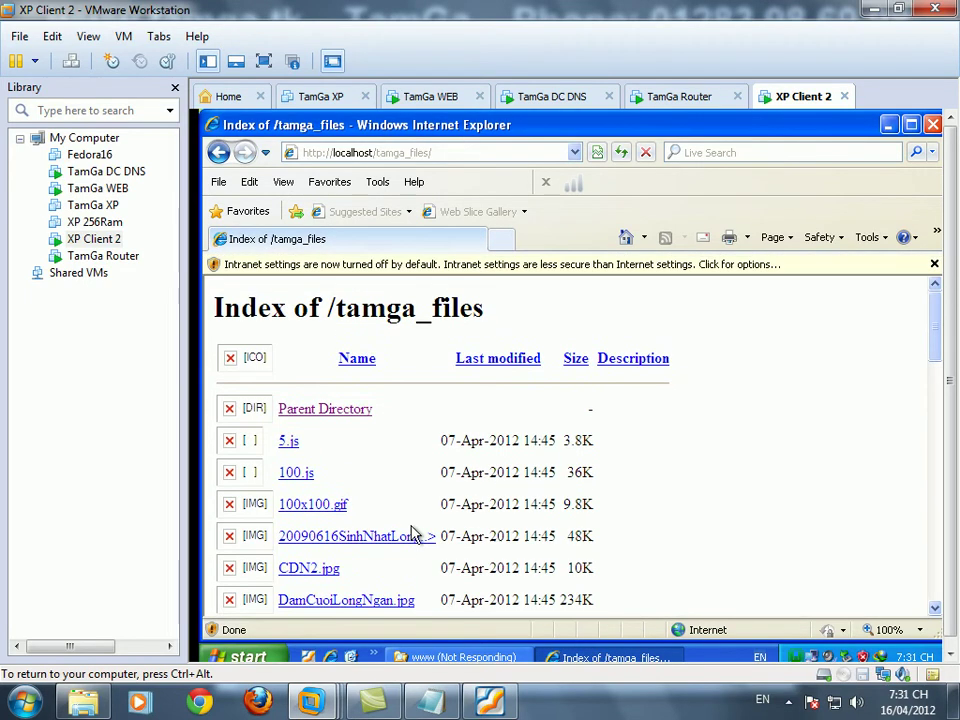
pyautogui.click(343, 410)
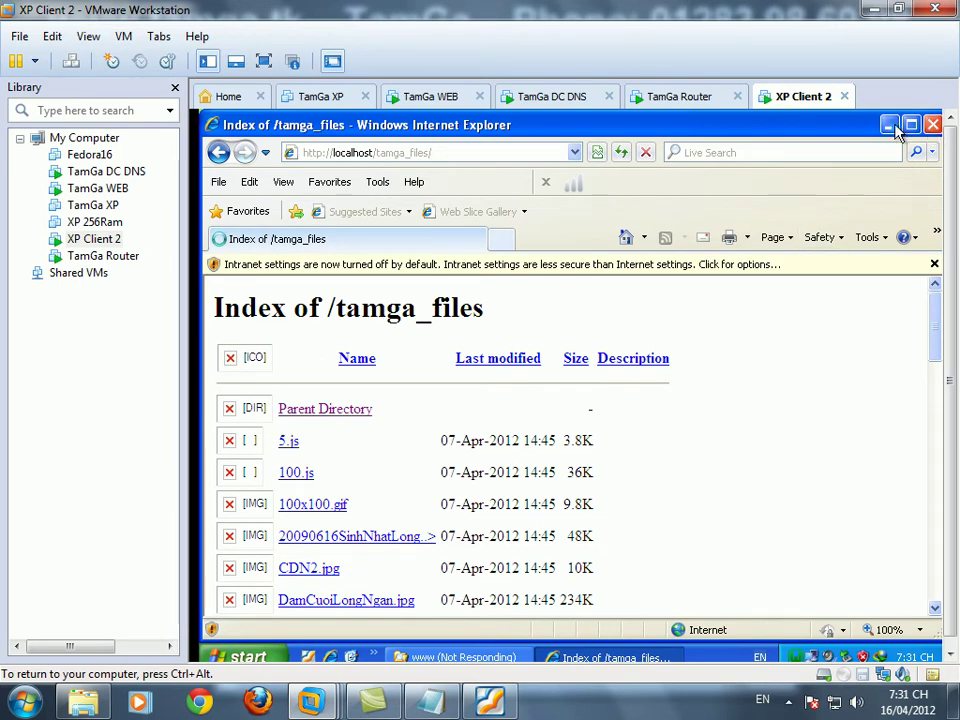
pyautogui.click(934, 125)
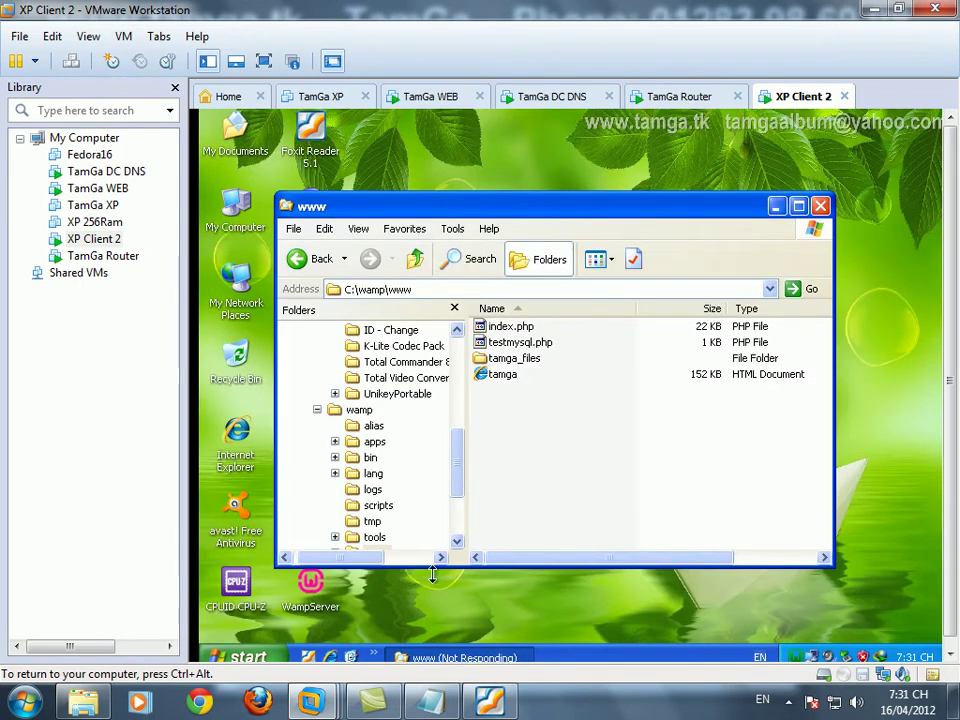
# - Refresh the XP Client 2 desktop twice
pyautogui.rightClick(467, 140)
pyautogui.click(491, 162)
pyautogui.rightClick(439, 157)
pyautogui.click(486, 183)
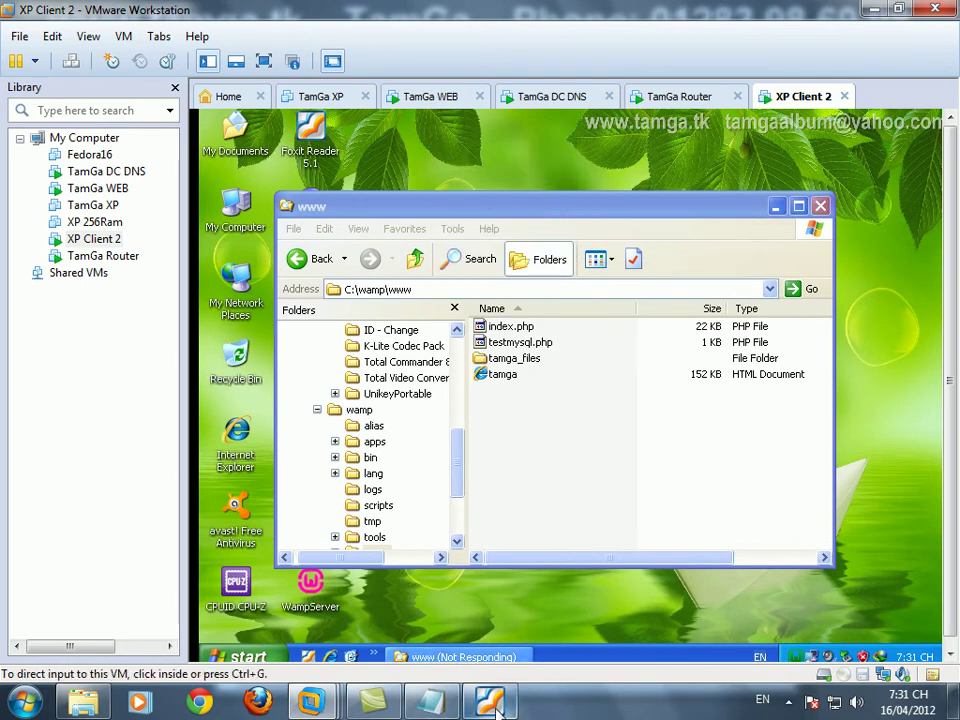
# - Extend the Notepad note with ', tiếp theo ta từng bước cấu hình cho Wampserver'
pyautogui.click(432, 703)
pyautogui.write(', t')
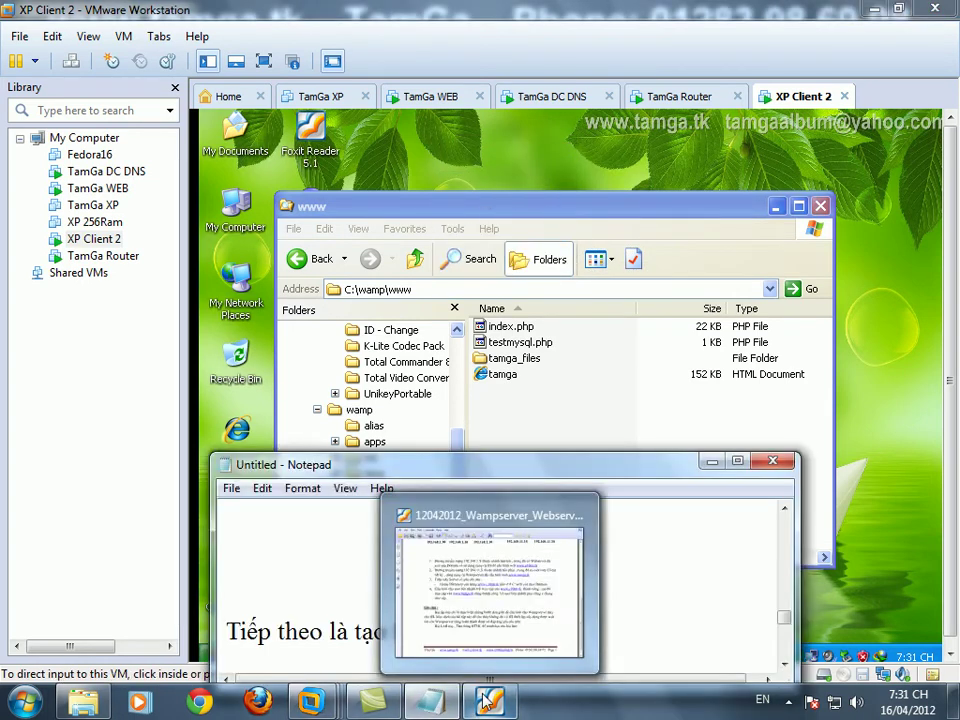
pyautogui.write('iếp theo ')
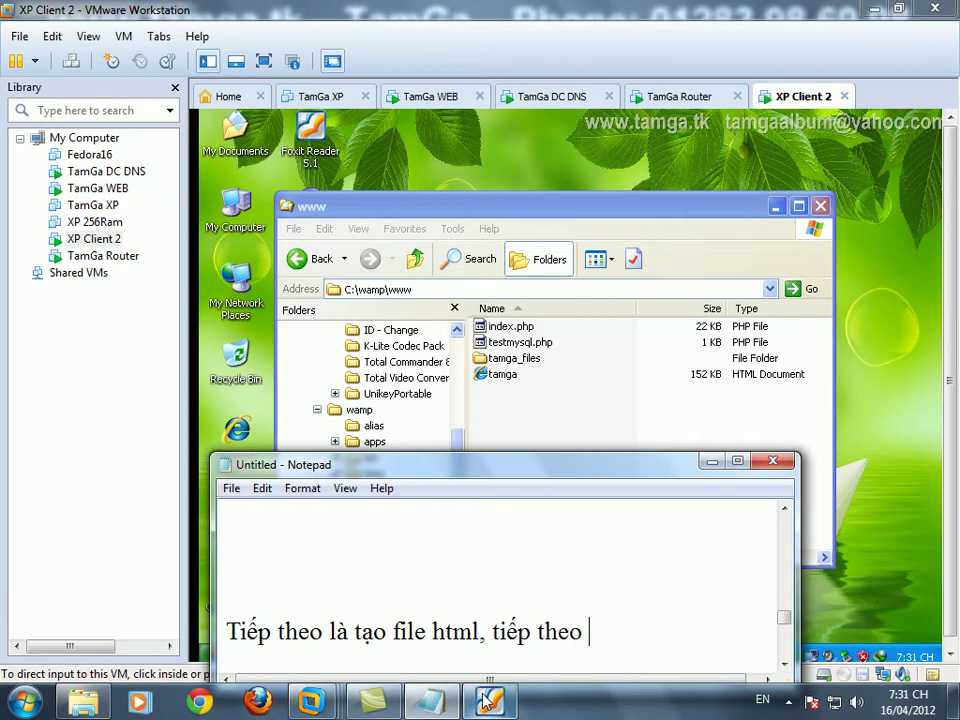
pyautogui.write('ta từng bước')
pyautogui.press('Return')
pyautogui.write('cấ')
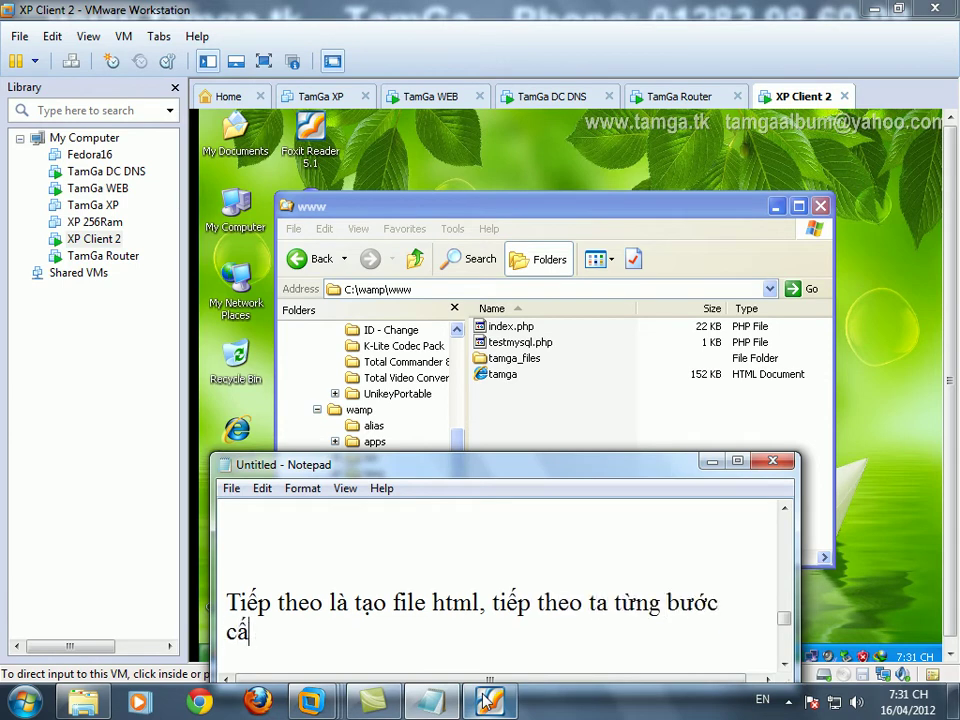
pyautogui.write('u hình cho ')
pyautogui.write('Ư')
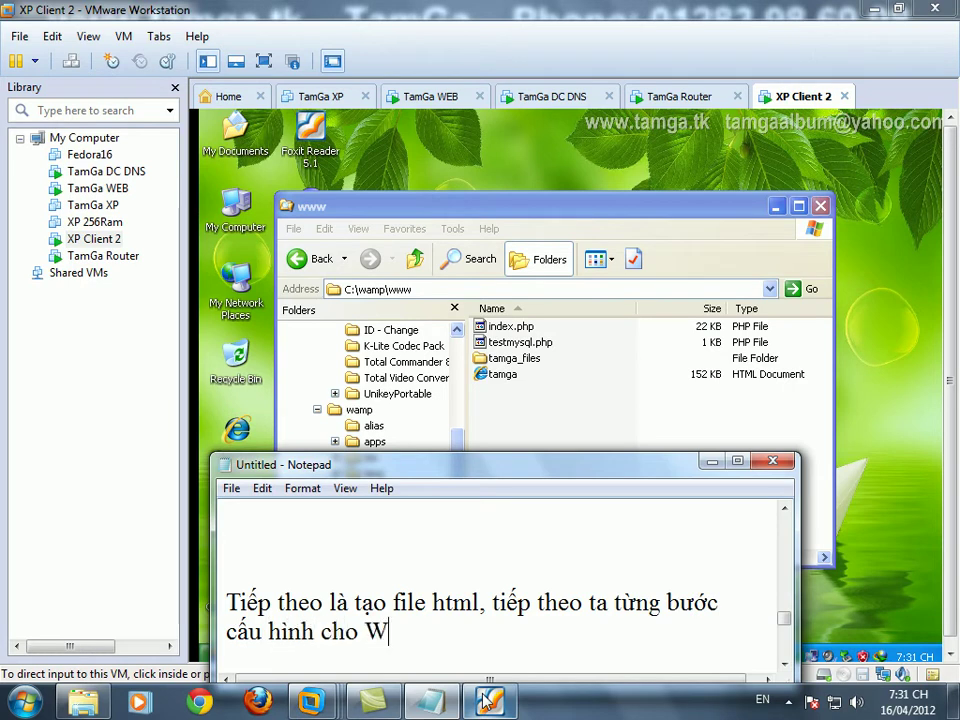
pyautogui.write('Wmamsp')
pyautogui.press('BackSpace')
pyautogui.press('BackSpace')
pyautogui.write('pserver')
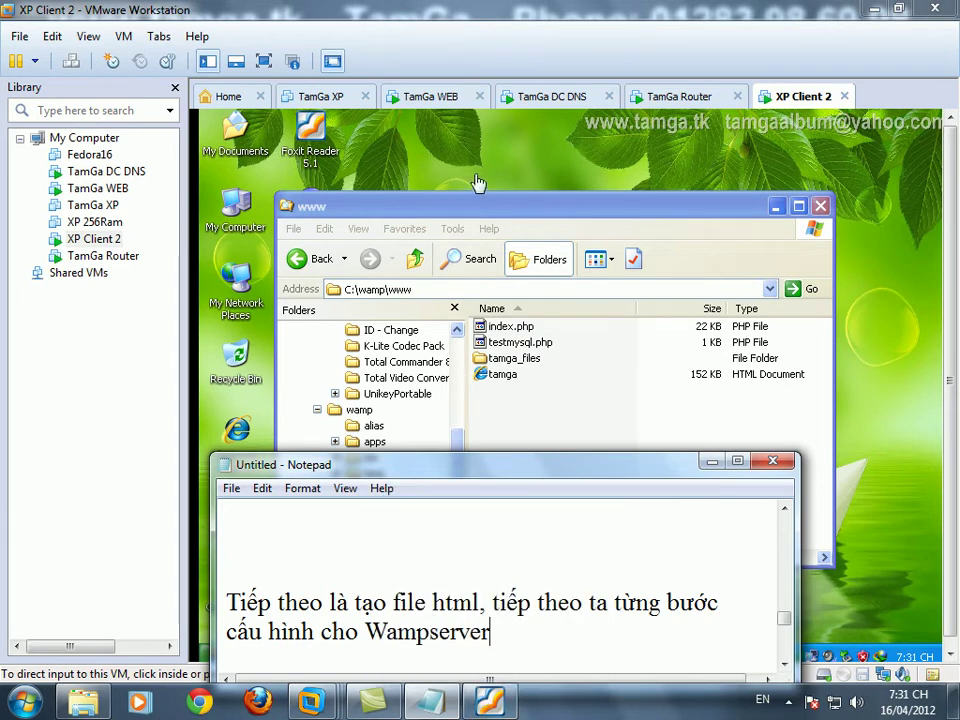
pyautogui.click(414, 390)
# - Browse the guest Explorer folder tree to C:\wamp\bin\apache\Apache2.2.21\conf
pyautogui.moveTo(456, 456); pyautogui.dragTo(461, 388)
pyautogui.click(385, 394)
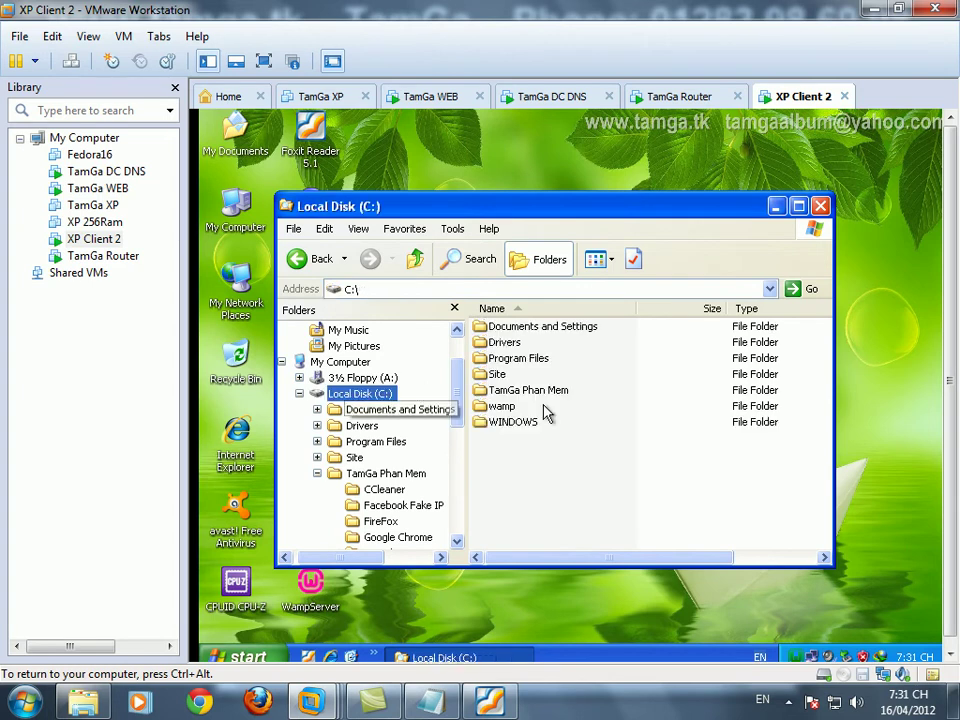
pyautogui.click(317, 473)
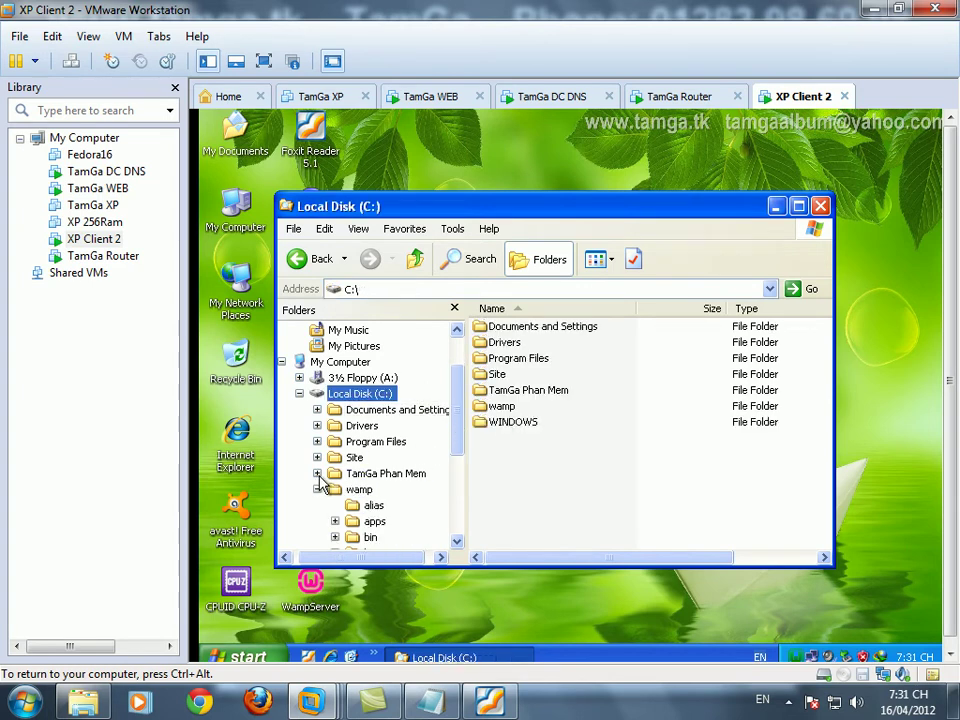
pyautogui.click(374, 521)
pyautogui.moveTo(455, 430); pyautogui.dragTo(459, 482)
pyautogui.click(335, 378)
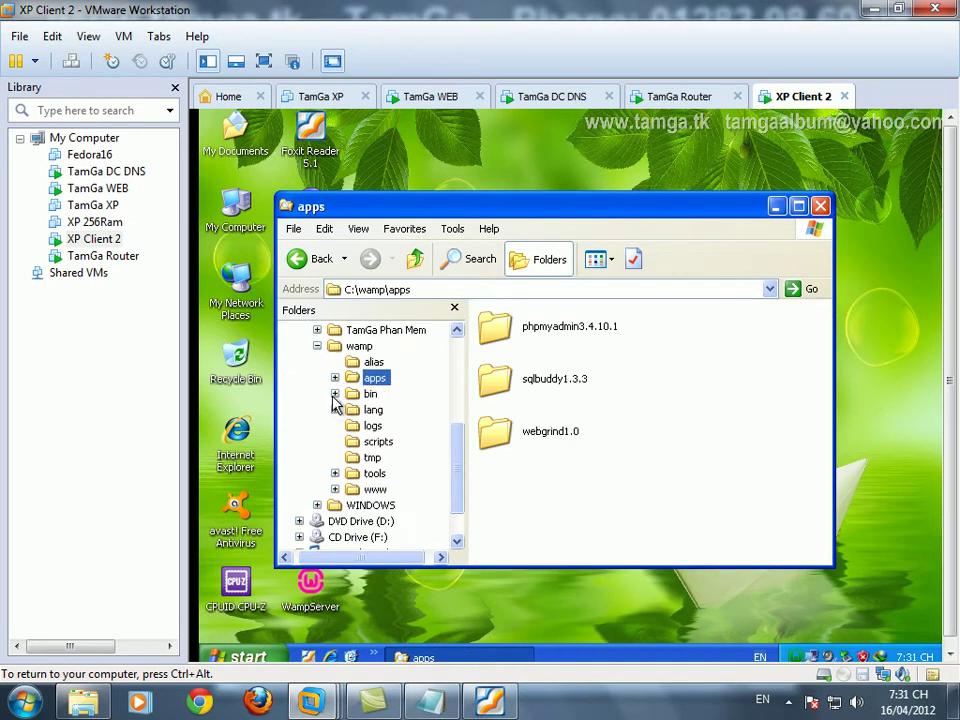
pyautogui.click(335, 394)
pyautogui.click(399, 411)
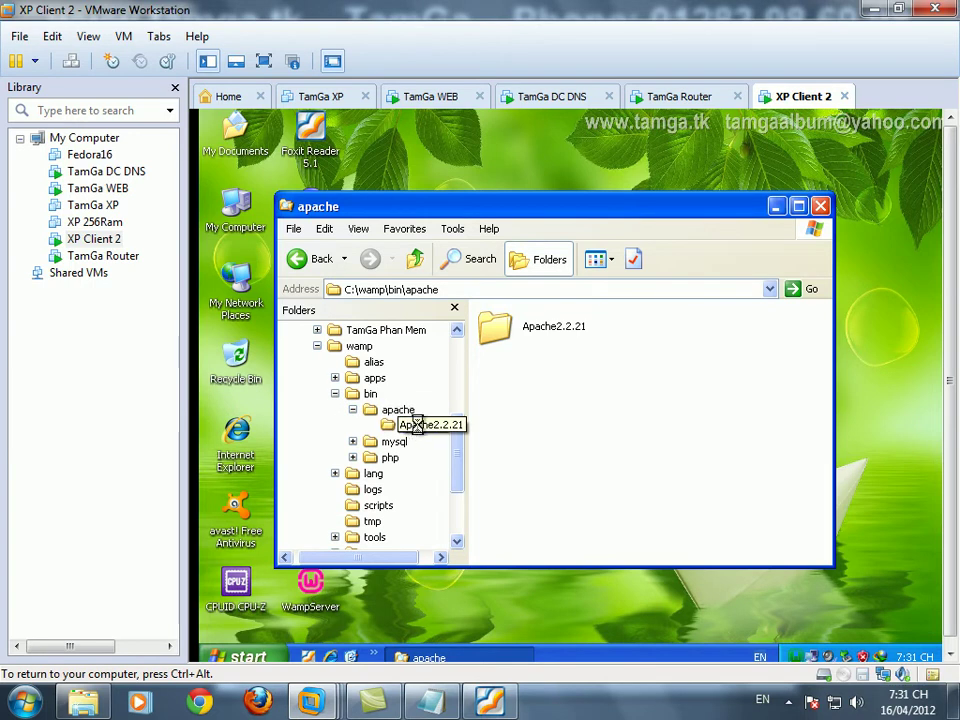
pyautogui.click(425, 426)
pyautogui.click(427, 409)
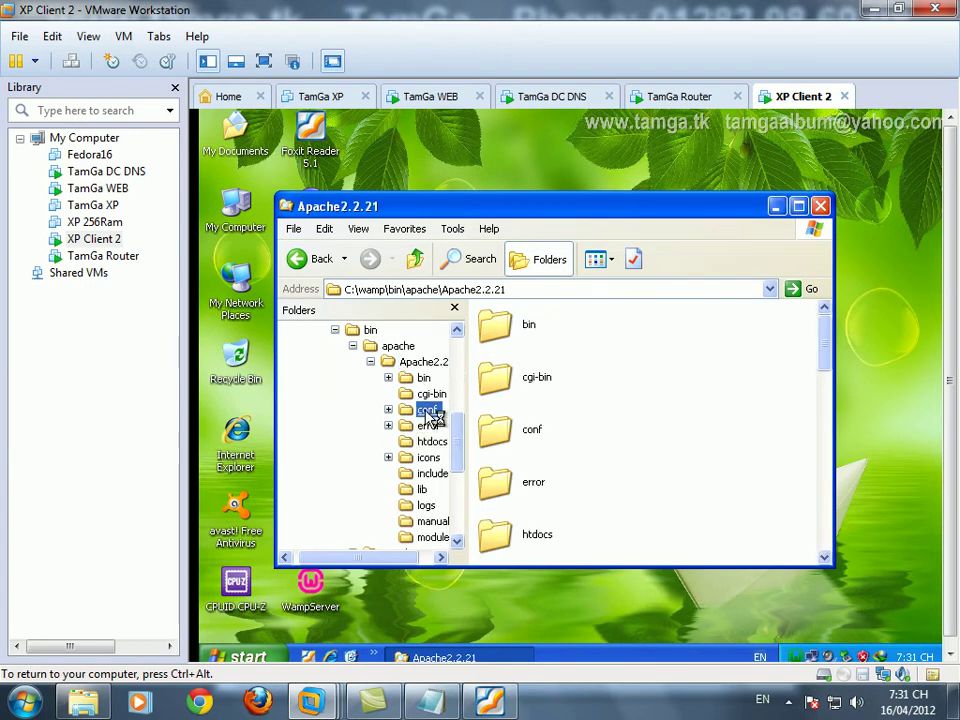
# - Show the conf folder as a List and open httpd.conf, choosing to select a program from a list
pyautogui.click(606, 262)
pyautogui.click(610, 335)
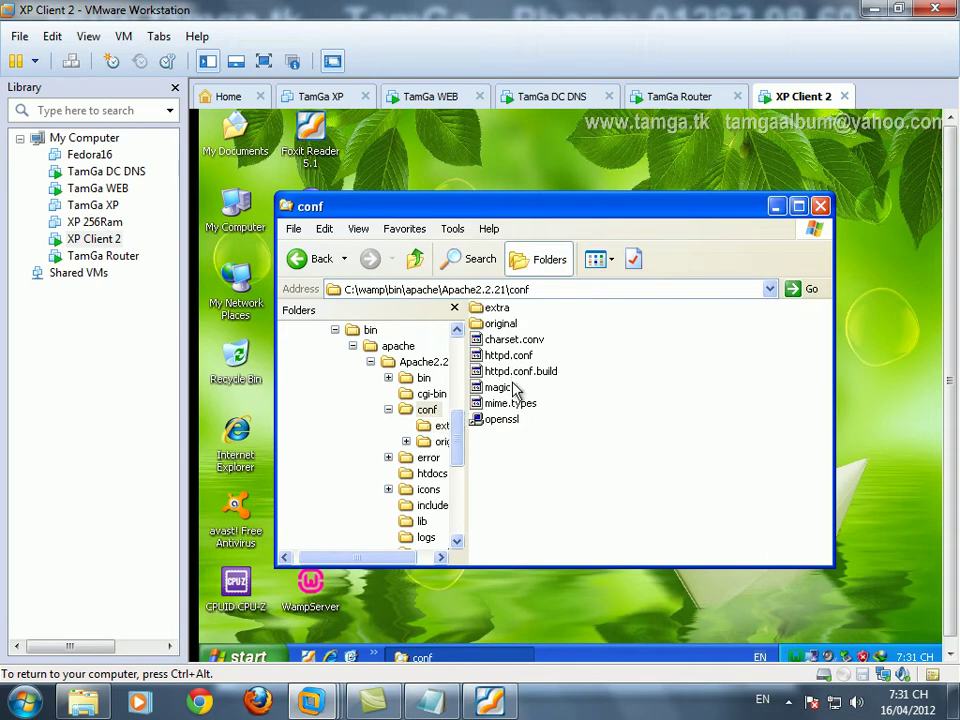
pyautogui.doubleClick(516, 360)
pyautogui.click(480, 437)
pyautogui.click(630, 472)
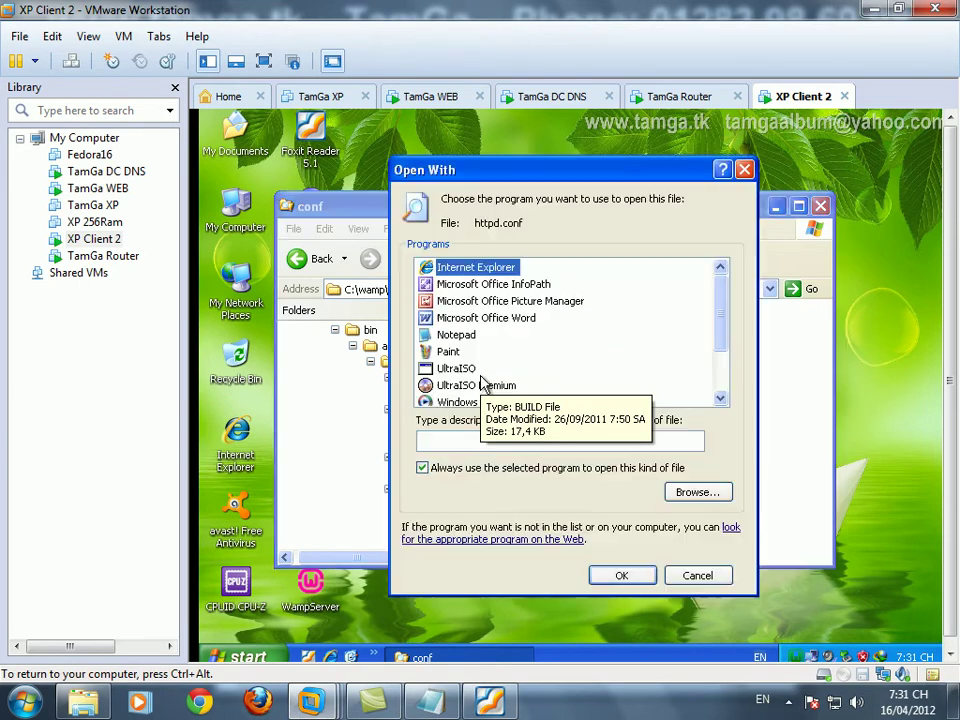
# - Open httpd.conf in Notepad with 'Always use this program' unticked
pyautogui.click(445, 334)
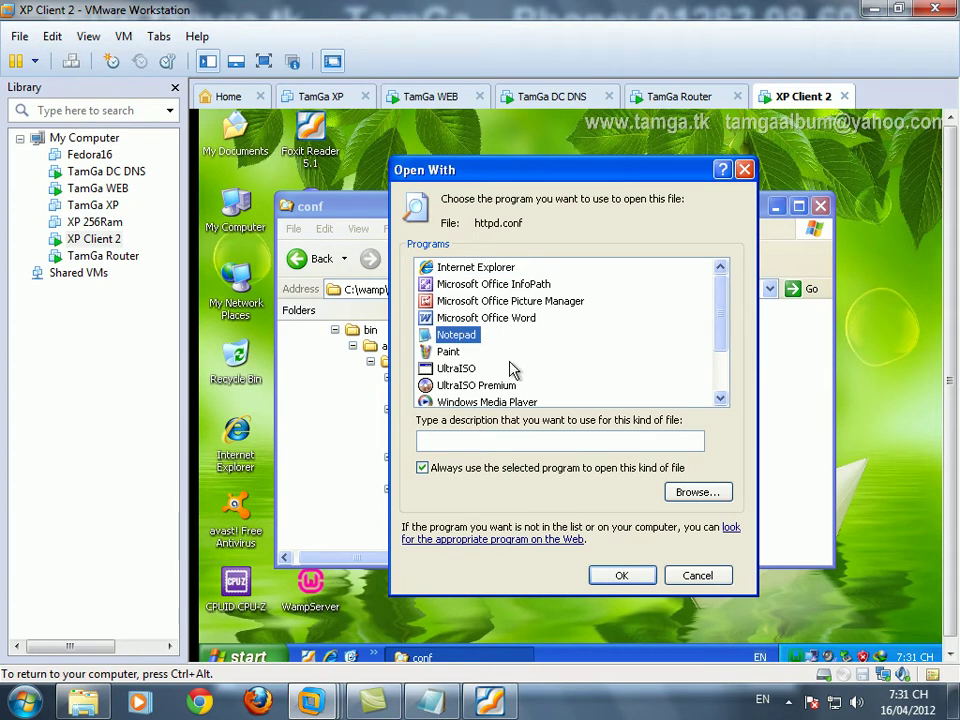
pyautogui.click(468, 470)
pyautogui.click(621, 575)
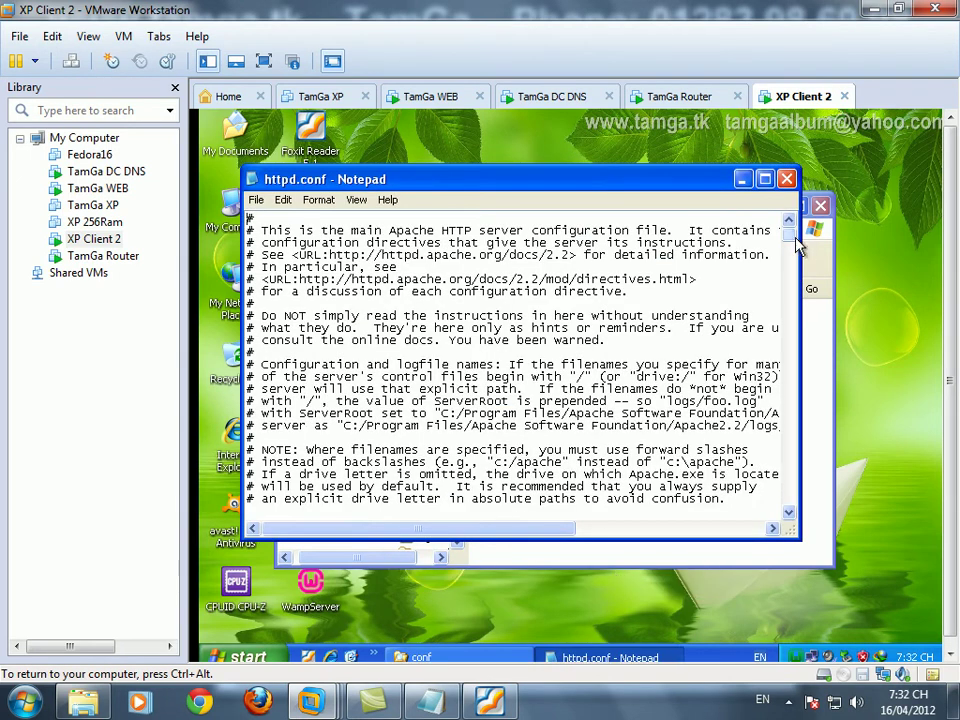
pyautogui.moveTo(790, 245); pyautogui.dragTo(792, 298)
# - Search httpd.conf for 'vhost' and place the cursor on the httpd-vhosts.conf Include line
pyautogui.hotkey('ctrl', 'f')
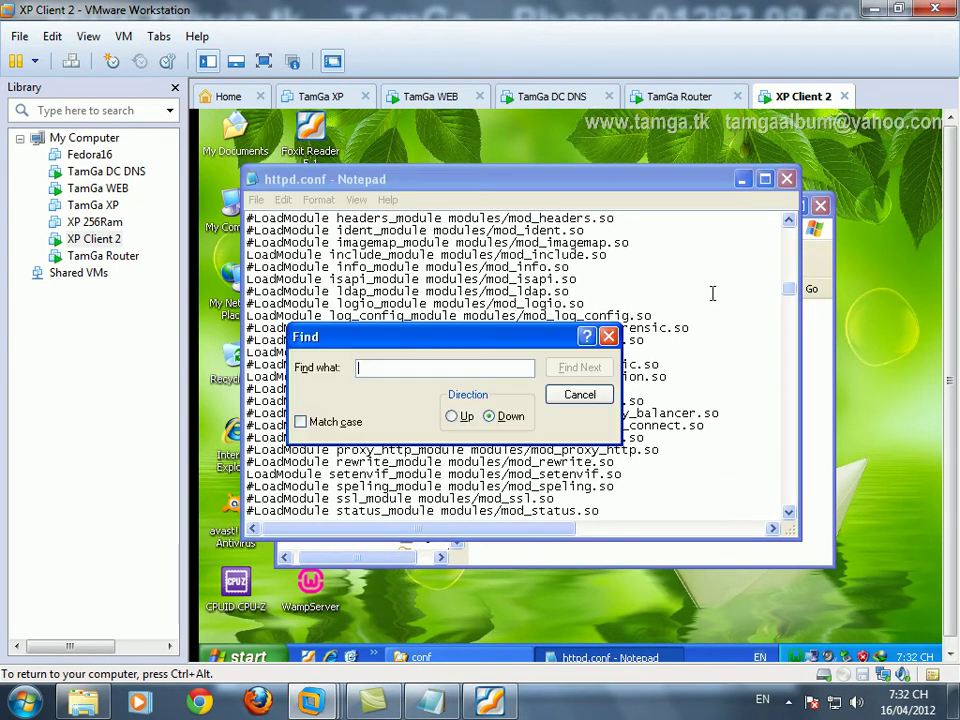
pyautogui.write('v')
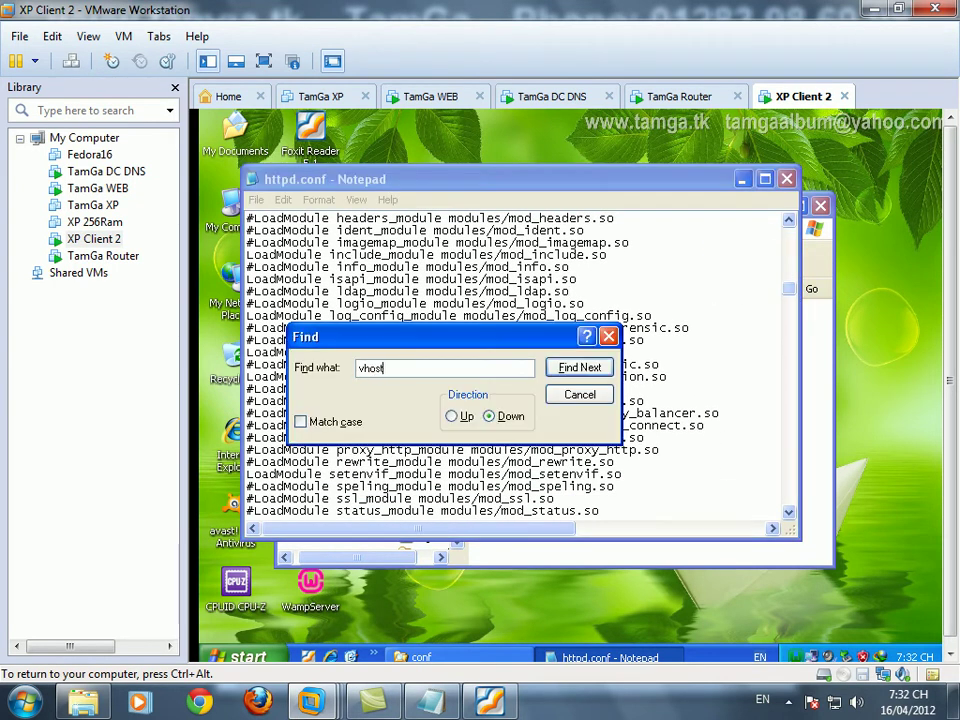
pyautogui.write('host')
pyautogui.press('Return')
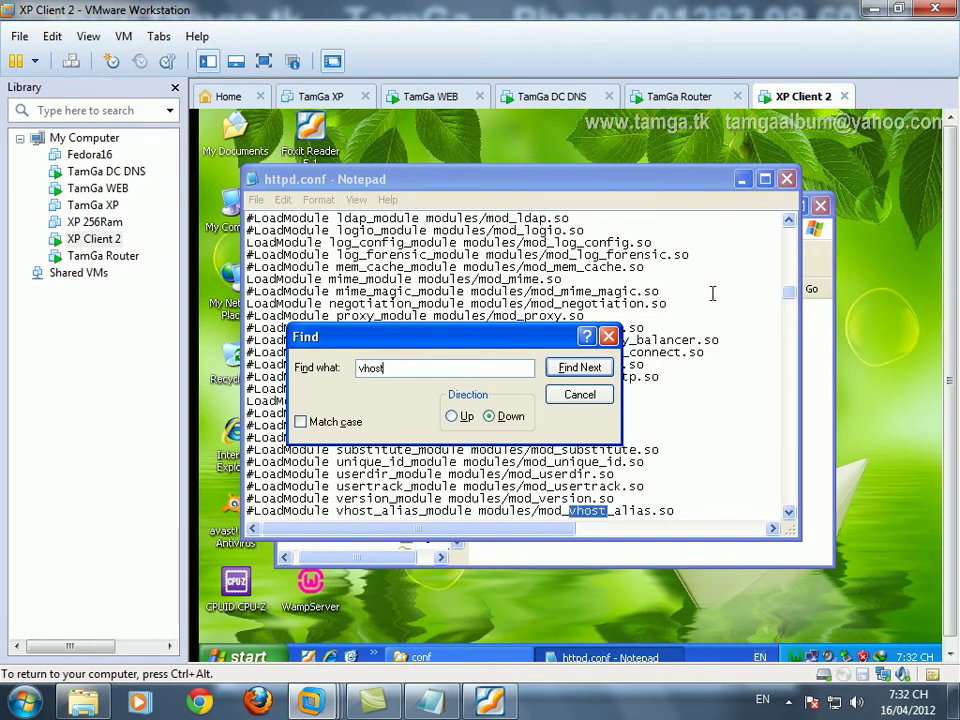
pyautogui.press('Return')
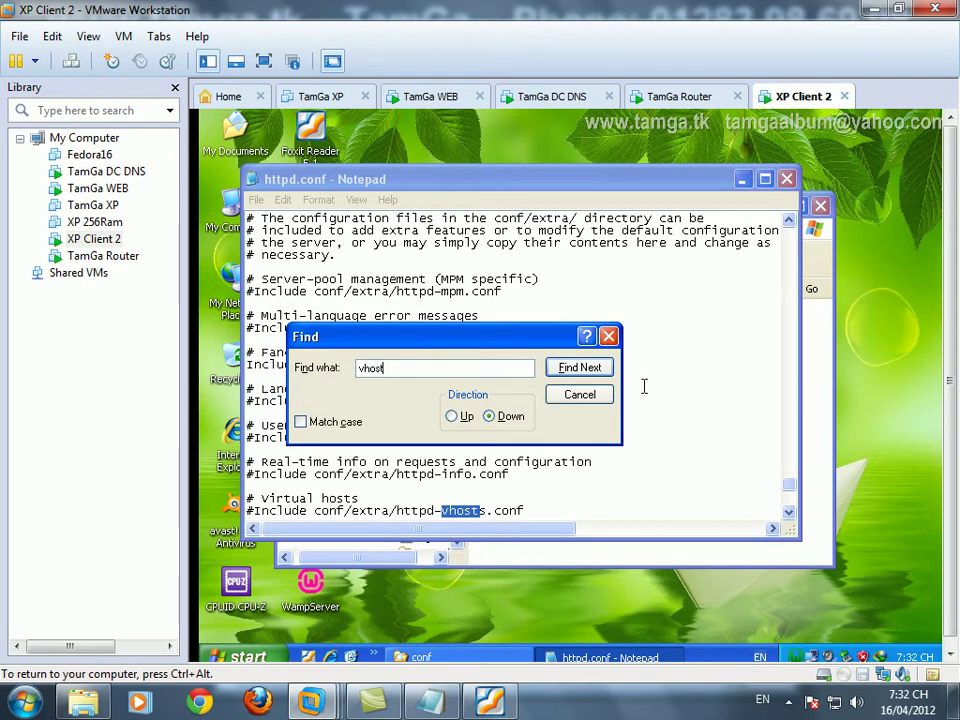
pyautogui.click(601, 394)
pyautogui.click(364, 510)
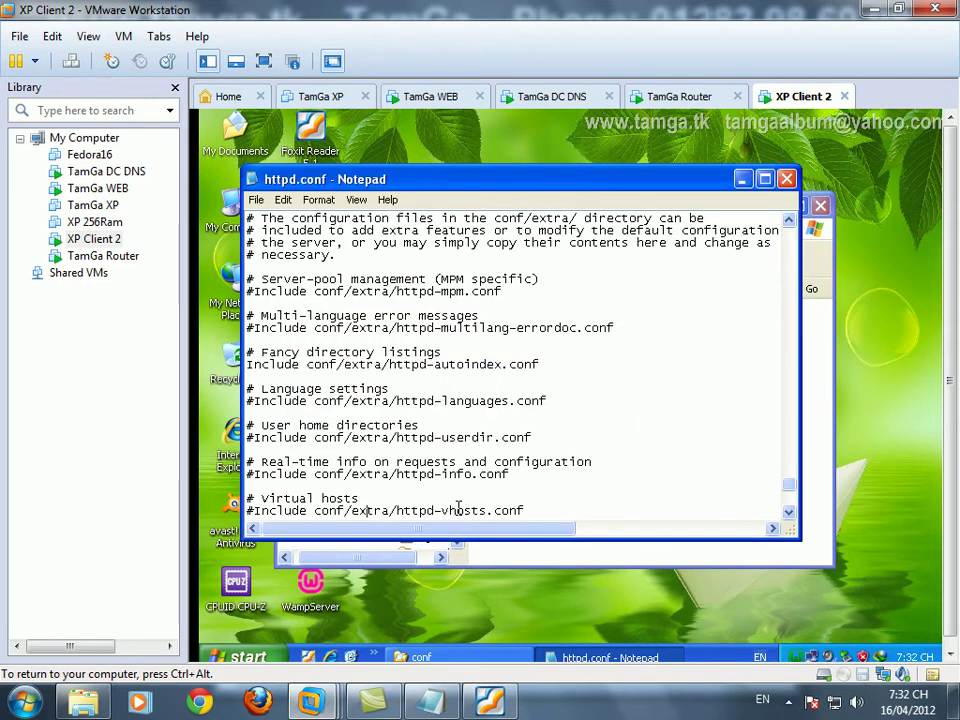
pyautogui.click(430, 701)
# - Add the caption line 'Bỏ dấu # để tạo Virtual Hosts' to the notes window, then minimize it
pyautogui.moveTo(510, 470); pyautogui.dragTo(498, 192)
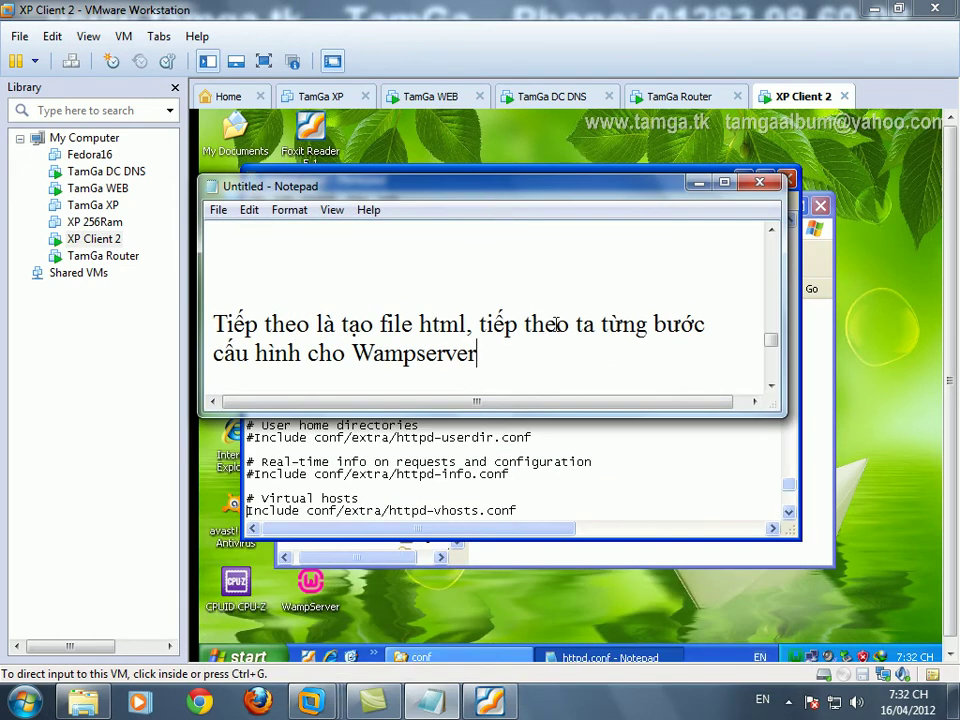
pyautogui.press('Return')
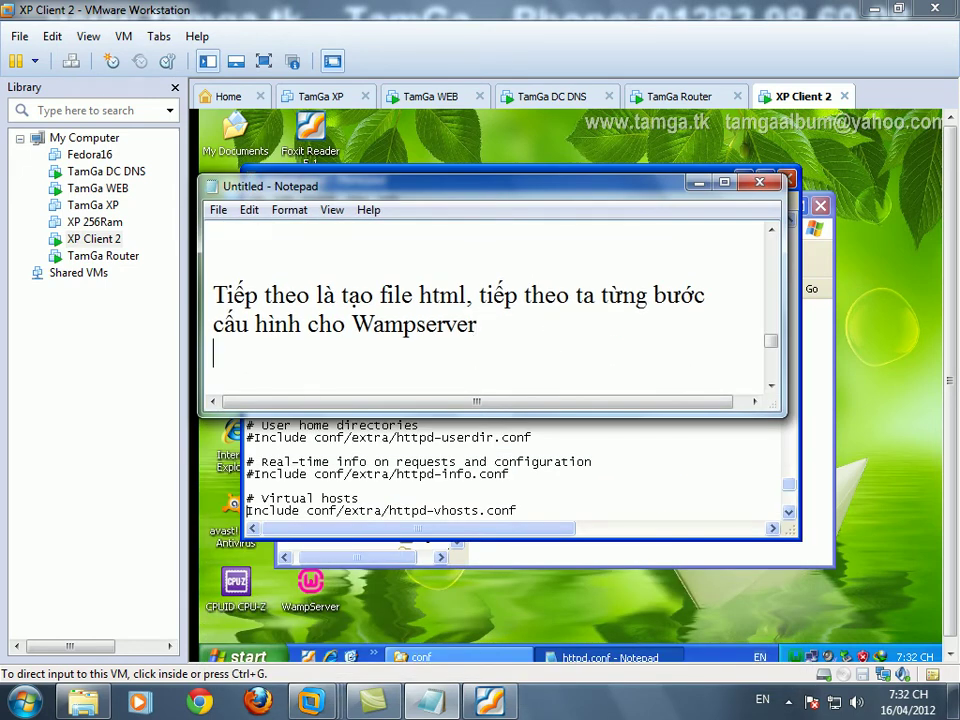
pyautogui.write('Bỏ dấu ')
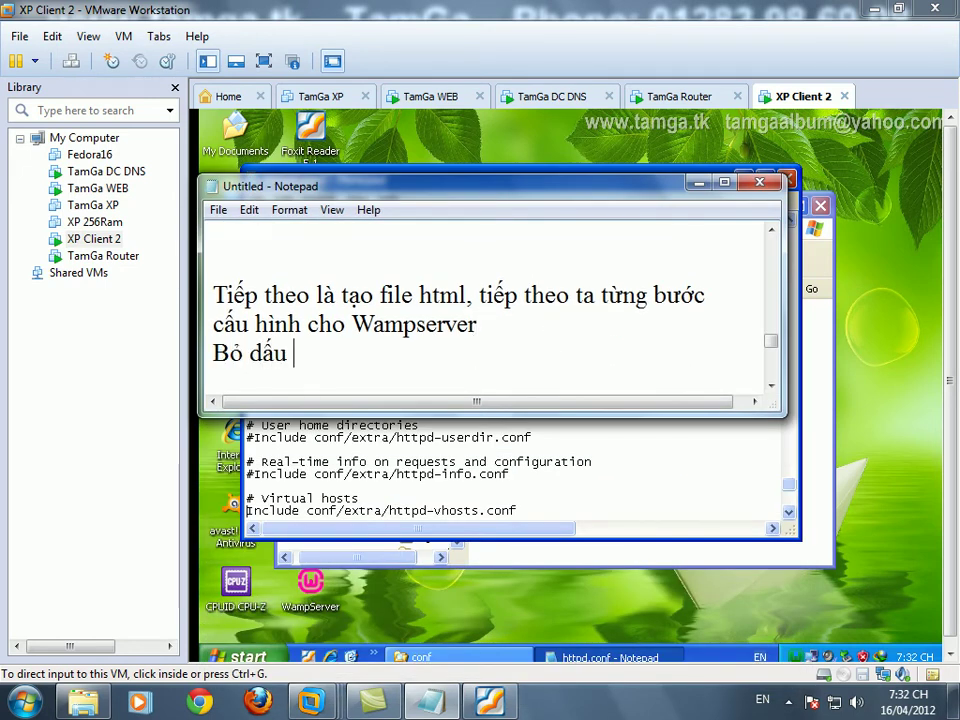
pyautogui.write('# dể')
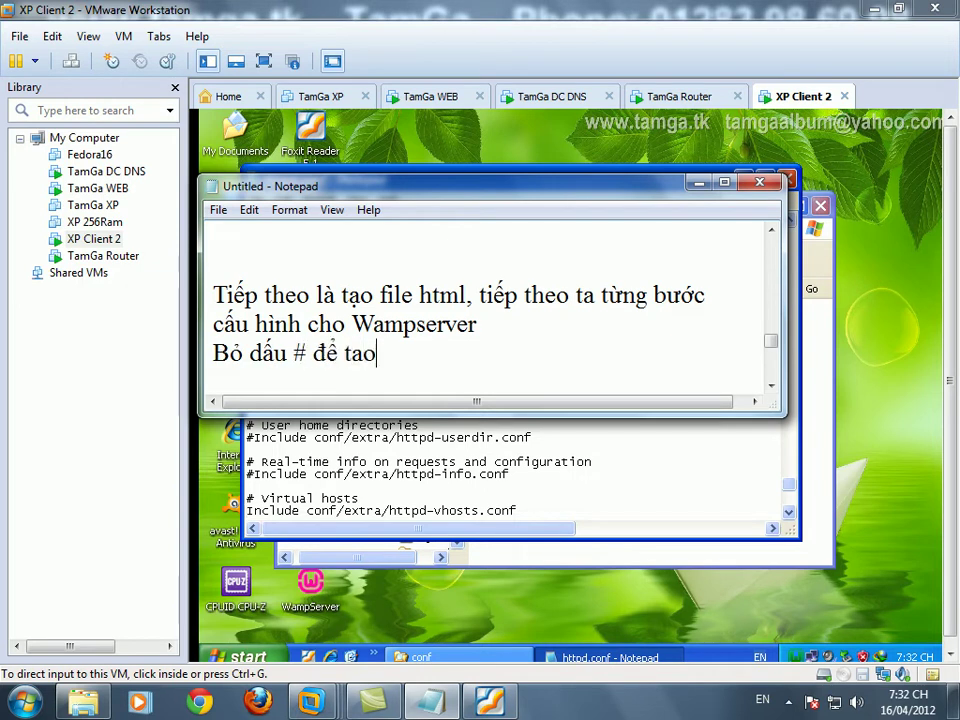
pyautogui.write(' tạo Vir')
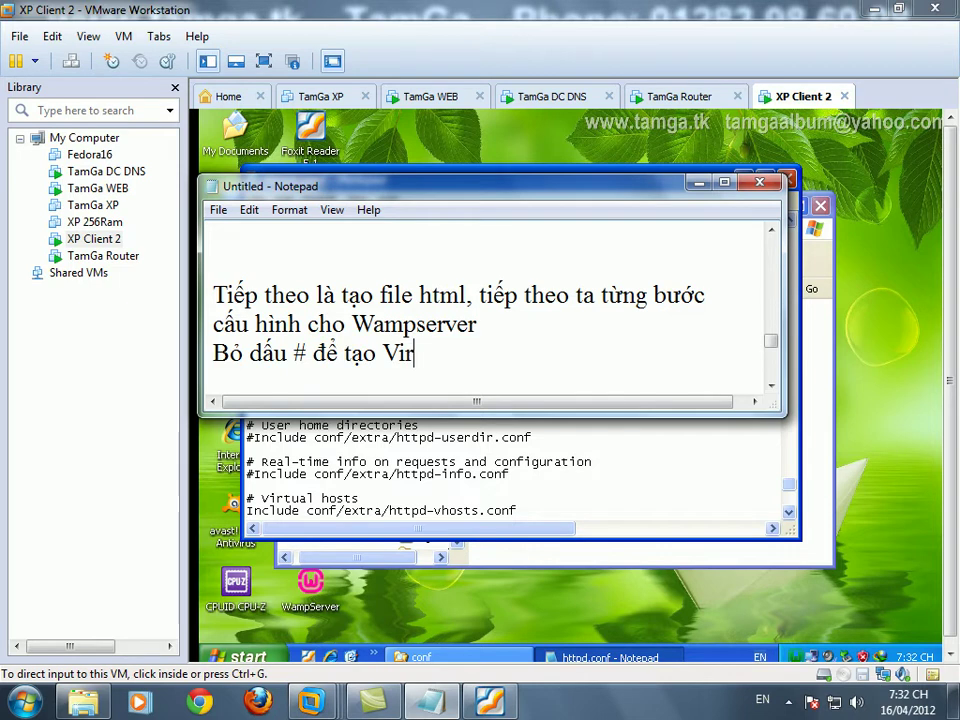
pyautogui.write('tual Hó')
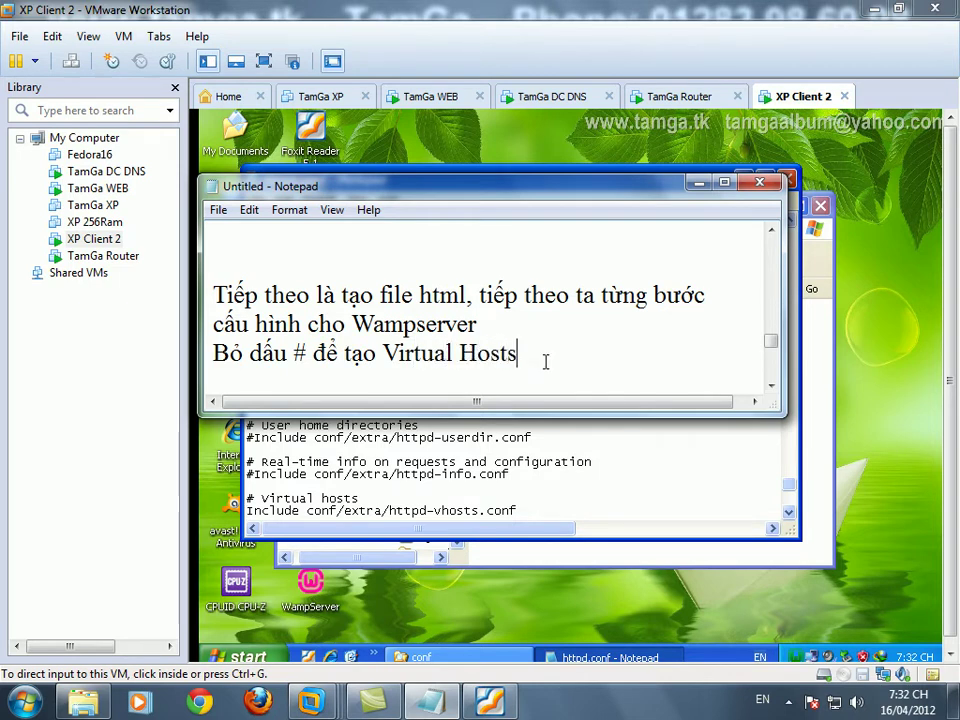
pyautogui.press('Return')
pyautogui.click(699, 183)
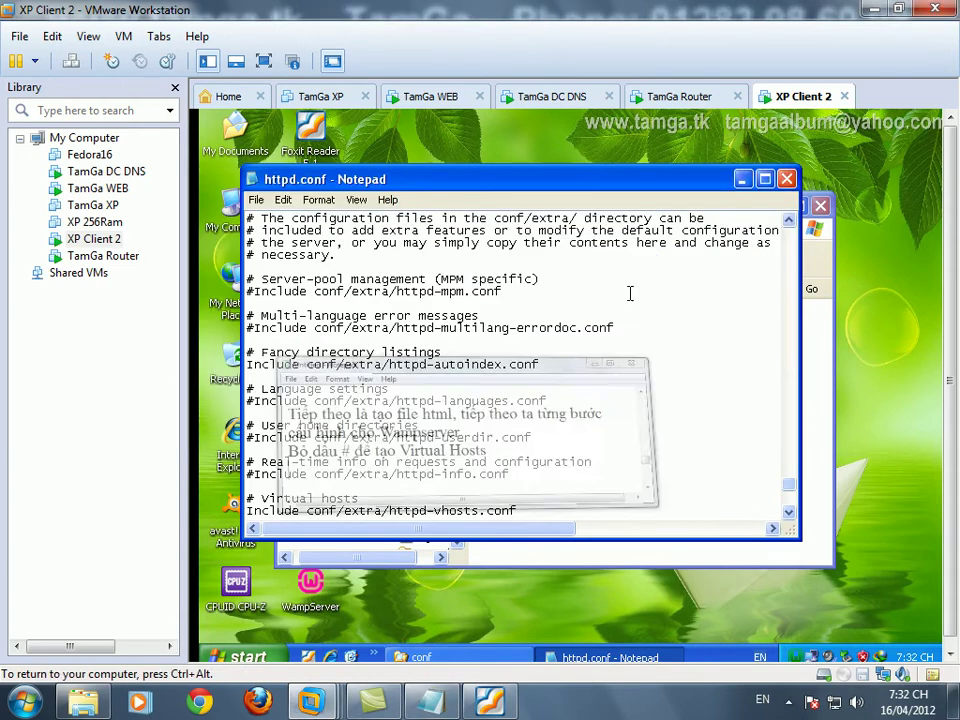
# - Save the edited httpd.conf and close it
pyautogui.click(256, 199)
pyautogui.click(269, 255)
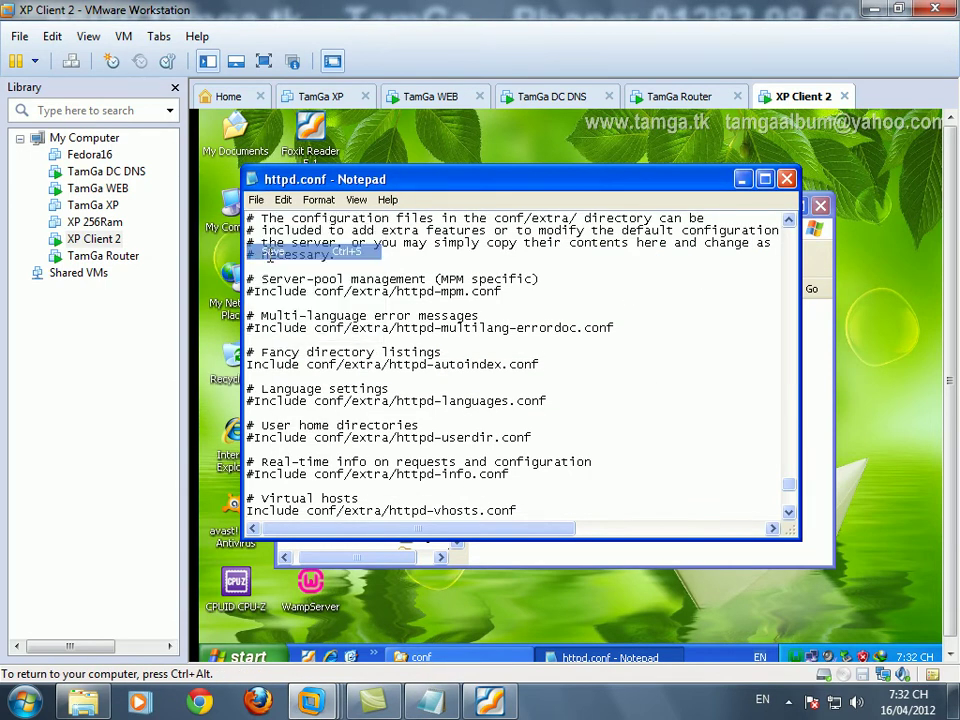
pyautogui.moveTo(793, 489); pyautogui.dragTo(789, 506)
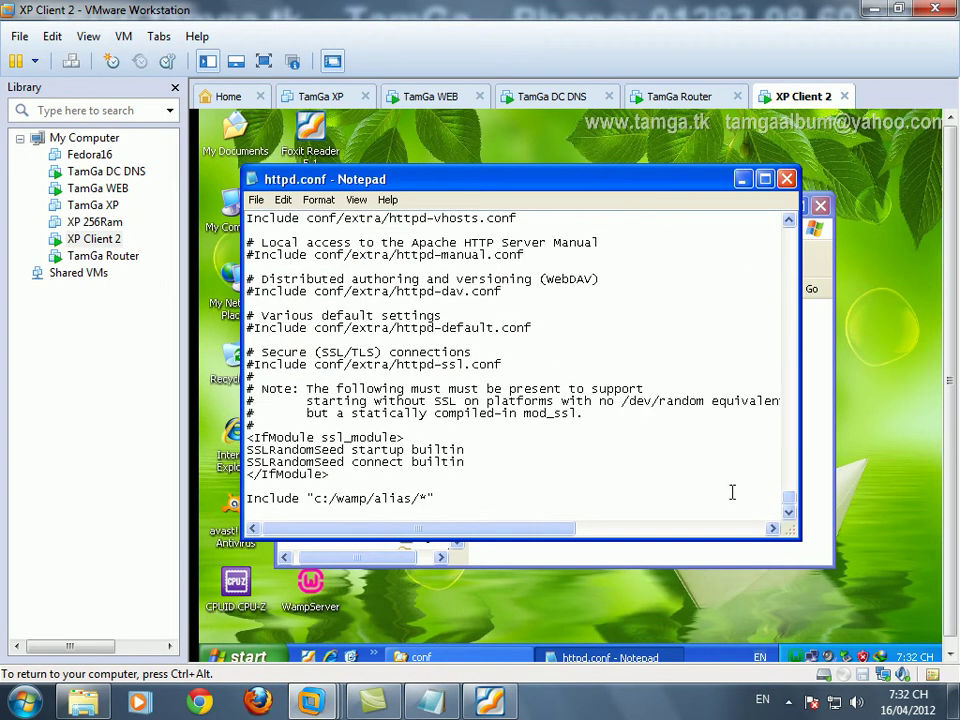
pyautogui.click(787, 179)
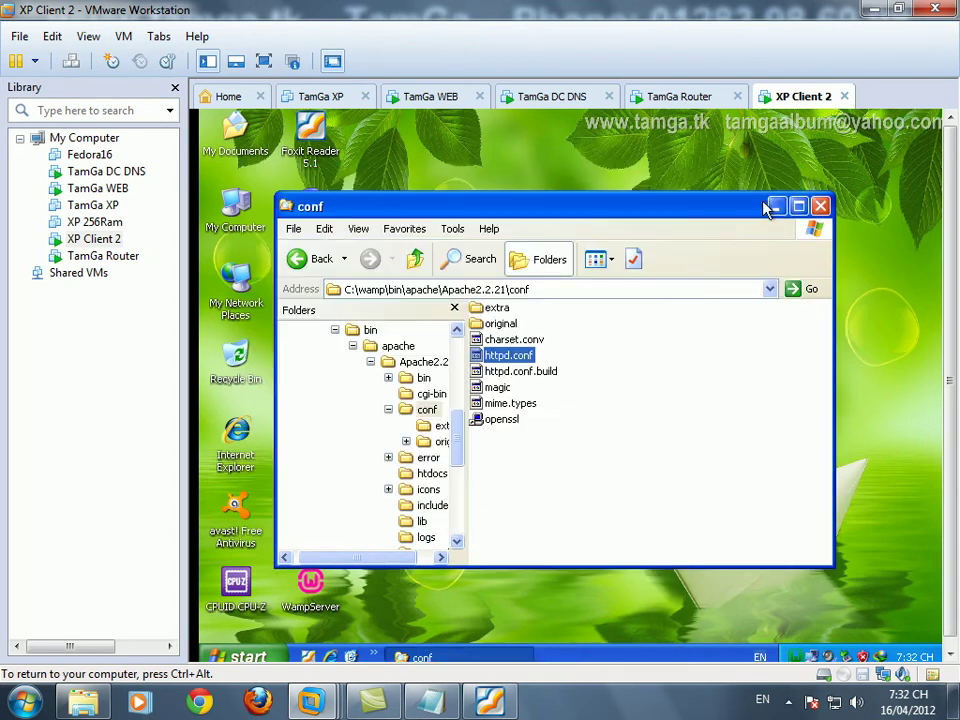
# - Open the conf\extra folder in Explorer and show its files as a List
pyautogui.click(555, 426)
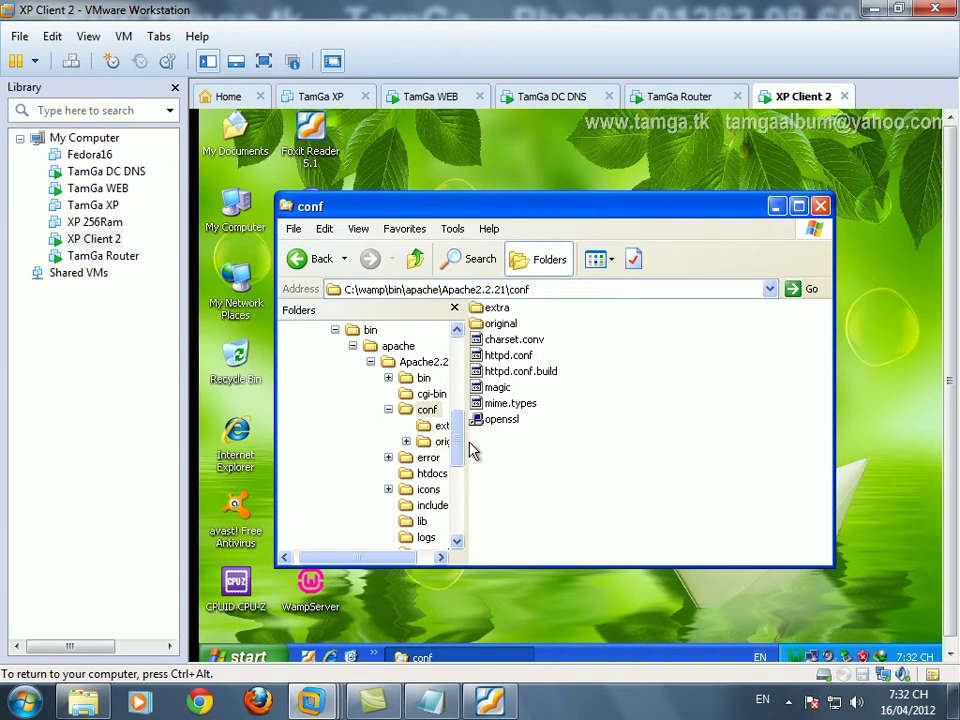
pyautogui.moveTo(466, 452); pyautogui.dragTo(502, 441)
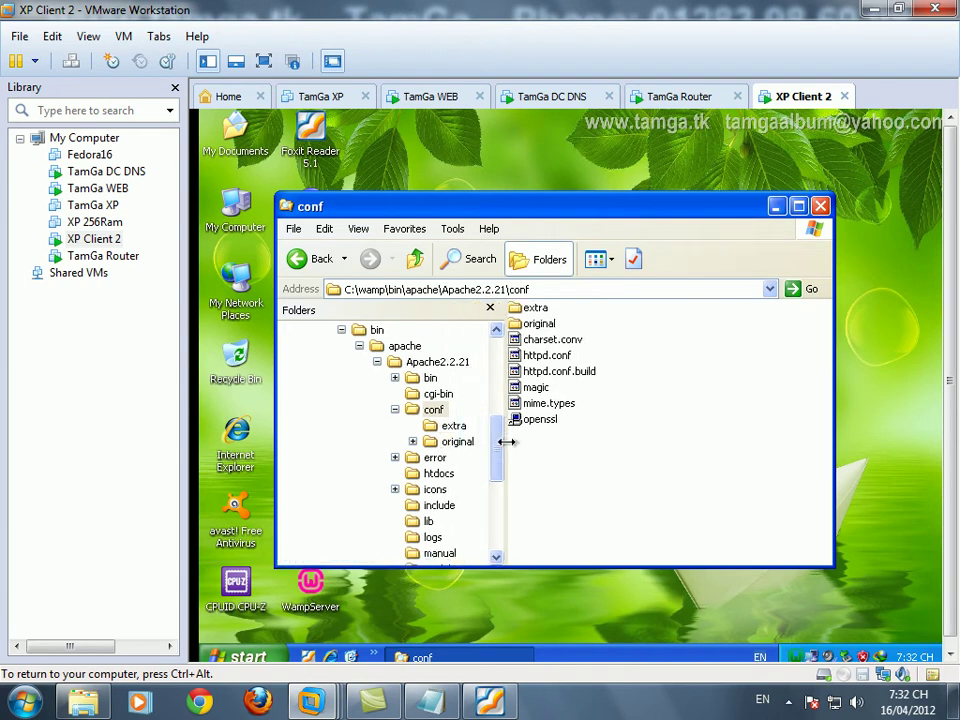
pyautogui.click(455, 427)
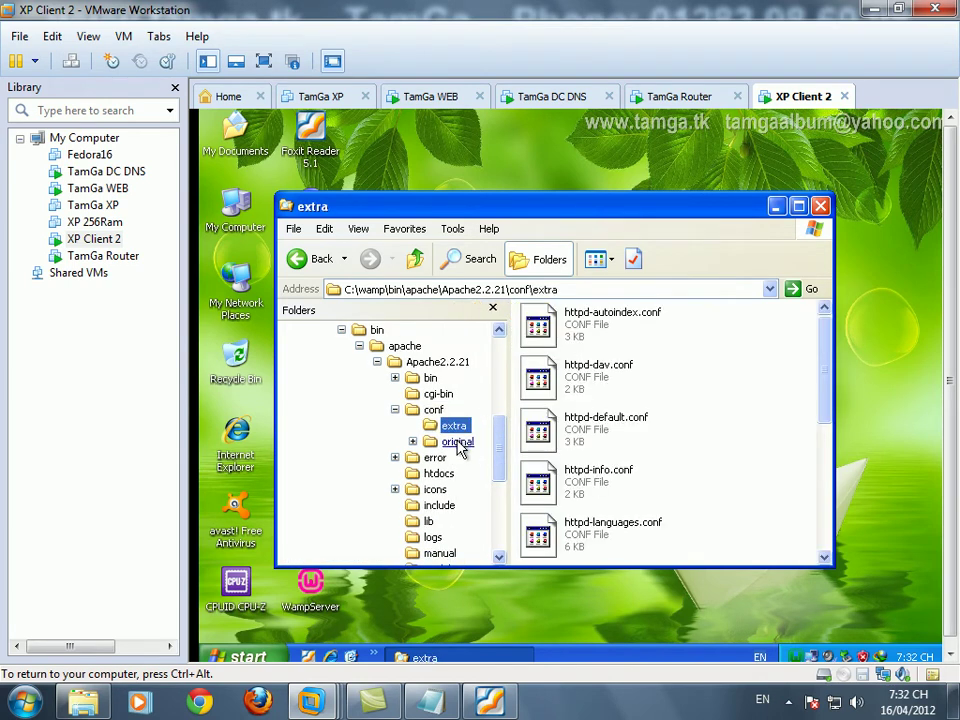
pyautogui.click(600, 260)
pyautogui.click(607, 336)
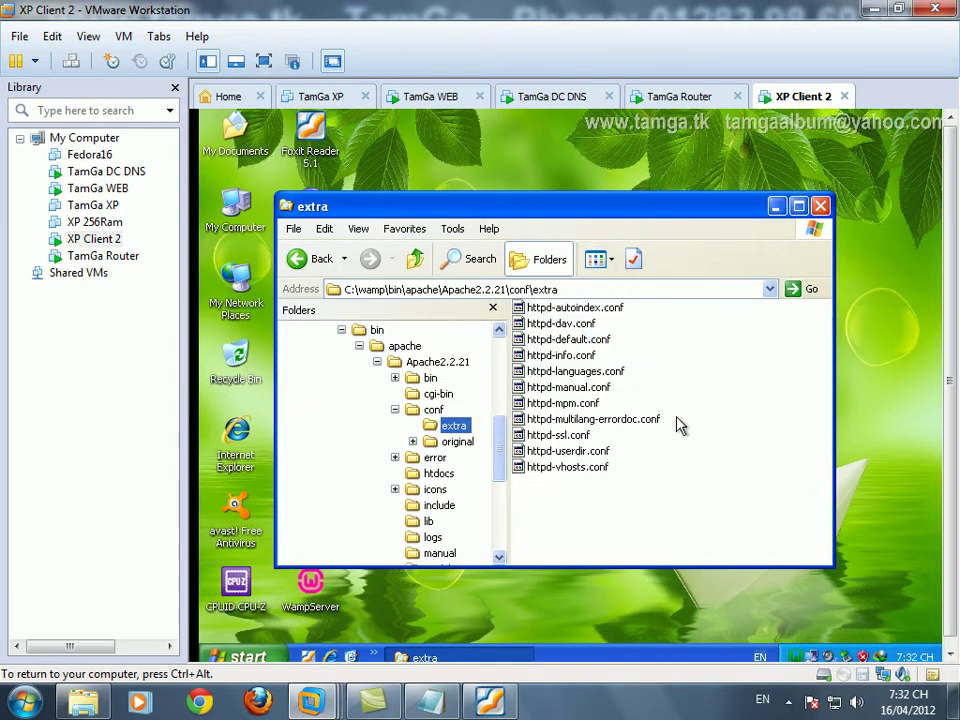
# - Open httpd-vhosts.conf in Notepad, not always using it for .conf files, and scroll to the VirtualHost examples
pyautogui.doubleClick(572, 468)
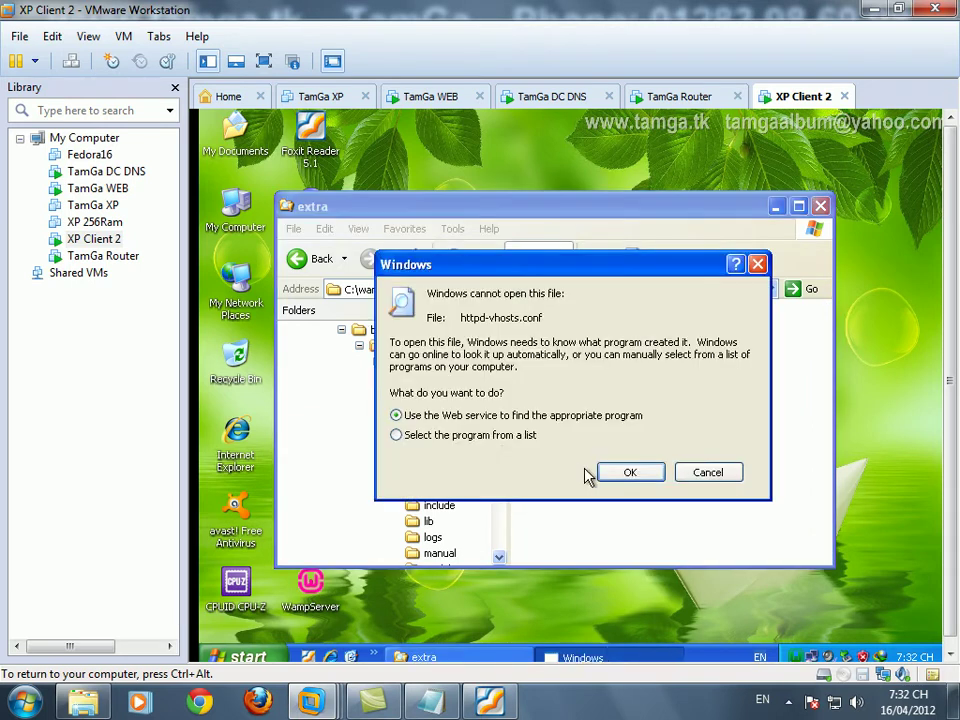
pyautogui.click(628, 473)
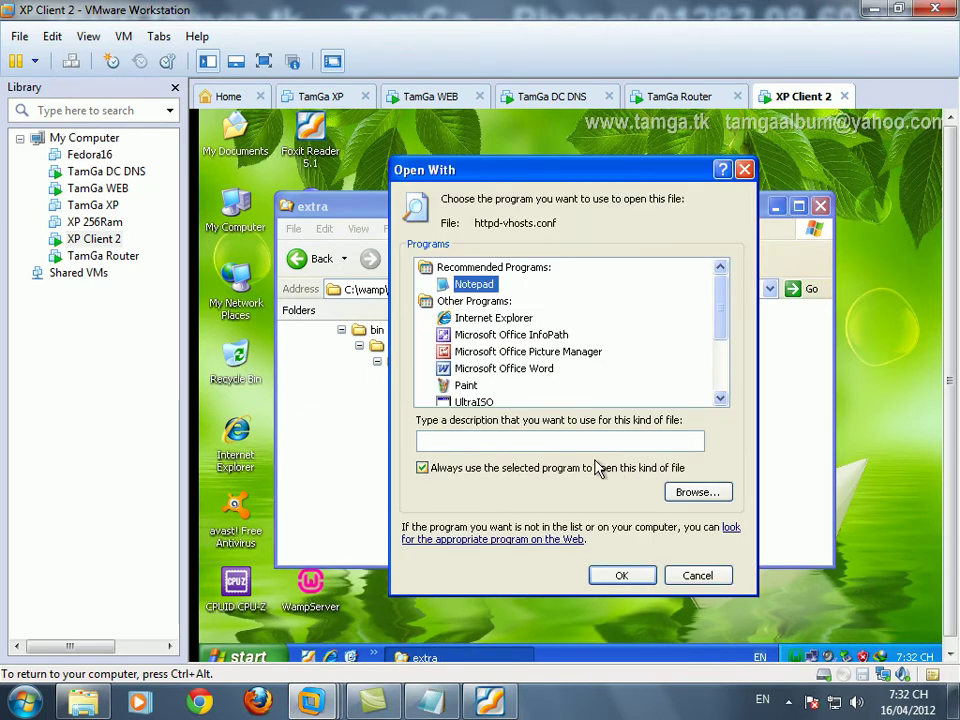
pyautogui.click(422, 467)
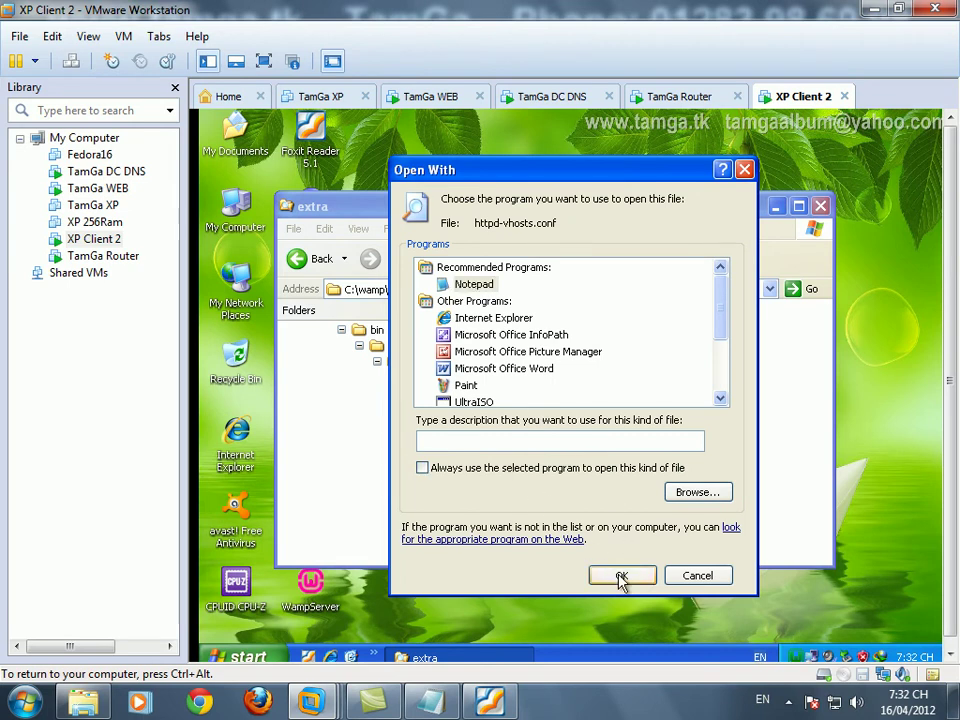
pyautogui.click(621, 574)
pyautogui.moveTo(790, 285); pyautogui.dragTo(791, 411)
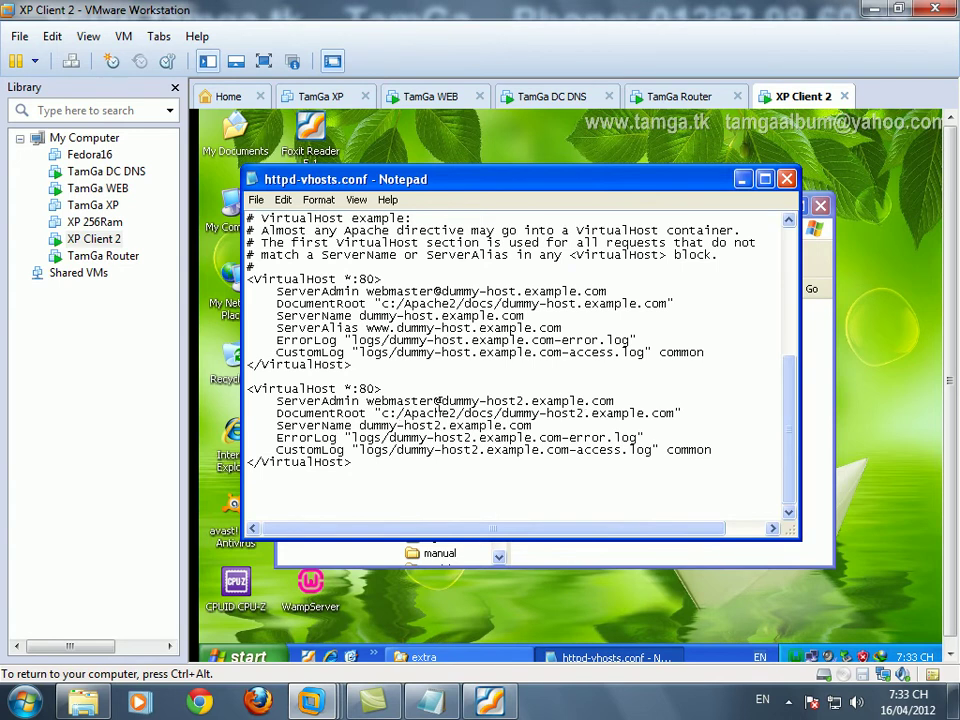
# - Replace the placeholder domain in the second VirtualHost's ServerAdmin address with tamga.tk
pyautogui.moveTo(440, 401); pyautogui.dragTo(587, 400)
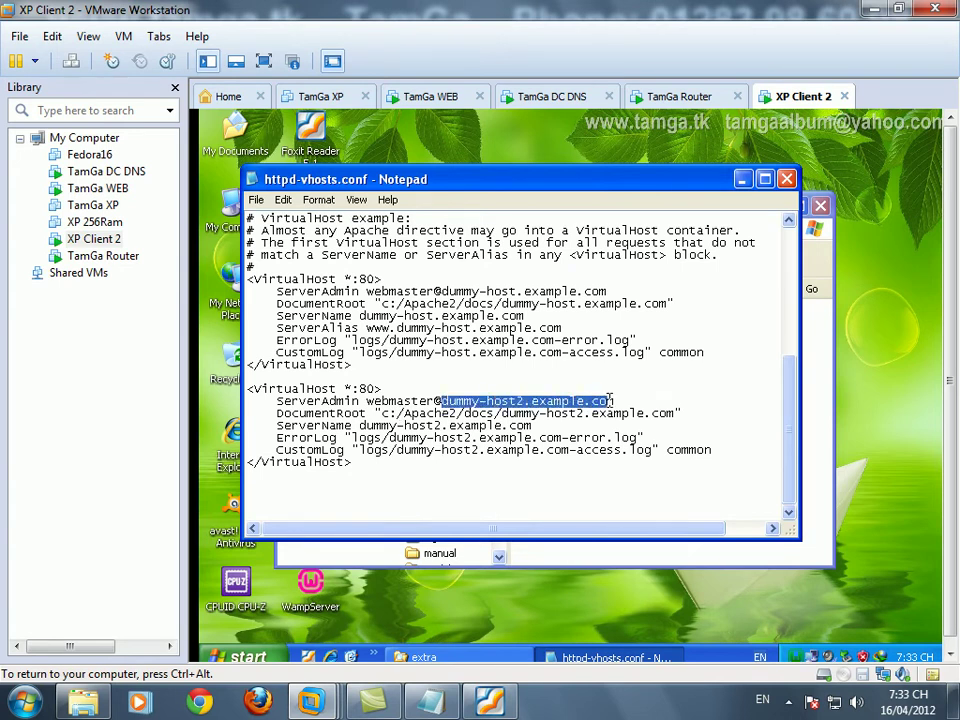
pyautogui.write('tamga')
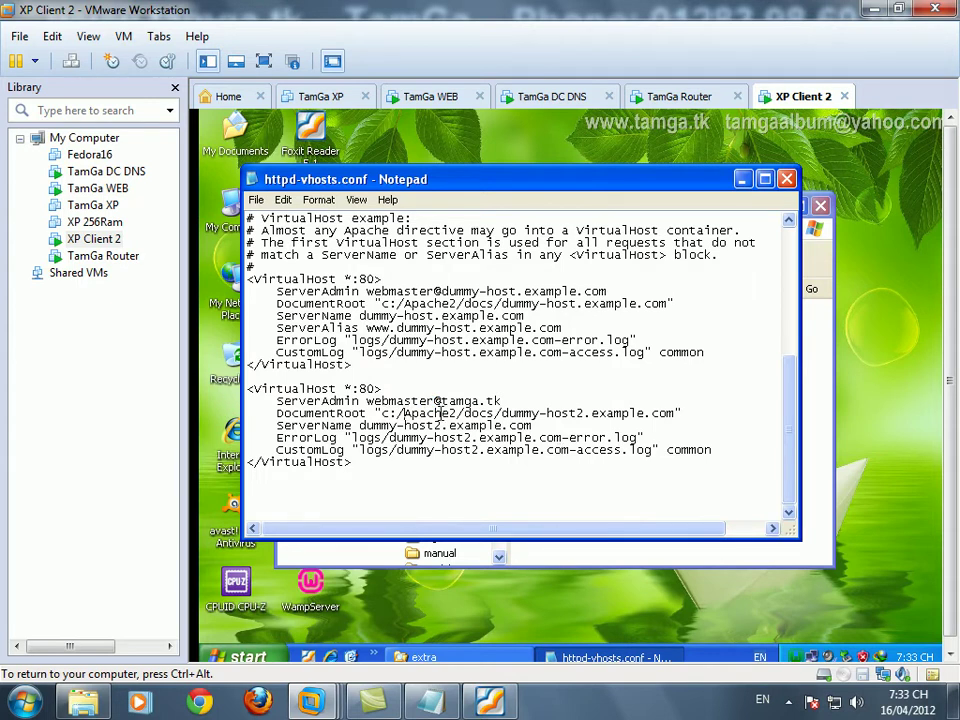
pyautogui.moveTo(403, 413); pyautogui.dragTo(682, 413)
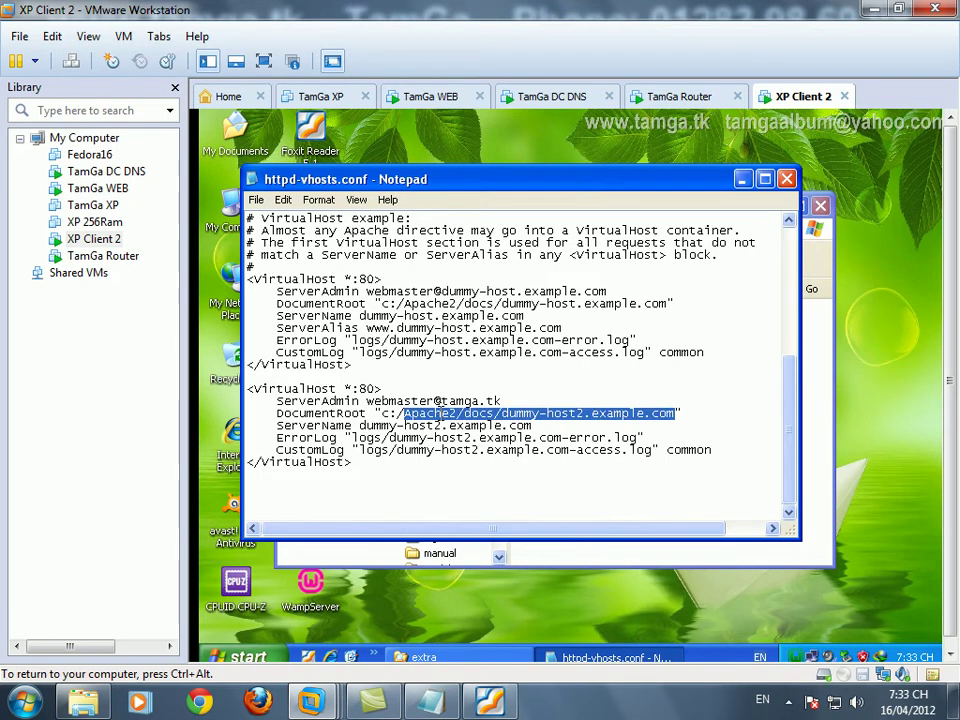
# - Return to Explorer and open the C:\wamp\www folder
pyautogui.click(440, 658)
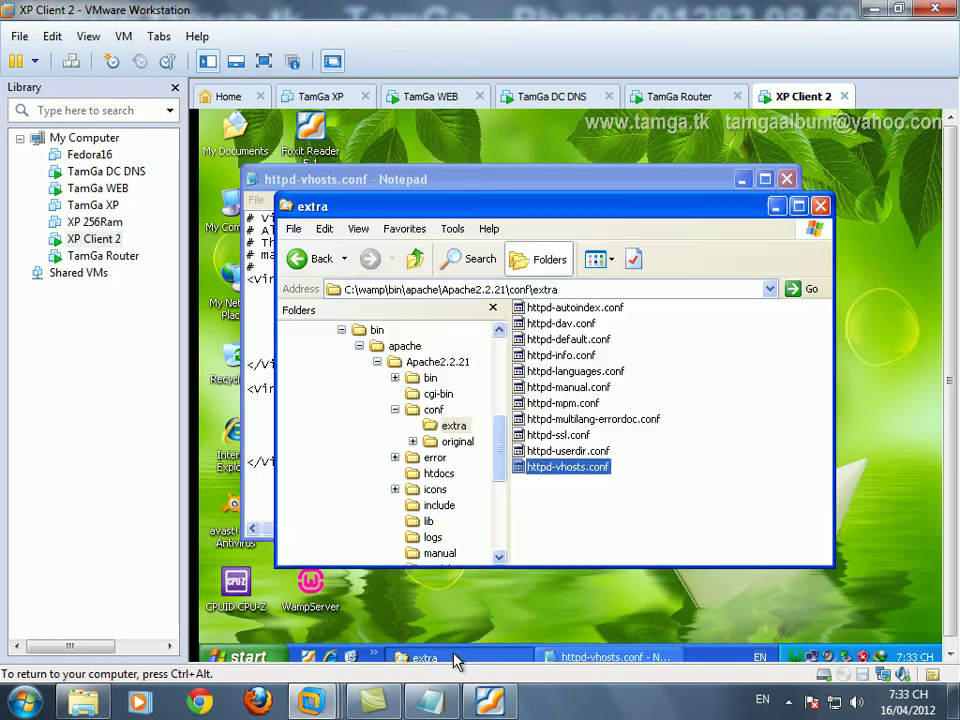
pyautogui.click(341, 330)
pyautogui.click(381, 457)
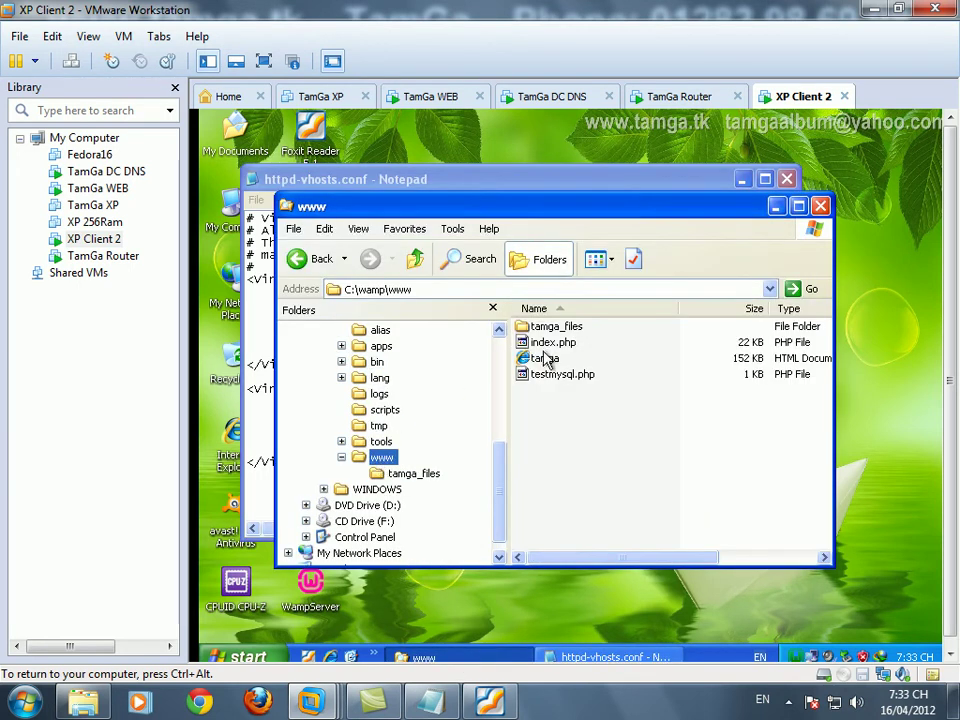
pyautogui.click(541, 345)
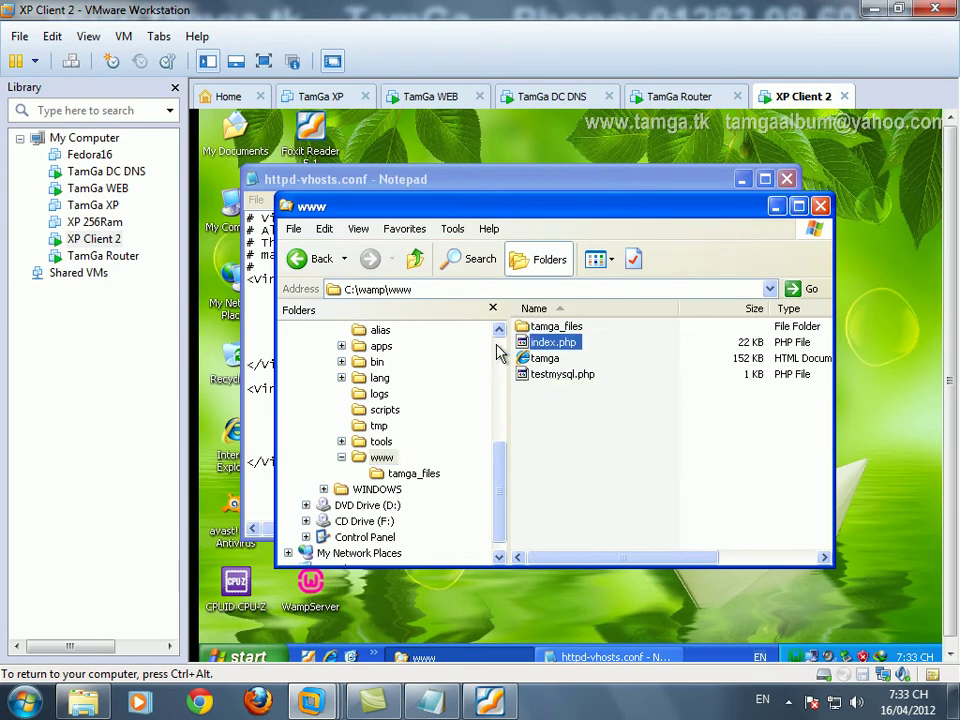
pyautogui.click(434, 288)
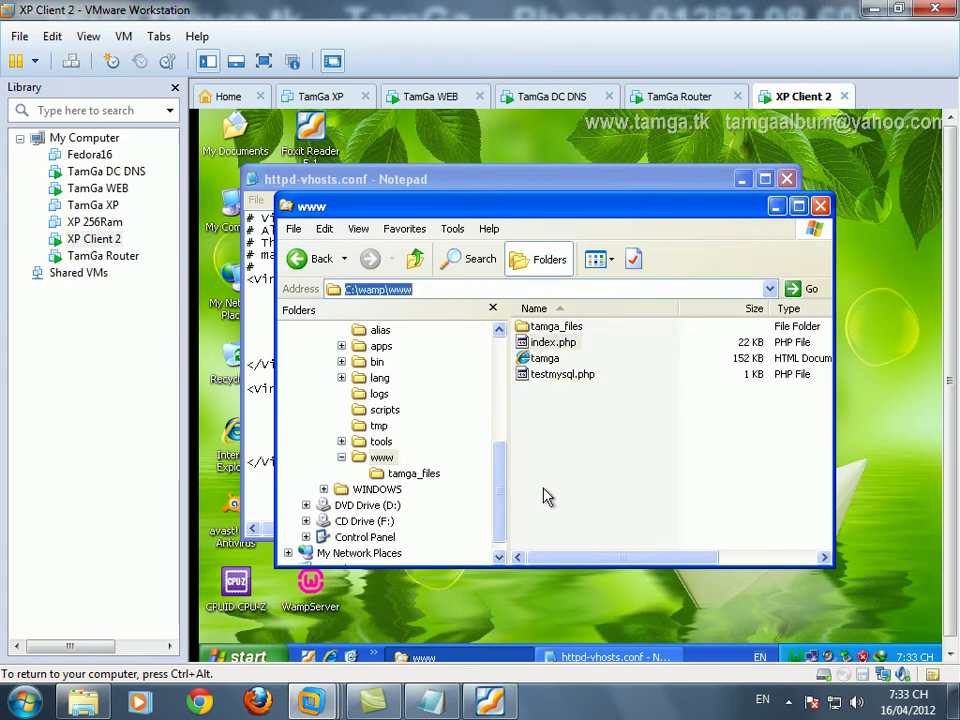
# - Create a tamga.tk folder in C:\wamp\www and move tamga and tamga_files into it
pyautogui.rightClick(547, 427)
pyautogui.moveTo(638, 575)
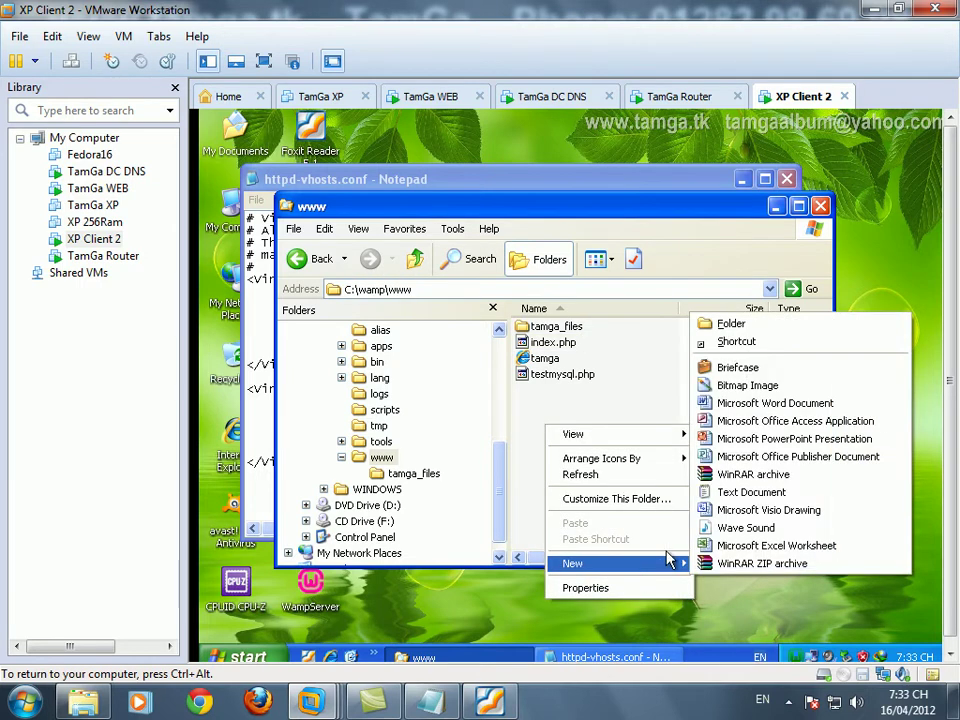
pyautogui.click(710, 324)
pyautogui.write('tamga')
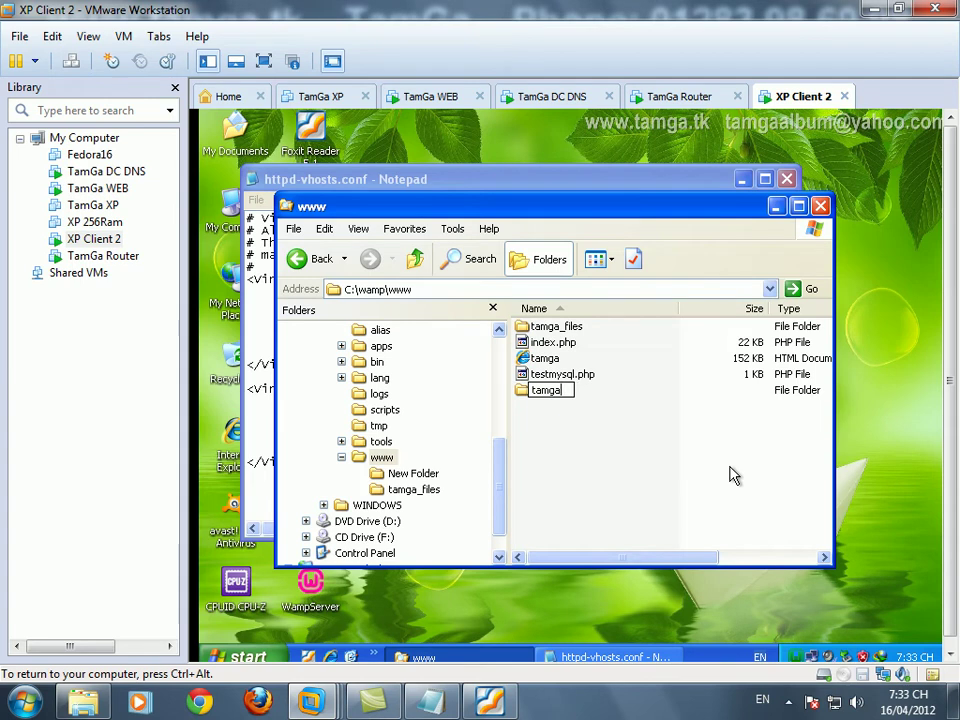
pyautogui.press('Return')
pyautogui.click(546, 360)
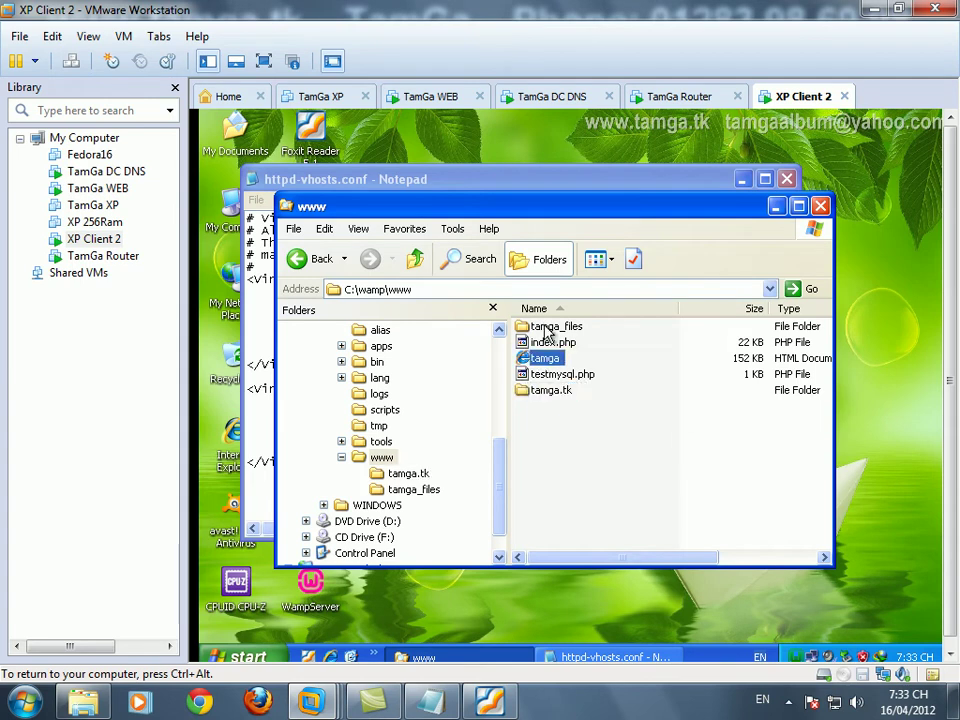
pyautogui.keyDown('ctrl'); pyautogui.click(556, 326); pyautogui.keyUp('ctrl')
pyautogui.moveTo(546, 358); pyautogui.dragTo(563, 396)
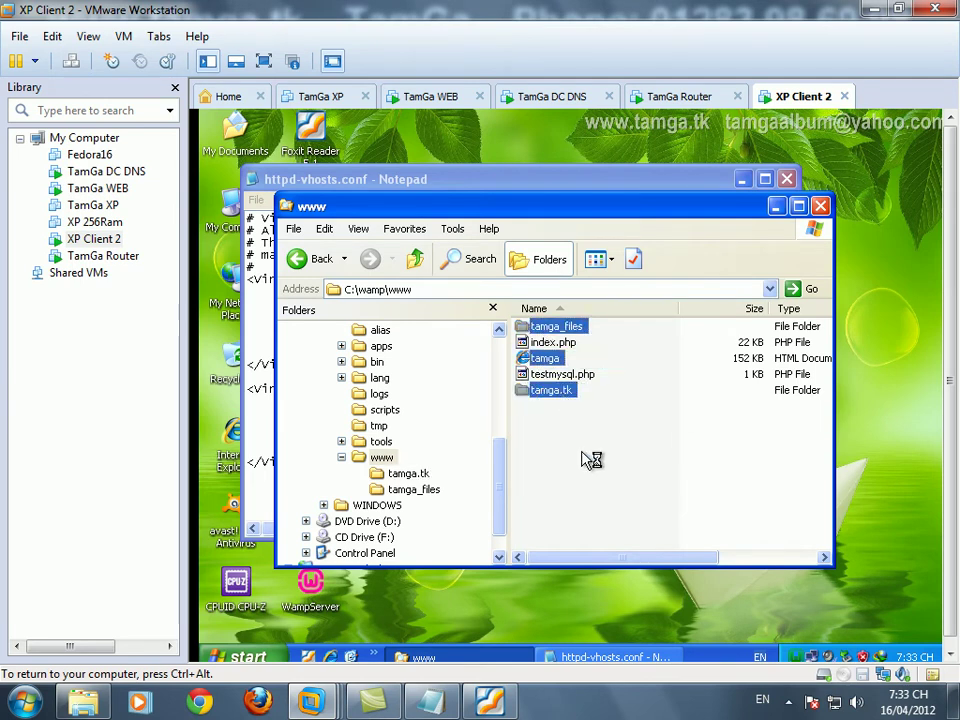
pyautogui.click(563, 408)
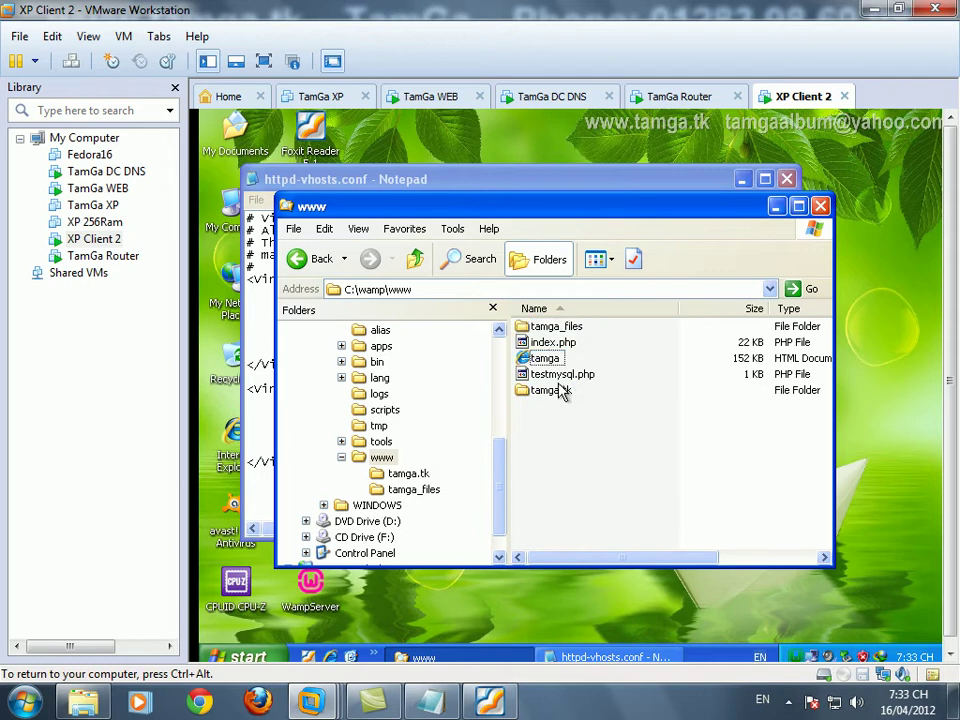
# - Open the tamga.tk folder in Details view with the Name column fitted to its contents
pyautogui.doubleClick(557, 362)
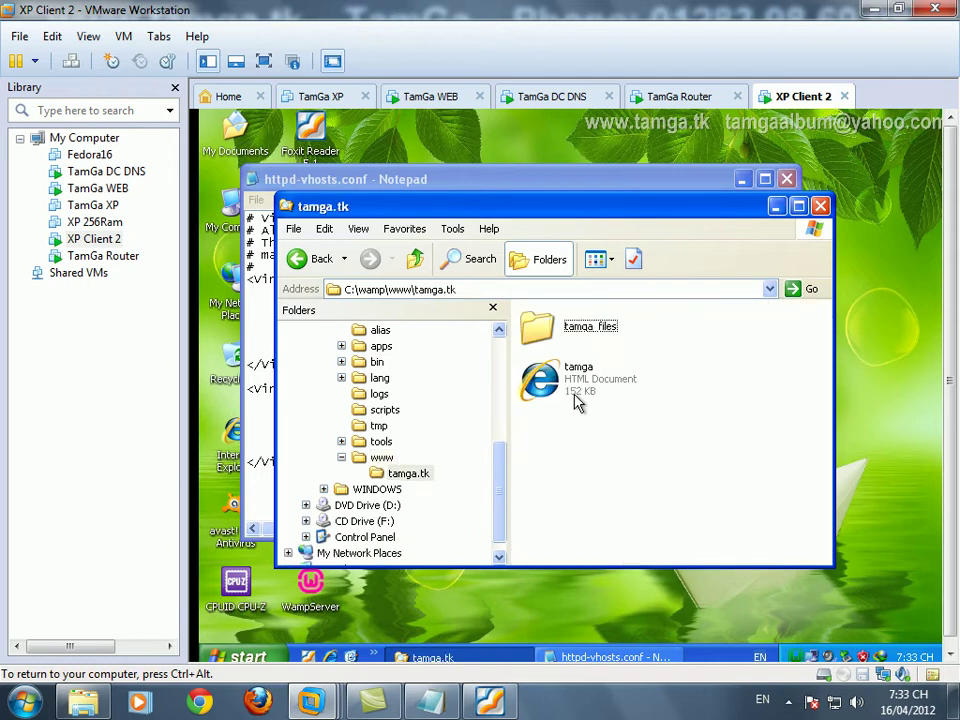
pyautogui.click(465, 289)
pyautogui.hotkey('ctrl', 'c')
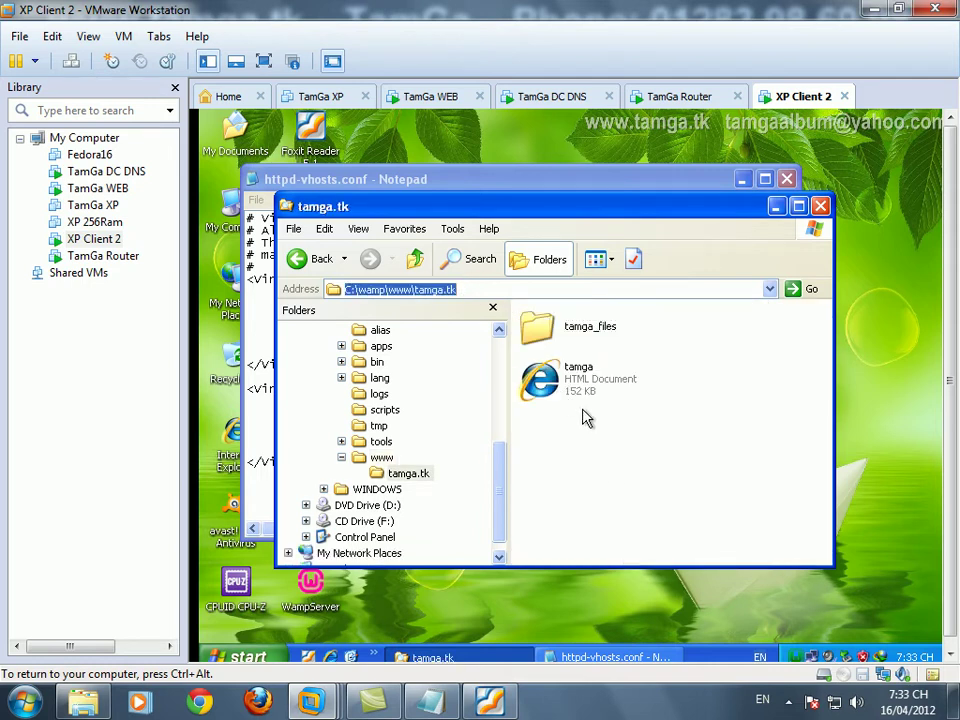
pyautogui.click(598, 259)
pyautogui.click(613, 350)
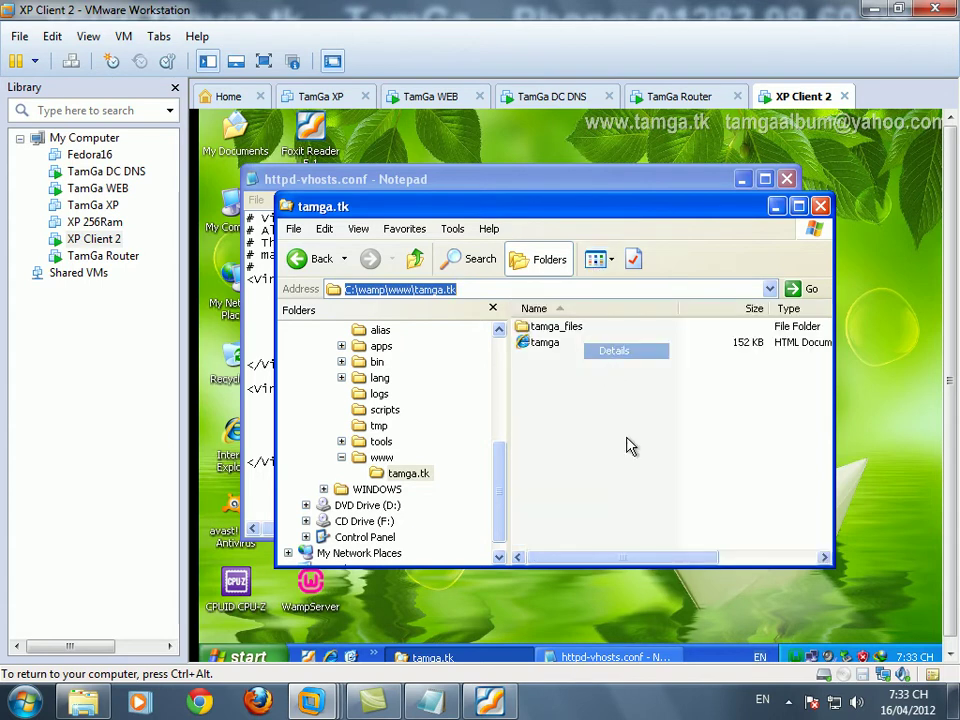
pyautogui.doubleClick(677, 313)
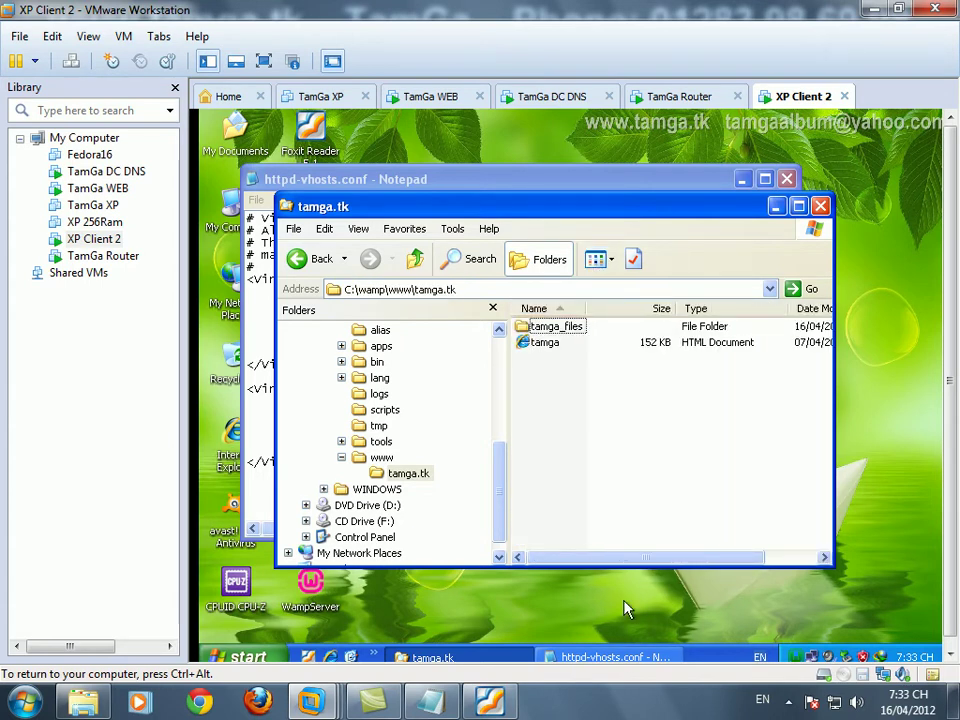
# - Show hidden files and known file extensions in Folder Options, then return to httpd-vhosts.conf
pyautogui.click(456, 230)
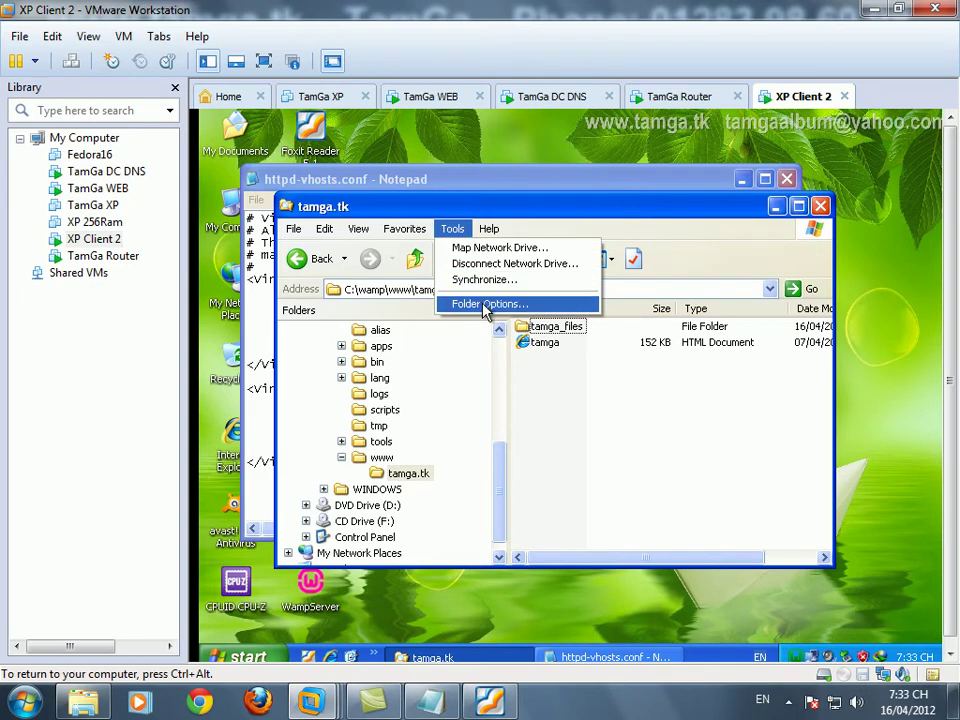
pyautogui.click(485, 304)
pyautogui.click(361, 239)
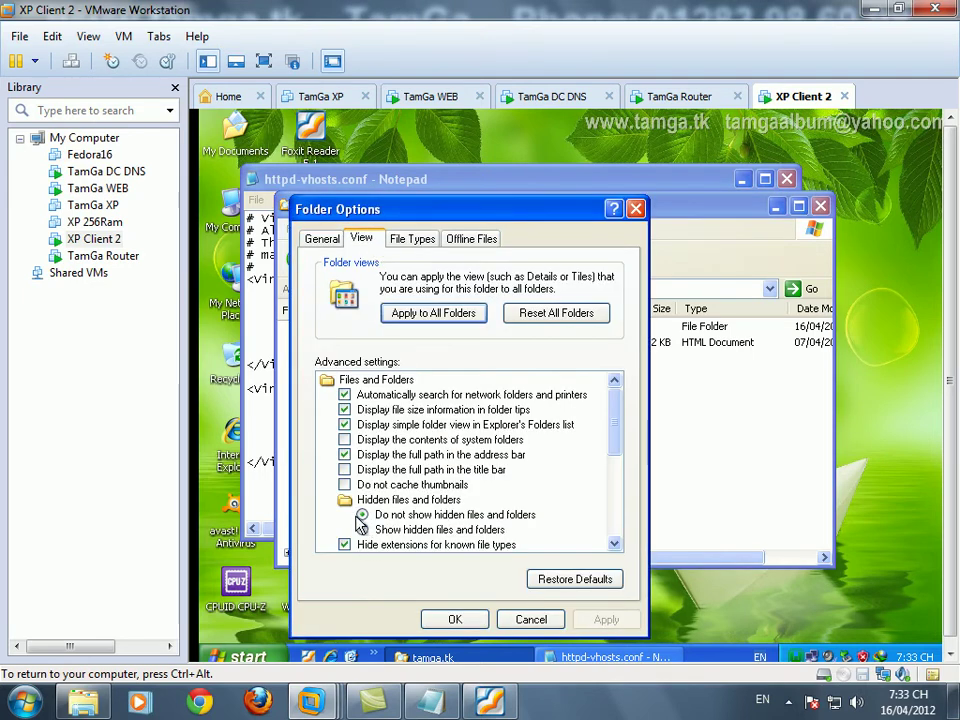
pyautogui.click(362, 529)
pyautogui.click(345, 544)
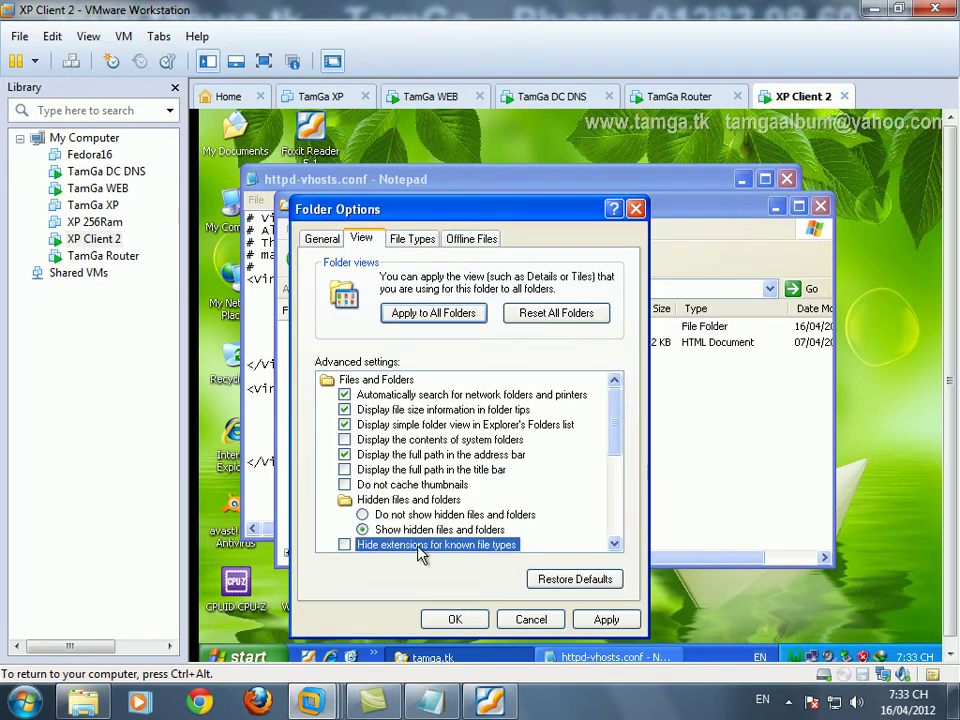
pyautogui.click(606, 619)
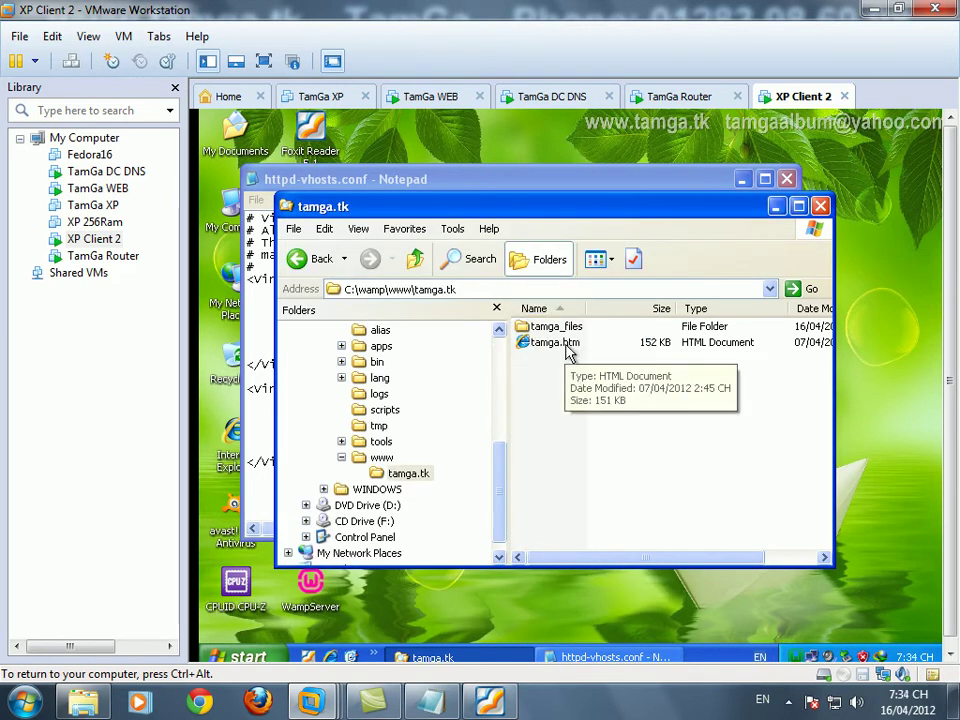
pyautogui.click(604, 657)
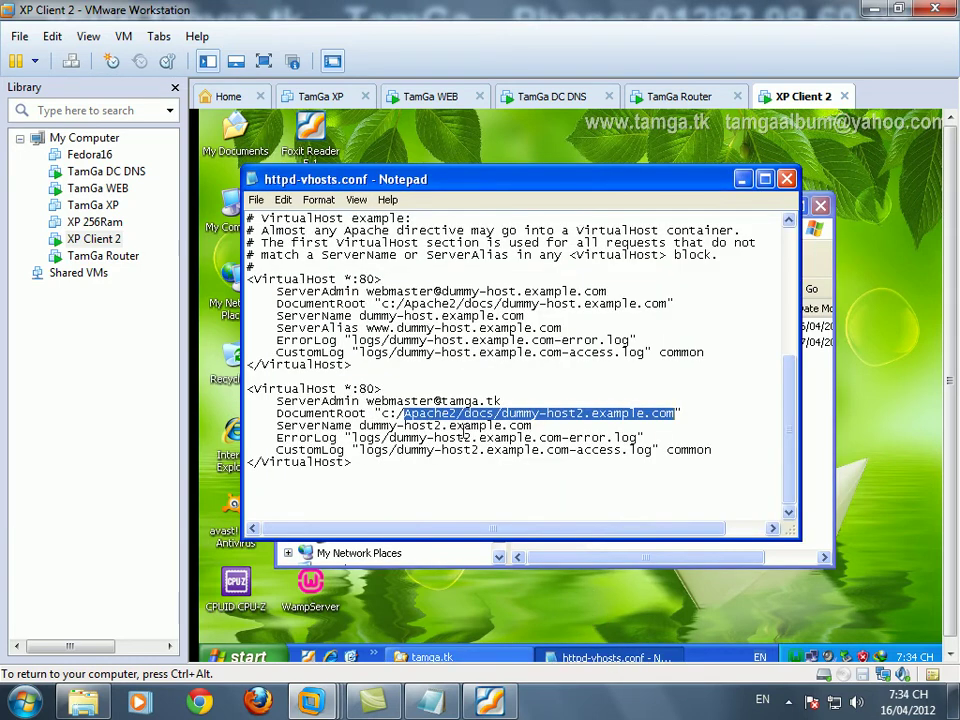
# - Set the second VirtualHost's DocumentRoot to C:\wamp\www\tamga.tk and ServerName to tamga.tk, and add a DNS caption note
pyautogui.doubleClick(383, 412)
pyautogui.hotkey('shift', 'Right')
pyautogui.hotkey('ctrl', 'v')
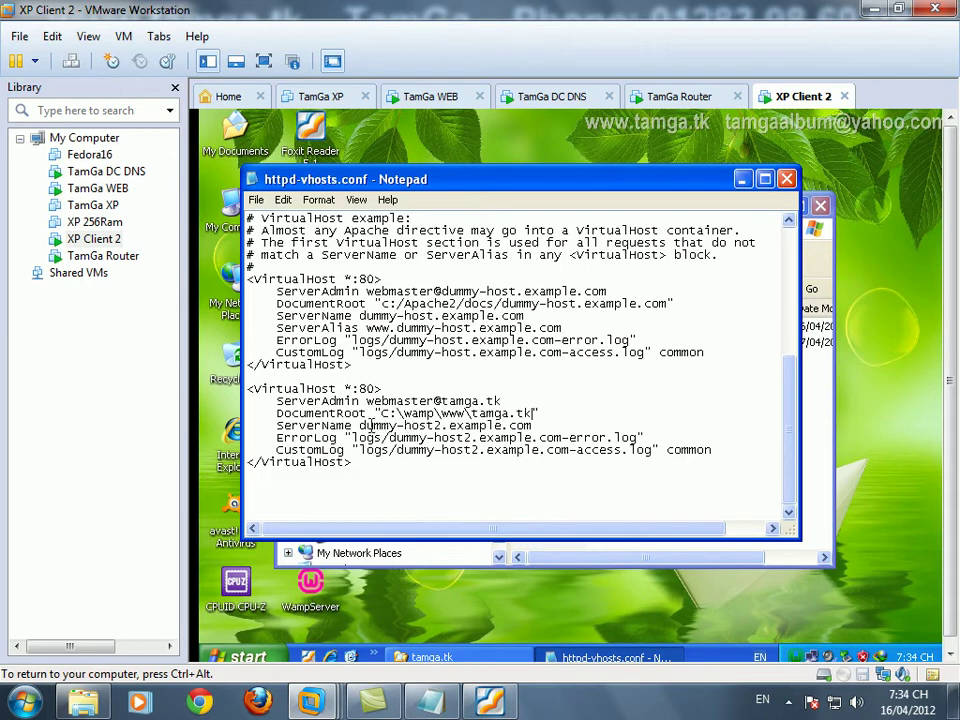
pyautogui.hotkey('shift', 'End')
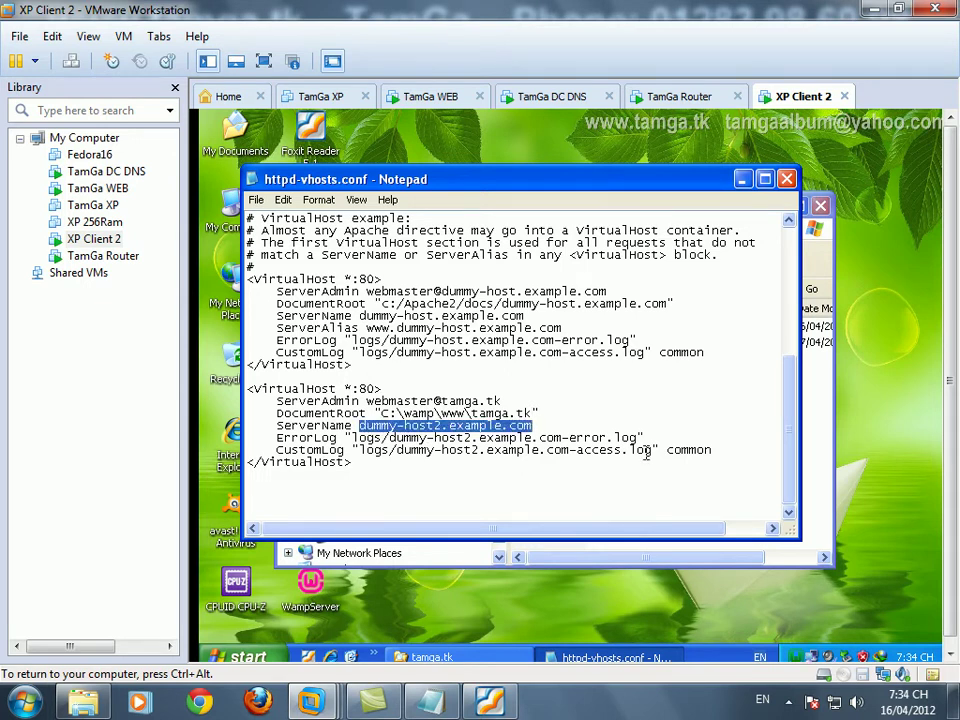
pyautogui.write('tamga.tk')
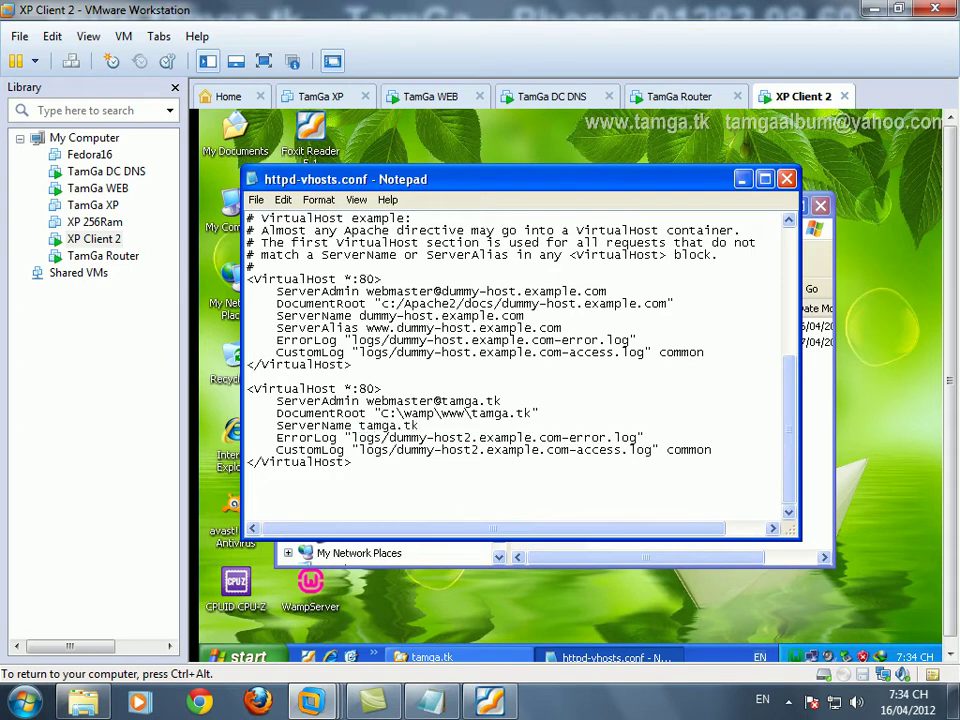
pyautogui.press('Return')
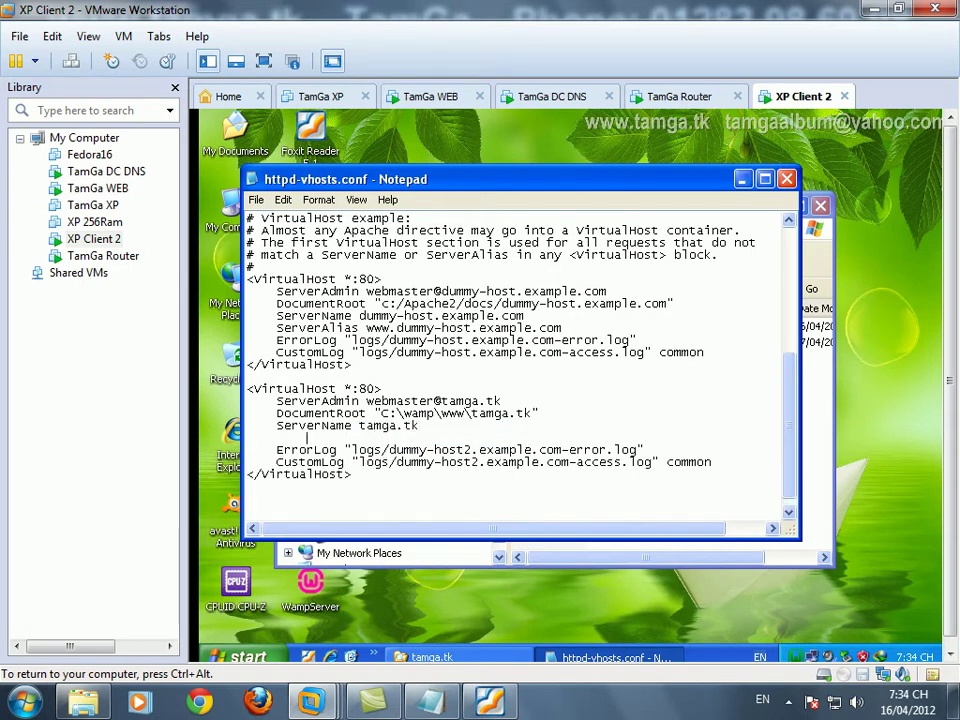
pyautogui.press('Return')
pyautogui.write('cũng giô')
pyautogui.write('ng như DNS ')
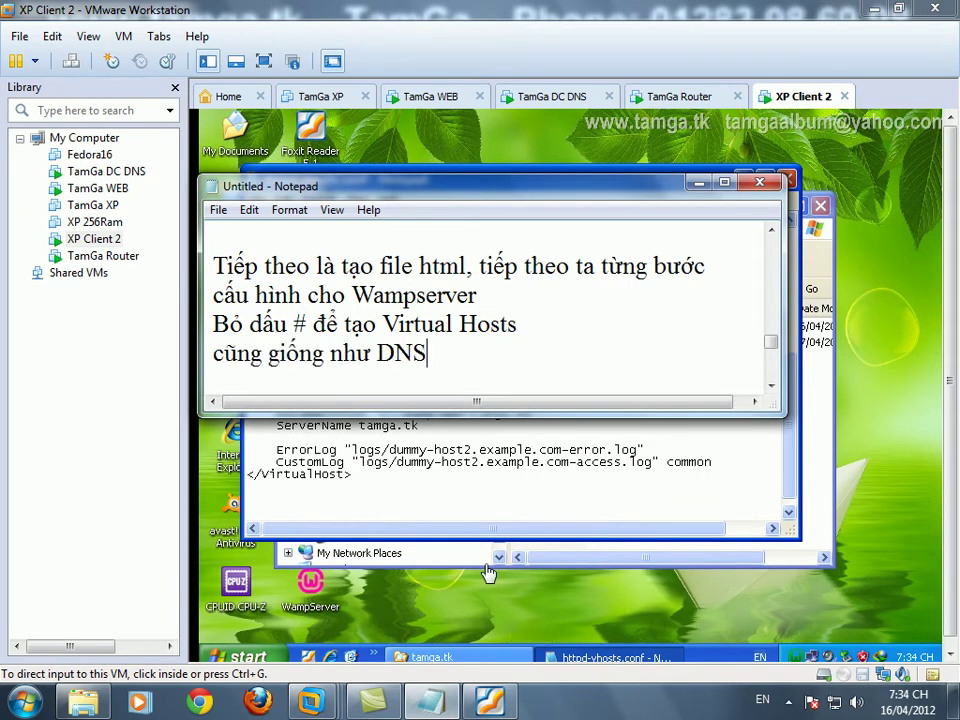
pyautogui.write(', ta cầ')
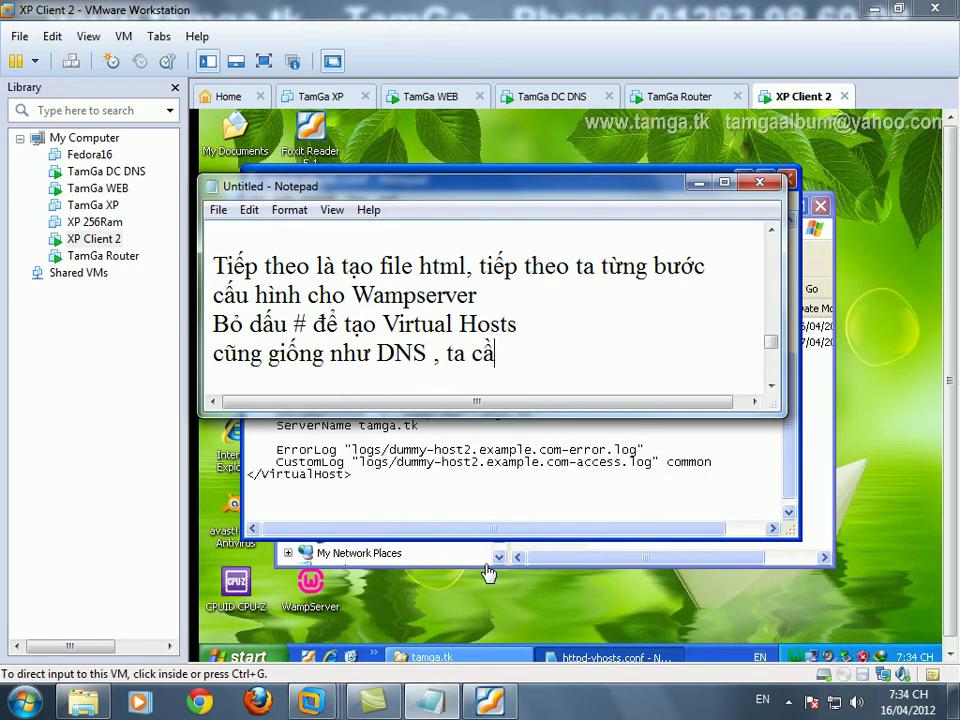
pyautogui.write('n phân giải tên miền')
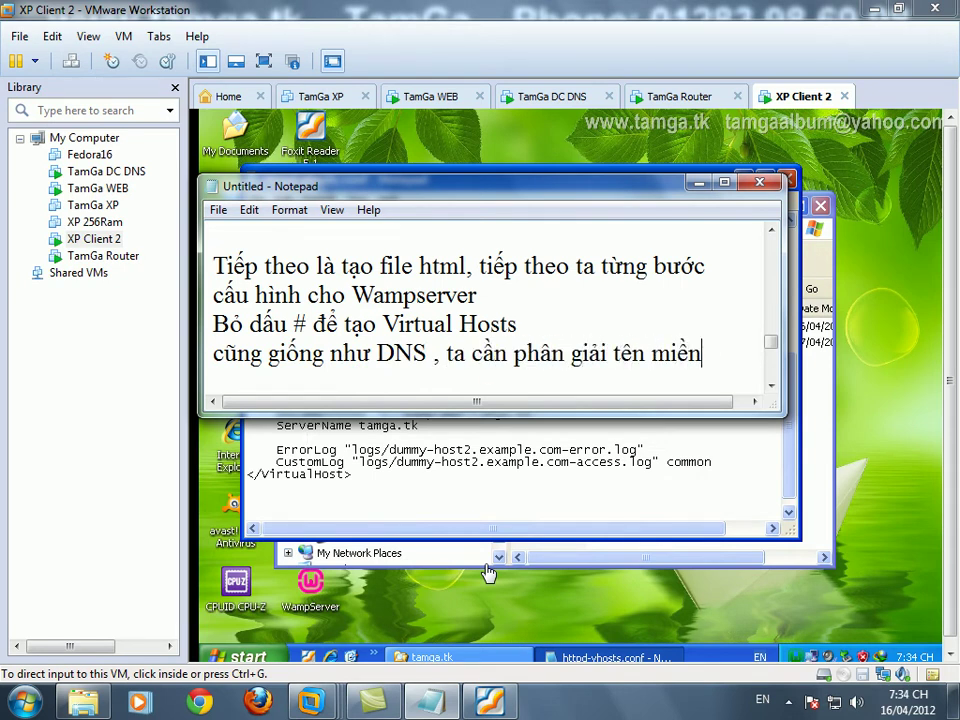
# - End the caption note line and bring httpd-vhosts.conf back to the front
pyautogui.press('Return')
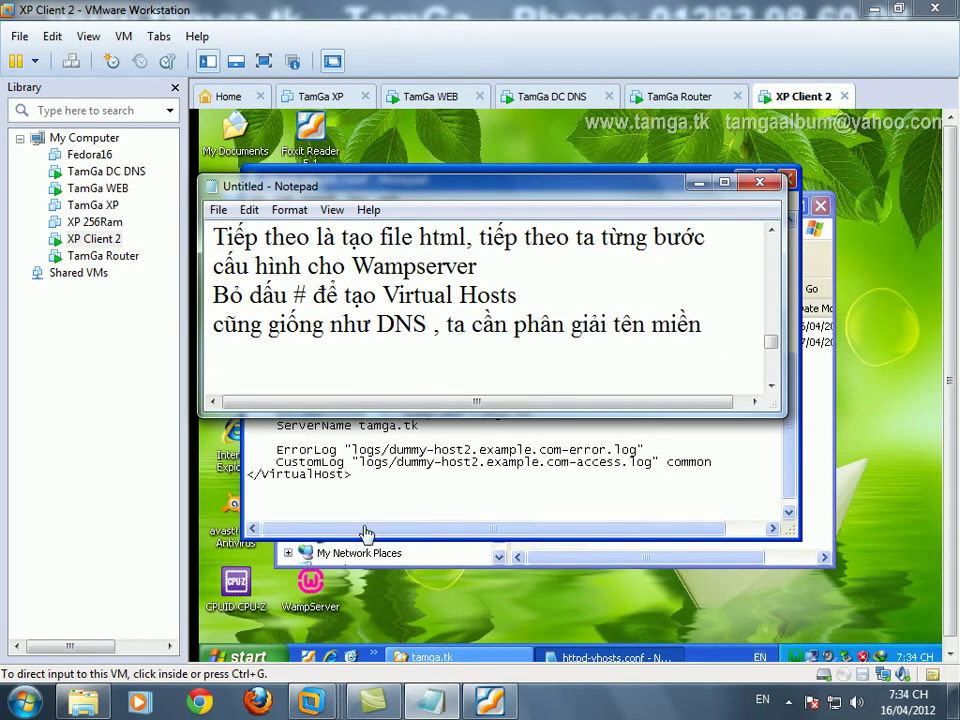
pyautogui.click(318, 437)
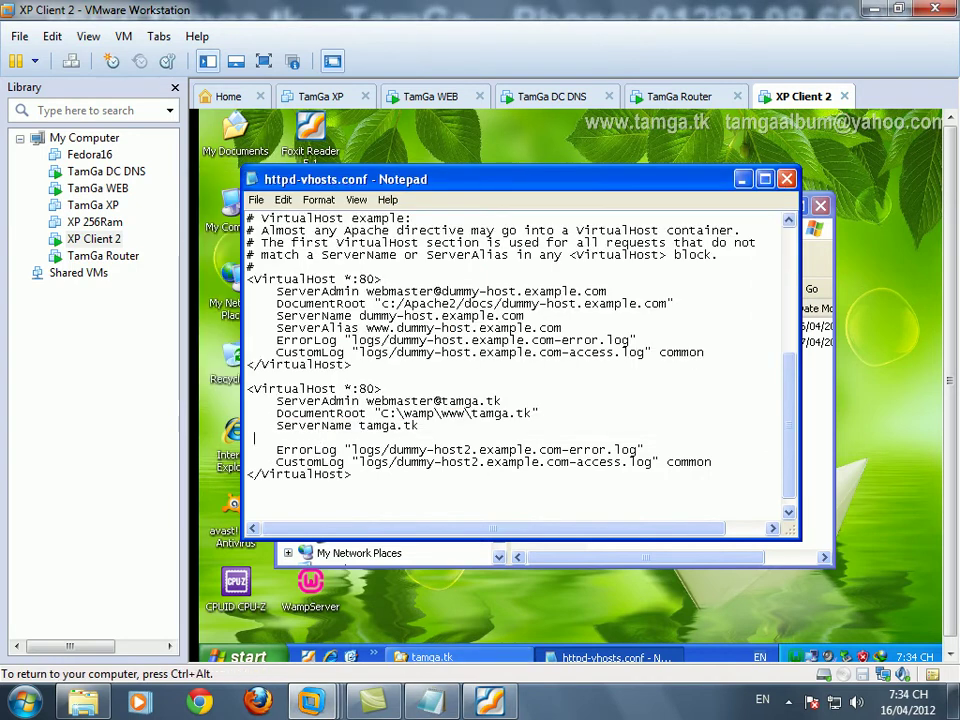
pyautogui.write('ServerAlias')
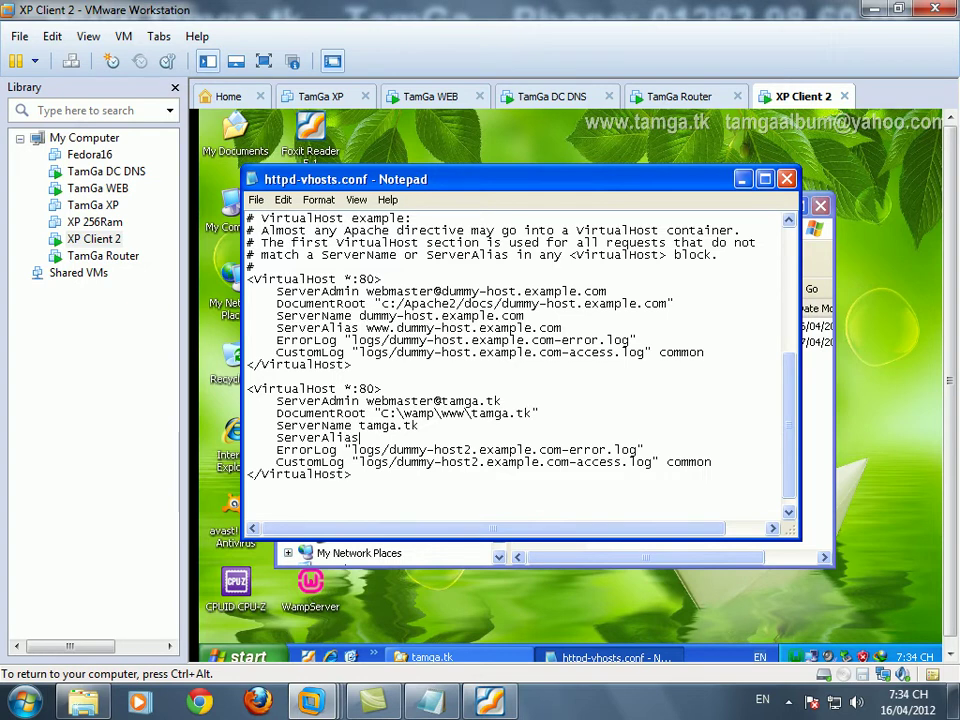
pyautogui.press('BackSpace')
pyautogui.press('BackSpace')
pyautogui.write('as www.tamga.tk')
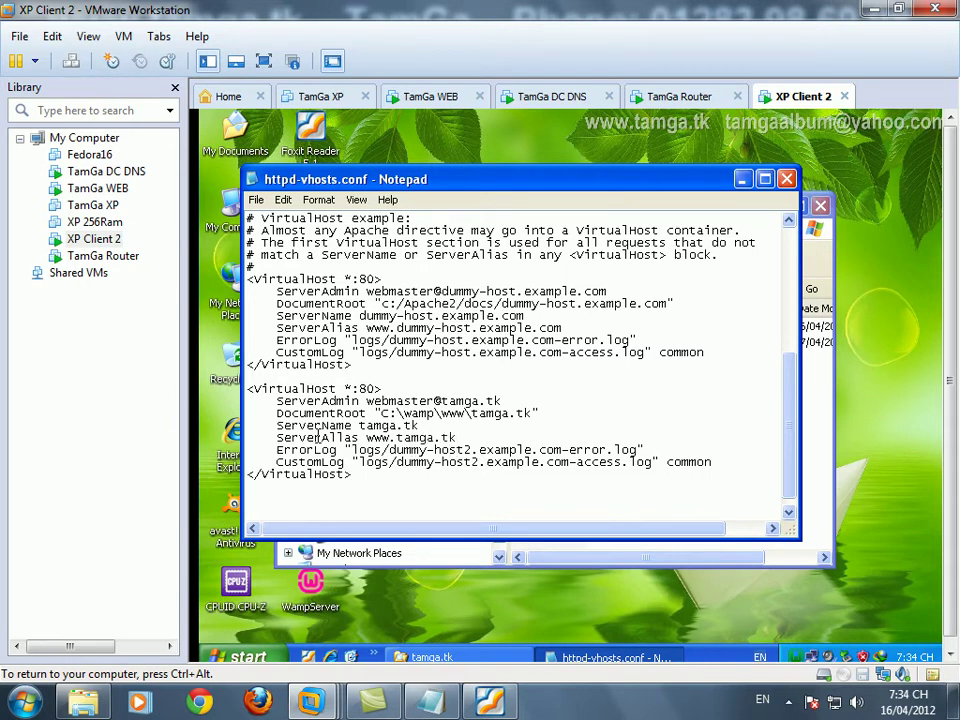
# - Rename the ErrorLog and CustomLog files to logs/tamga.tk-error.log and logs/tamga.tk-access.log
pyautogui.hotkey('shift', 'End')
pyautogui.hotkey('shift', 'Left')
pyautogui.hotkey('shift', 'Left')
pyautogui.hotkey('shift', 'Left')
pyautogui.hotkey('shift', 'Left')
pyautogui.hotkey('shift', 'Left')
pyautogui.hotkey('shift', 'Left')
pyautogui.hotkey('shift', 'Left')
pyautogui.hotkey('shift', 'Left')
pyautogui.hotkey('shift', 'Left')
pyautogui.hotkey('shift', 'Left')
pyautogui.hotkey('shift', 'Left')
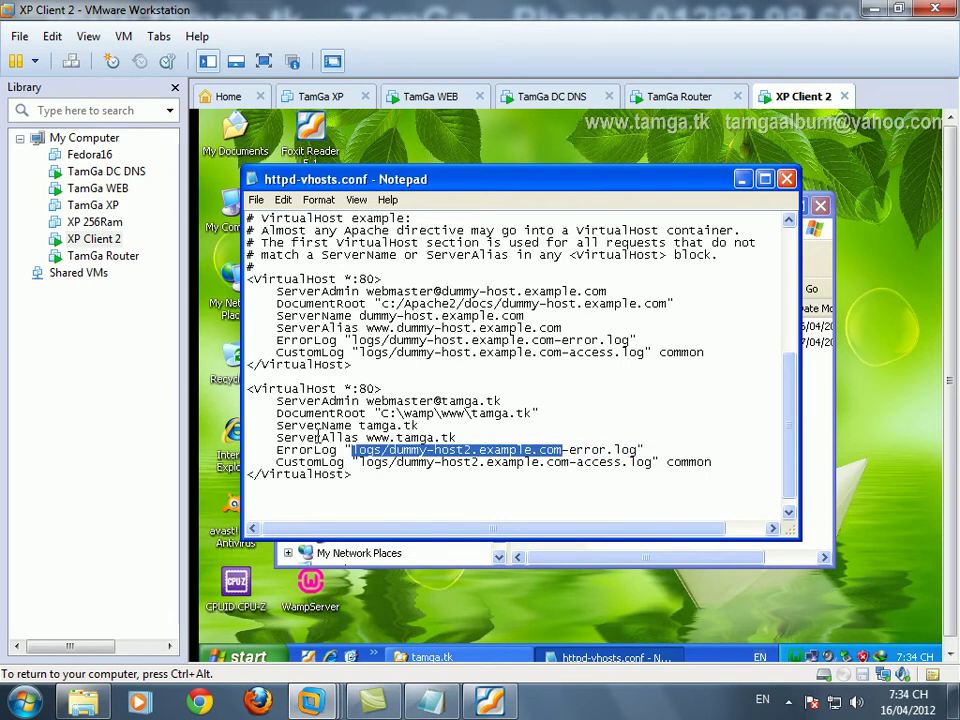
pyautogui.press('Left')
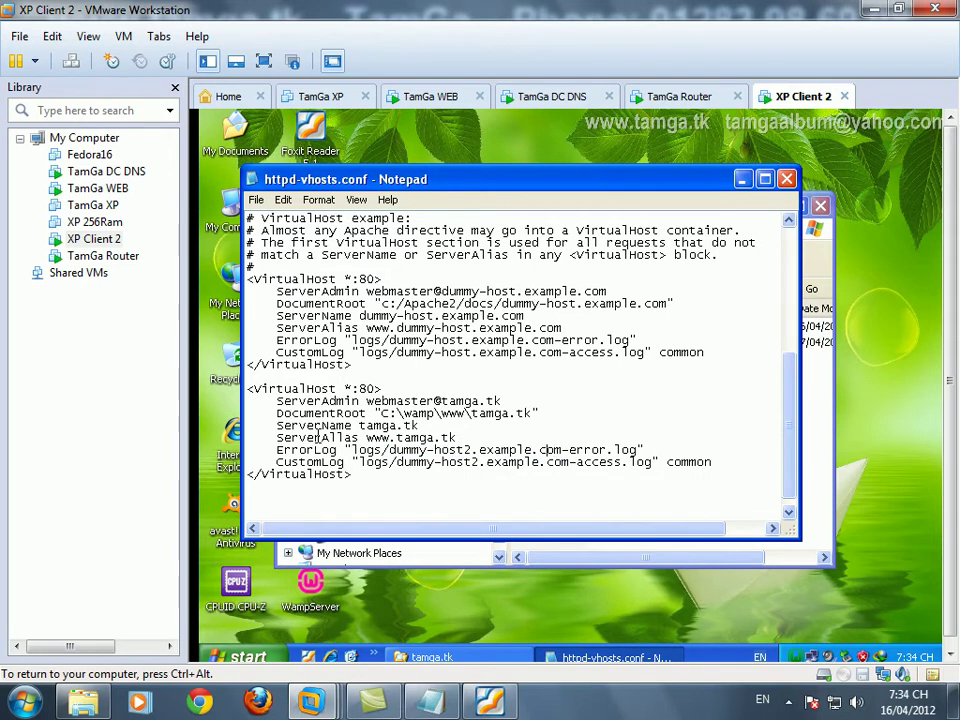
pyautogui.hotkey('shift', 'Left')
pyautogui.hotkey('shift', 'Left')
pyautogui.hotkey('shift', 'Left')
pyautogui.hotkey('shift', 'Left')
pyautogui.hotkey('shift', 'Left')
pyautogui.hotkey('shift', 'Left')
pyautogui.hotkey('shift', 'Left')
pyautogui.hotkey('shift', 'Left')
pyautogui.hotkey('shift', 'Left')
pyautogui.hotkey('shift', 'Left')
pyautogui.hotkey('shift', 'Left')
pyautogui.hotkey('shift', 'Left')
pyautogui.hotkey('shift', 'Left')
pyautogui.hotkey('shift', 'Left')
pyautogui.hotkey('shift', 'Left')
pyautogui.hotkey('shift', 'Left')
pyautogui.hotkey('shift', 'Left')
pyautogui.hotkey('shift', 'Left')
pyautogui.hotkey('shift', 'Left')
pyautogui.hotkey('shift', 'Left')
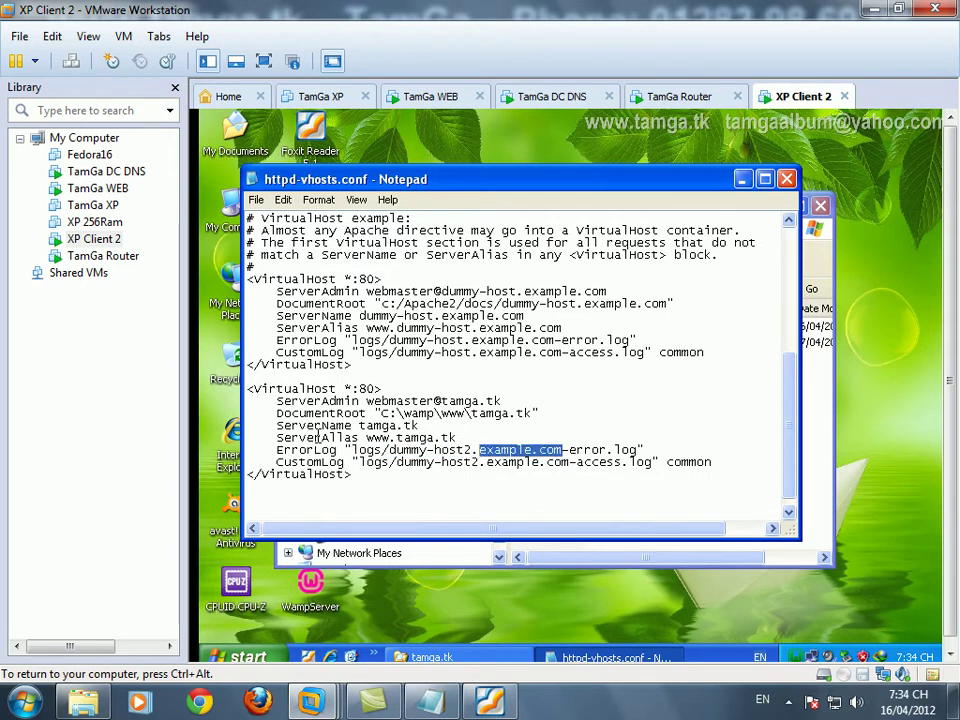
pyautogui.write('tamga.tk')
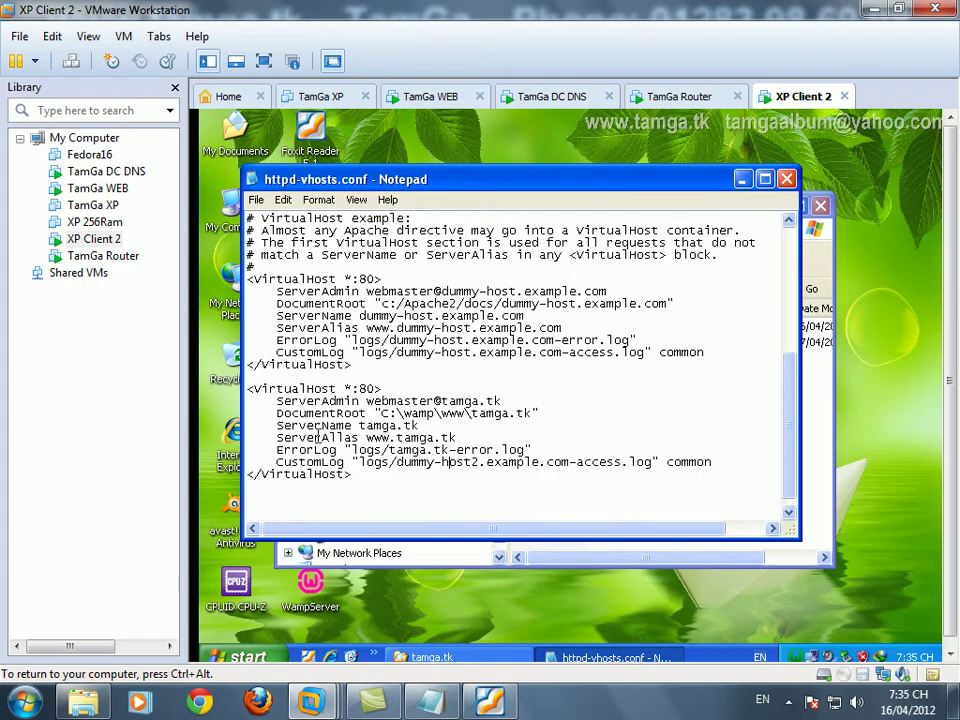
pyautogui.hotkey('shift', 'End')
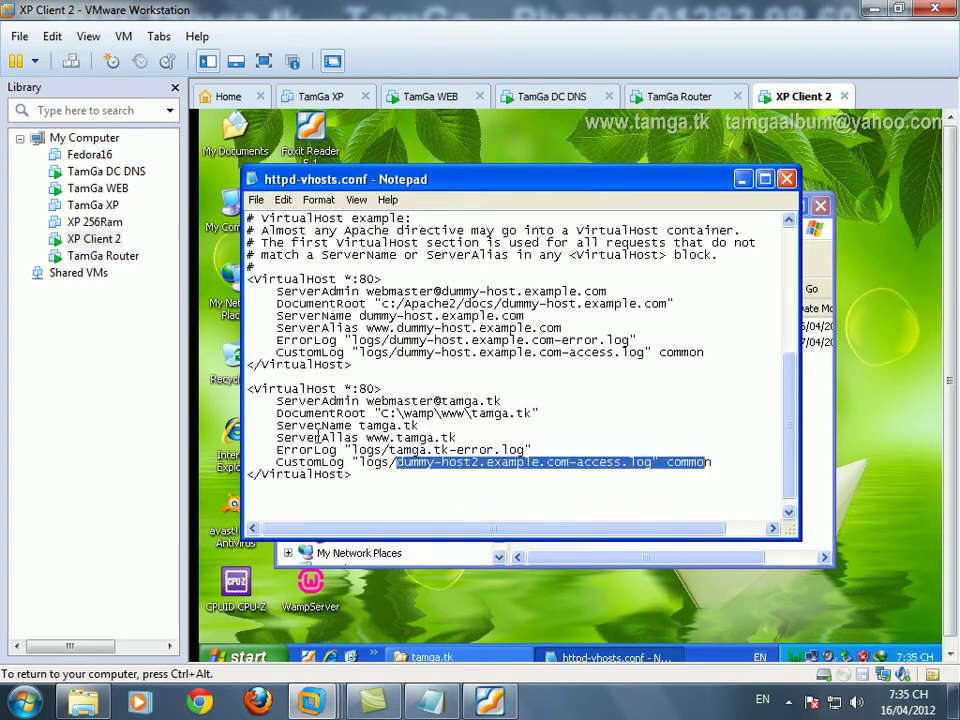
pyautogui.hotkey('shift', 'Left')
pyautogui.hotkey('shift', 'Left')
pyautogui.hotkey('shift', 'Left')
pyautogui.hotkey('shift', 'Left')
pyautogui.hotkey('shift', 'Left')
pyautogui.hotkey('shift', 'Left')
pyautogui.hotkey('shift', 'Left')
pyautogui.hotkey('shift', 'Left')
pyautogui.hotkey('shift', 'Left')
pyautogui.hotkey('shift', 'Left')
pyautogui.hotkey('shift', 'Left')
pyautogui.hotkey('shift', 'Left')
pyautogui.hotkey('shift', 'Left')
pyautogui.hotkey('shift', 'Left')
pyautogui.hotkey('shift', 'Left')
pyautogui.hotkey('shift', 'Left')
pyautogui.hotkey('shift', 'Left')
pyautogui.hotkey('shift', 'Left')
pyautogui.hotkey('shift', 'Left')
pyautogui.write('tamga.tk')
pyautogui.press('Up')
pyautogui.press('Up')
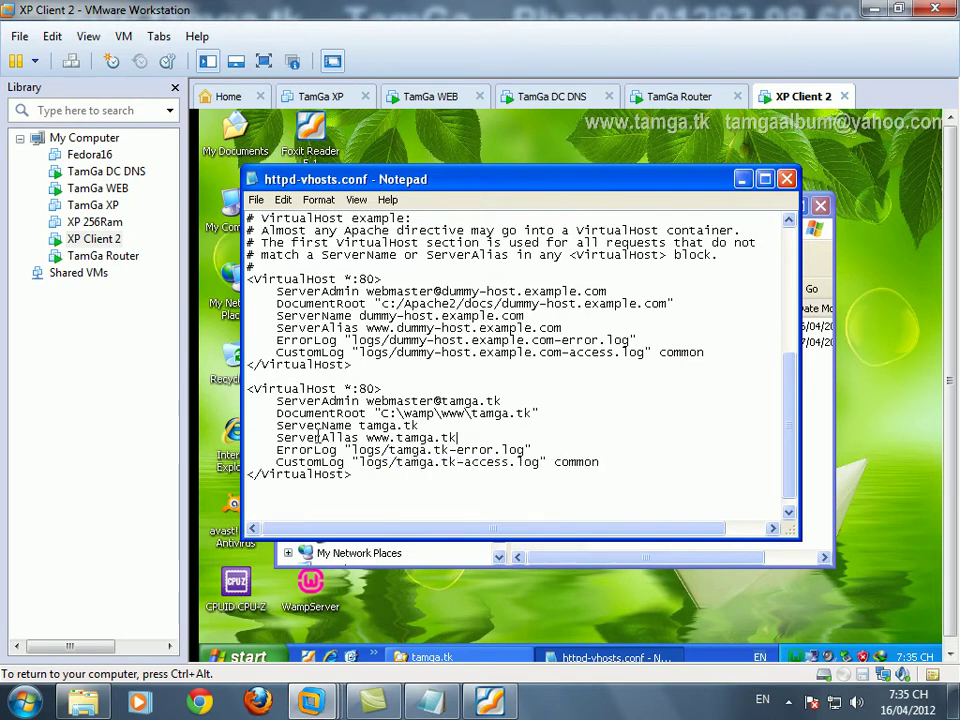
pyautogui.press('Return')
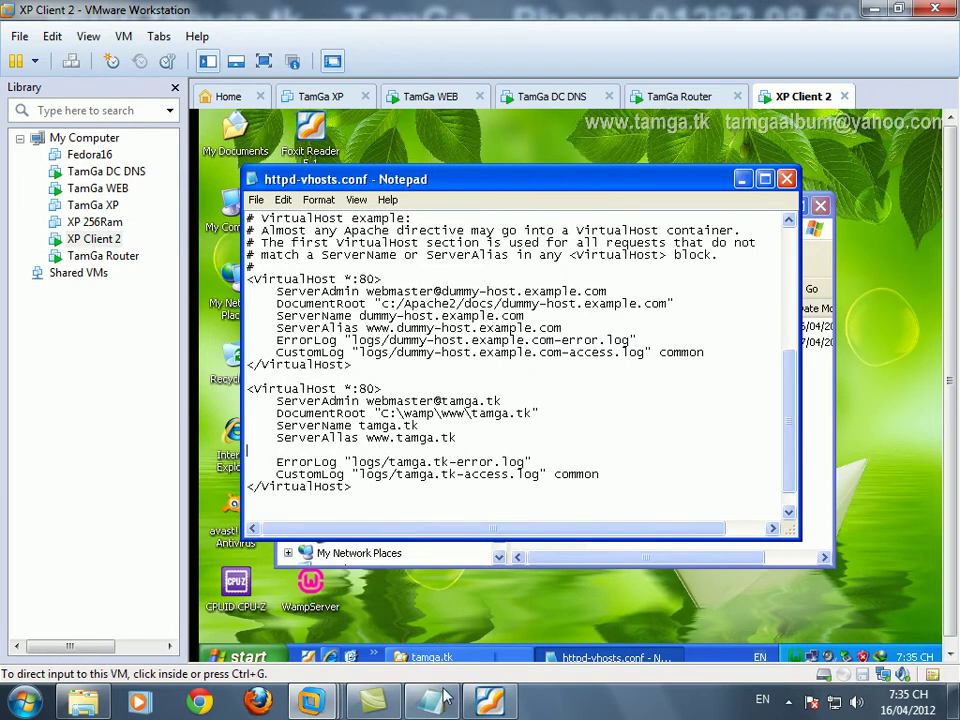
# - Add the line 'tiếp theo giống IIS , tạo trang homepage mặc định' to the Notepad notes, then return to httpd-vhosts.conf
pyautogui.write('tiếp theo giôn')
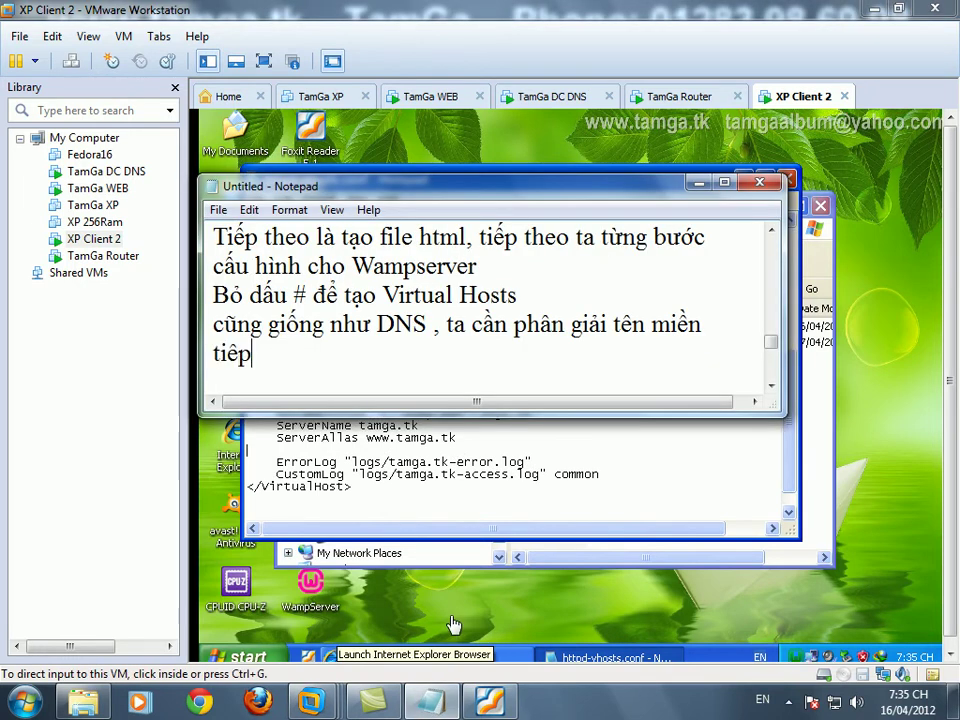
pyautogui.write('gs IIS ')
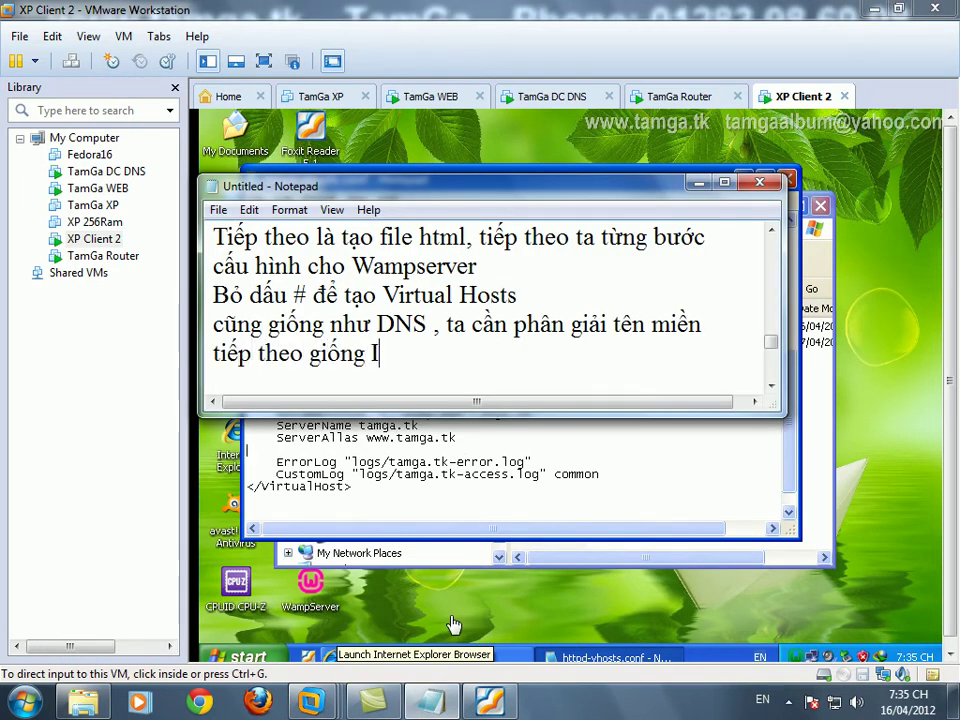
pyautogui.write(', tạo trang ')
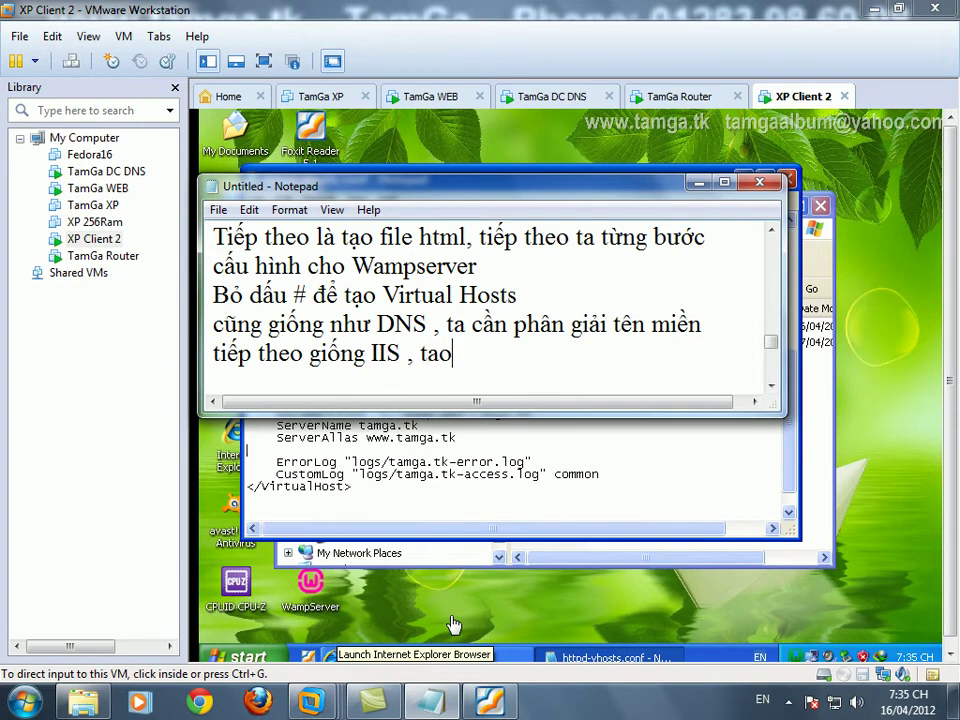
pyautogui.write('hompa')
pyautogui.write('te')
pyautogui.press('BackSpace')
pyautogui.press('BackSpace')
pyautogui.write('pe mã')
pyautogui.press('BackSpace')
pyautogui.press('BackSpace')
pyautogui.press('BackSpace')
pyautogui.press('BackSpace')
pyautogui.press('BackSpace')
pyautogui.write('ge')
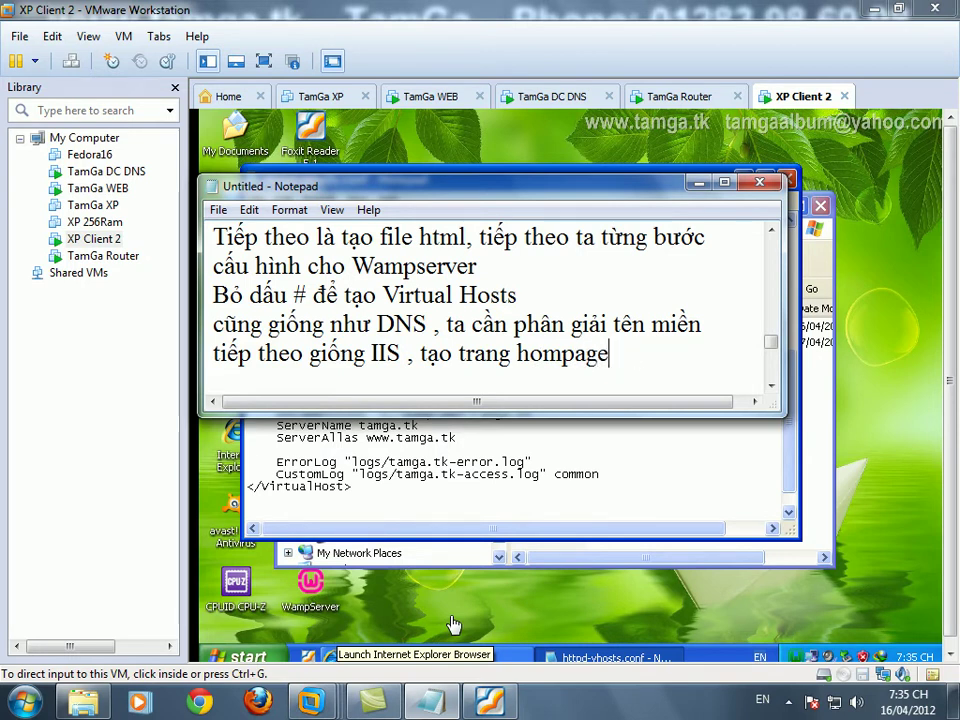
pyautogui.press('Left')
pyautogui.press('Left')
pyautogui.press('Left')
pyautogui.press('Left')
pyautogui.press('Left')
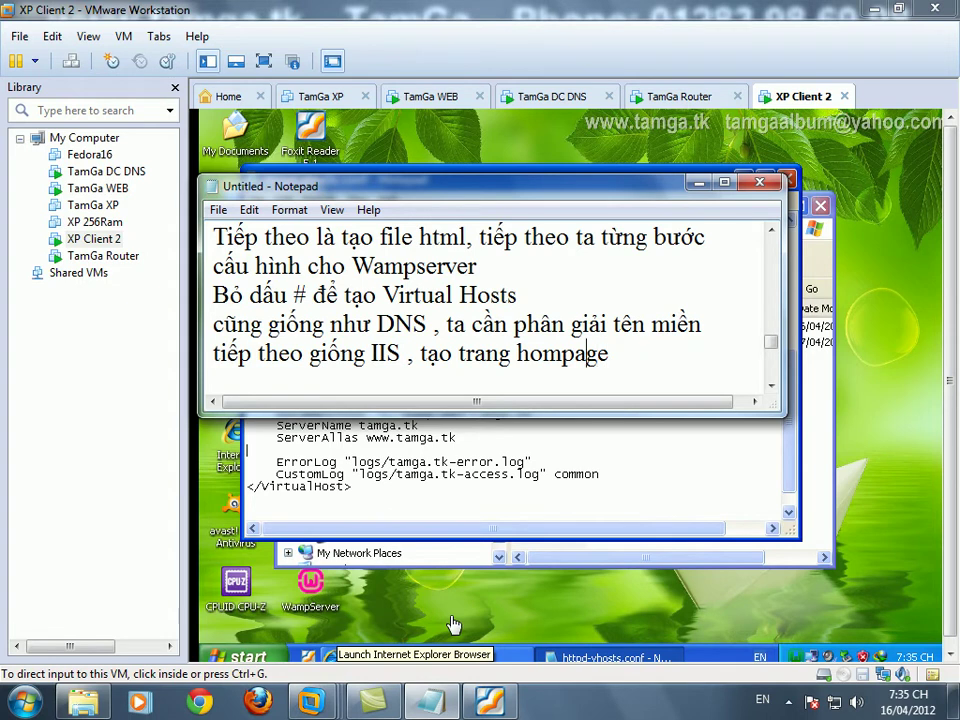
pyautogui.write('e')
pyautogui.press('End')
pyautogui.write('mặc đinh')
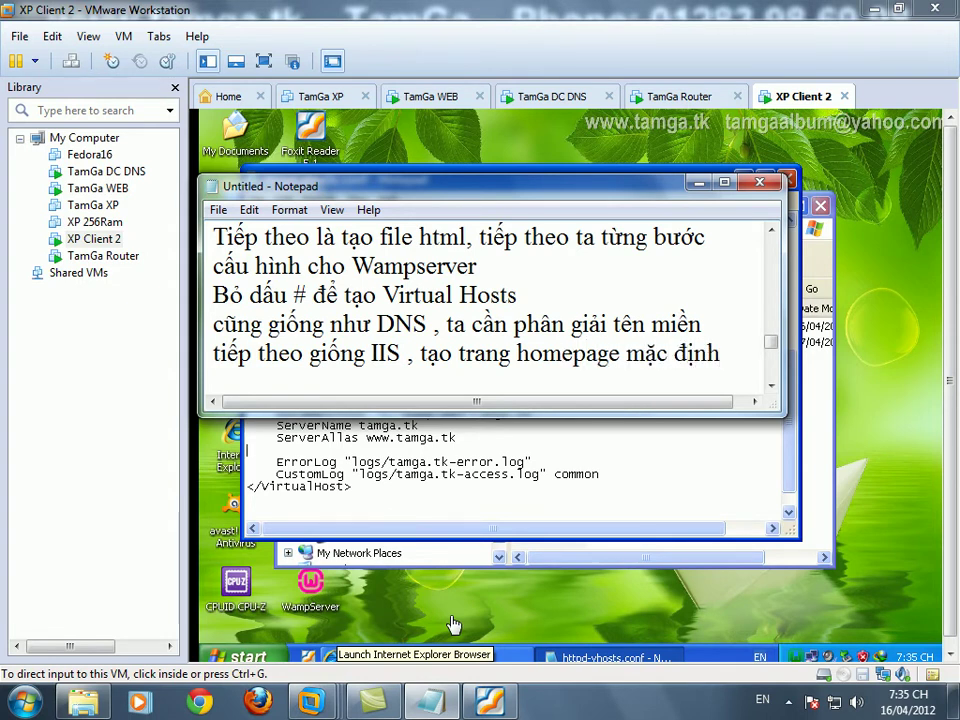
pyautogui.press('Return')
pyautogui.click(430, 657)
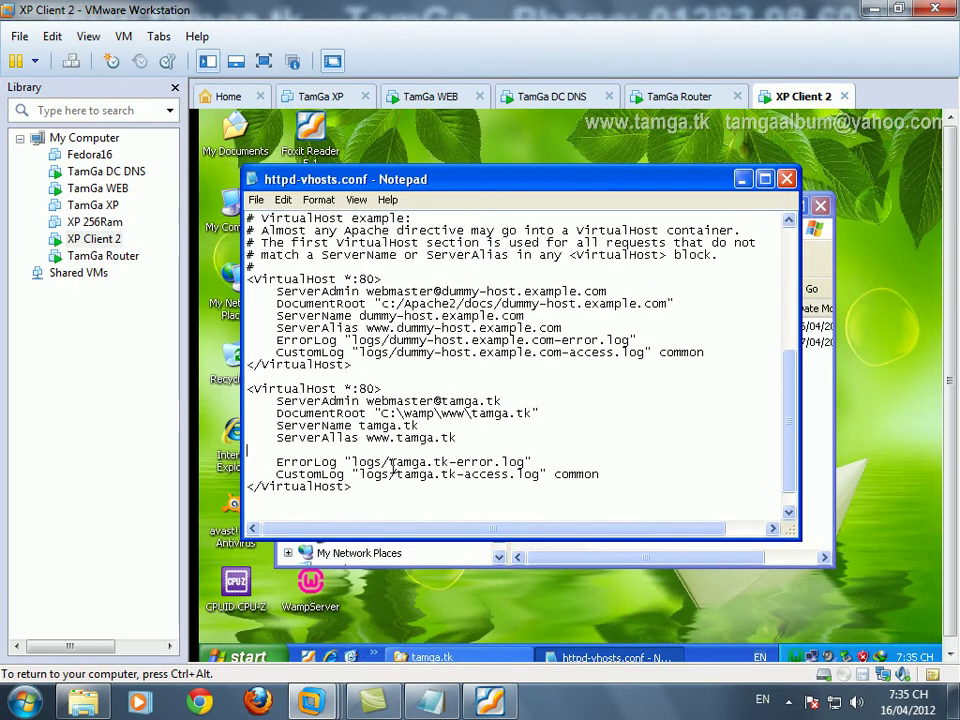
# - Insert 'DirectoryIndex tamga.htm' on the blank line above ErrorLog in the tamga.tk VirtualHost block
pyautogui.press('Up')
pyautogui.write('DirectoryIndex tamga.htm')
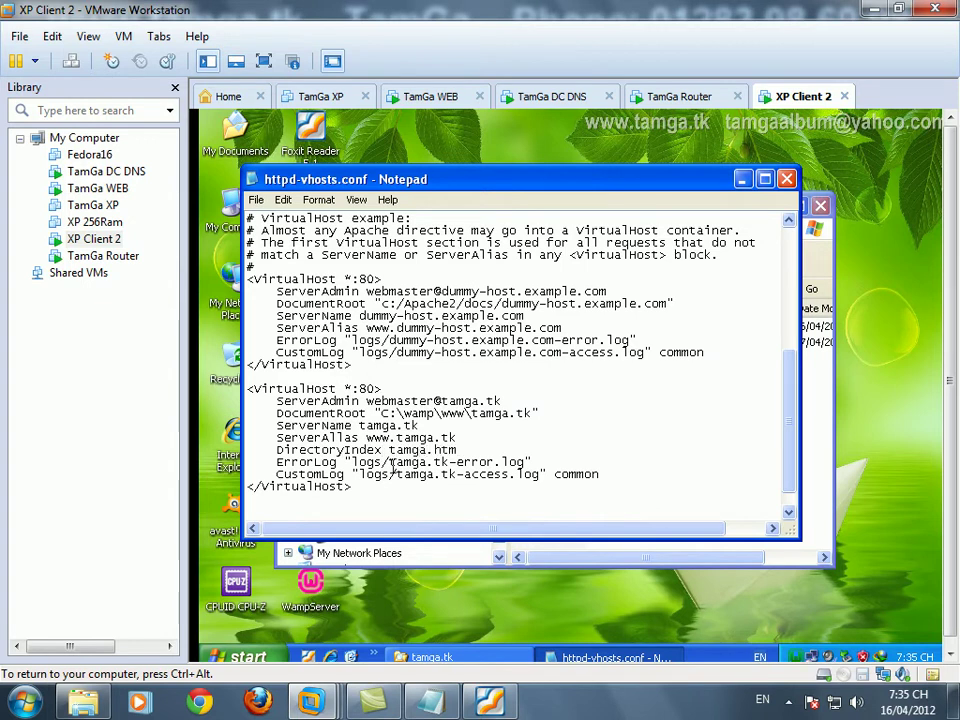
pyautogui.click(256, 199)
# - Save and close httpd-vhosts.conf, refresh the desktop, and move the tamga.tk folder window aside
pyautogui.click(285, 251)
pyautogui.click(786, 179)
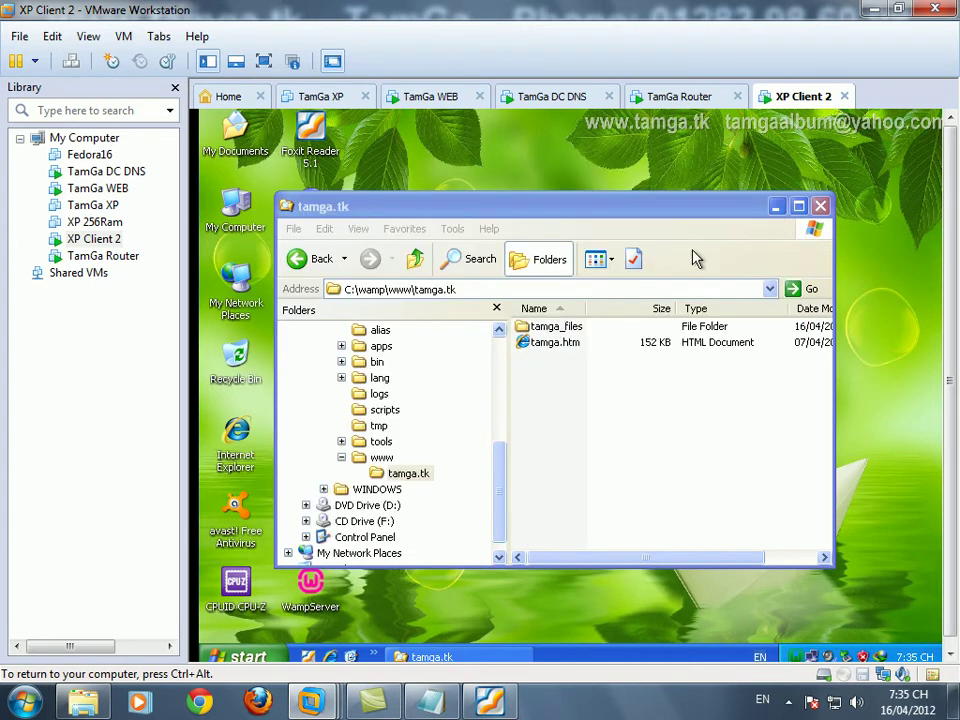
pyautogui.rightClick(471, 614)
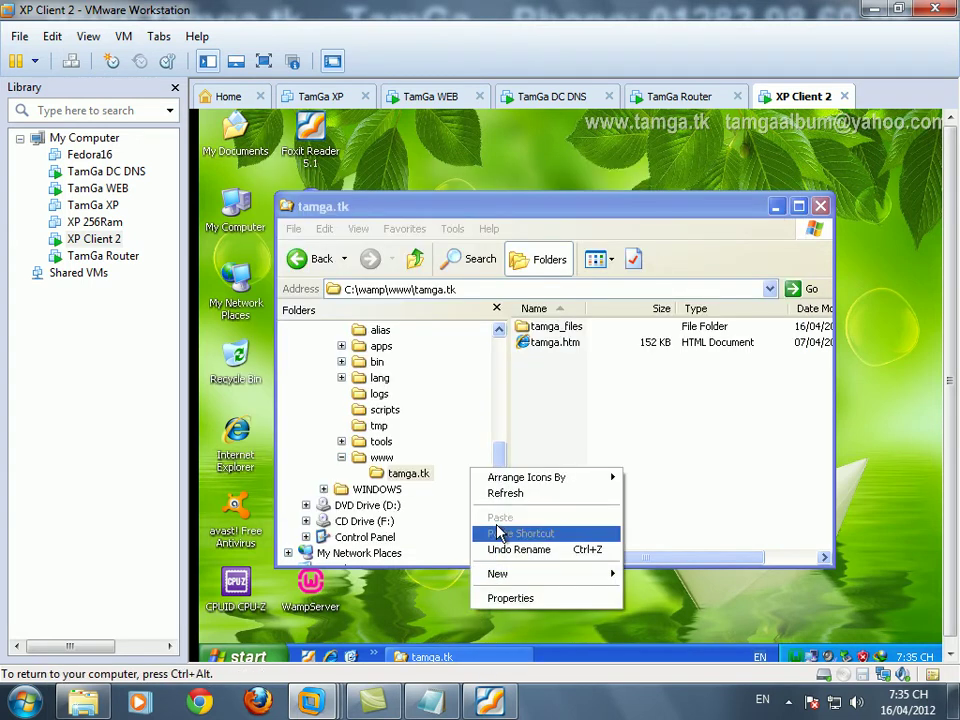
pyautogui.click(505, 493)
pyautogui.moveTo(338, 206); pyautogui.dragTo(432, 209)
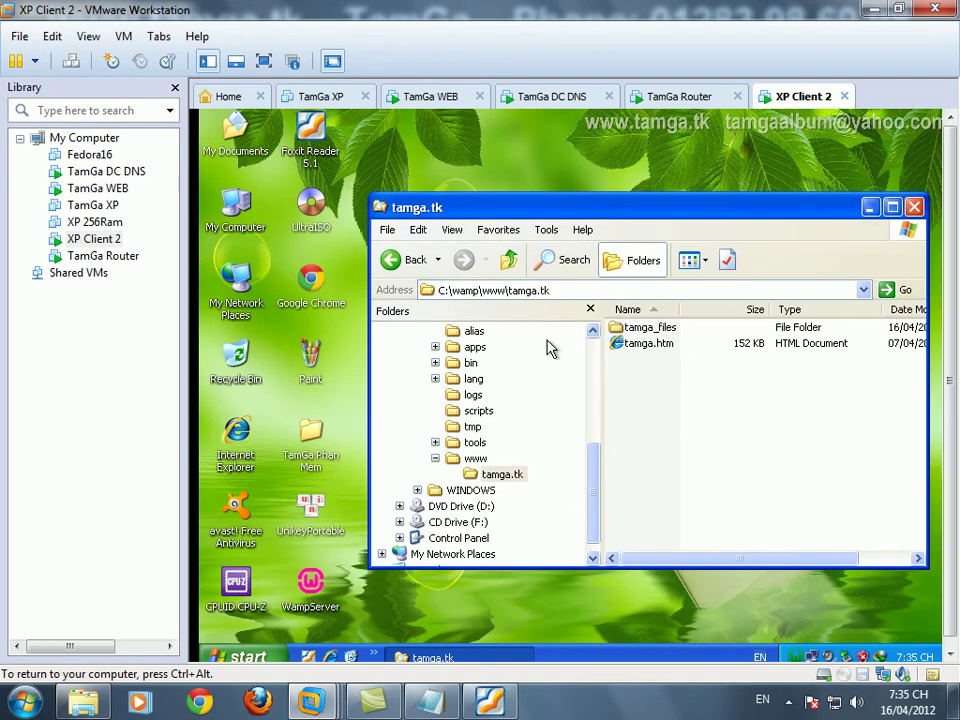
# - Restart all WampServer services from the tray icon
pyautogui.rightClick(794, 658)
pyautogui.click(792, 660)
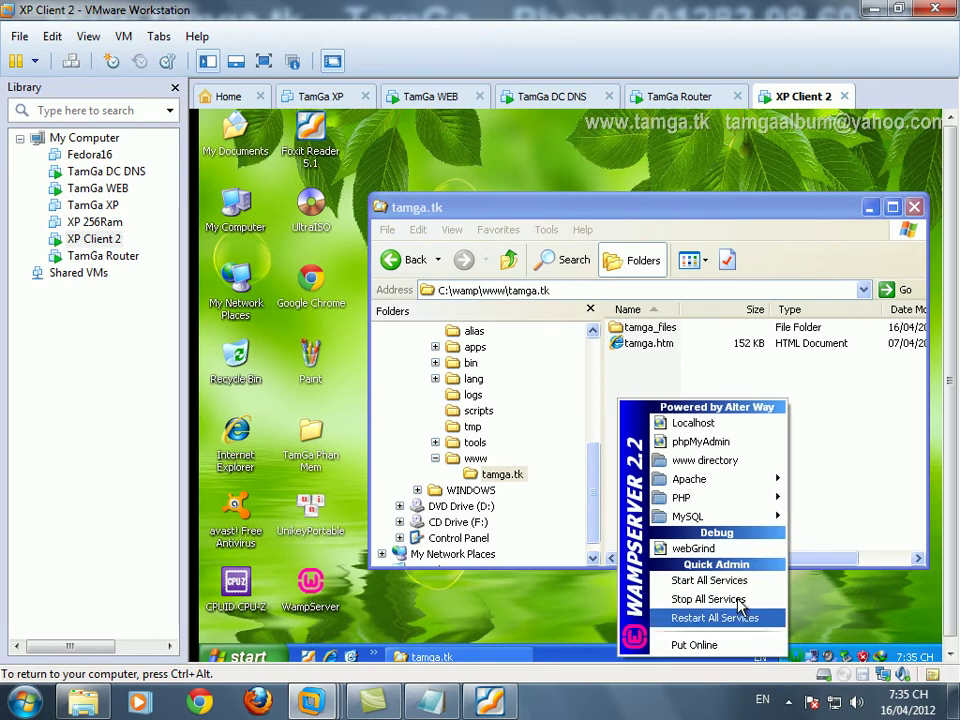
pyautogui.click(735, 619)
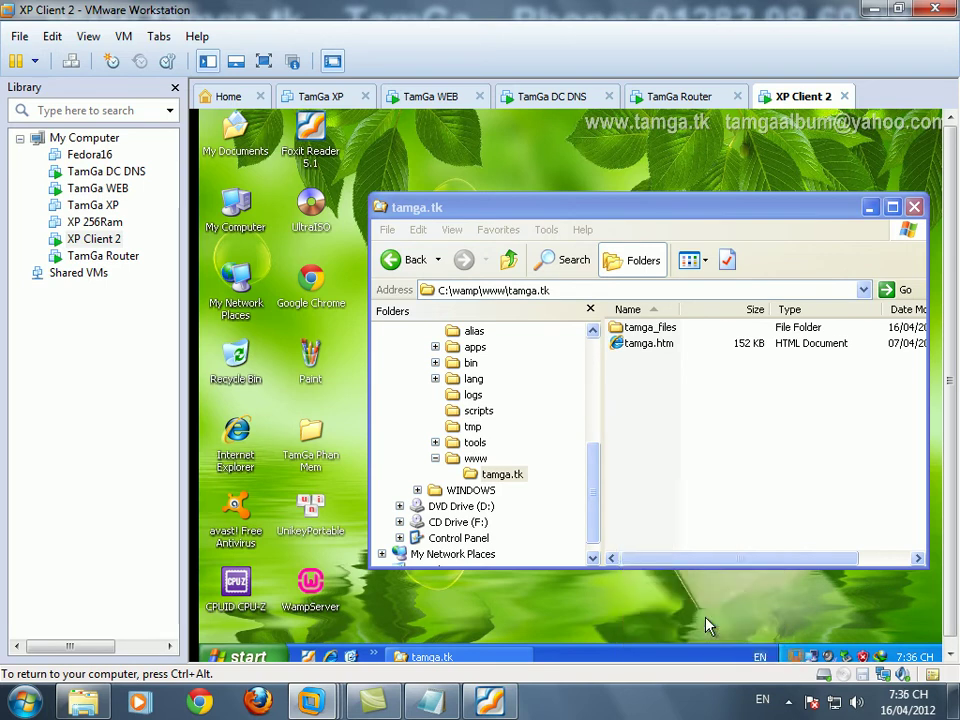
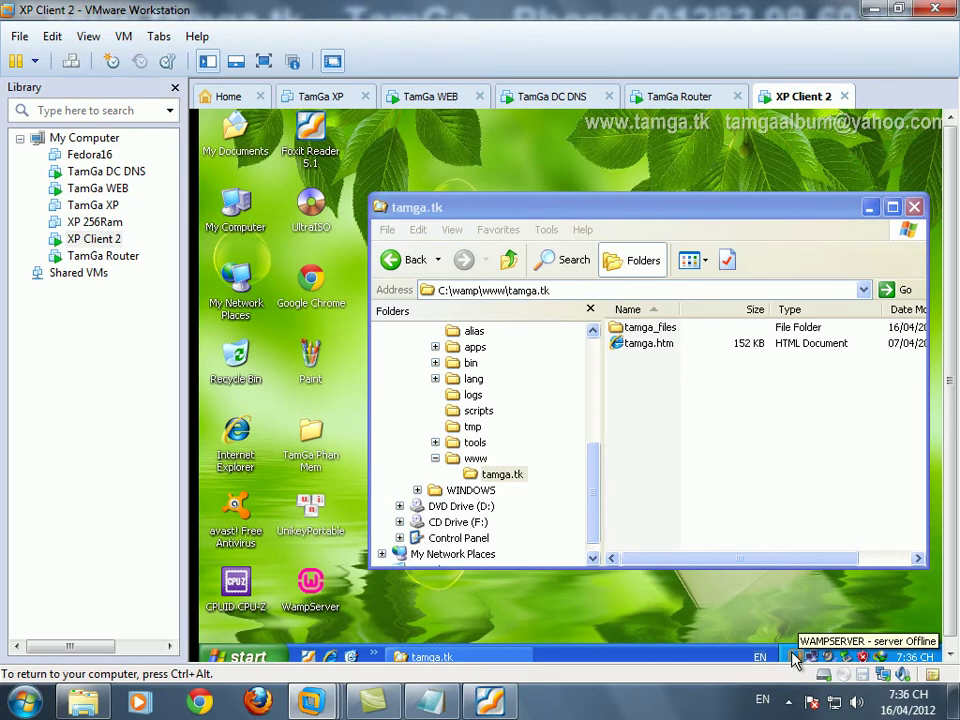
# - Add the host note line 'Lỗi server Offline , ta cần làm tiếp một vài thao tác', then go back to the VM
pyautogui.click(500, 703)
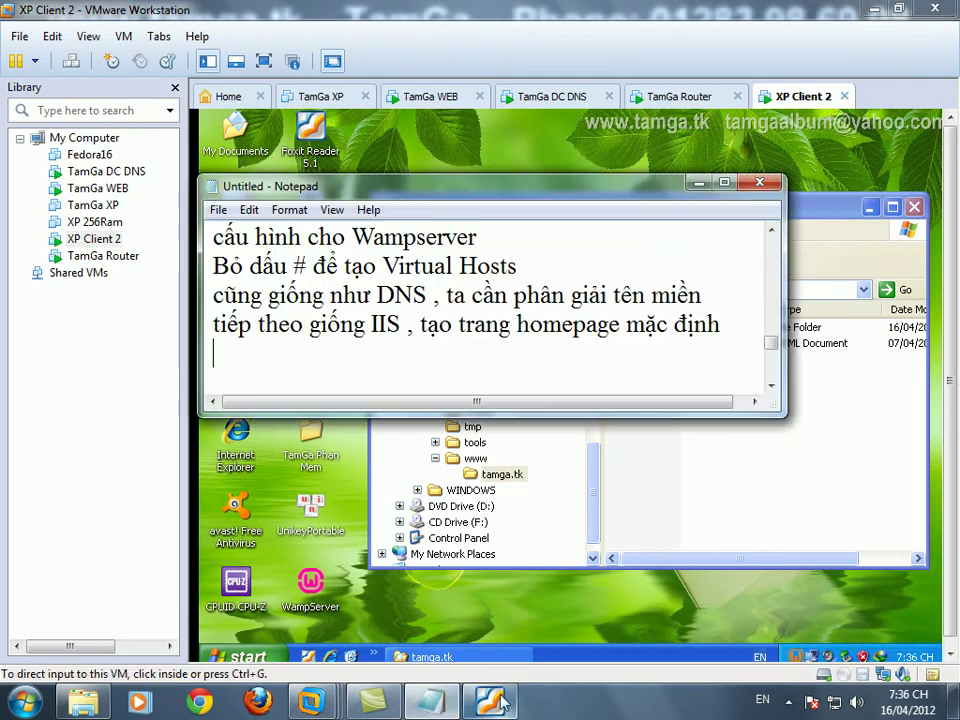
pyautogui.write('Lỗi s')
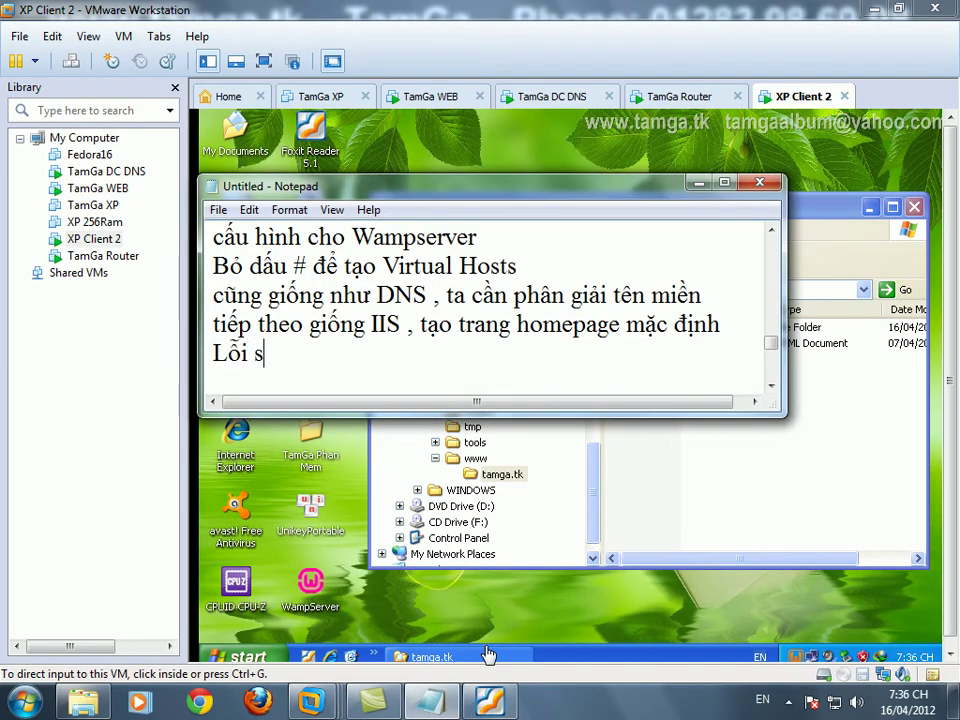
pyautogui.write('ẻver ')
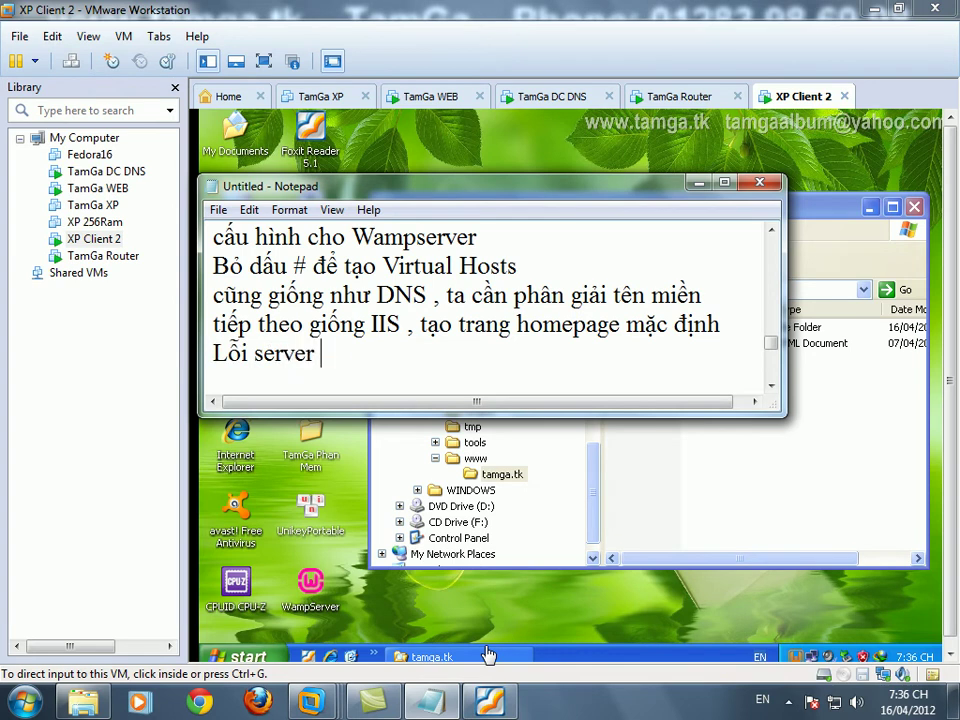
pyautogui.write('Offline , ')
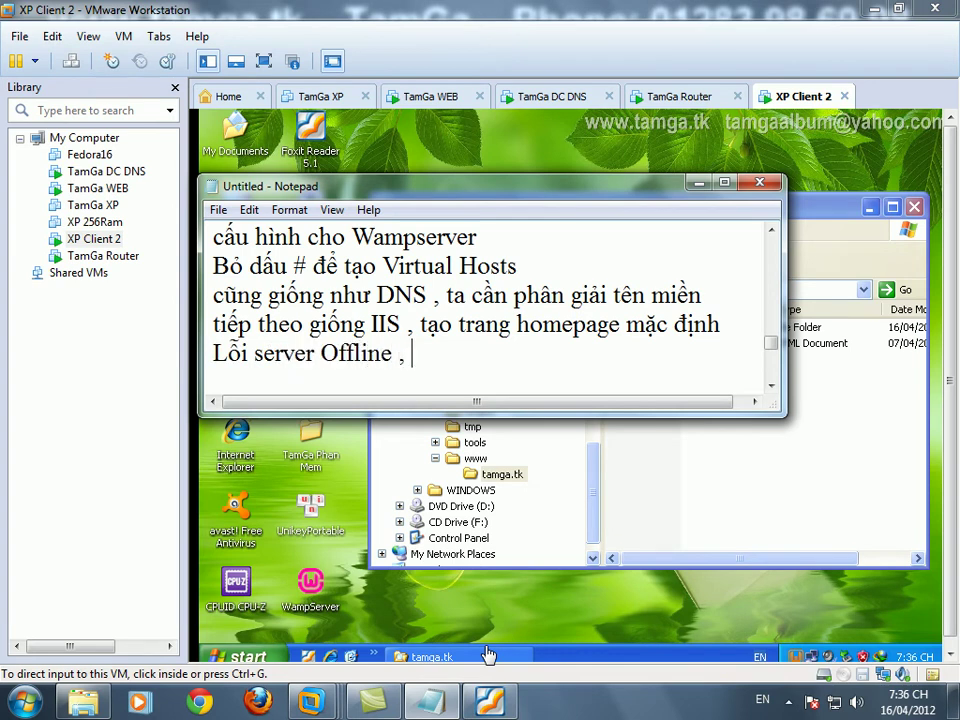
pyautogui.write('ta cần làm tiếp một vài thao tác')
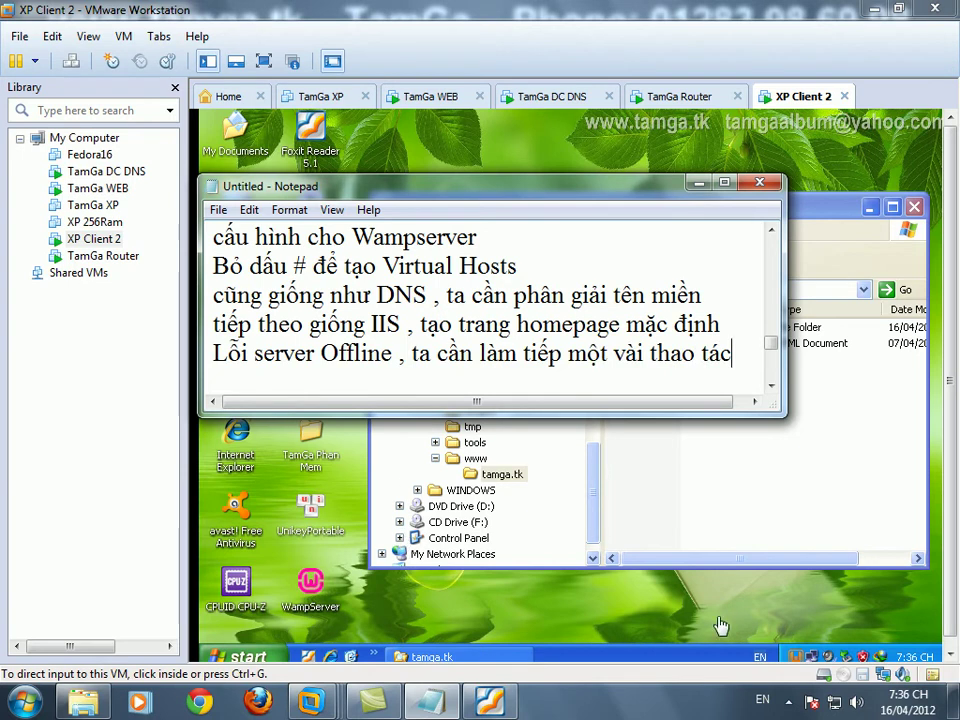
pyautogui.click(673, 611)
# - Open Local Disk (C:) and its WINDOWS folder, showing the hidden folder contents
pyautogui.moveTo(593, 480); pyautogui.dragTo(596, 403)
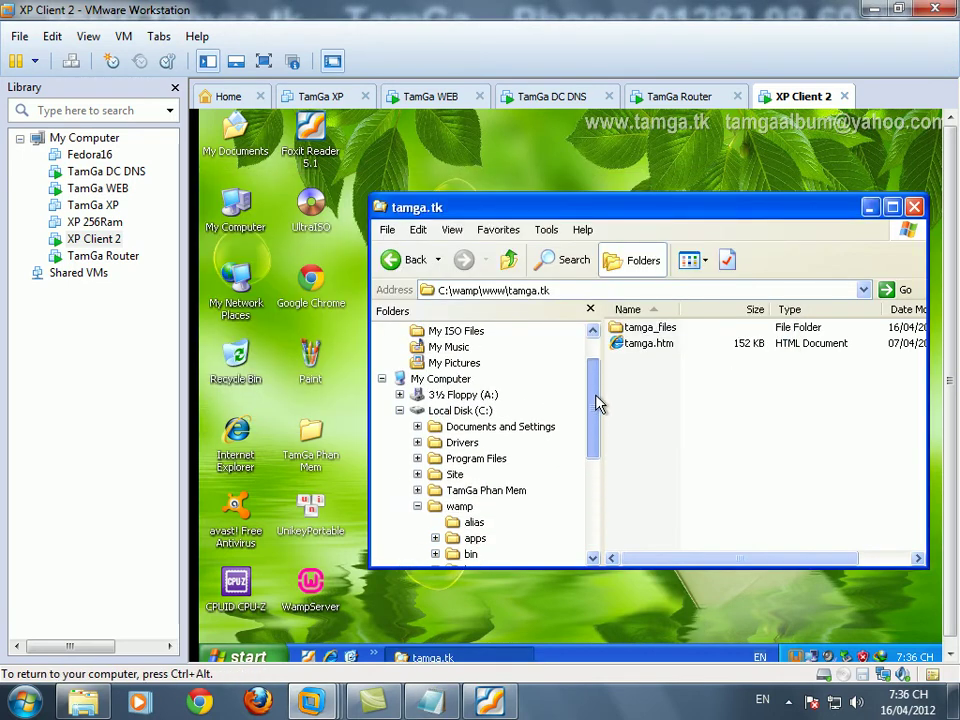
pyautogui.click(459, 410)
pyautogui.click(418, 507)
pyautogui.scroll(-1, 598, 515)
pyautogui.click(478, 475)
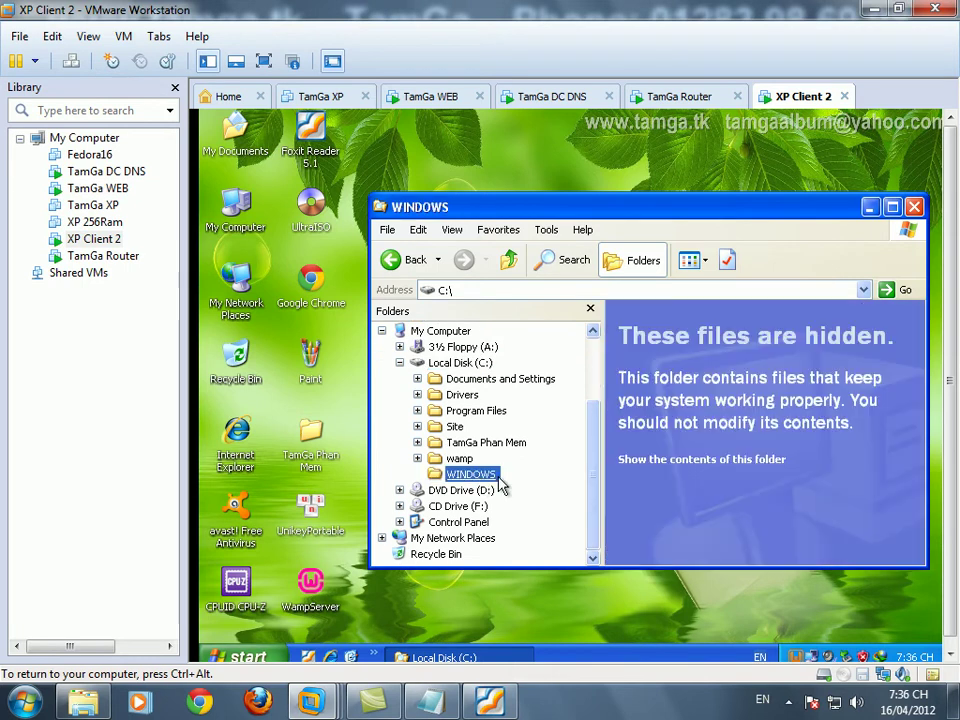
pyautogui.click(680, 456)
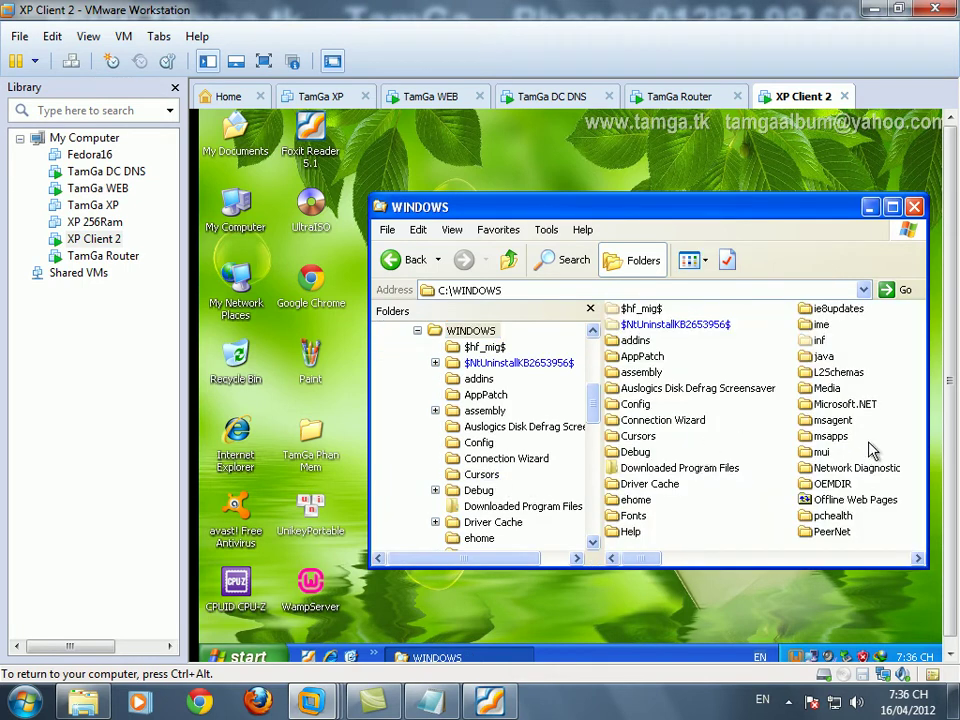
# - Go into system32, drivers, then etc, and maximize the etc window
pyautogui.write('system')
pyautogui.doubleClick(650, 453)
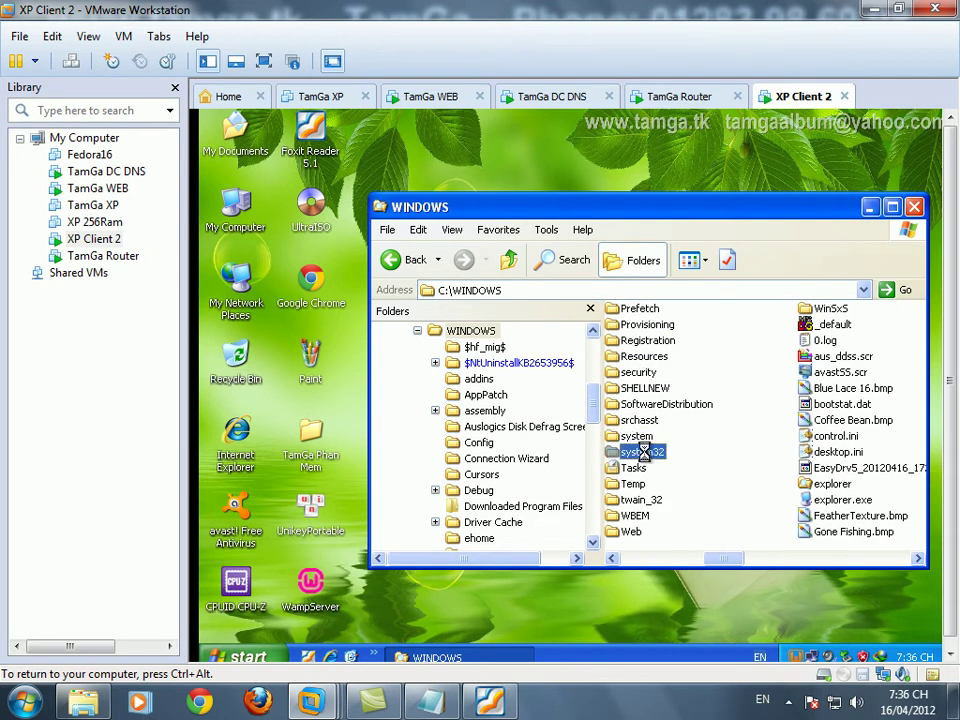
pyautogui.click(660, 461)
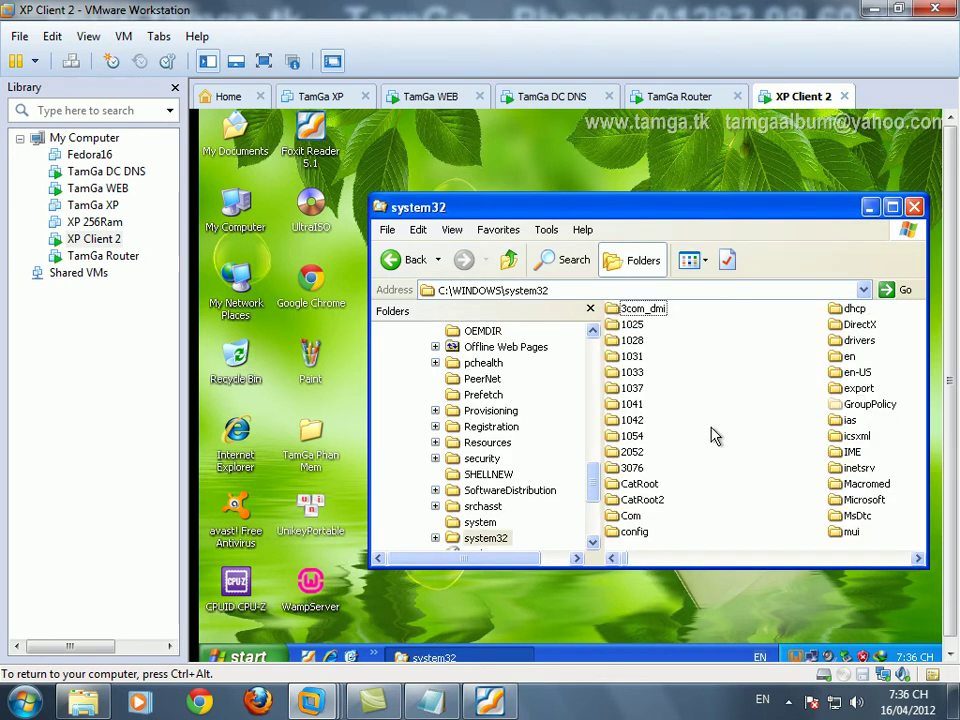
pyautogui.write('drivers')
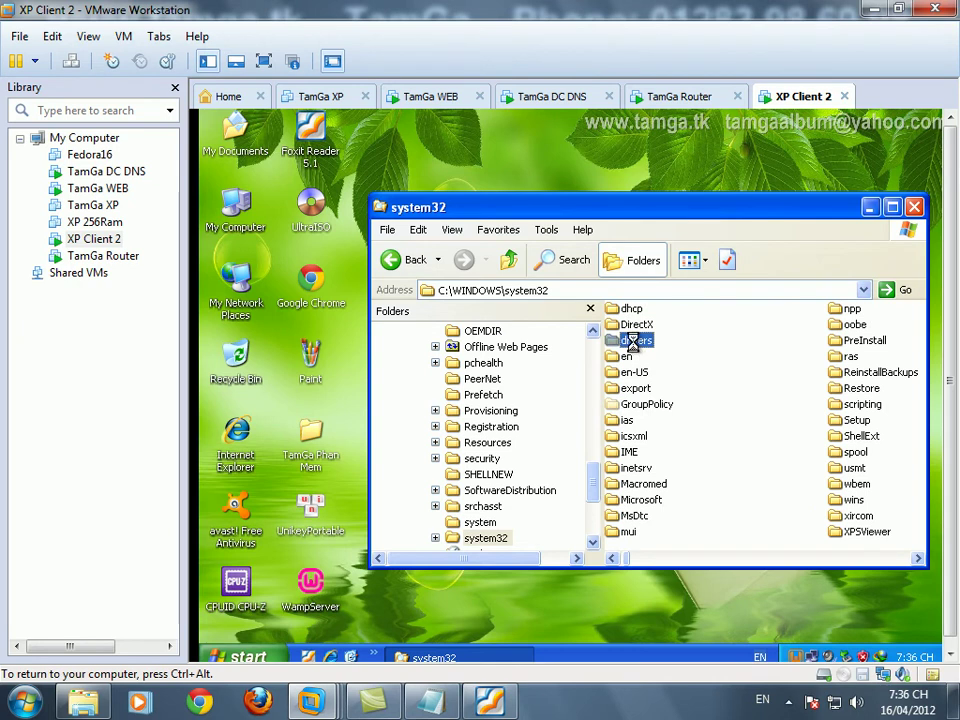
pyautogui.doubleClick(634, 338)
pyautogui.doubleClick(710, 320)
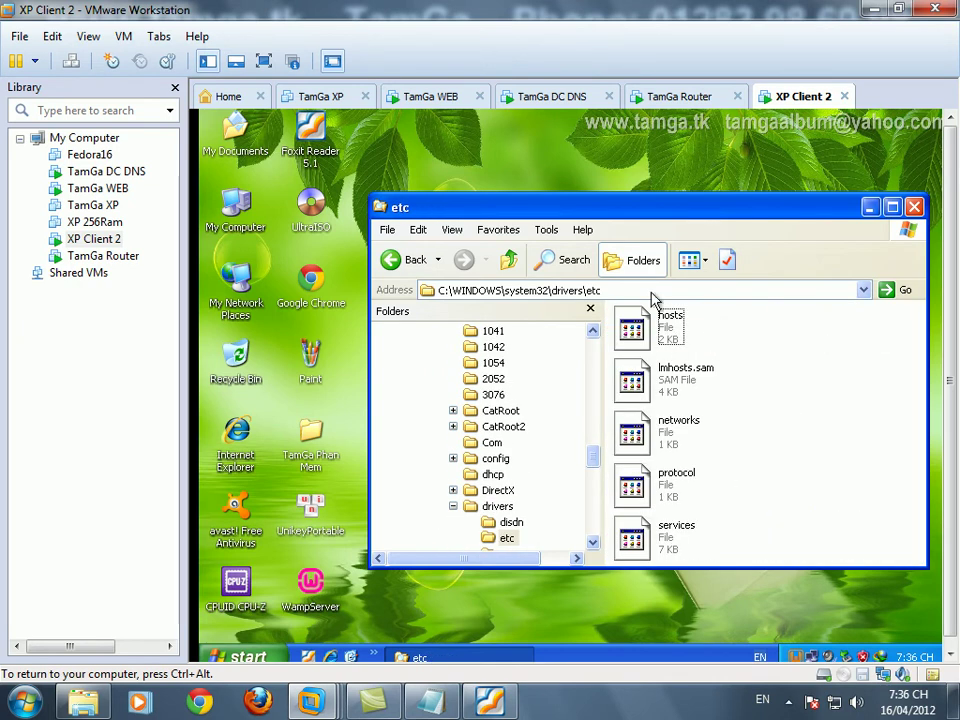
pyautogui.doubleClick(665, 213)
pyautogui.moveTo(420, 470); pyautogui.dragTo(422, 318)
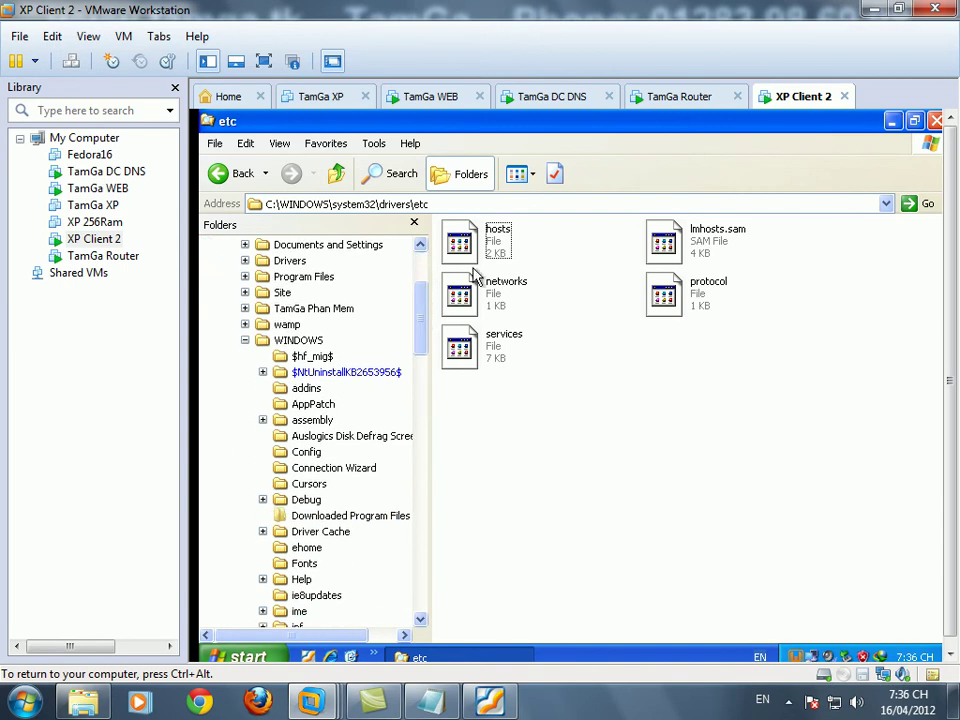
# - Open the hosts file in Notepad
pyautogui.click(490, 240)
pyautogui.rightClick(490, 240)
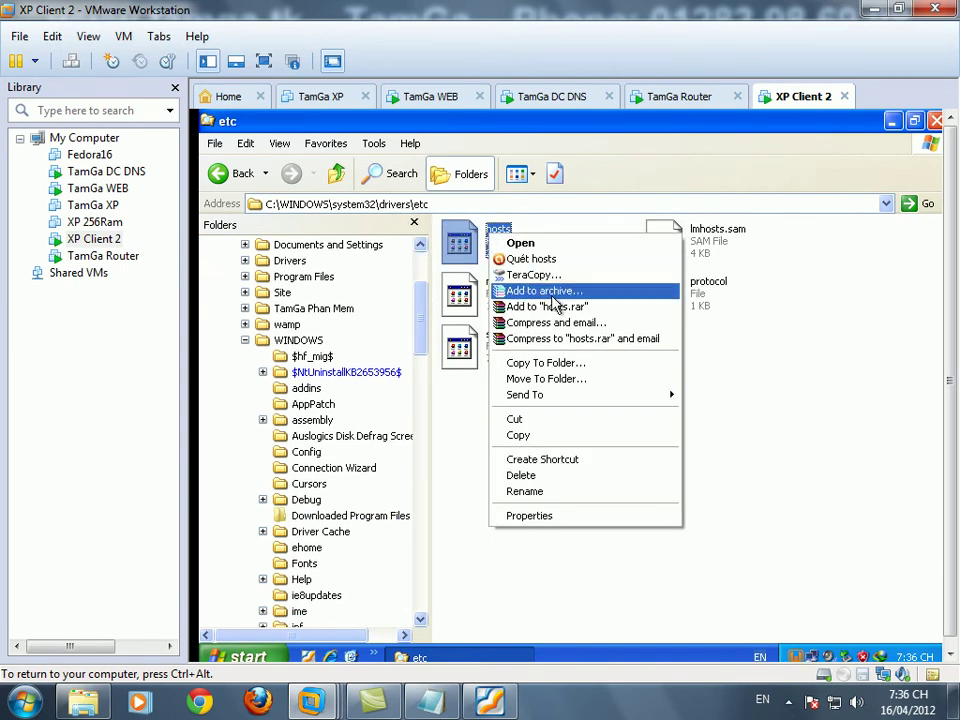
pyautogui.click(540, 243)
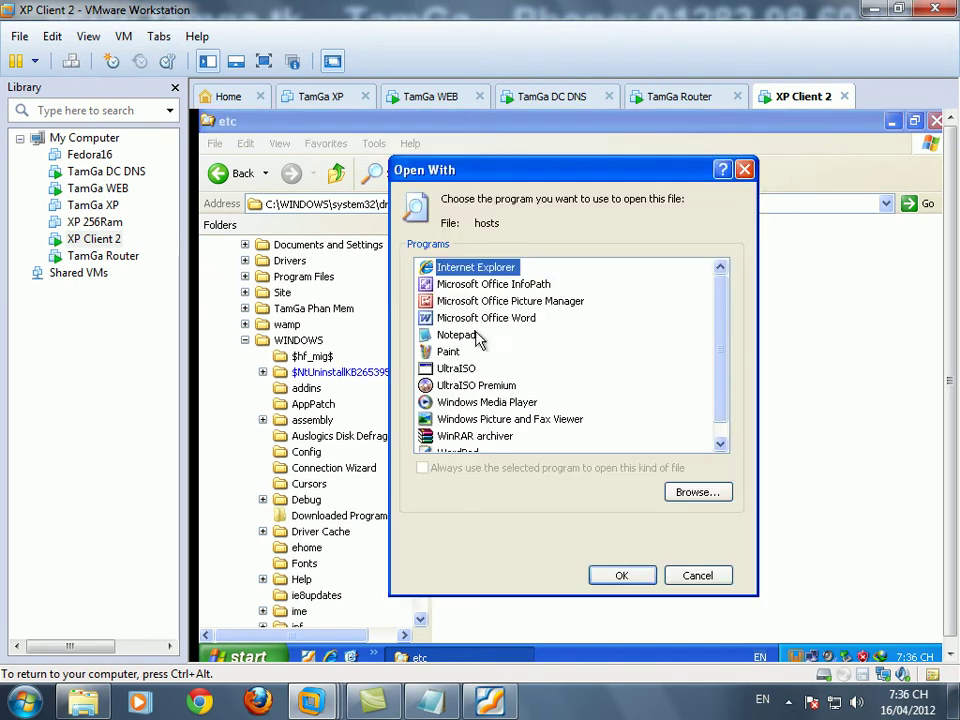
pyautogui.click(460, 337)
pyautogui.click(617, 575)
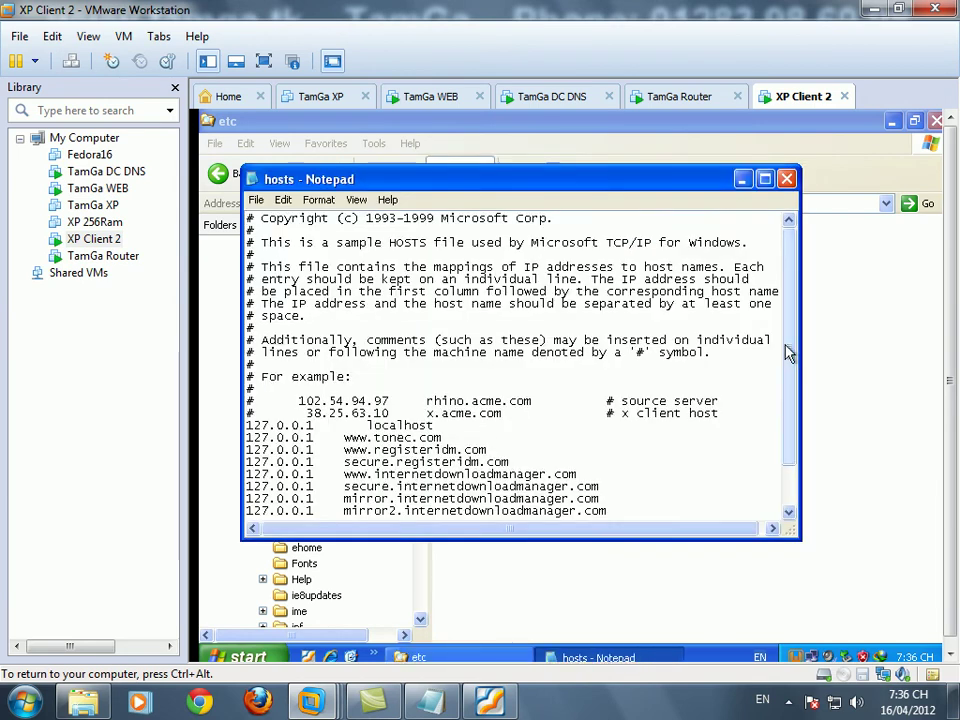
pyautogui.scroll(-1, 797, 462)
pyautogui.click(452, 510)
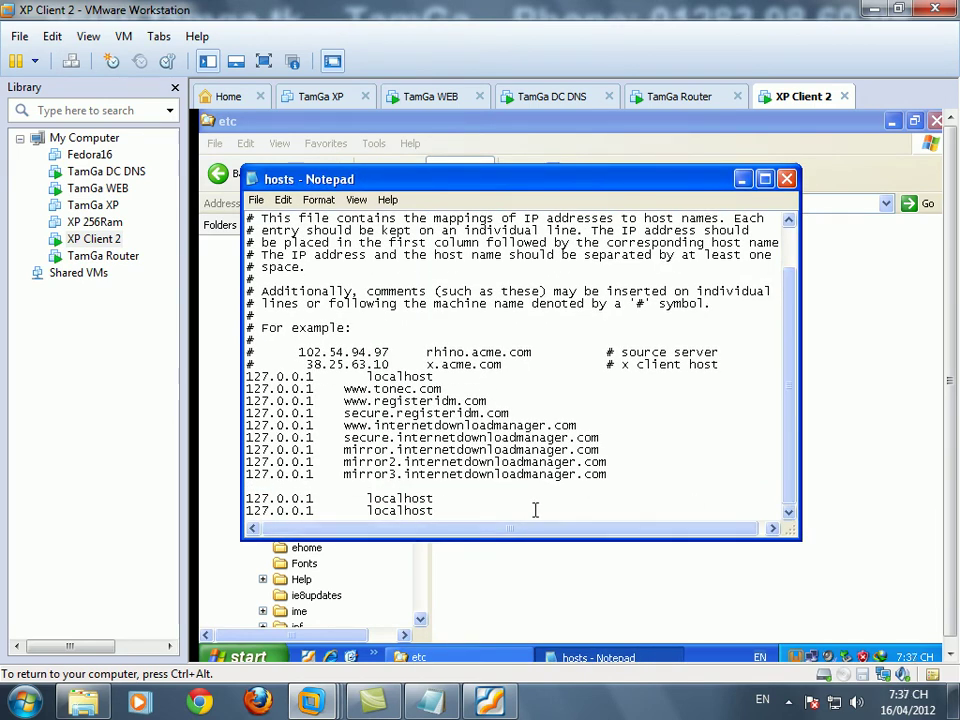
pyautogui.scroll(-1, 535, 510)
pyautogui.hotkey('shift', 'Home')
pyautogui.hotkey('ctrl', 'c')
pyautogui.press('End')
pyautogui.press('Return')
pyautogui.hotkey('ctrl', 'v')
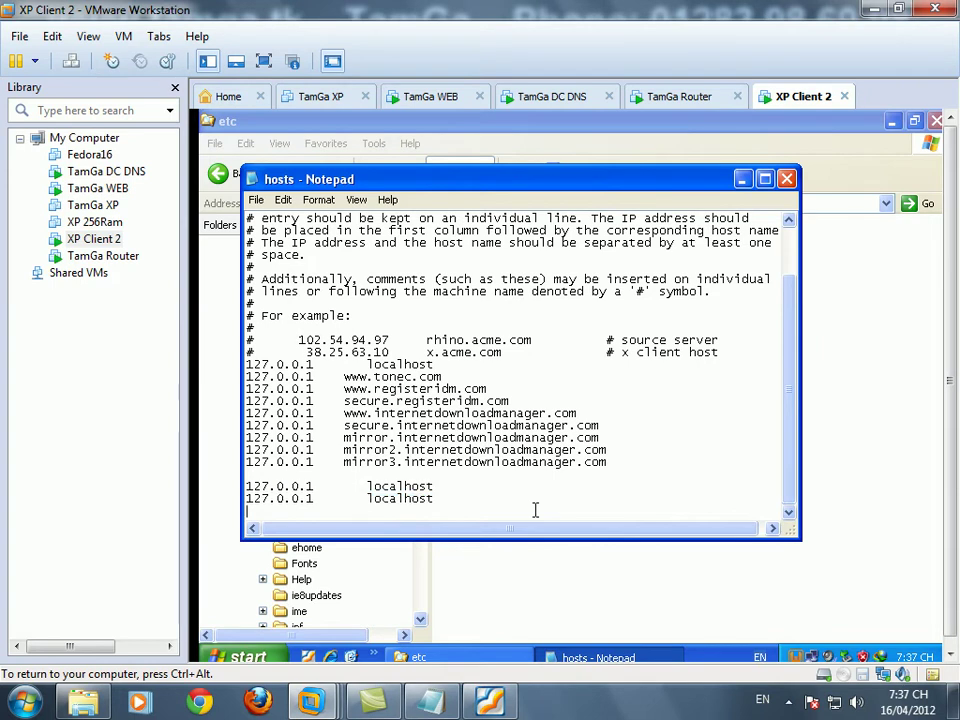
pyautogui.press('Return')
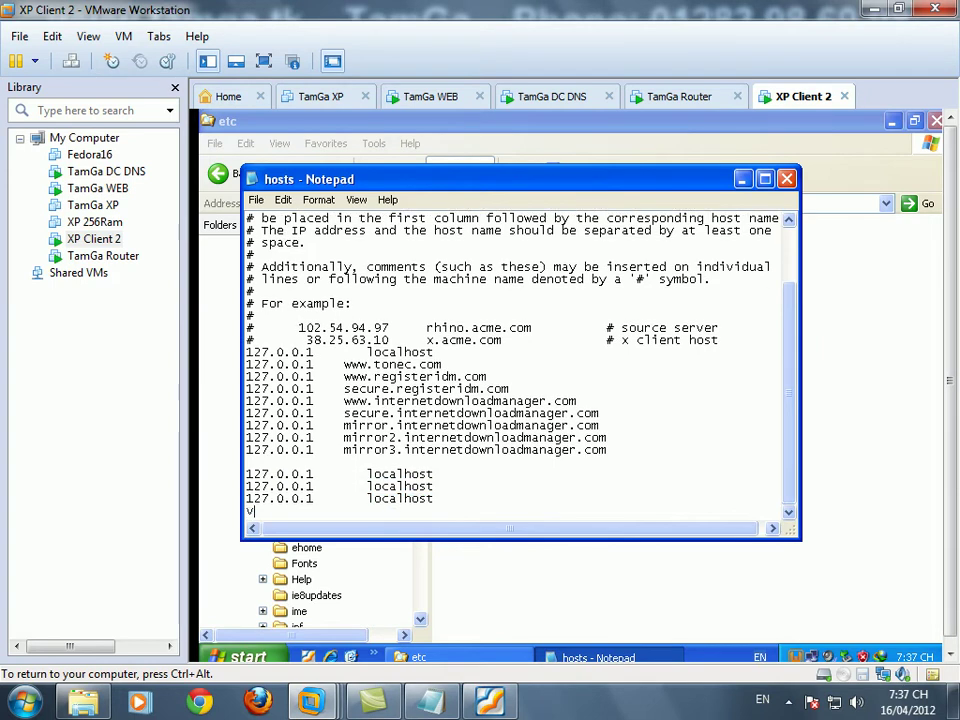
pyautogui.hotkey('ctrl', 'v')
pyautogui.hotkey('shift', 'Left')
pyautogui.hotkey('shift', 'Left')
pyautogui.hotkey('shift', 'Left')
pyautogui.hotkey('shift', 'Left')
pyautogui.hotkey('shift', 'Left')
pyautogui.hotkey('shift', 'Left')
pyautogui.hotkey('shift', 'Left')
pyautogui.hotkey('shift', 'Left')
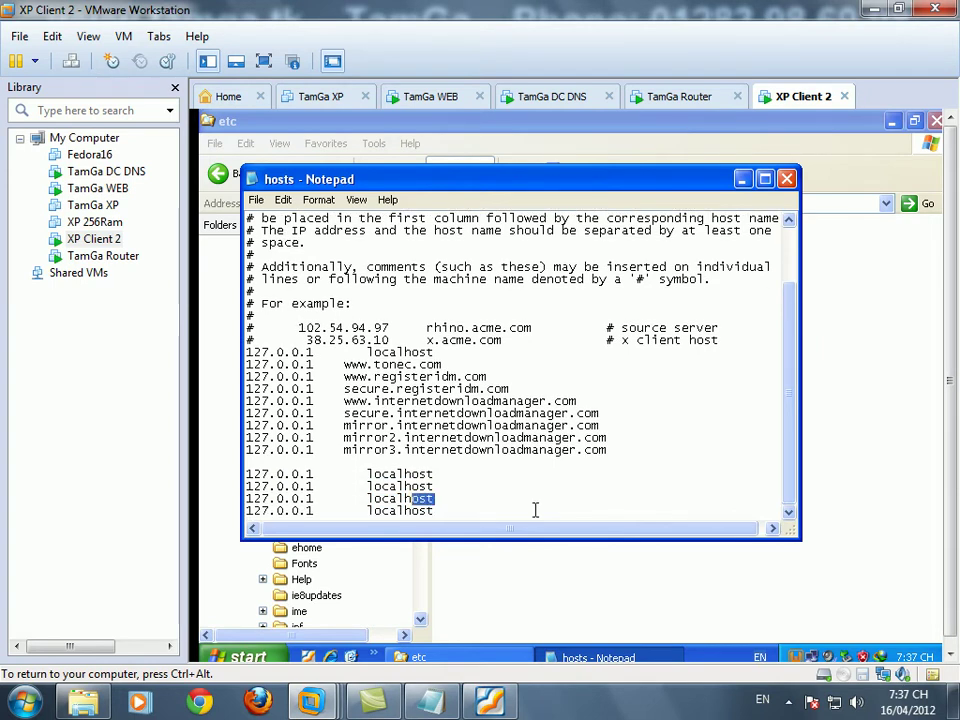
pyautogui.write('tamga.tk')
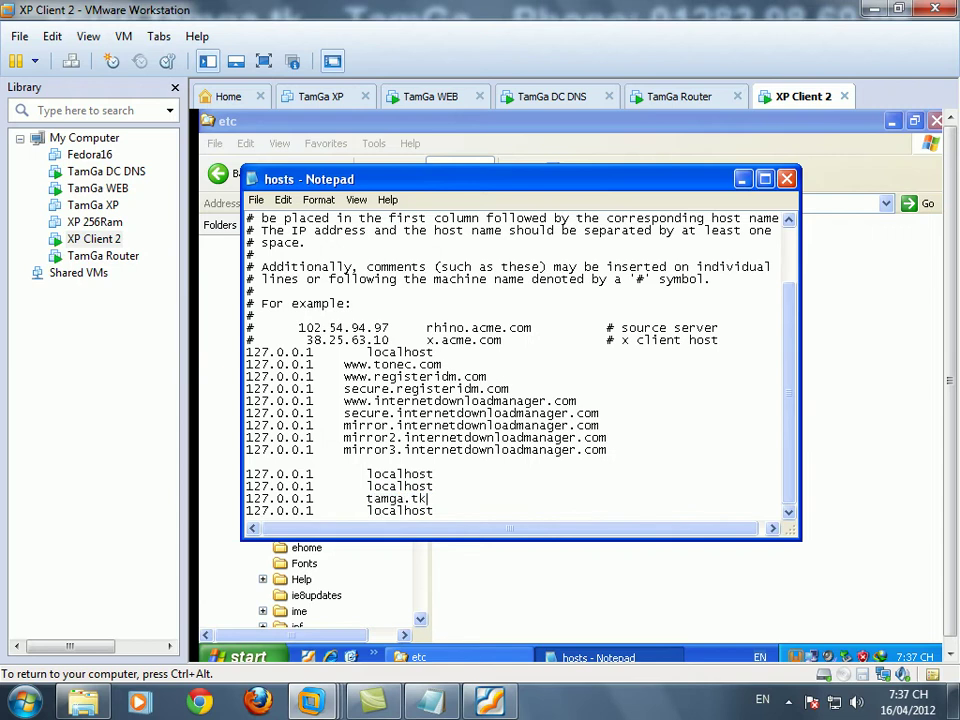
pyautogui.hotkey('shift', 'Left')
pyautogui.hotkey('shift', 'Left')
pyautogui.hotkey('shift', 'Left')
pyautogui.hotkey('shift', 'Left')
pyautogui.hotkey('shift', 'Left')
pyautogui.hotkey('shift', 'Left')
pyautogui.hotkey('shift', 'Left')
pyautogui.hotkey('shift', 'Left')
pyautogui.hotkey('shift', 'Left')
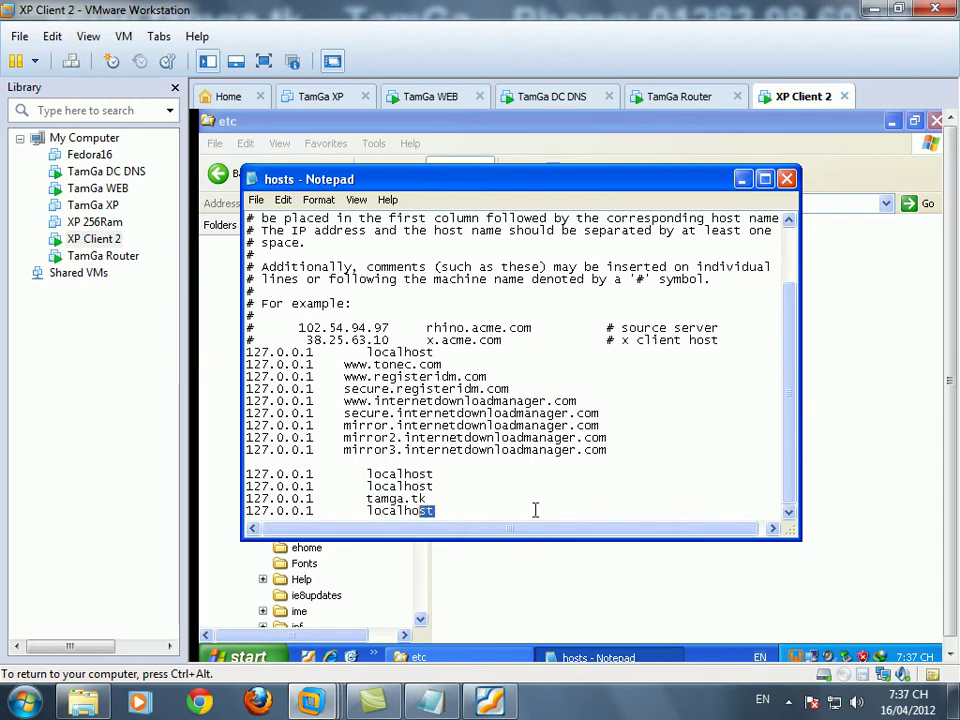
pyautogui.write('wwww')
pyautogui.write('.tamga.tk')
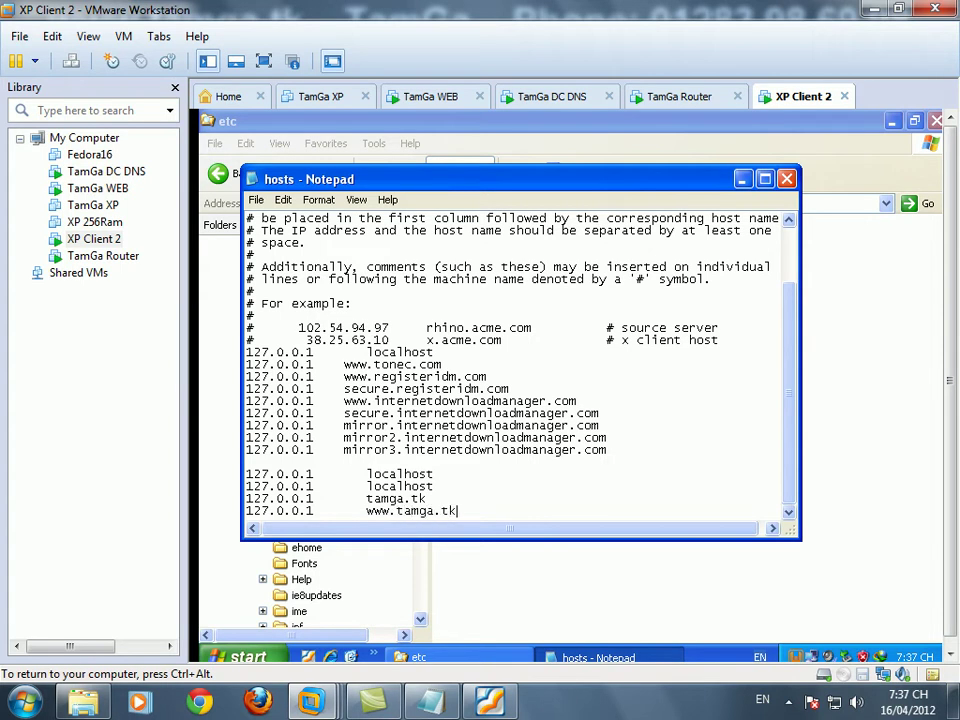
# - Save the hosts file and close Notepad
pyautogui.click(256, 199)
pyautogui.click(272, 251)
pyautogui.click(787, 179)
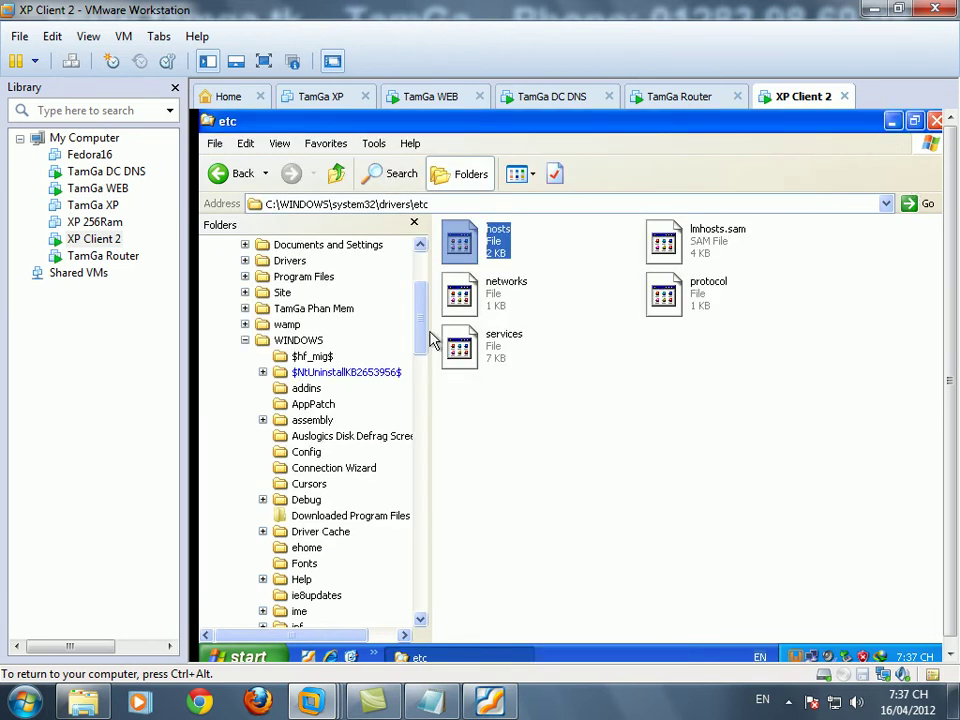
# - Try putting WampServer online from its tray menu and dismiss the service error
pyautogui.click(245, 340)
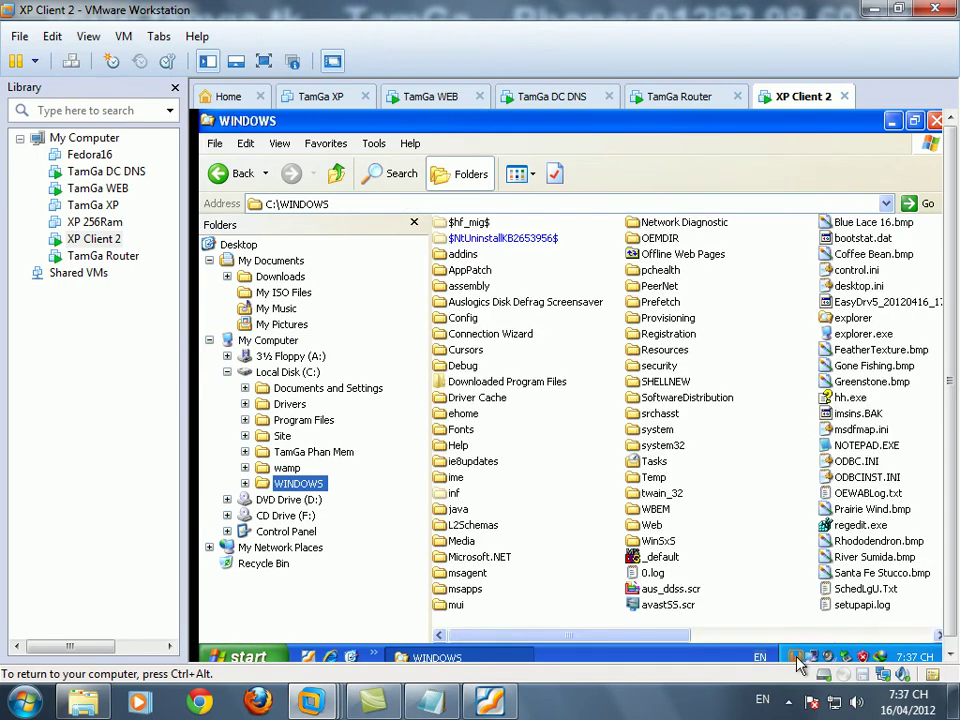
pyautogui.rightClick(797, 657)
pyautogui.click(792, 658)
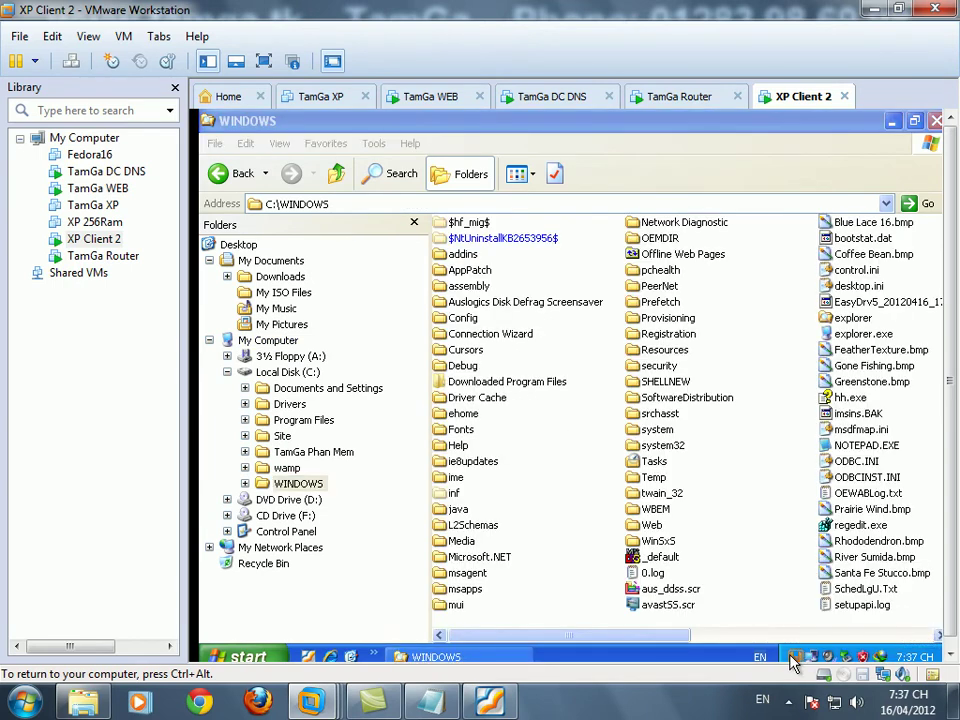
pyautogui.click(792, 658)
pyautogui.click(753, 645)
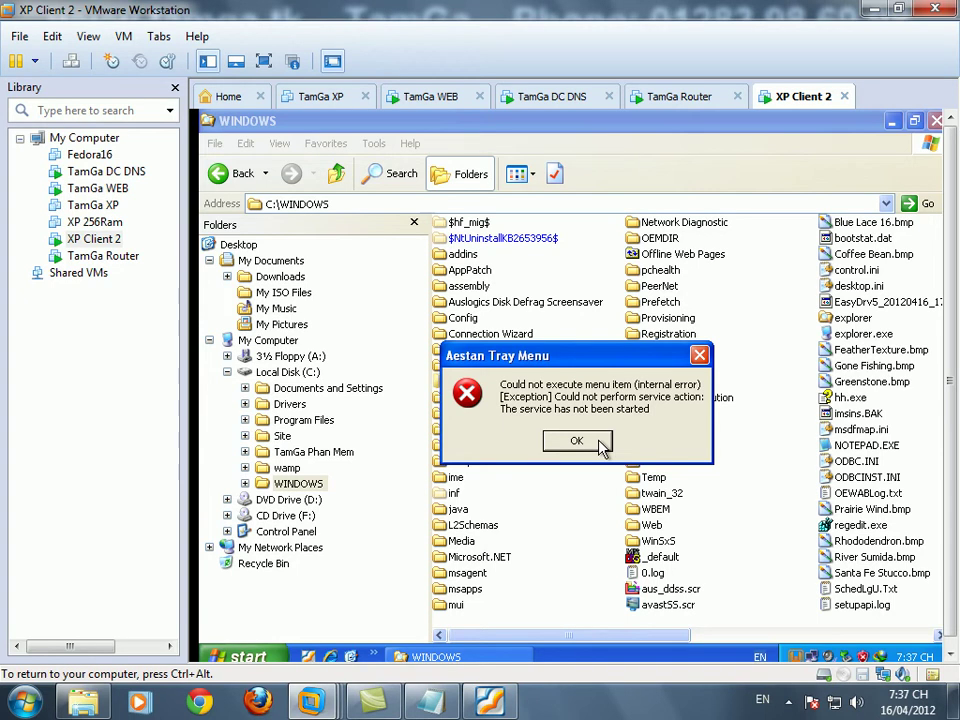
pyautogui.click(577, 441)
# - Minimize Explorer, refresh the desktop, and restart all WampServer services
pyautogui.click(891, 121)
pyautogui.rightClick(526, 306)
pyautogui.click(671, 336)
pyautogui.click(797, 654)
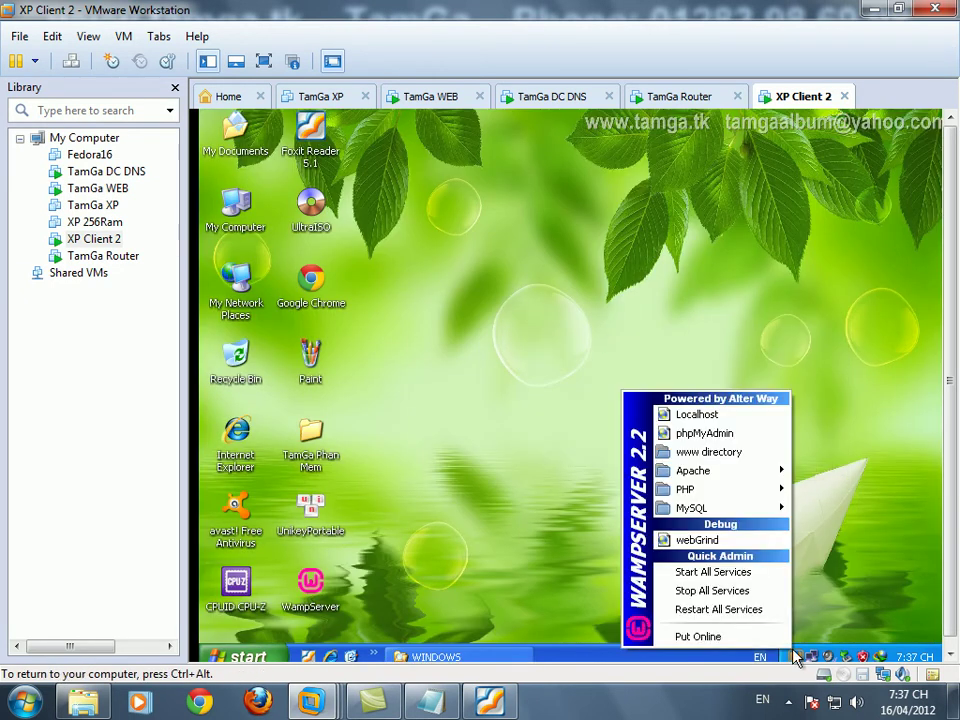
pyautogui.click(766, 611)
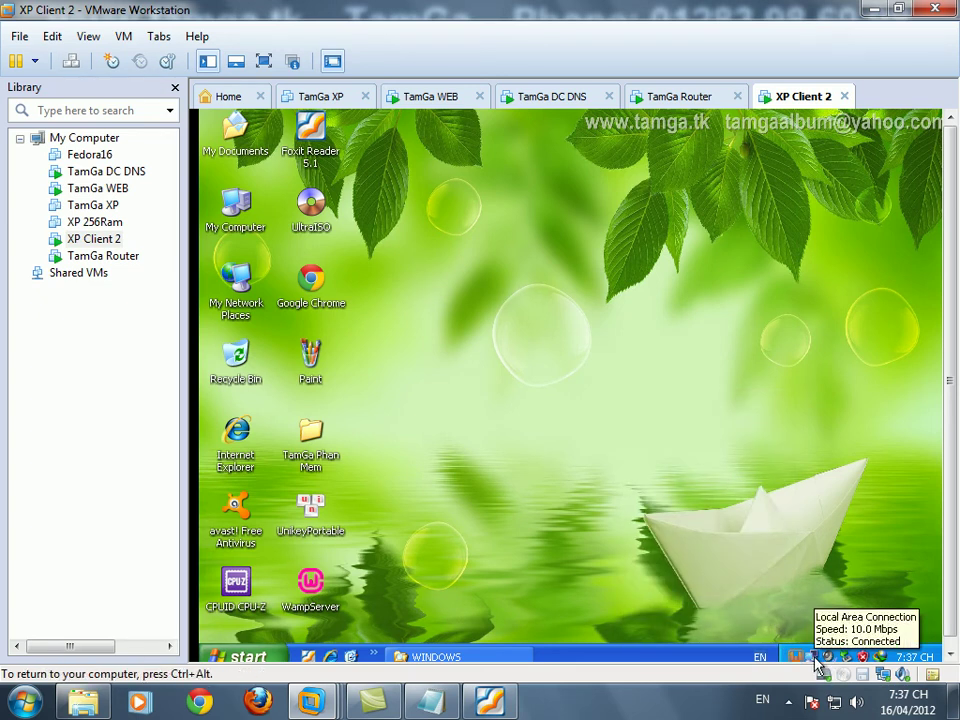
pyautogui.rightClick(811, 655)
pyautogui.click(740, 582)
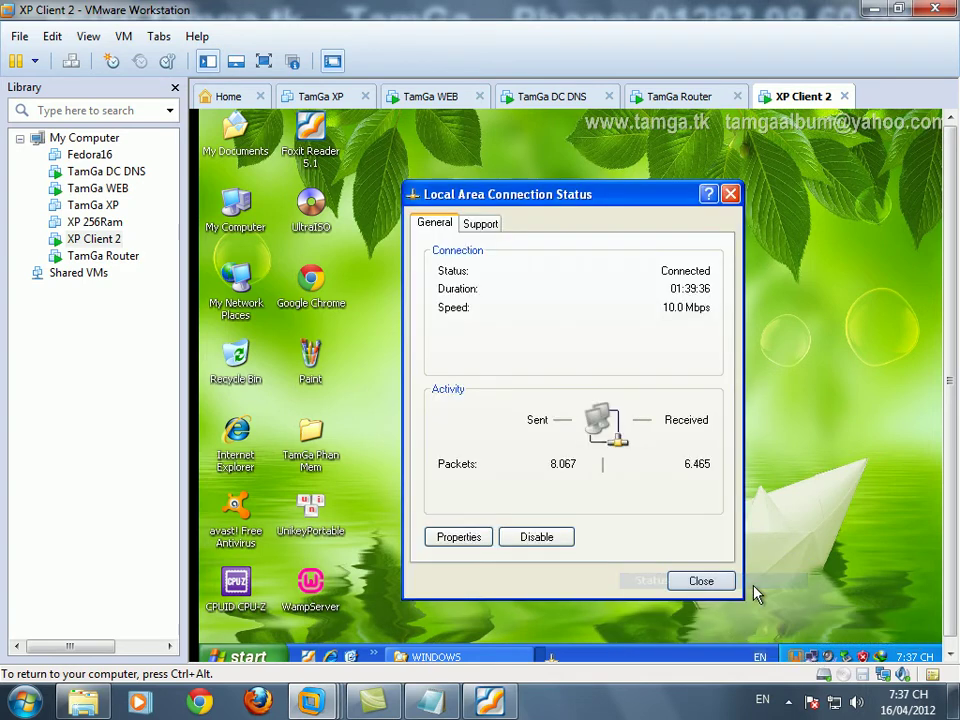
pyautogui.click(478, 540)
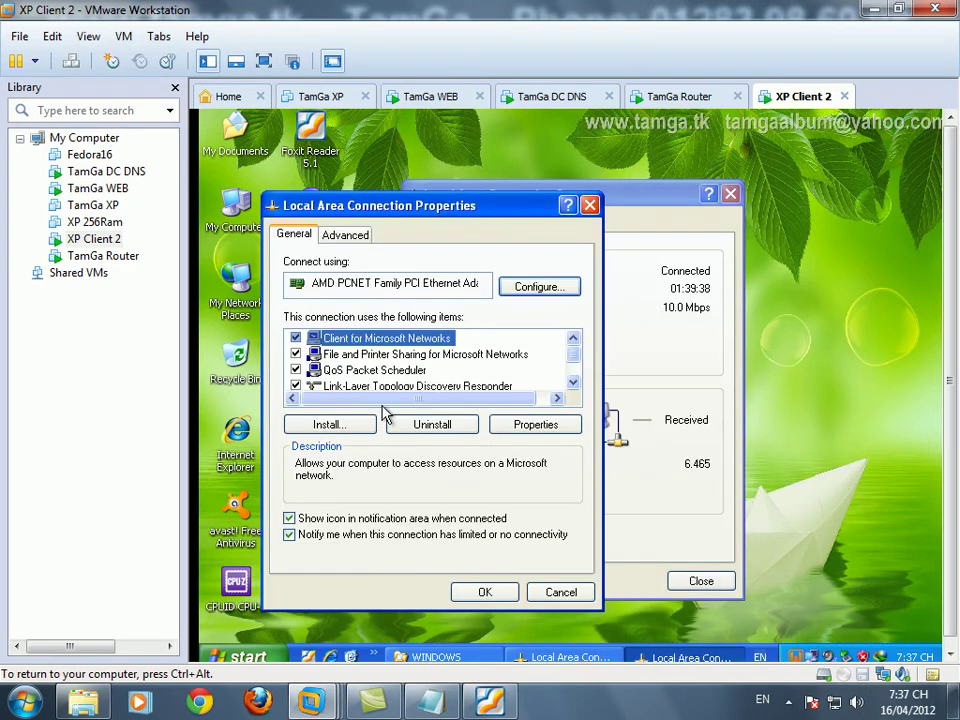
pyautogui.click(573, 362)
pyautogui.click(420, 383)
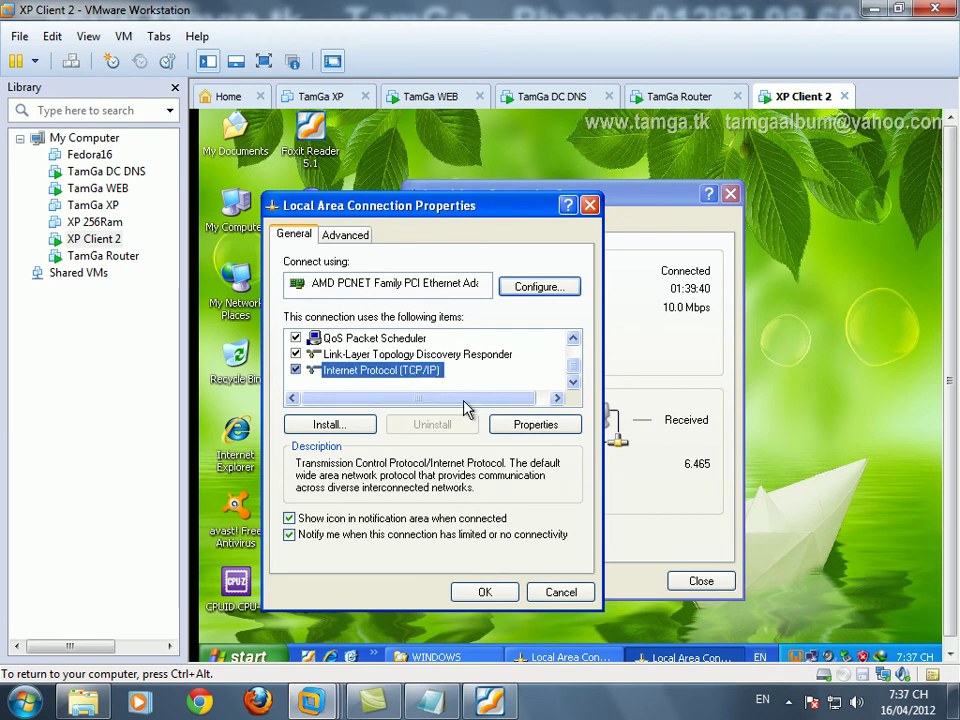
pyautogui.click(536, 424)
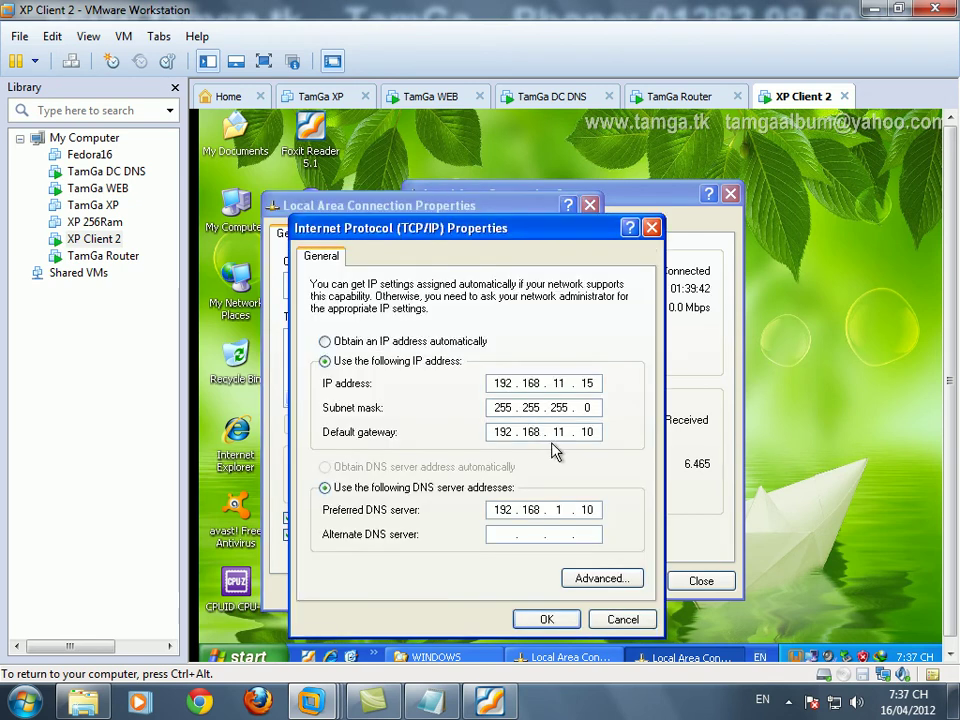
pyautogui.click(635, 621)
pyautogui.click(559, 589)
pyautogui.click(697, 582)
pyautogui.rightClick(492, 418)
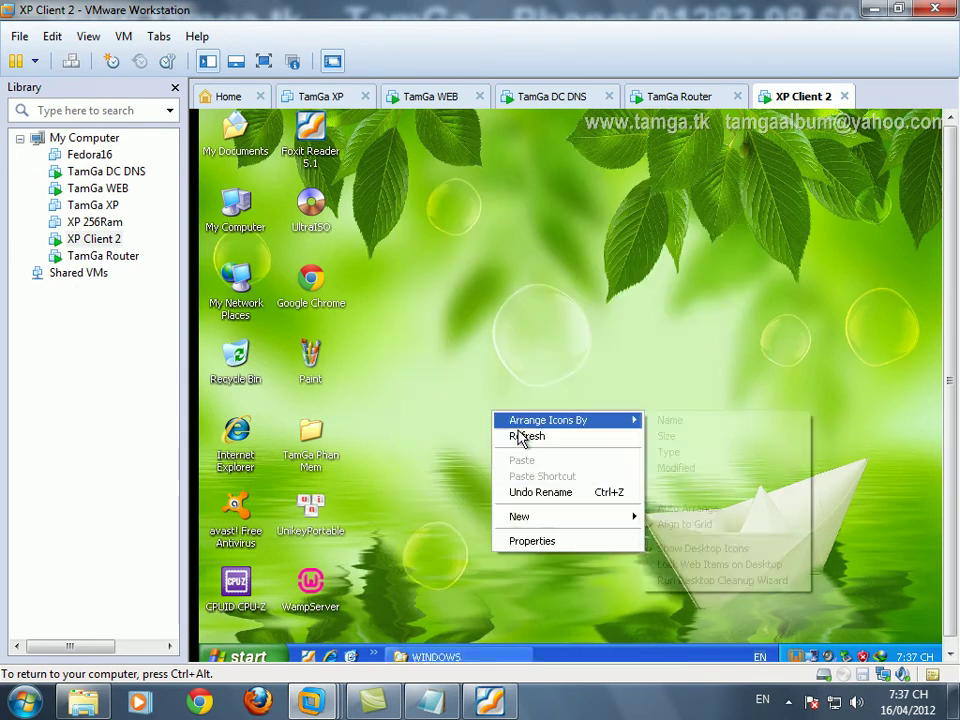
pyautogui.click(500, 436)
pyautogui.rightClick(479, 411)
pyautogui.click(508, 431)
pyautogui.rightClick(434, 394)
pyautogui.click(470, 418)
pyautogui.doubleClick(311, 282)
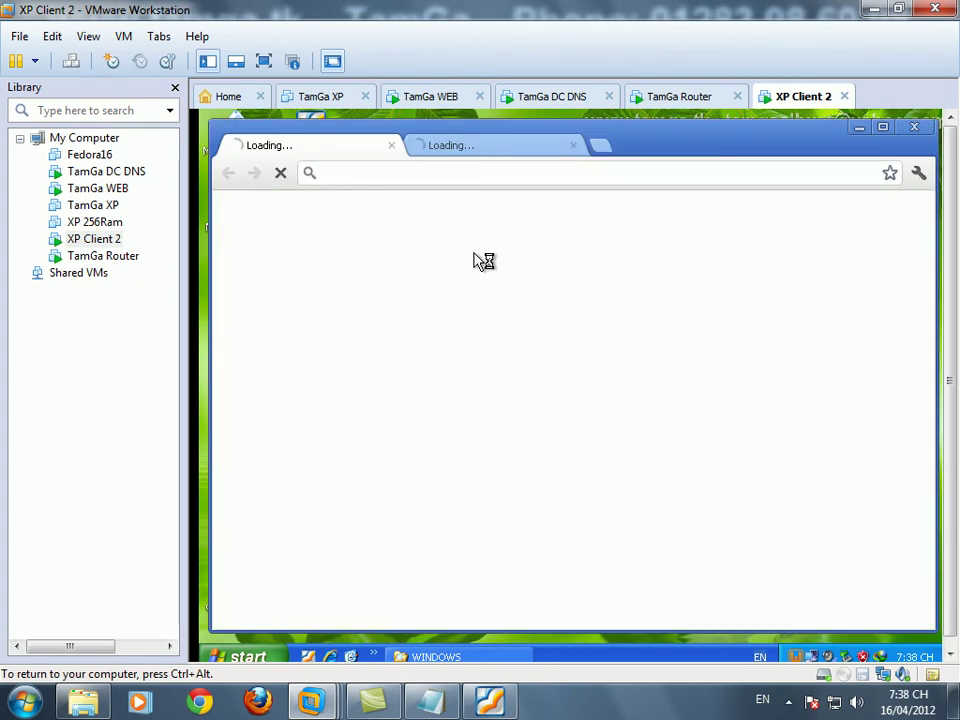
pyautogui.click(392, 145)
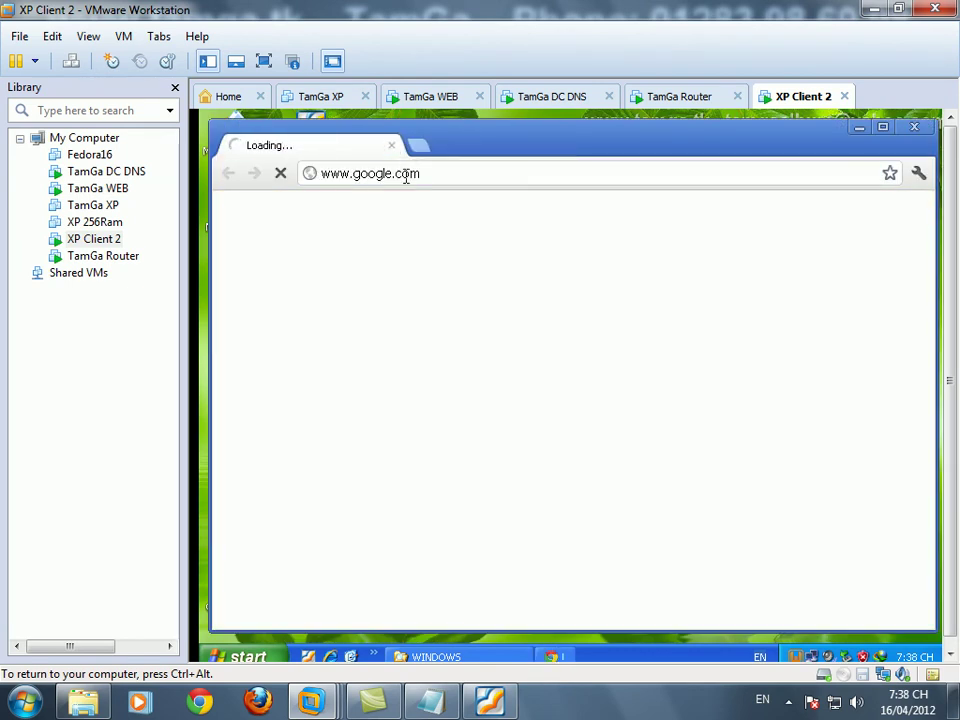
pyautogui.click(469, 175)
pyautogui.write('localhost')
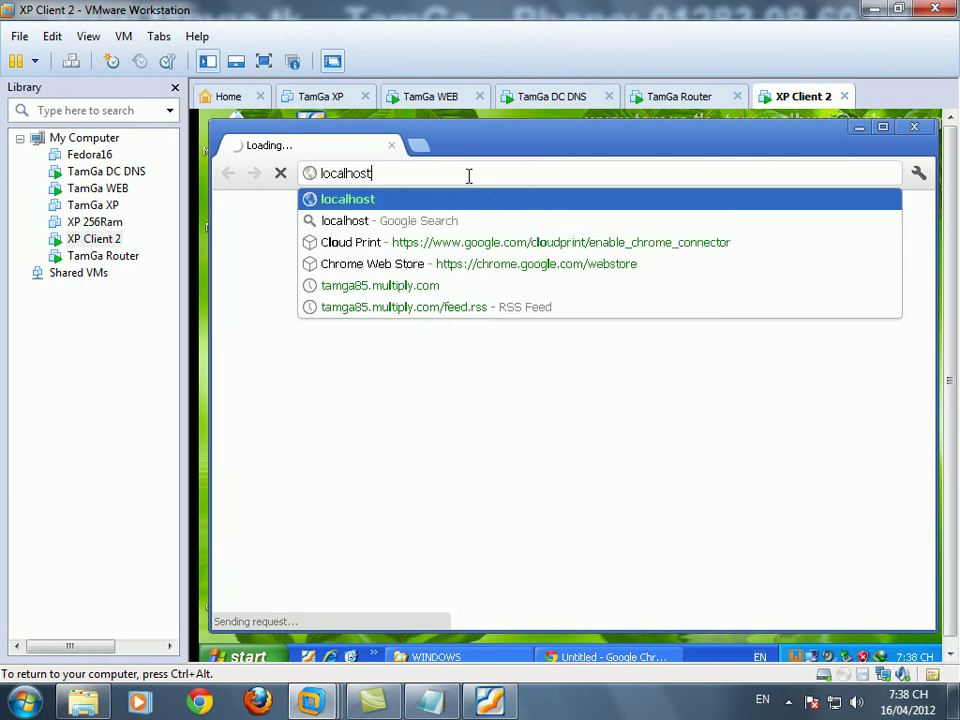
pyautogui.press('Return')
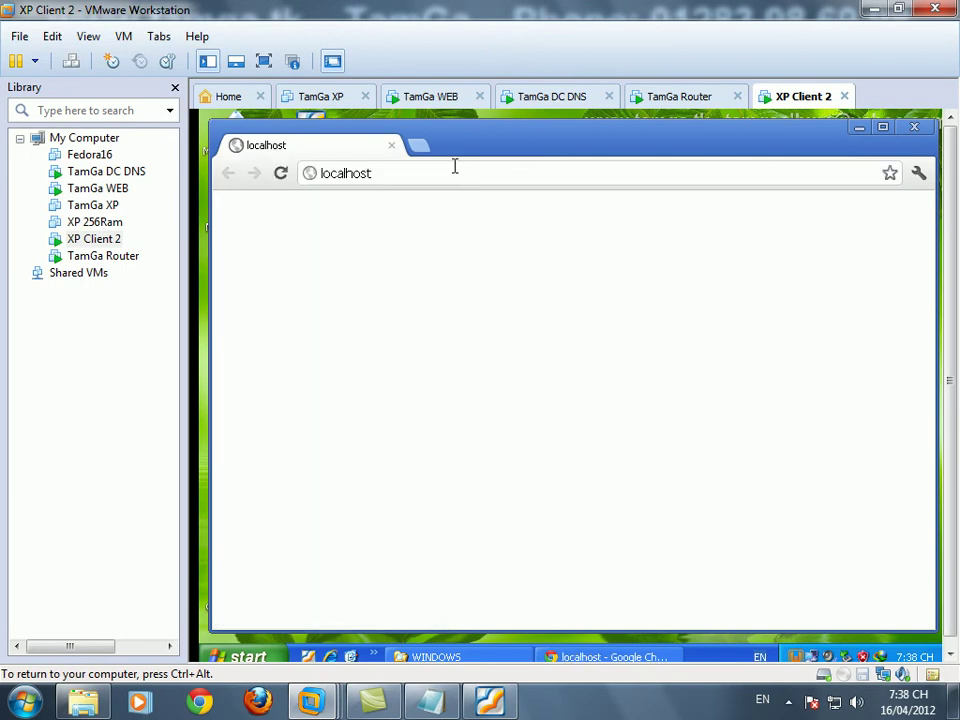
pyautogui.click(448, 180)
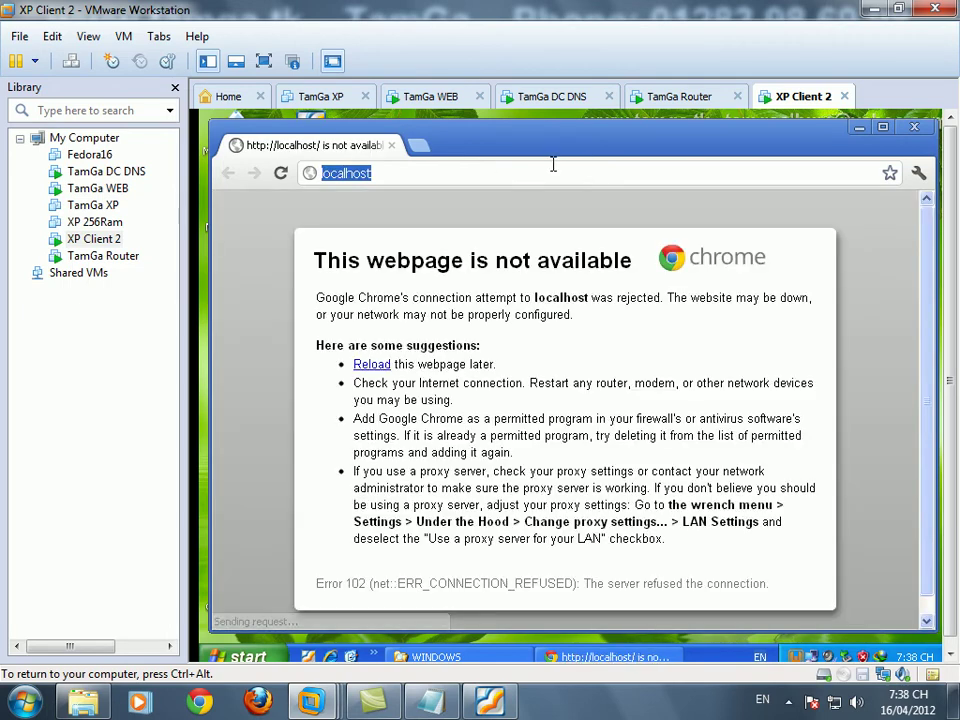
pyautogui.click(913, 127)
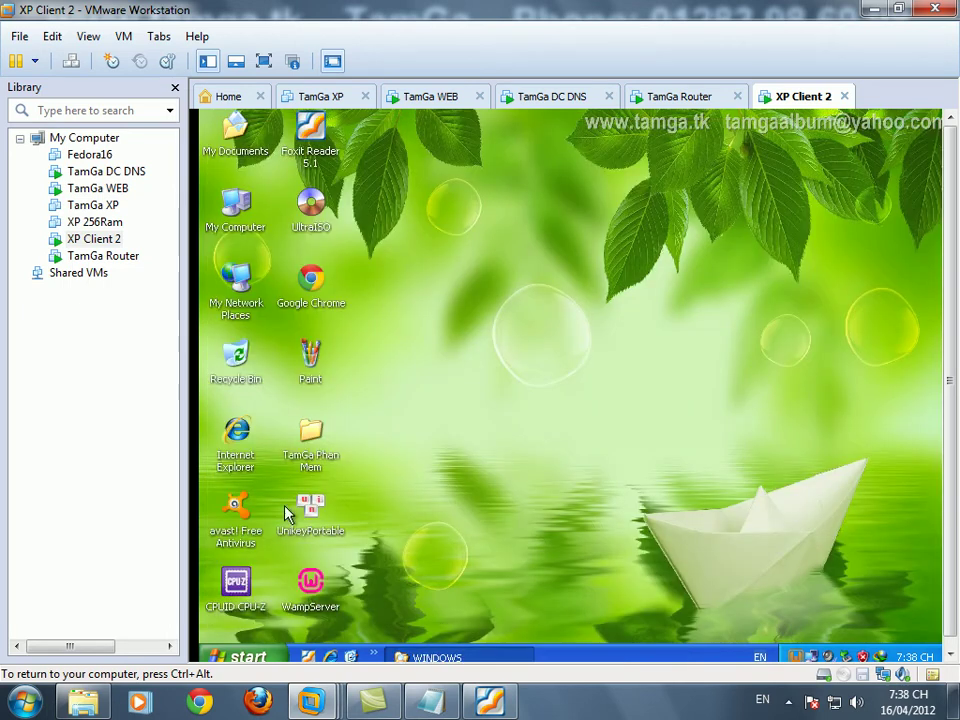
# - Add the host note line 'kiểm tra lại file host đã share chưa', then go back to the VM
pyautogui.hotkey('ctrl', 'alt')
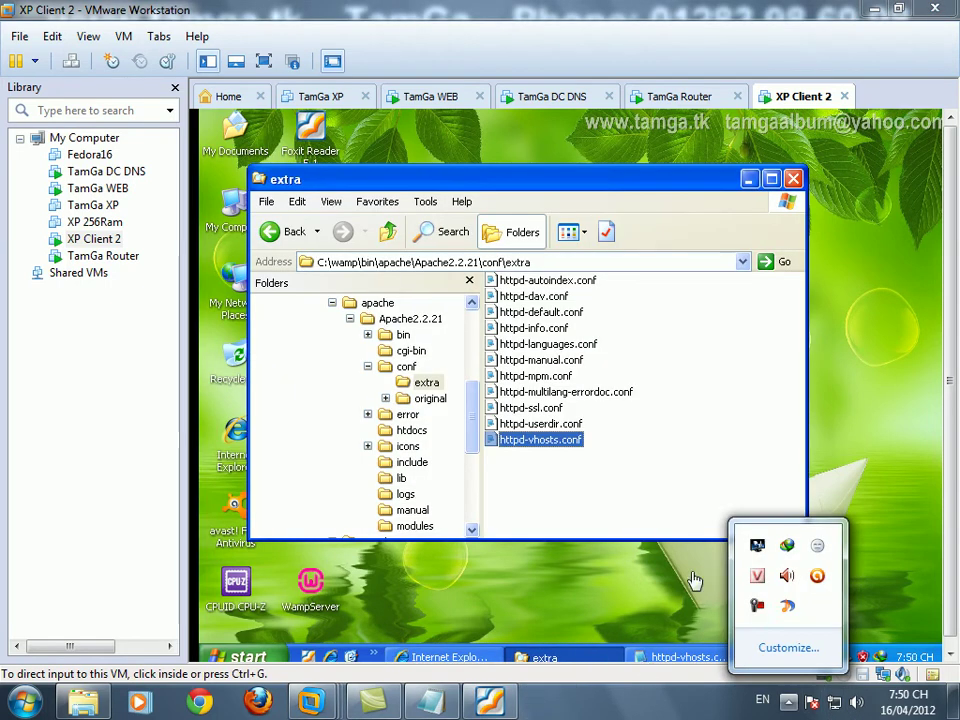
pyautogui.click(772, 614)
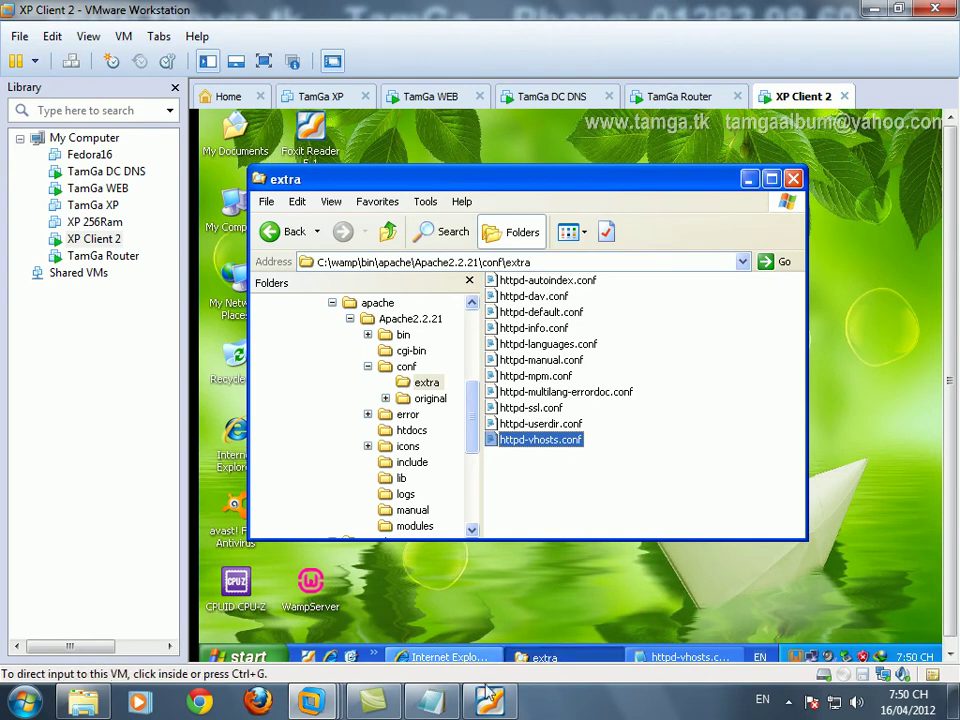
pyautogui.hotkey('alt', 'Tab')
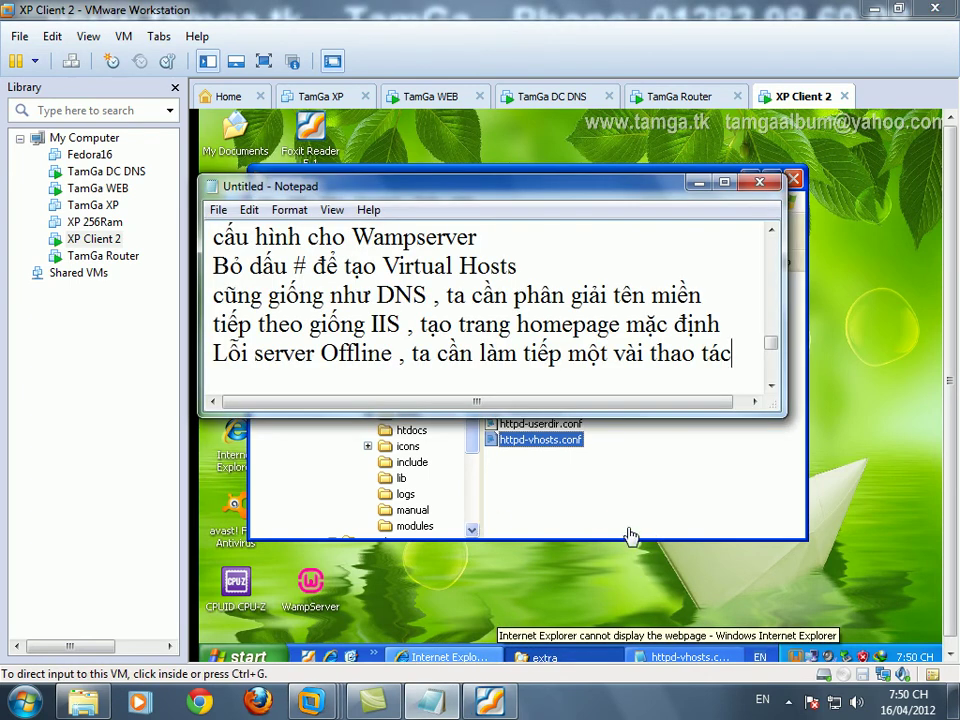
pyautogui.press('Return')
pyautogui.write('kiểm')
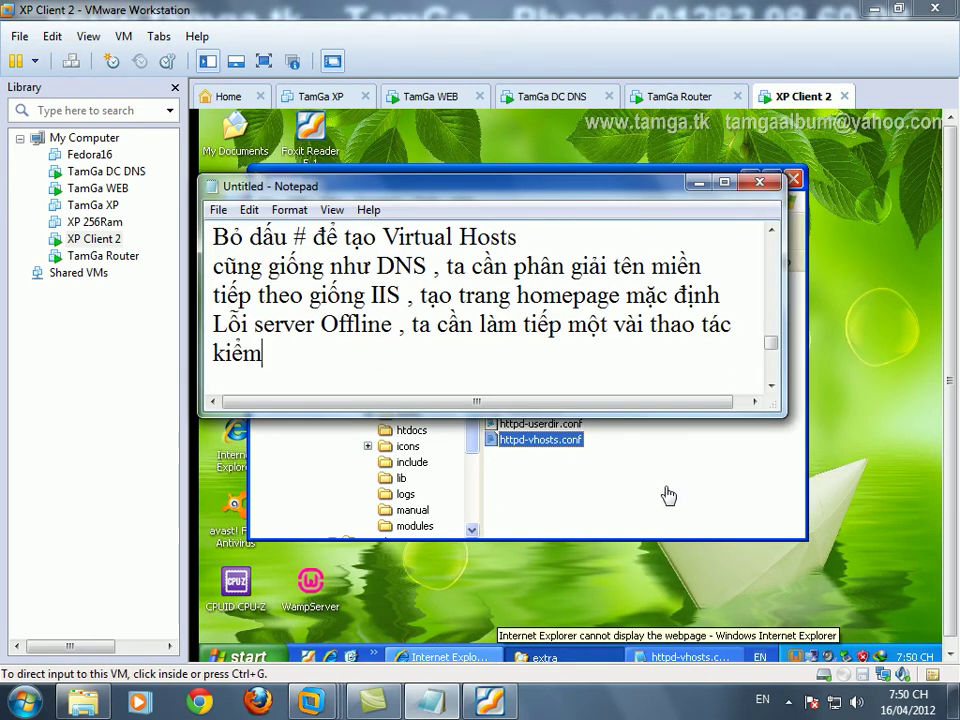
pyautogui.write(' tra laại file ')
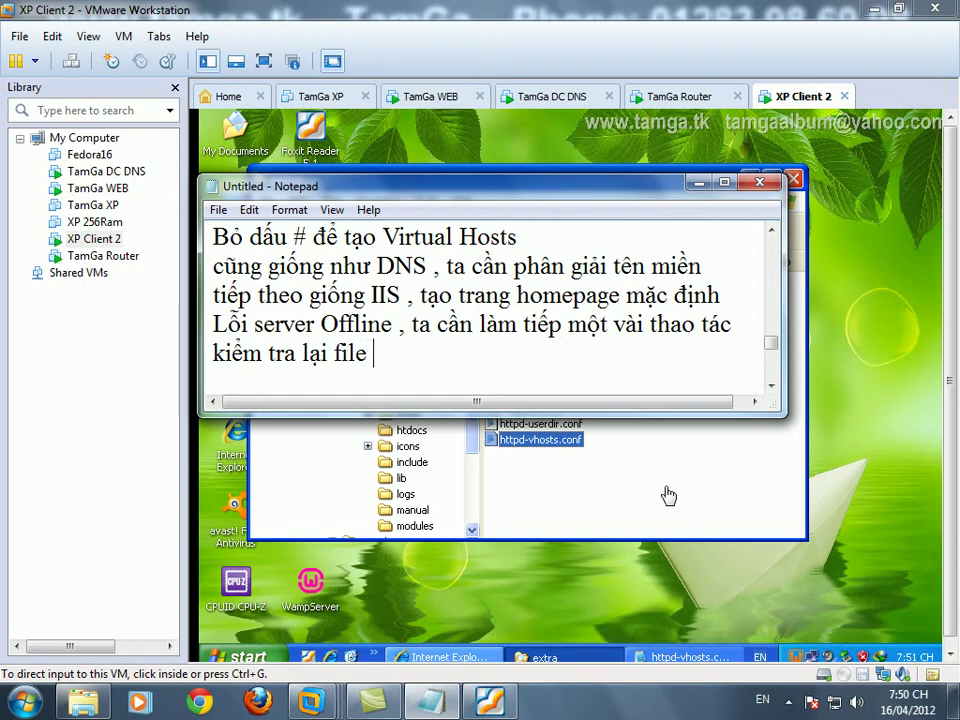
pyautogui.write('host đã sha')
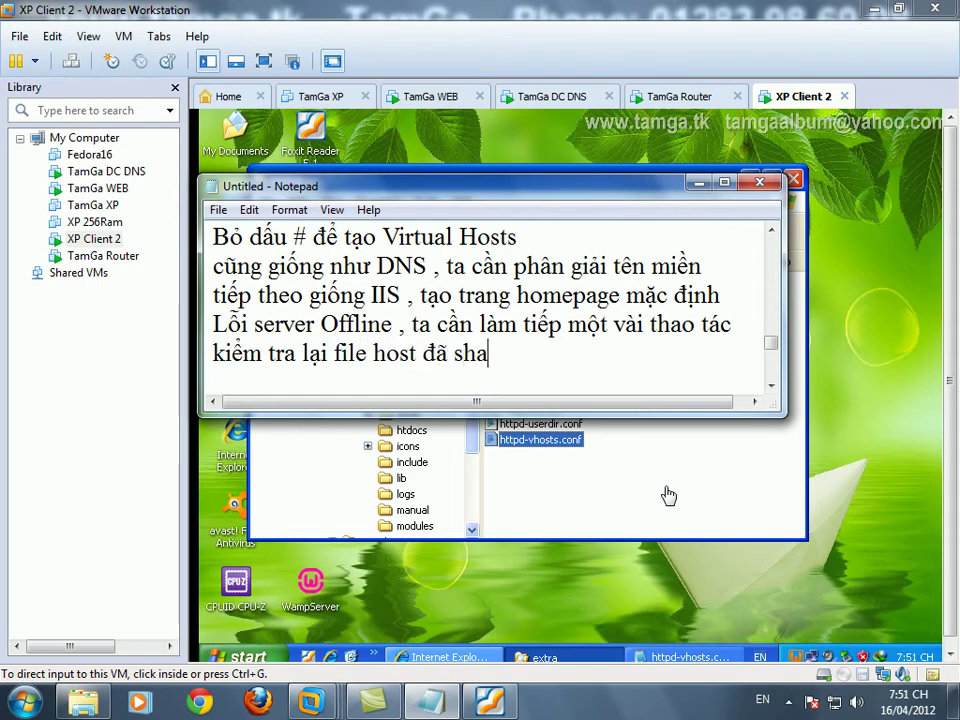
pyautogui.write('re chưa')
pyautogui.press('Return')
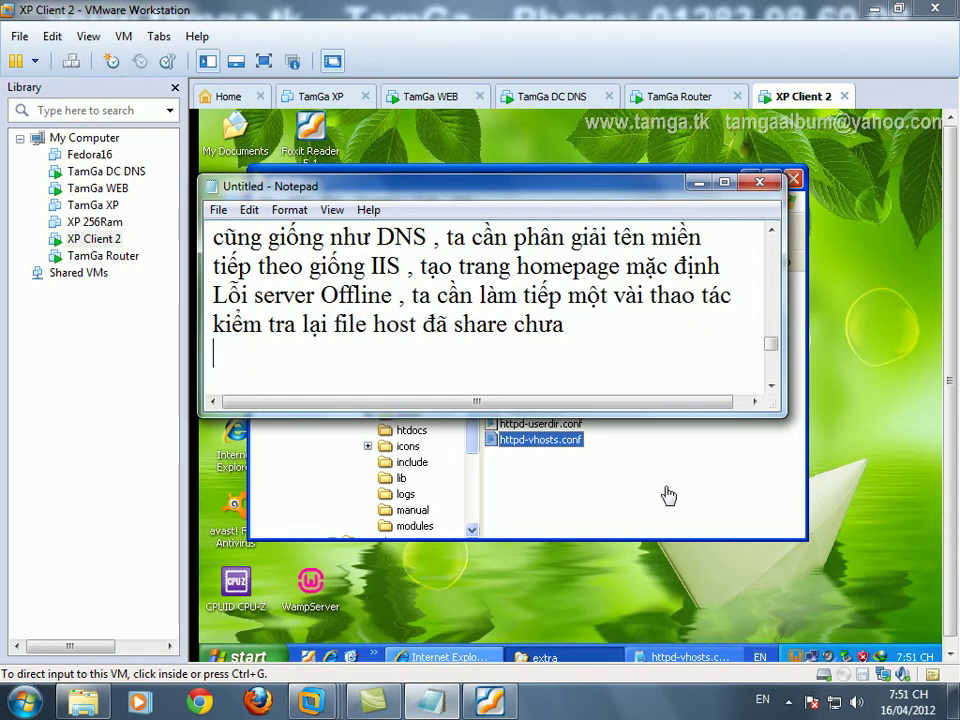
pyautogui.click(668, 495)
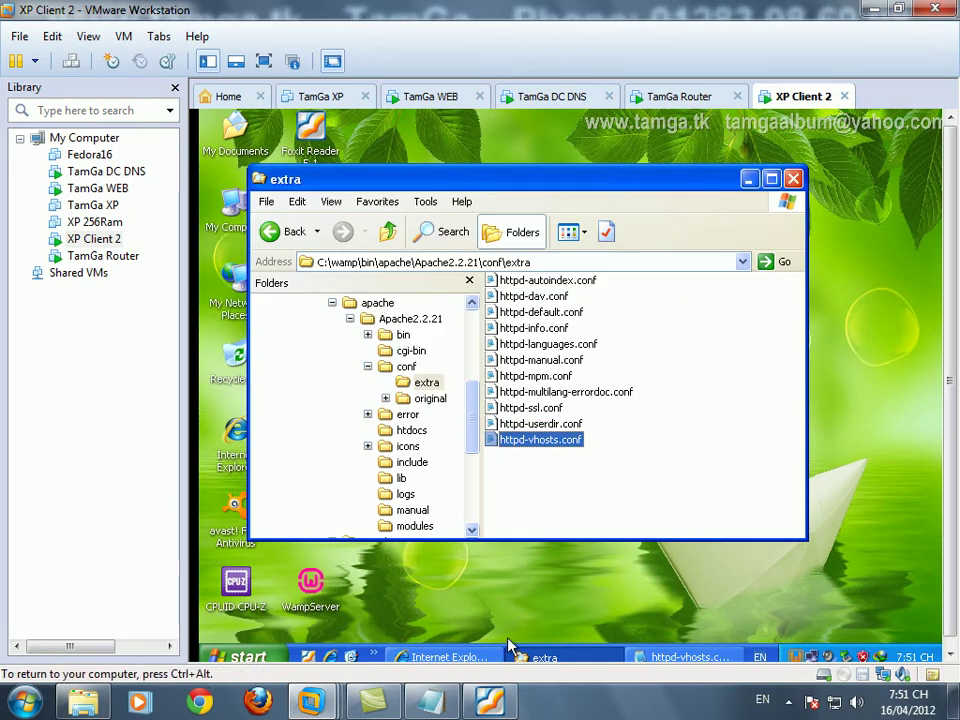
# - Navigate to C:\WINDOWS\system32\drivers\etc in Explorer
pyautogui.moveTo(476, 418); pyautogui.dragTo(476, 356)
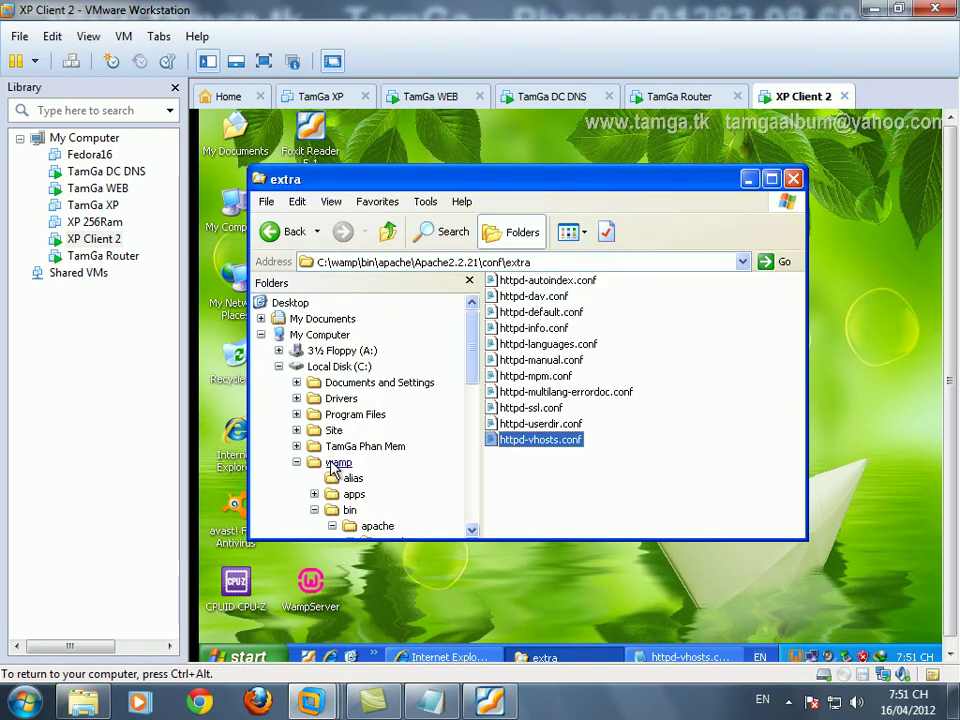
pyautogui.click(297, 462)
pyautogui.click(348, 477)
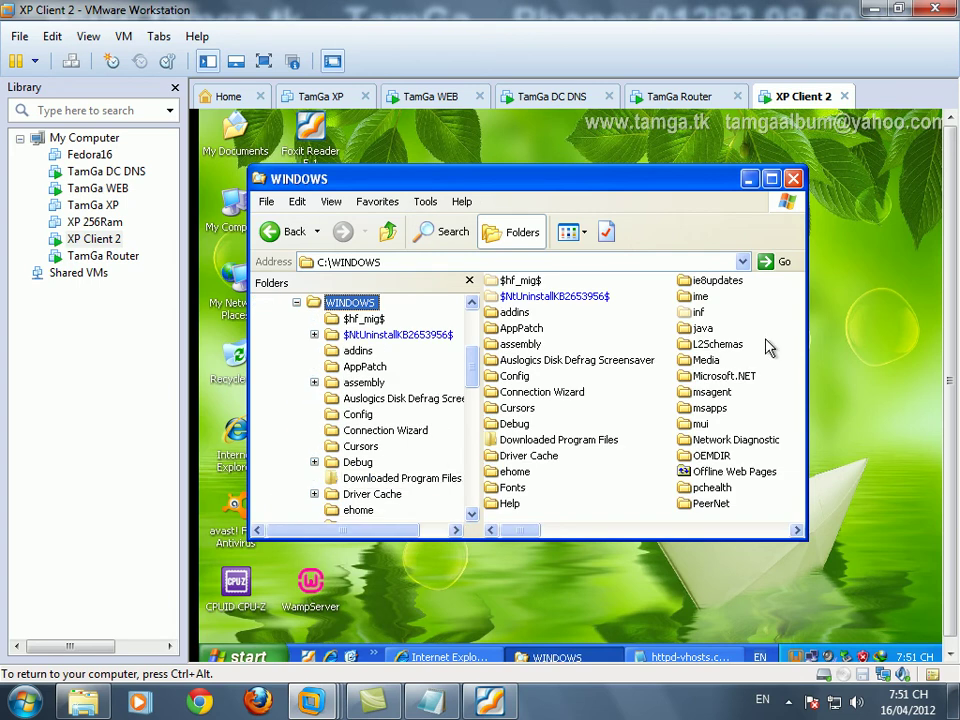
pyautogui.moveTo(527, 531); pyautogui.dragTo(603, 531)
pyautogui.doubleClick(521, 423)
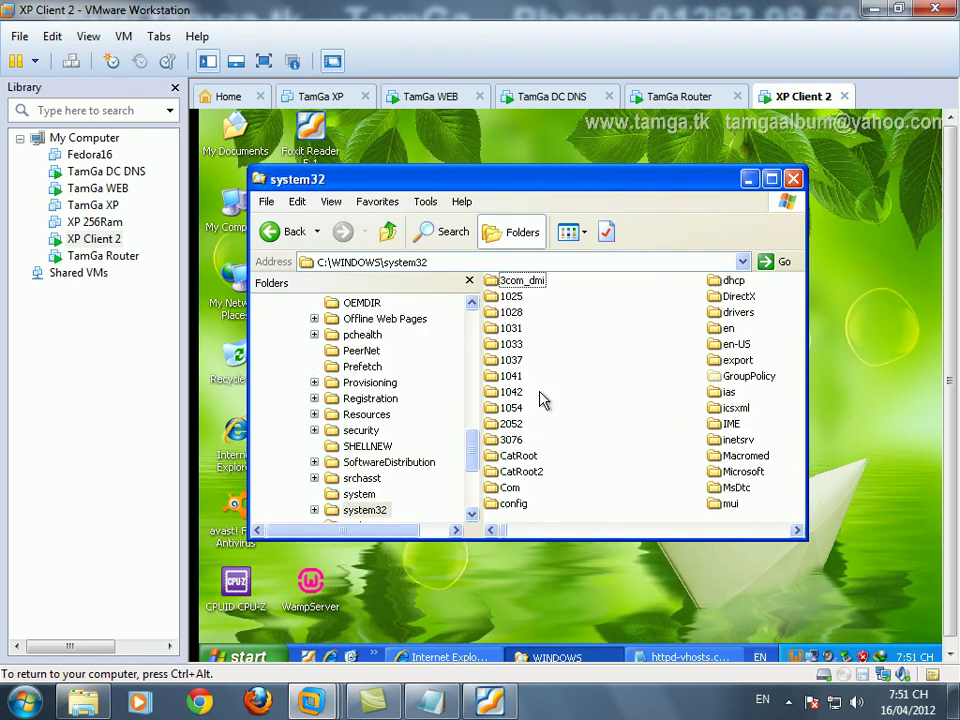
pyautogui.doubleClick(738, 312)
pyautogui.doubleClick(582, 298)
# - Check the hosts file's properties to confirm it is neither read-only nor hidden
pyautogui.doubleClick(548, 300)
pyautogui.press('Escape')
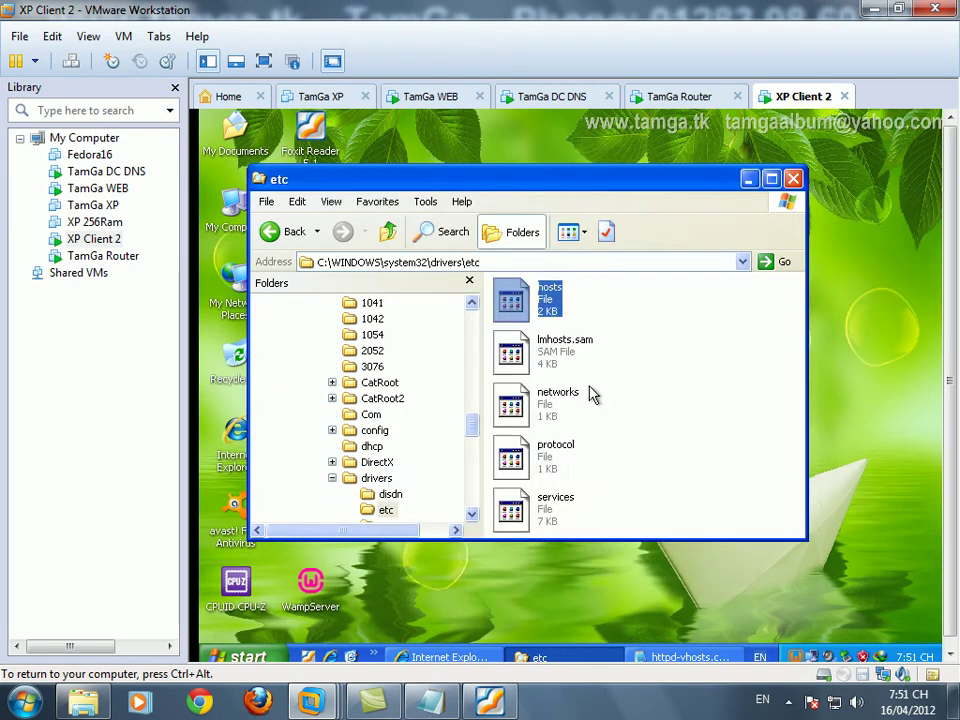
pyautogui.rightClick(549, 304)
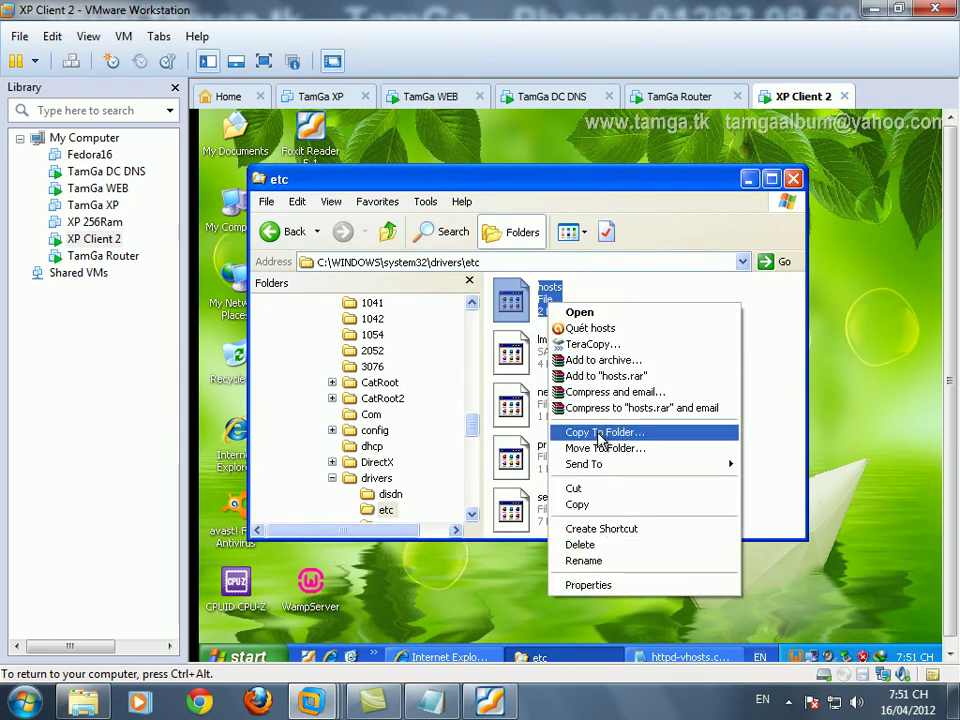
pyautogui.click(597, 585)
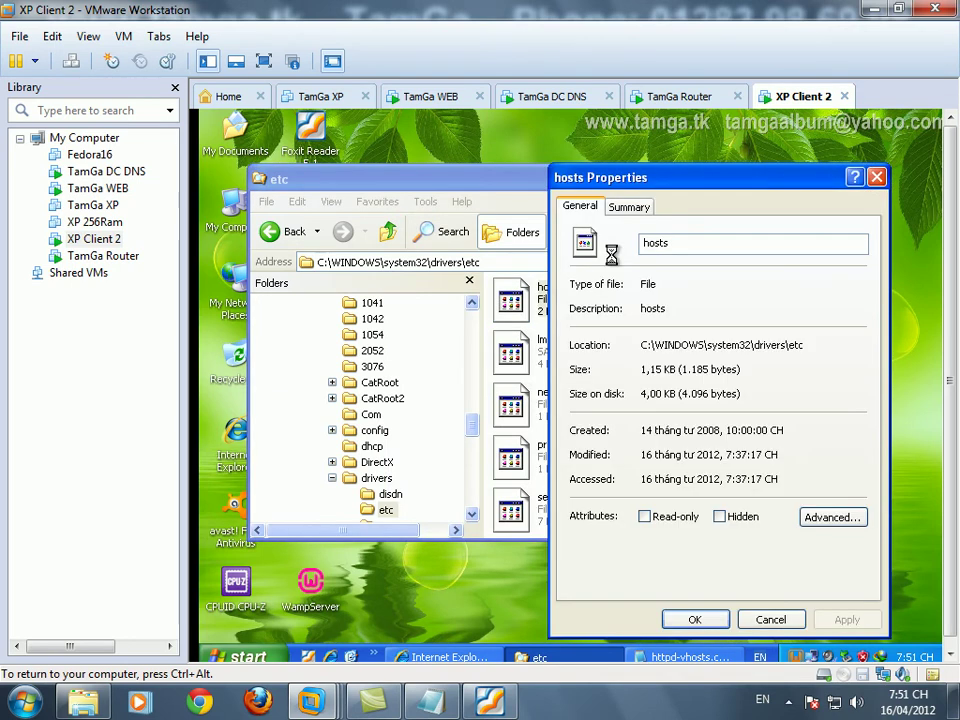
pyautogui.click(629, 207)
pyautogui.click(581, 207)
pyautogui.click(830, 520)
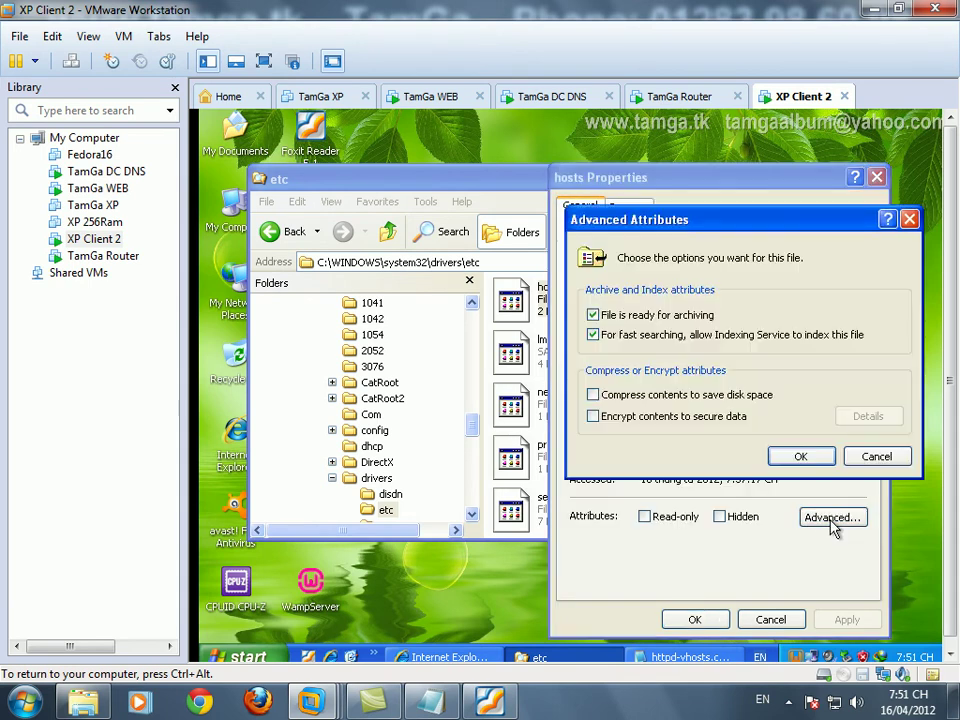
pyautogui.click(878, 460)
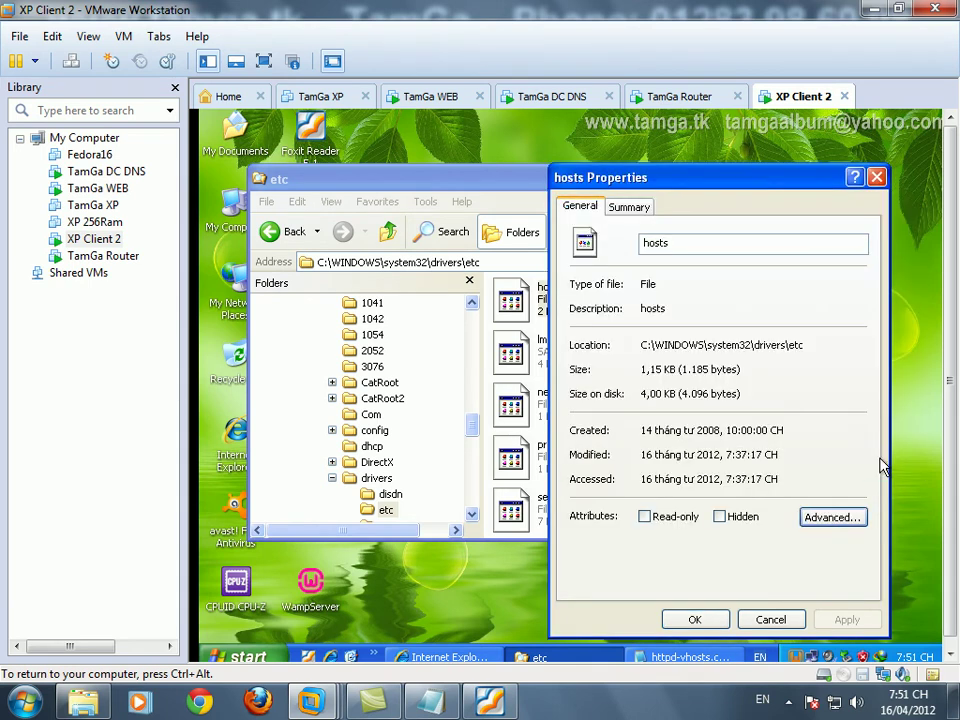
pyautogui.click(772, 617)
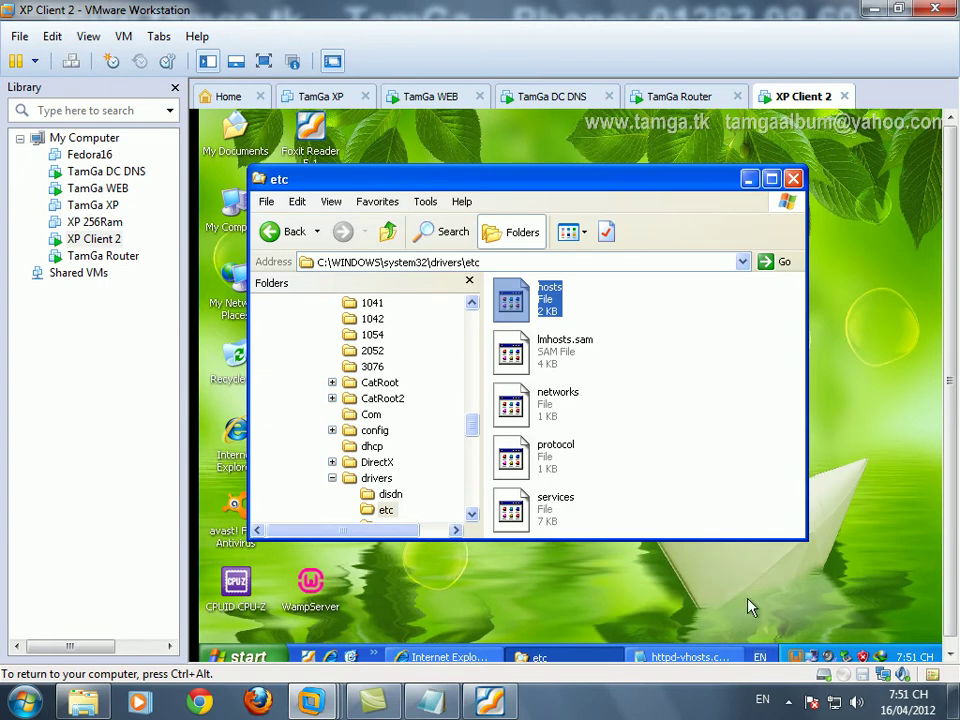
# - Choose Open on the hosts file to bring up the Open With dialog
pyautogui.rightClick(549, 296)
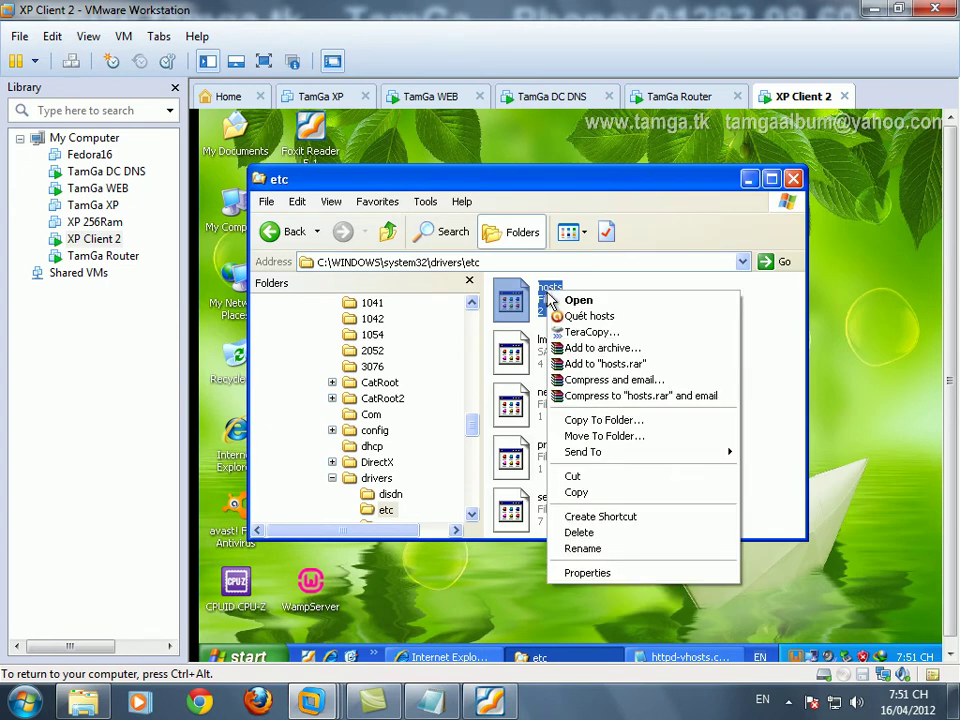
pyautogui.click(580, 302)
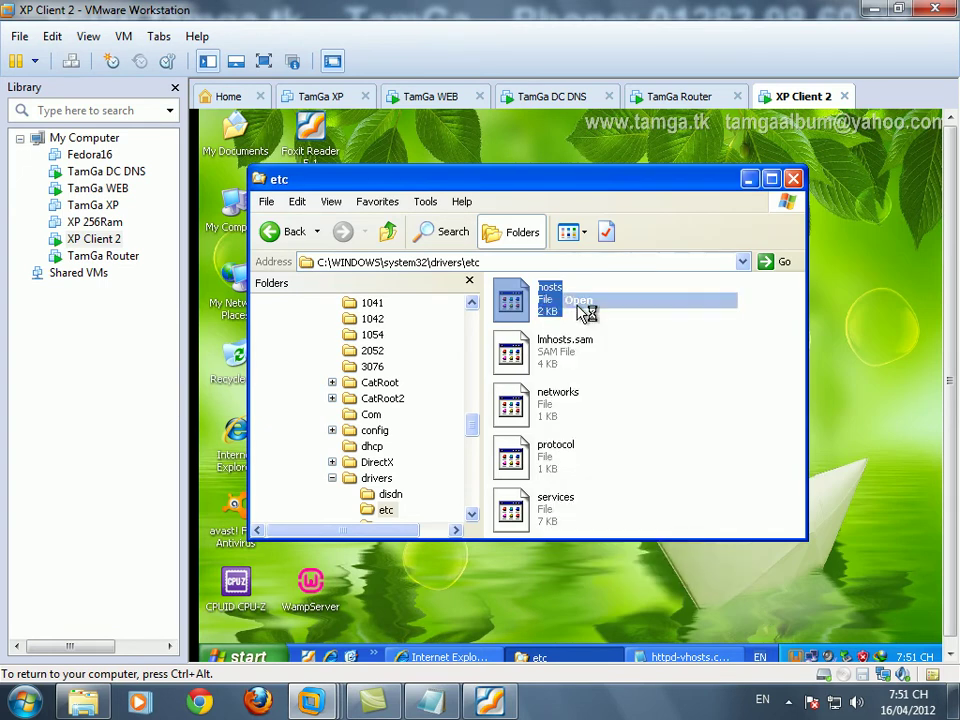
pyautogui.moveTo(718, 326); pyautogui.dragTo(725, 373)
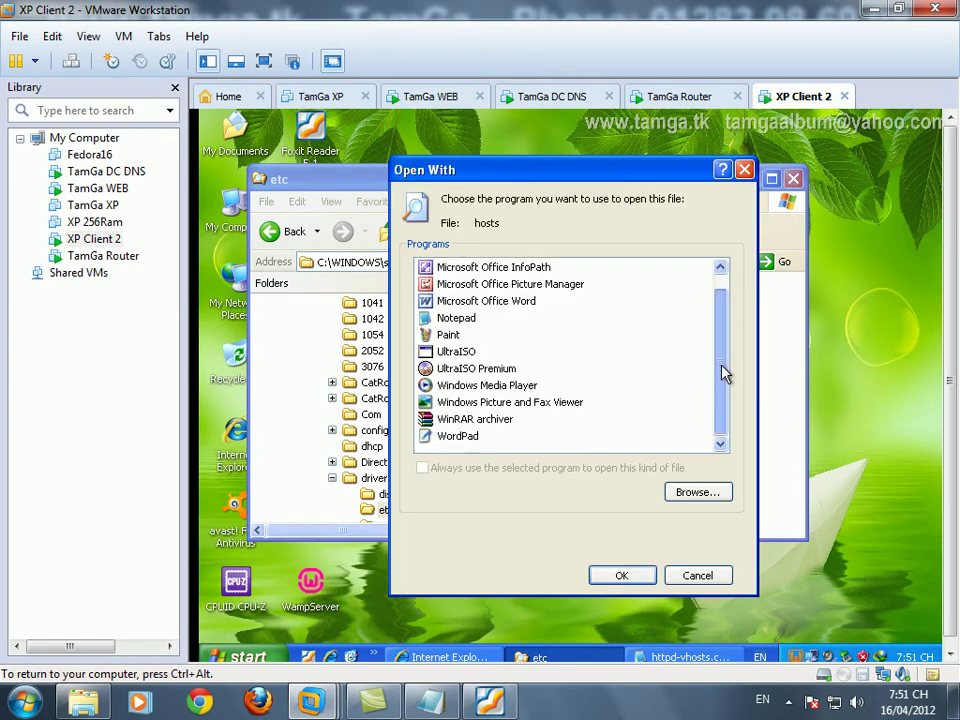
pyautogui.click(472, 319)
pyautogui.click(634, 575)
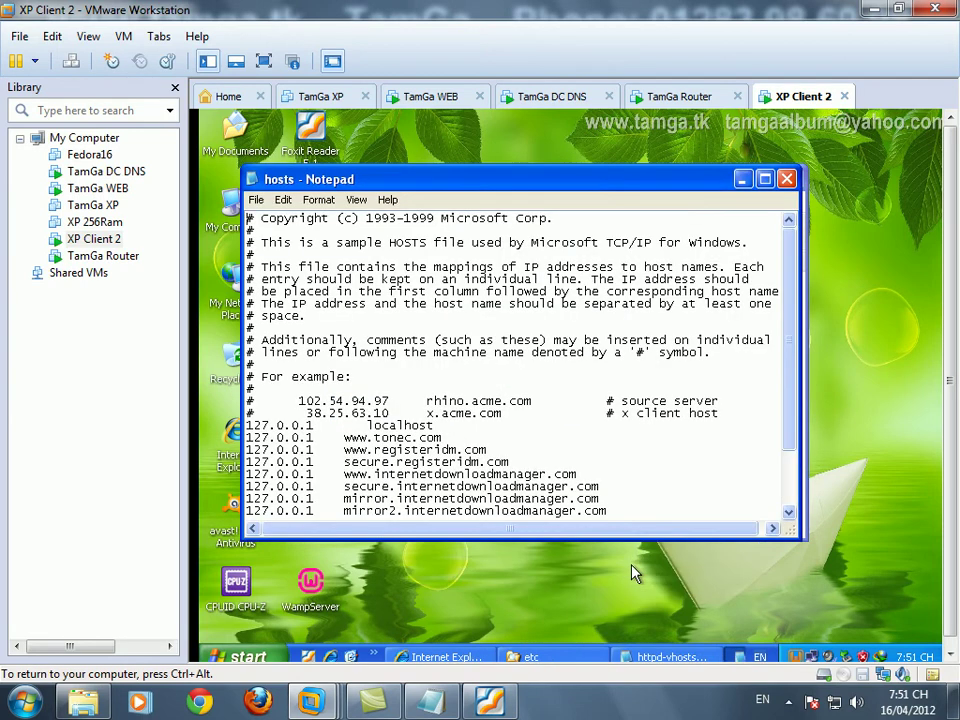
pyautogui.moveTo(789, 336); pyautogui.dragTo(790, 486)
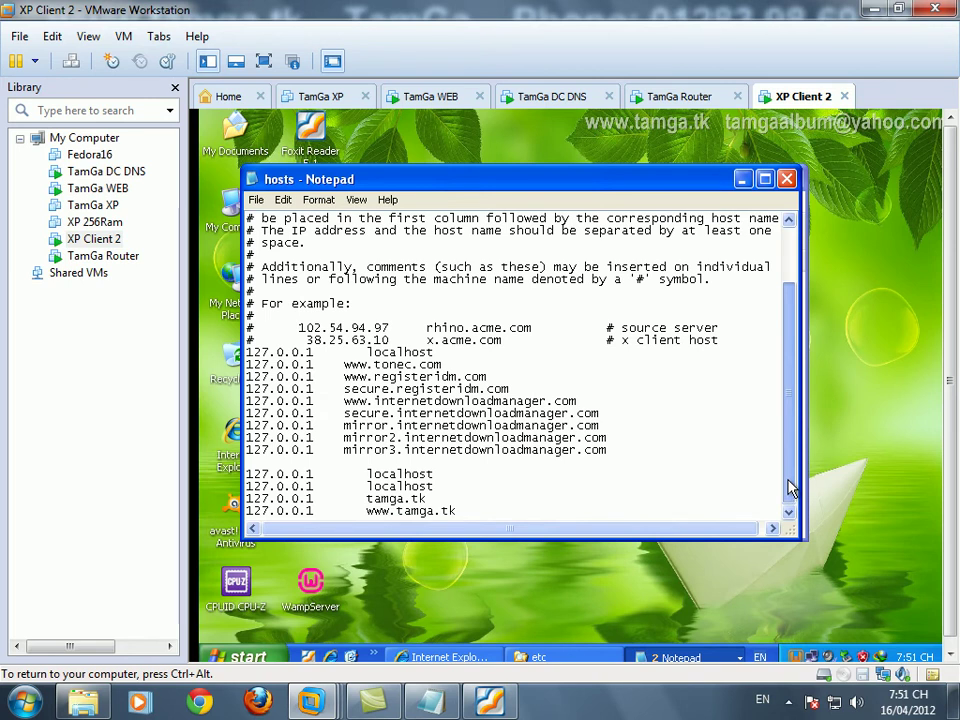
pyautogui.moveTo(790, 410); pyautogui.dragTo(790, 338)
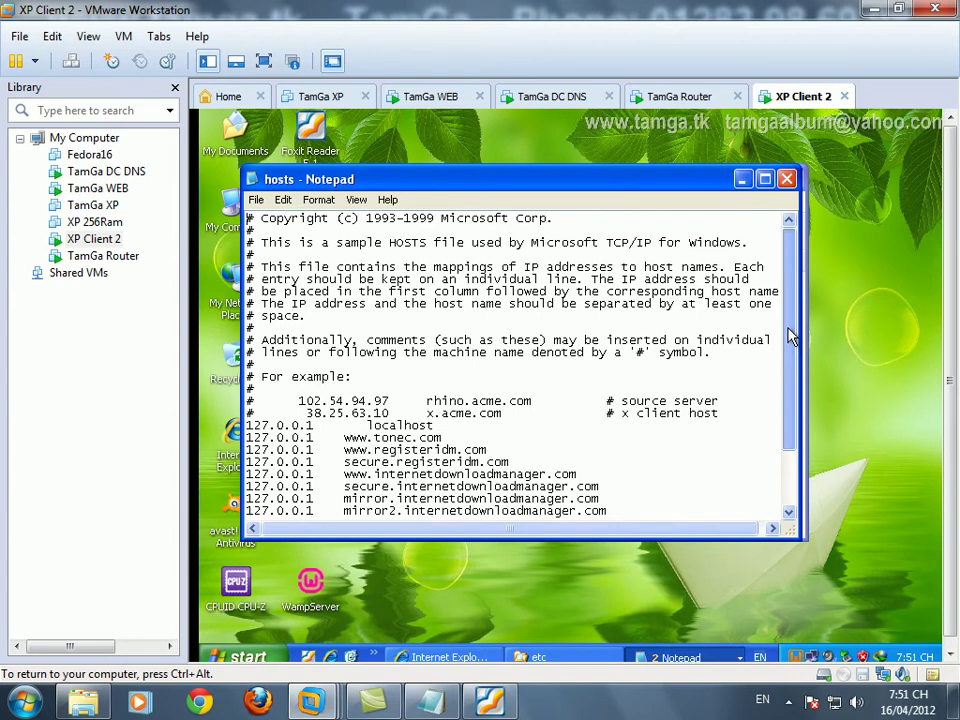
pyautogui.click(786, 179)
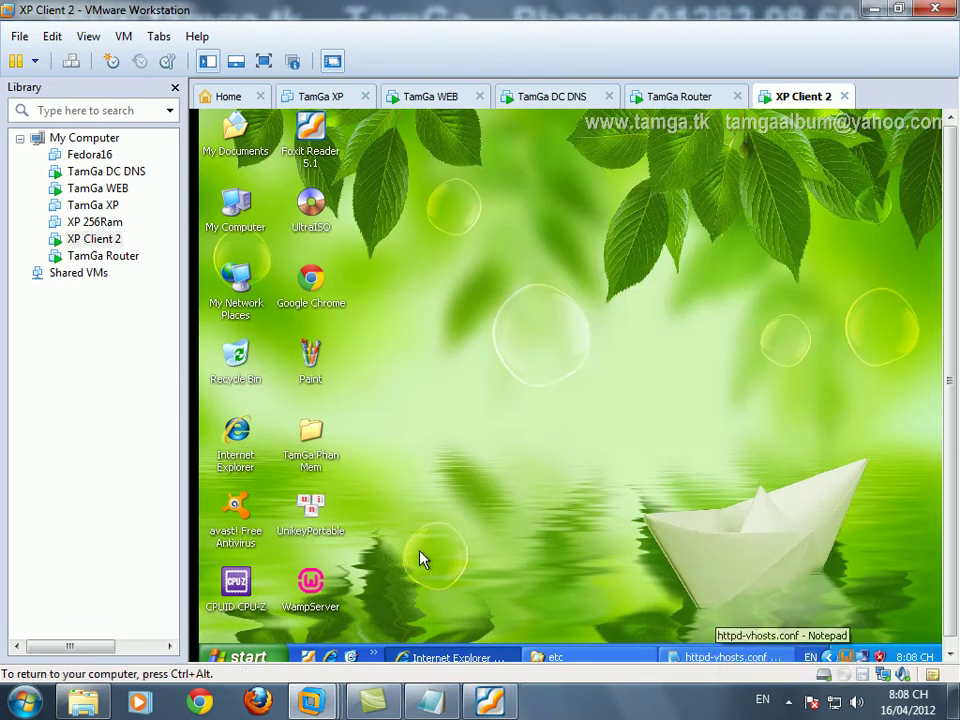
pyautogui.click(697, 657)
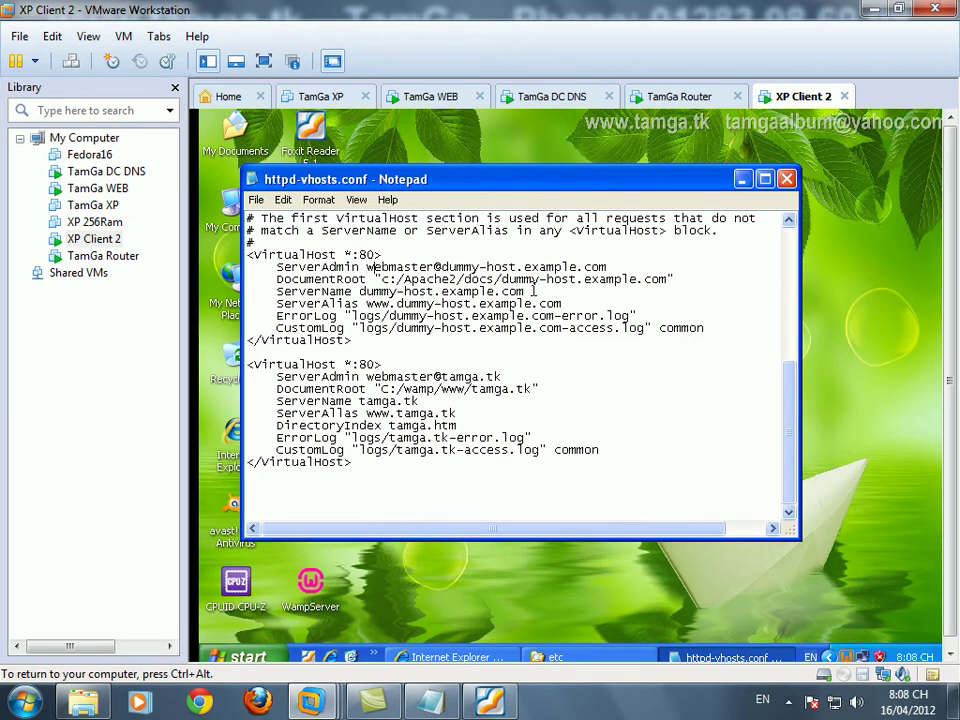
pyautogui.hotkey('shift', 'End')
pyautogui.write('lo')
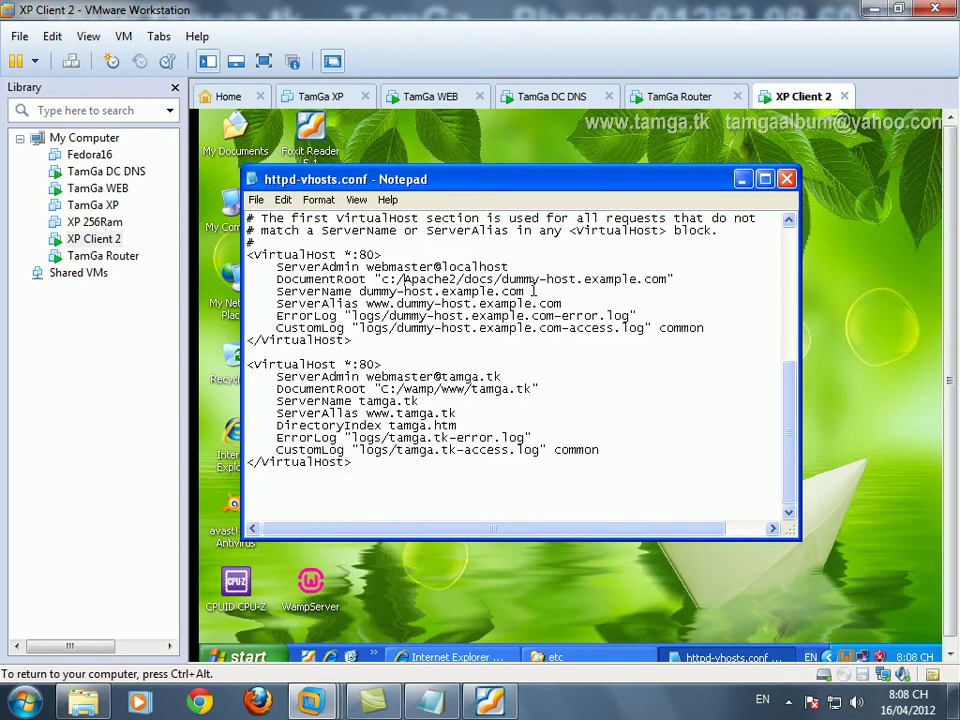
pyautogui.hotkey('shift', 'End')
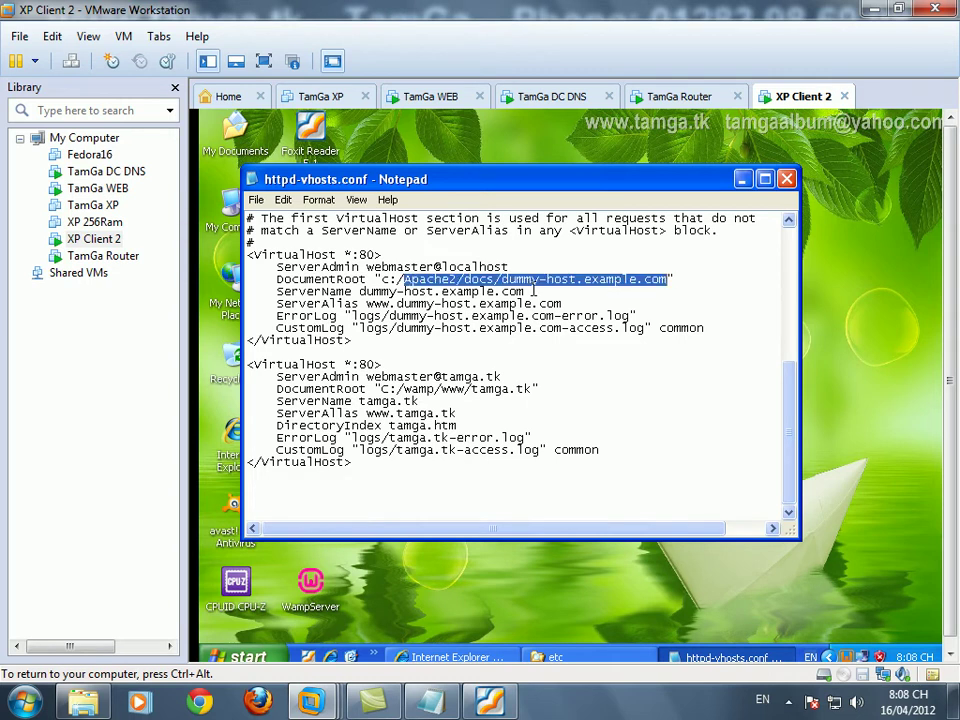
pyautogui.write('wamp/www')
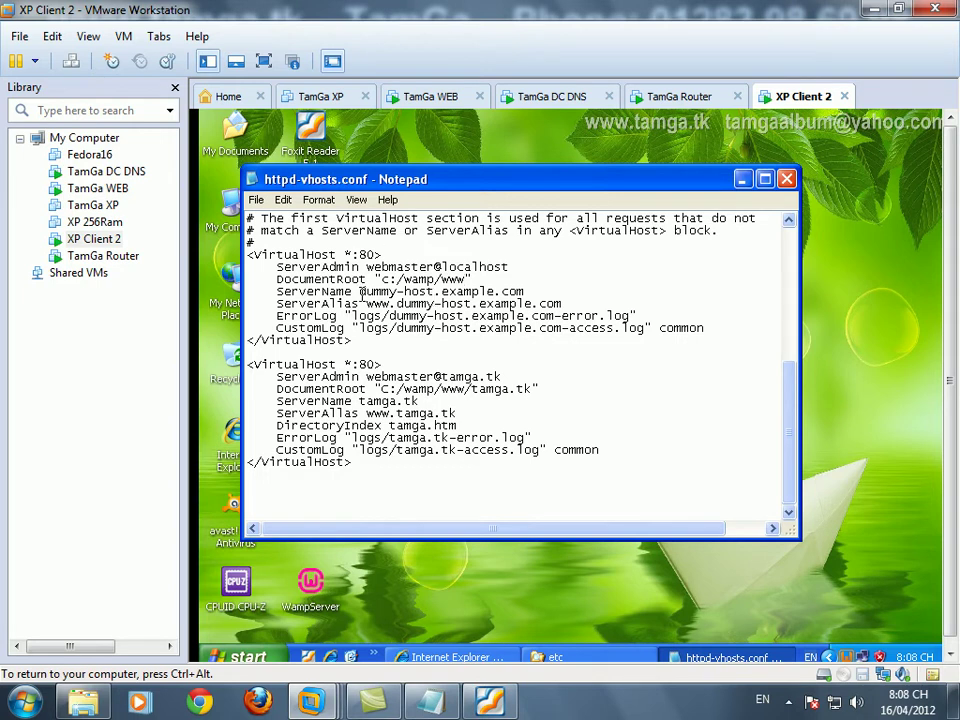
pyautogui.moveTo(523, 291); pyautogui.dragTo(359, 291)
pyautogui.write('localhost')
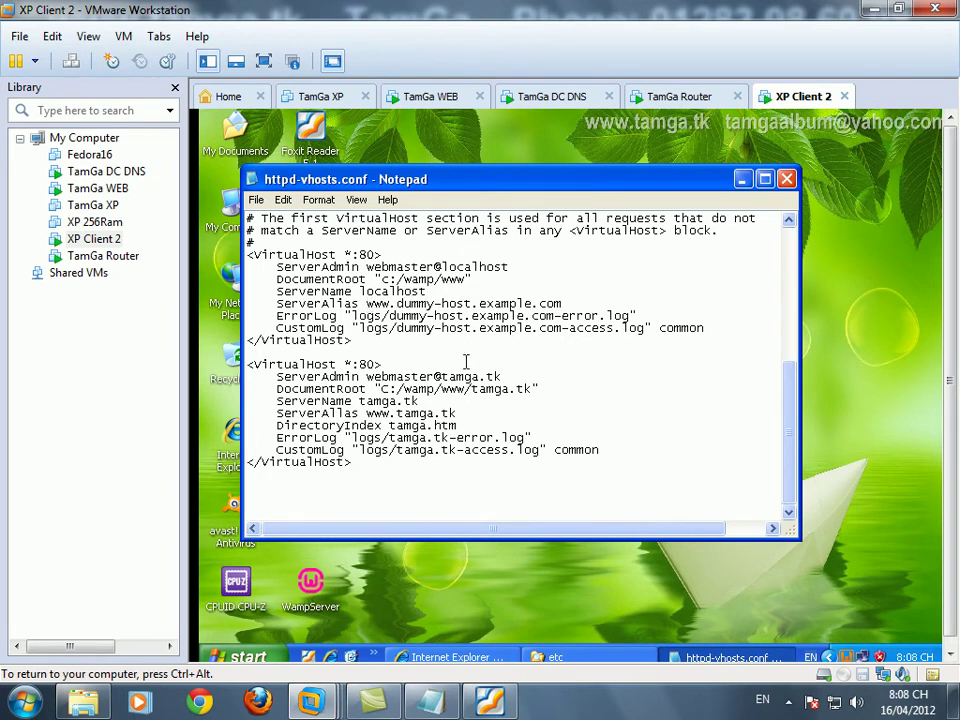
pyautogui.hotkey('shift', 'End')
pyautogui.write('l')
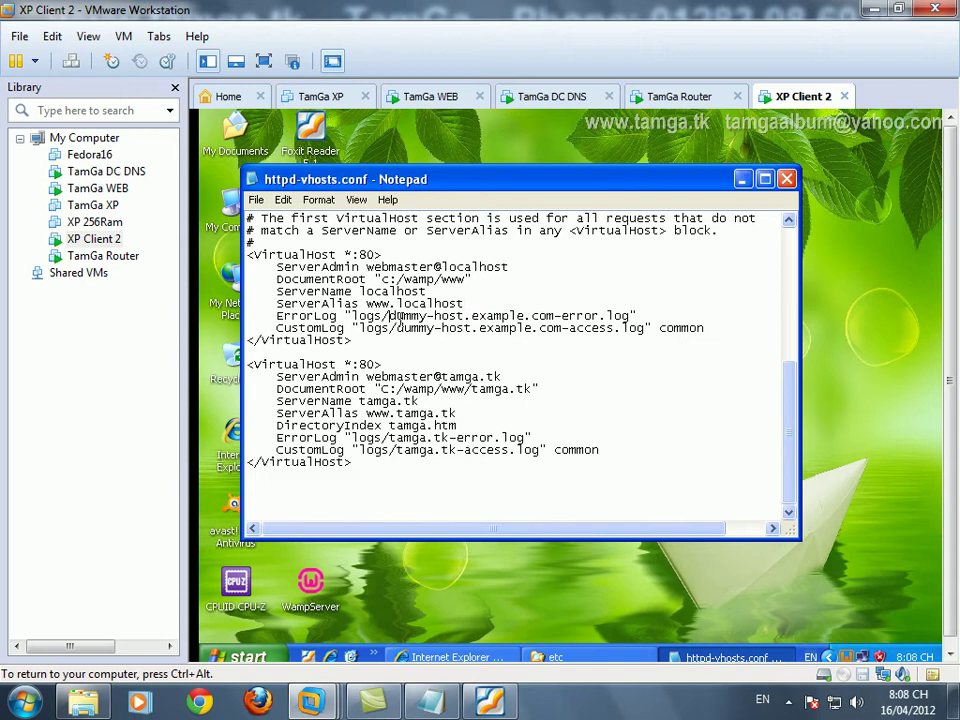
pyautogui.keyDown('shift'); pyautogui.click(524, 317); pyautogui.keyUp('shift')
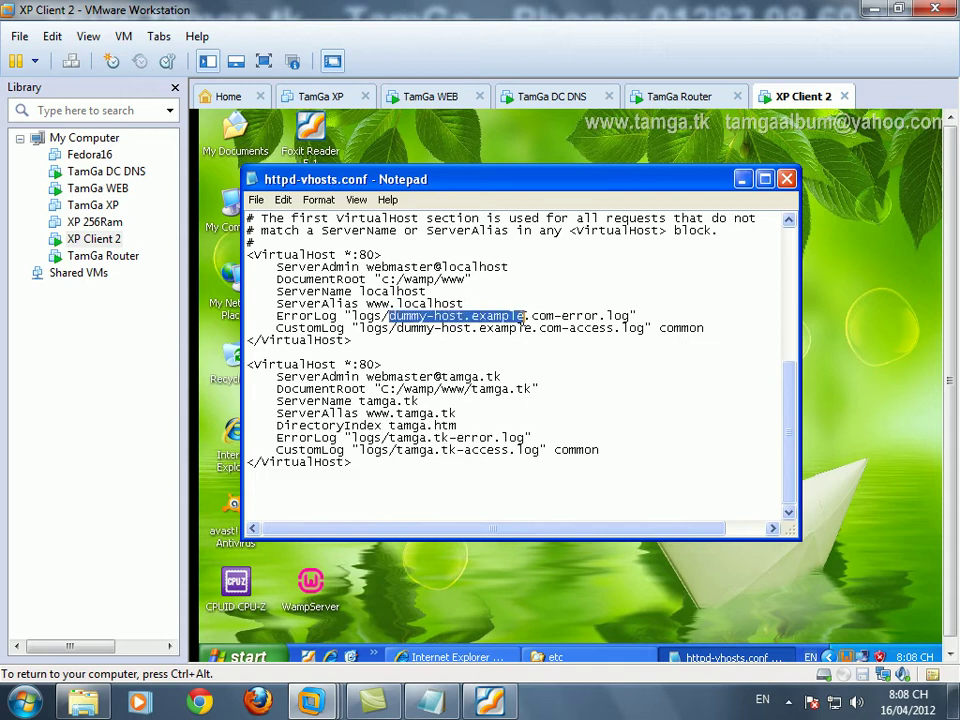
pyautogui.write('locasl')
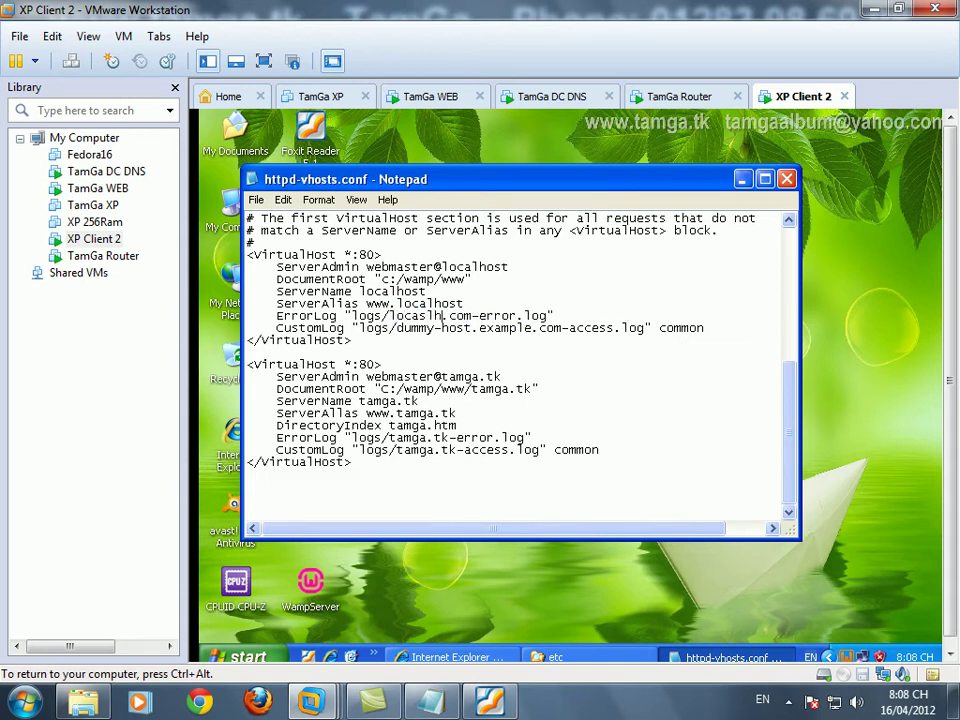
pyautogui.press('BackSpace')
pyautogui.press('BackSpace')
pyautogui.write('lhost')
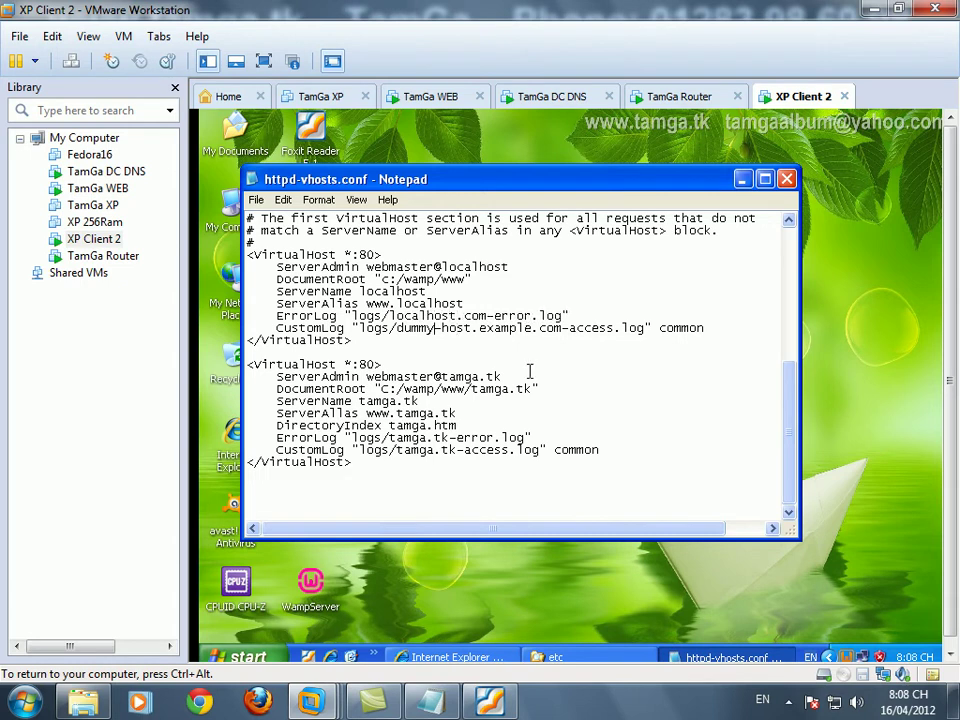
pyautogui.hotkey('shift', 'Right')
pyautogui.hotkey('shift', 'Right')
pyautogui.hotkey('shift', 'Right')
pyautogui.hotkey('shift', 'Right')
pyautogui.hotkey('shift', 'Right')
pyautogui.hotkey('shift', 'Right')
pyautogui.hotkey('shift', 'Right')
pyautogui.hotkey('shift', 'Right')
pyautogui.hotkey('shift', 'Right')
pyautogui.hotkey('shift', 'Right')
pyautogui.hotkey('shift', 'Right')
pyautogui.hotkey('shift', 'Right')
pyautogui.hotkey('shift', 'Right')
pyautogui.hotkey('shift', 'Right')
pyautogui.hotkey('shift', 'Right')
pyautogui.hotkey('shift', 'Right')
pyautogui.hotkey('shift', 'Right')
pyautogui.hotkey('shift', 'Right')
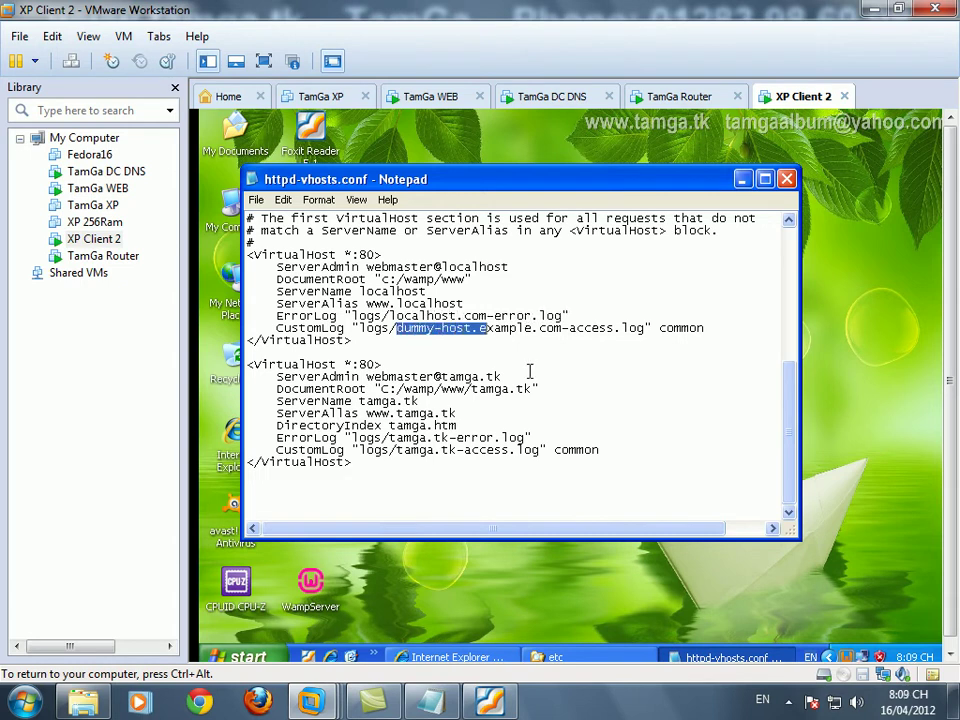
pyautogui.write('localho')
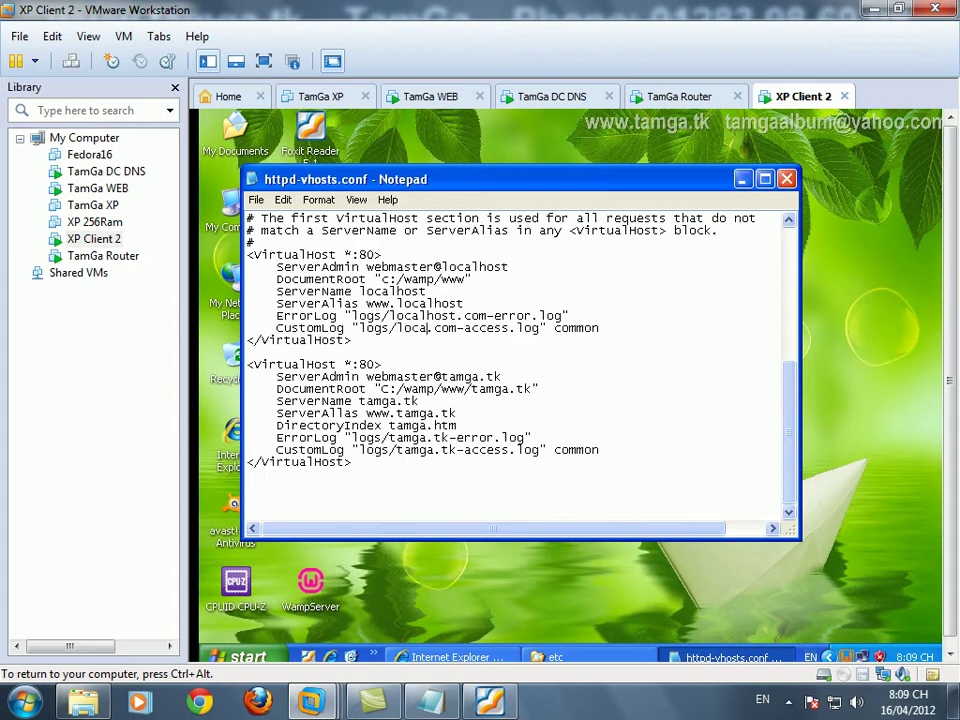
pyautogui.write('st')
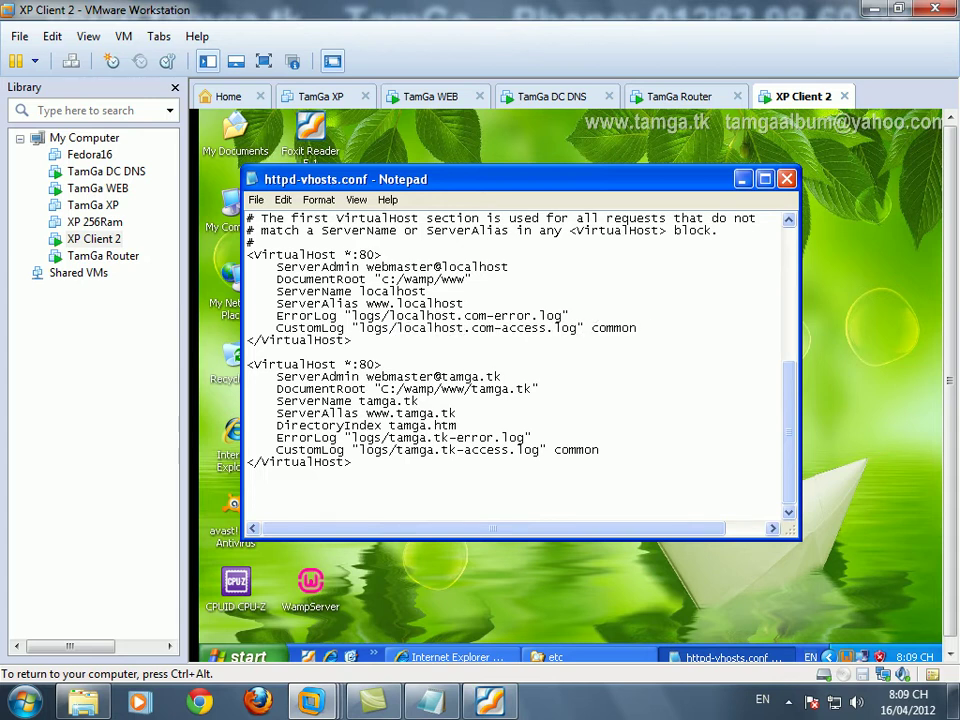
# - Save httpd-vhosts.conf and restart all WampServer services
pyautogui.click(256, 199)
pyautogui.click(272, 250)
pyautogui.click(846, 657)
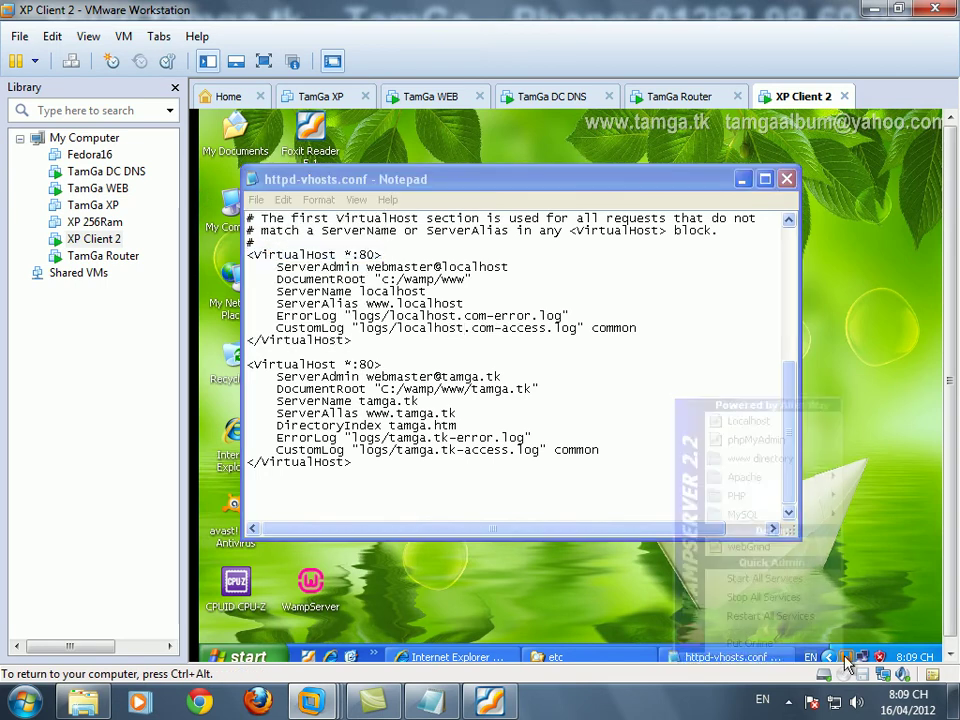
pyautogui.click(805, 617)
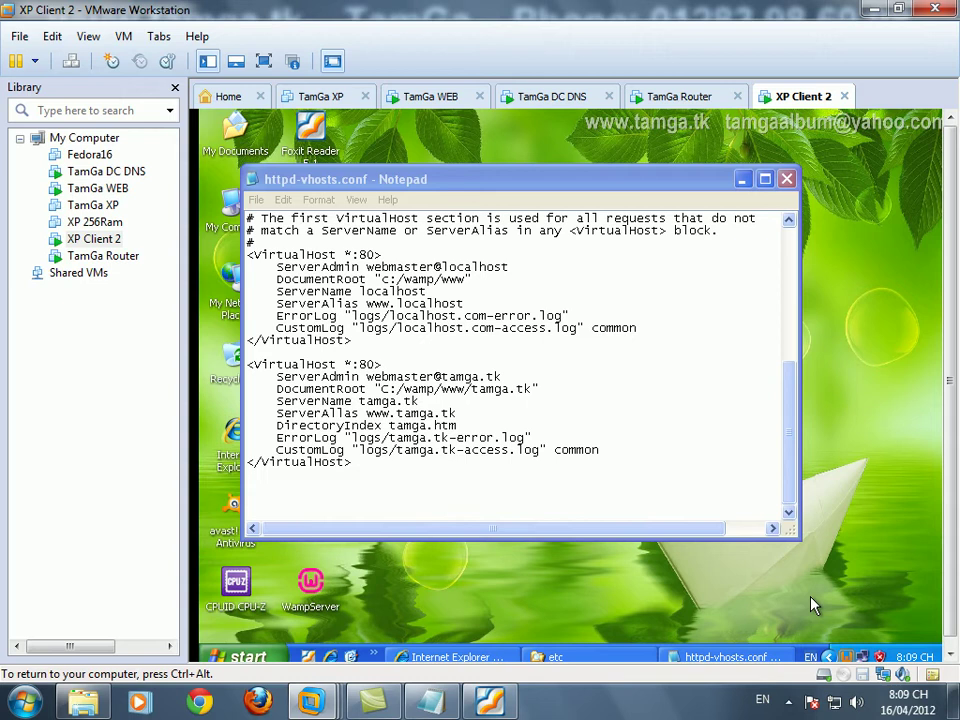
# - Release input from the VM and bring the host notes window to the front
pyautogui.click(789, 701)
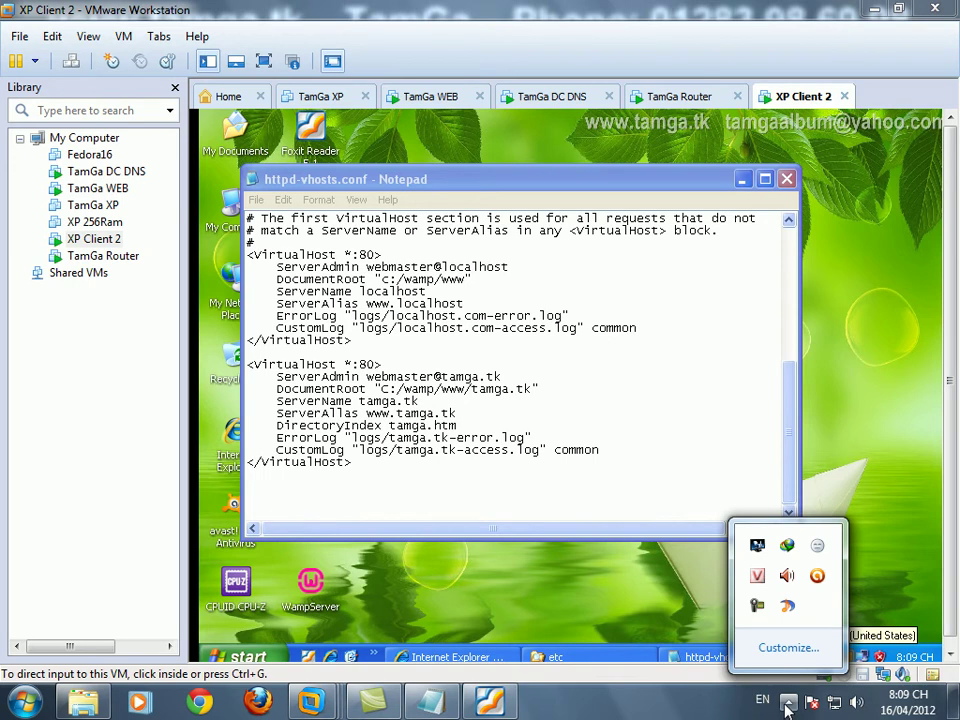
pyautogui.click(690, 676)
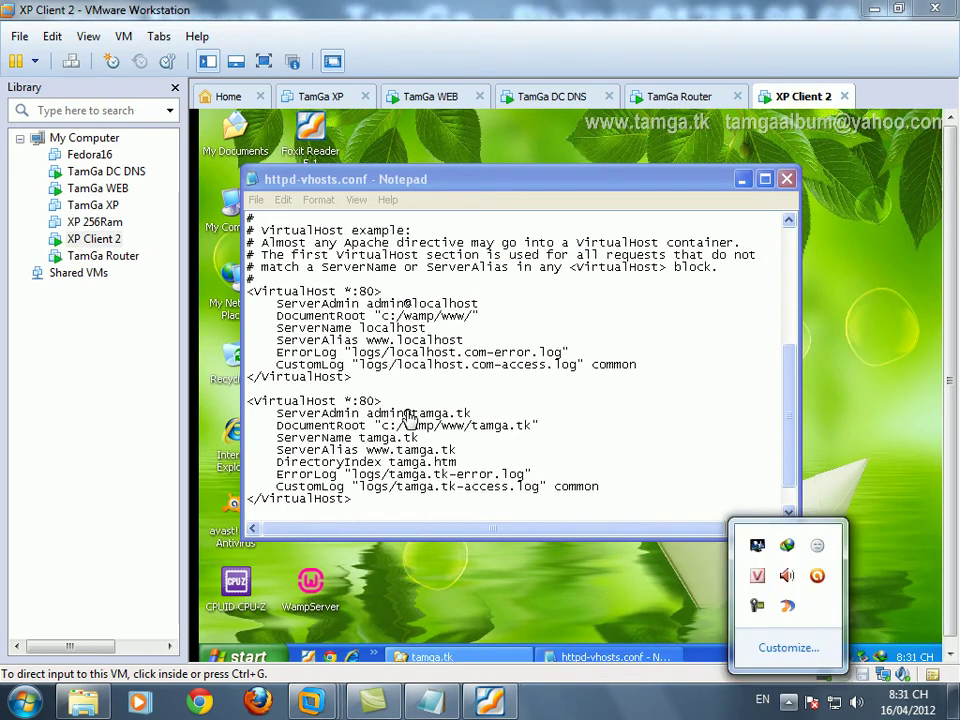
pyautogui.click(513, 417)
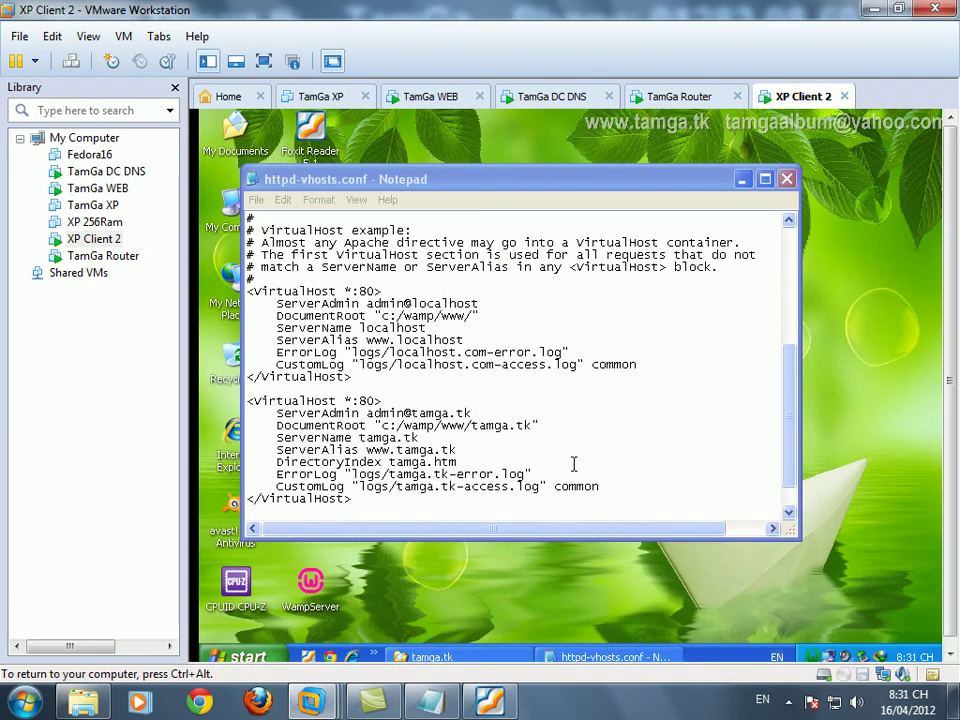
pyautogui.hotkey('ctrl', 'alt')
pyautogui.click(789, 701)
pyautogui.click(519, 530)
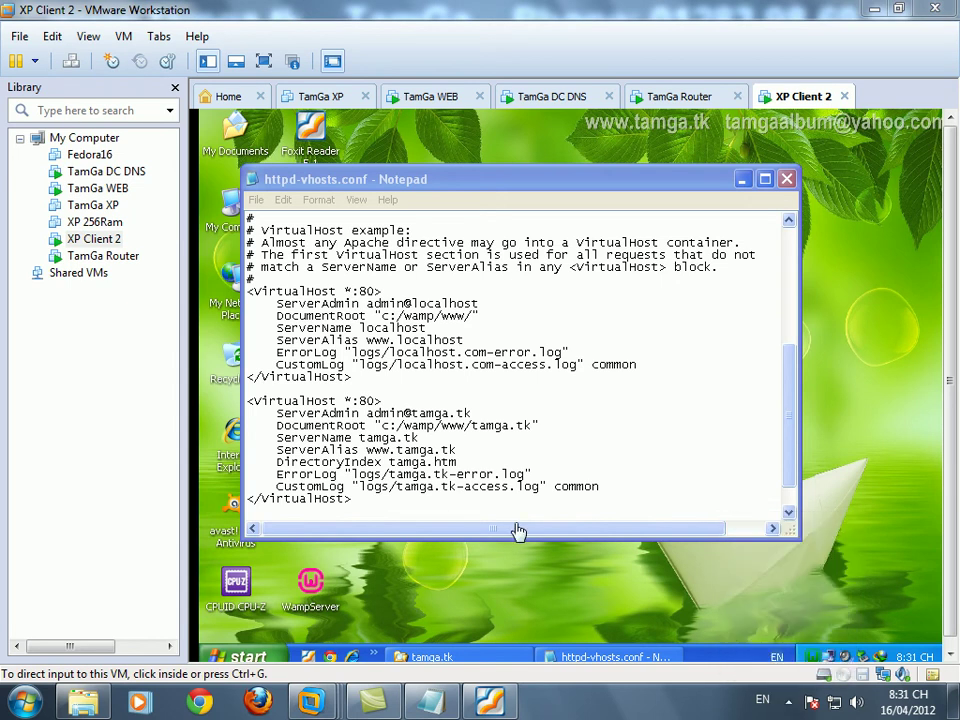
pyautogui.click(440, 700)
# - Add the host note line 'nếu file host kiểm tra ok rồi thì kiểm tra lại file vhosts.'
pyautogui.write('nếu file host kiểm tra ok rồi thì kie')
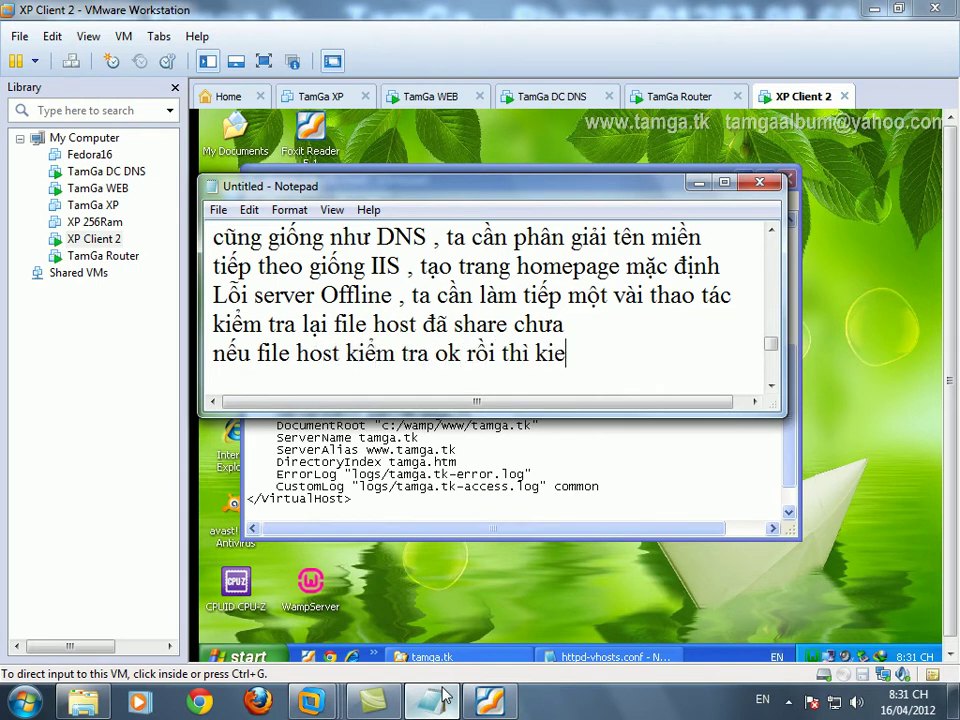
pyautogui.press('BackSpace')
pyautogui.write('ểm tra lại')
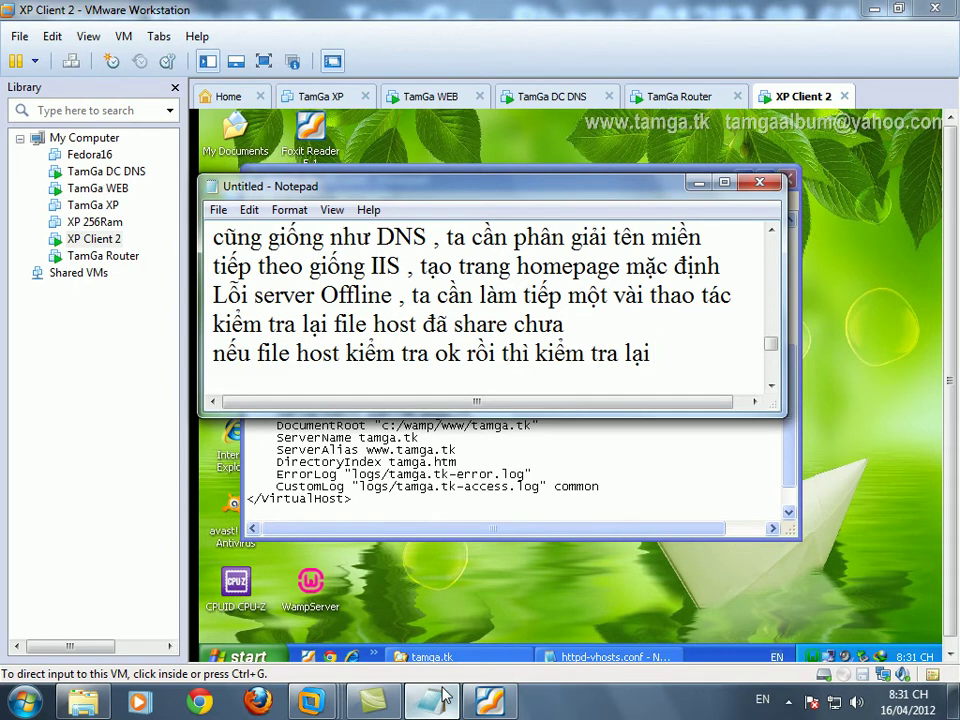
pyautogui.write('e')
pyautogui.press('Return')
pyautogui.write('vohoss')
pyautogui.press('BackSpace')
pyautogui.press('BackSpace')
pyautogui.press('BackSpace')
pyautogui.press('BackSpace')
pyautogui.write('host')
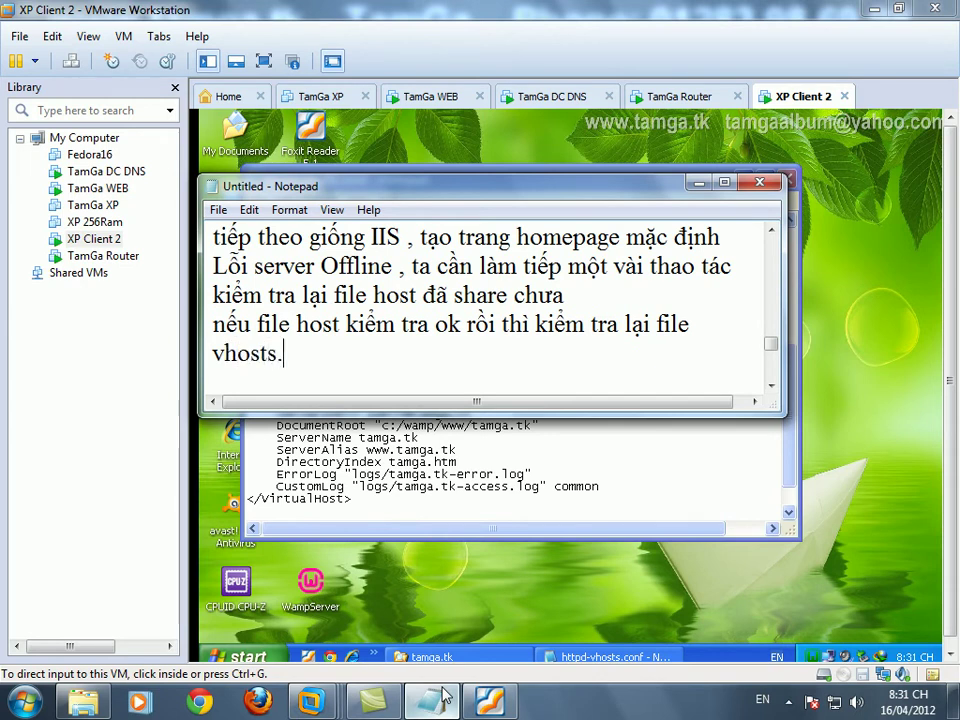
pyautogui.write('s.')
pyautogui.click(445, 697)
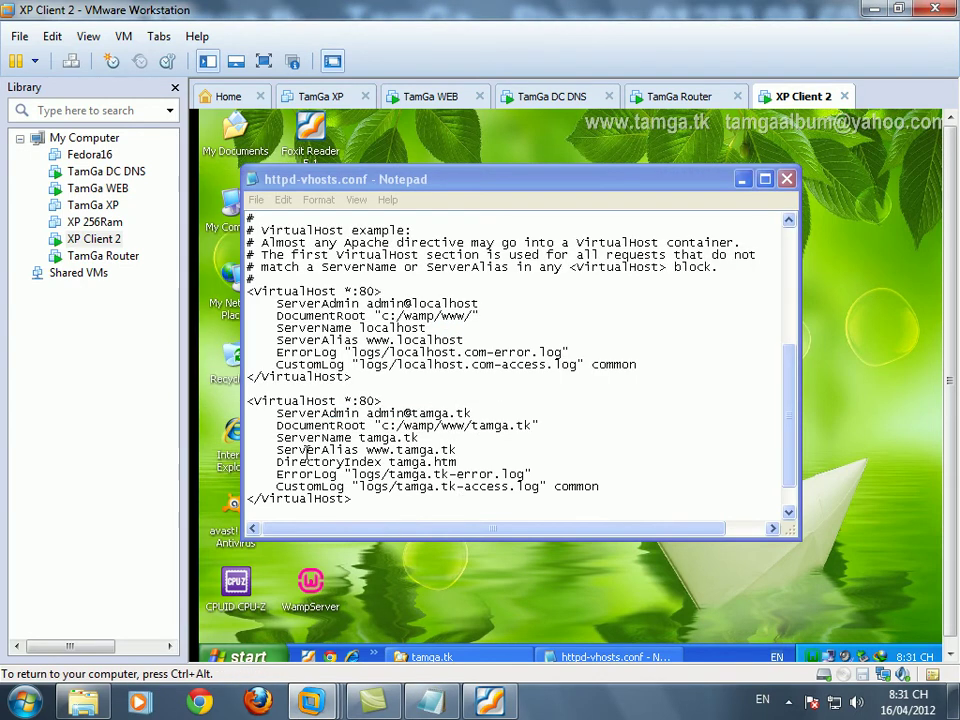
pyautogui.doubleClick(398, 451)
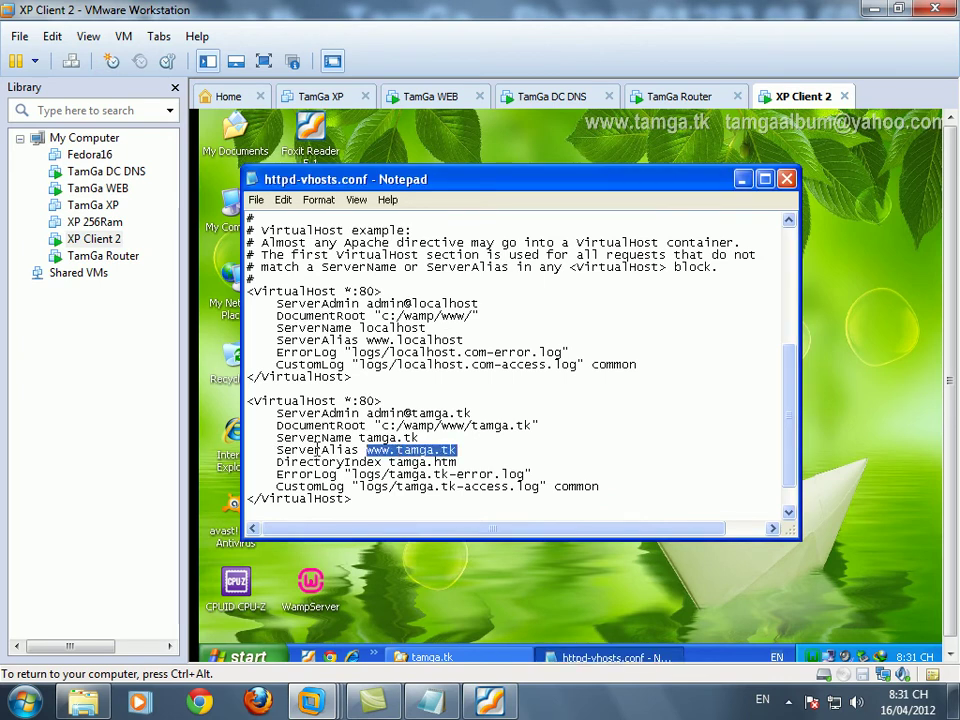
pyautogui.click(306, 450)
pyautogui.click(812, 660)
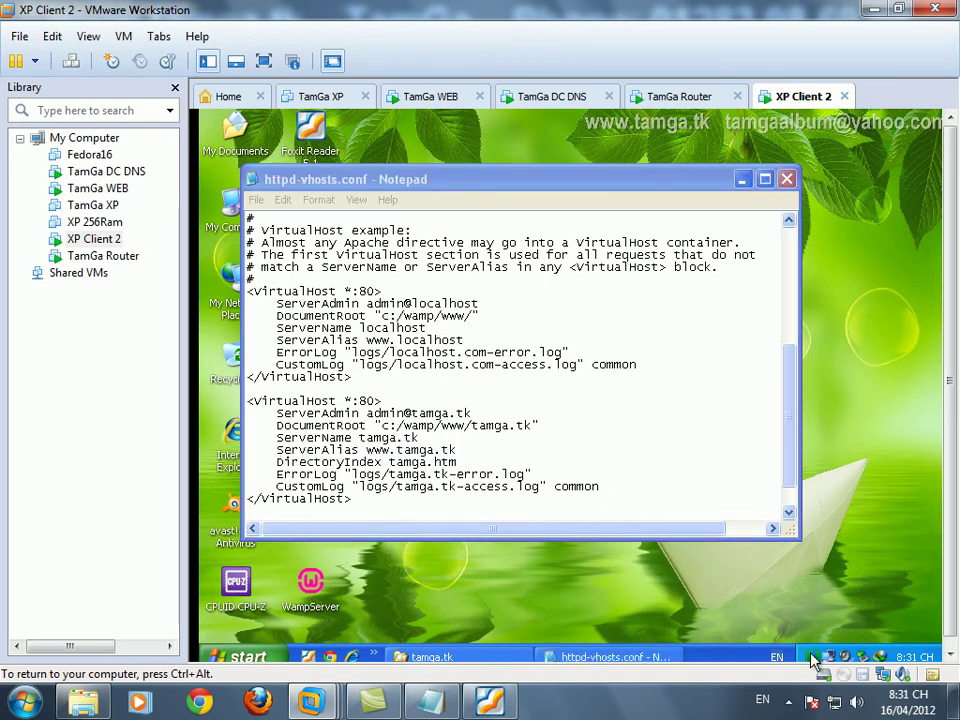
pyautogui.click(746, 615)
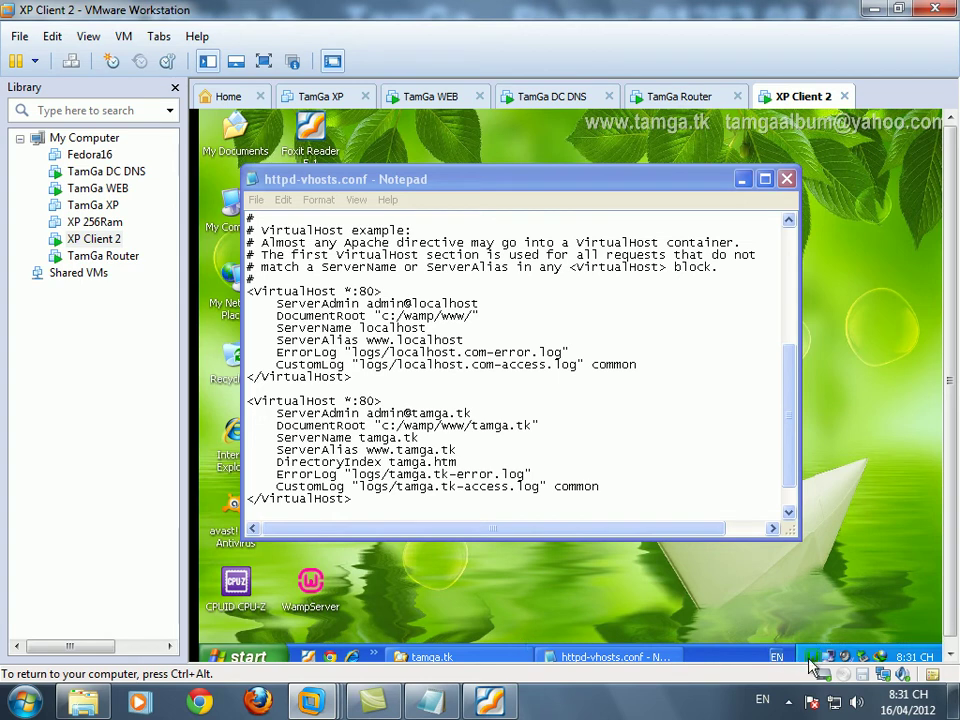
# - Save and close httpd-vhosts.conf, then put WampServer online
pyautogui.click(255, 200)
pyautogui.click(275, 251)
pyautogui.click(786, 179)
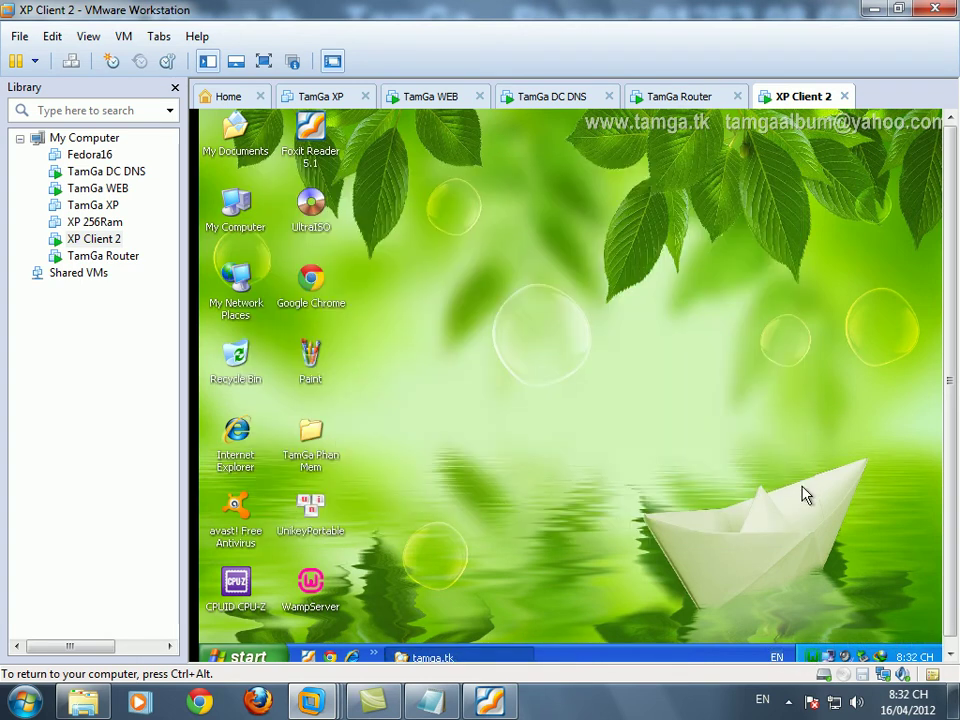
pyautogui.click(816, 654)
pyautogui.click(765, 636)
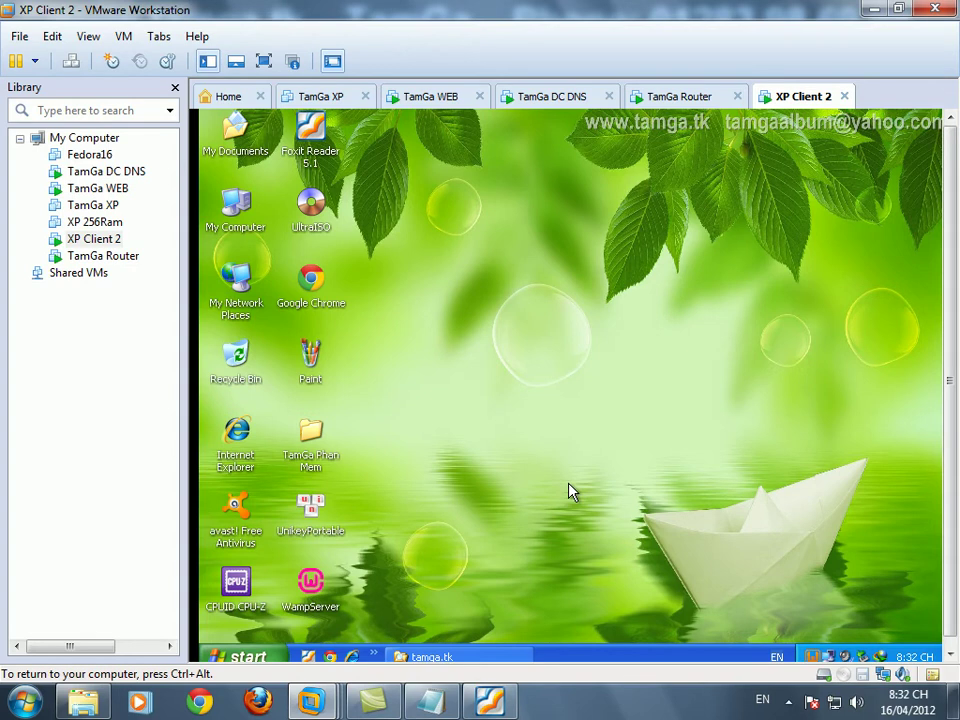
# - Refresh the XP guest's desktop
pyautogui.rightClick(566, 338)
pyautogui.click(588, 366)
pyautogui.rightClick(524, 335)
# - Launch Chrome, dismiss the default-browser bar and Sign in tab, and load localhost
pyautogui.click(557, 360)
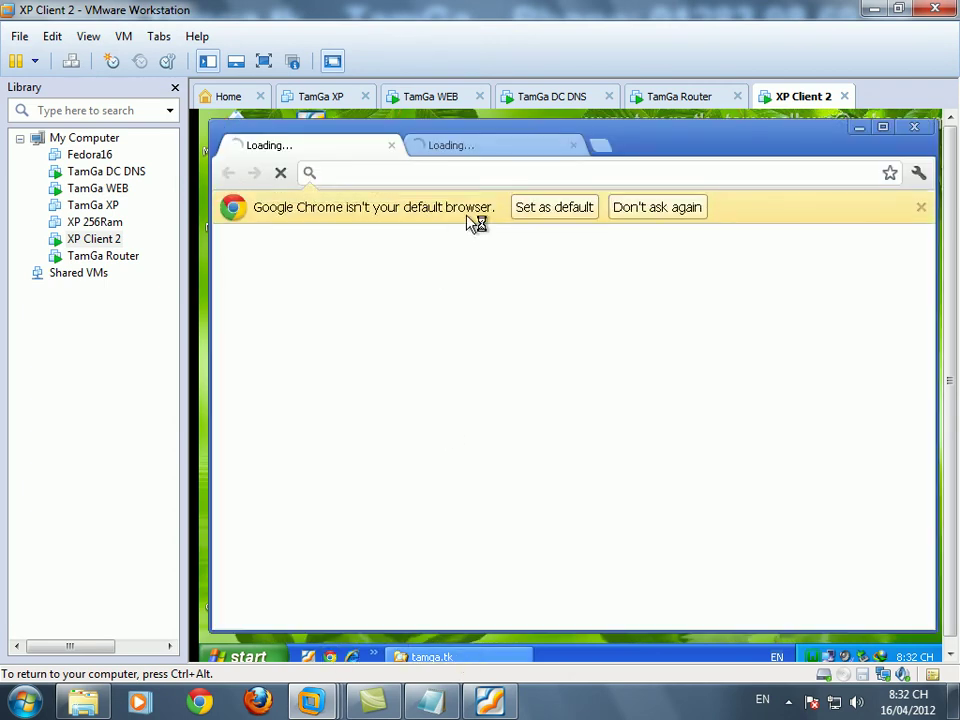
pyautogui.click(657, 207)
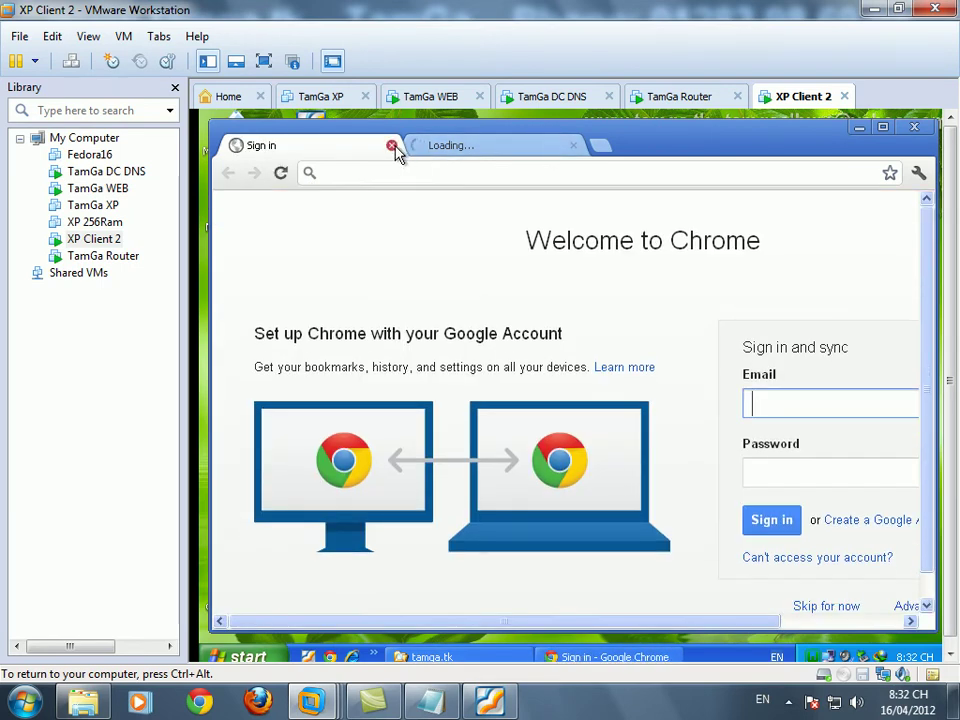
pyautogui.click(391, 145)
pyautogui.click(396, 172)
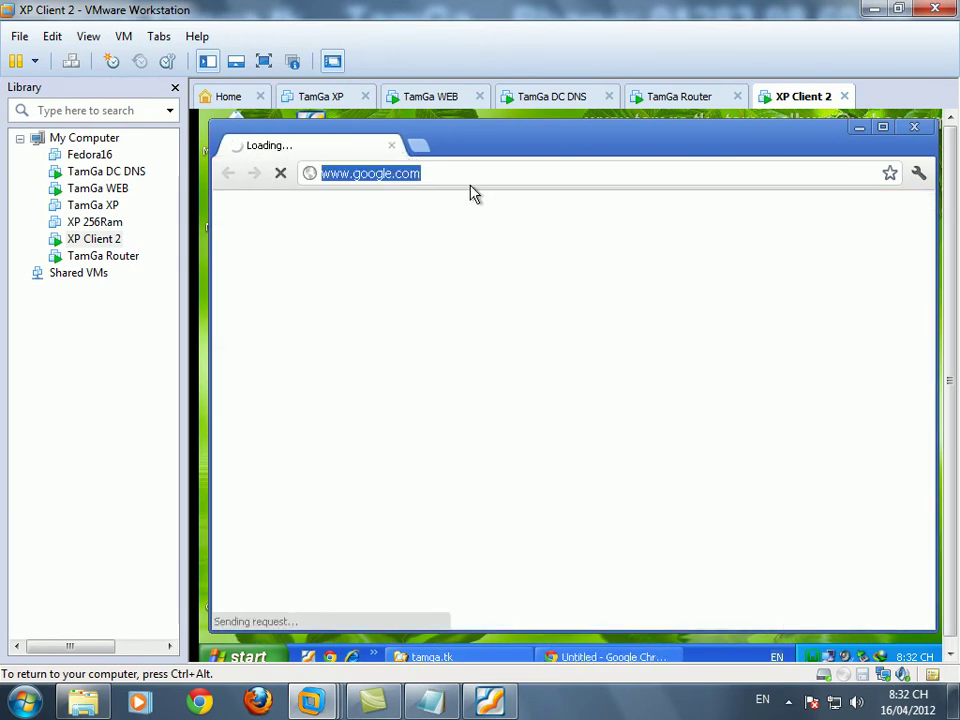
pyautogui.write('loca')
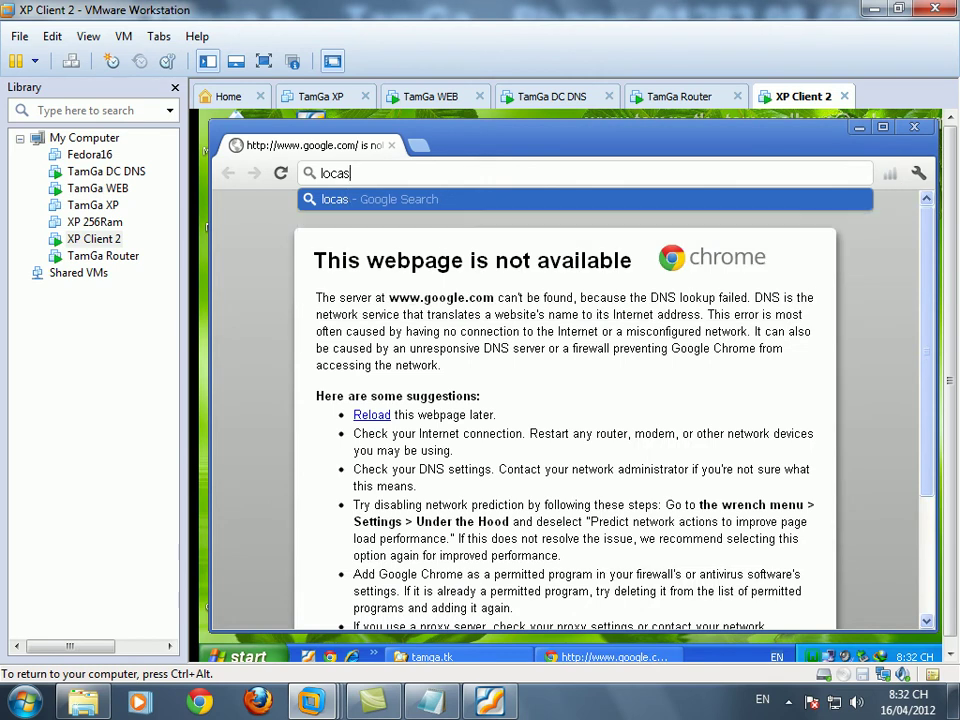
pyautogui.write('lhost')
pyautogui.press('Return')
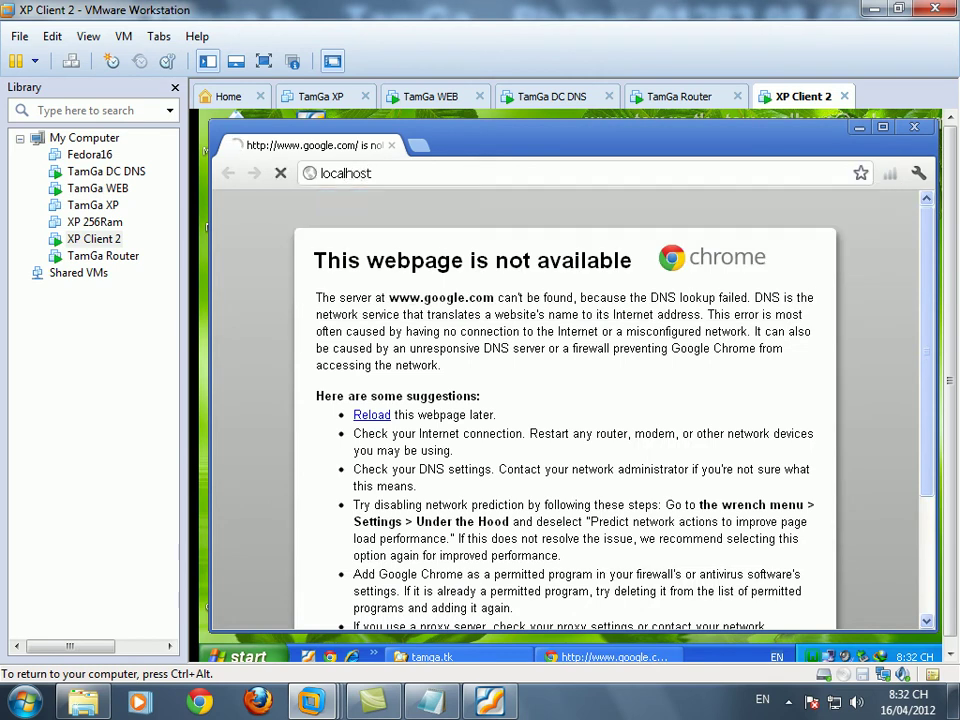
# - Maximize the Chrome window and load tamga.tk
pyautogui.moveTo(739, 146); pyautogui.dragTo(730, 130)
pyautogui.doubleClick(730, 130)
pyautogui.scroll(-3, 350, 457)
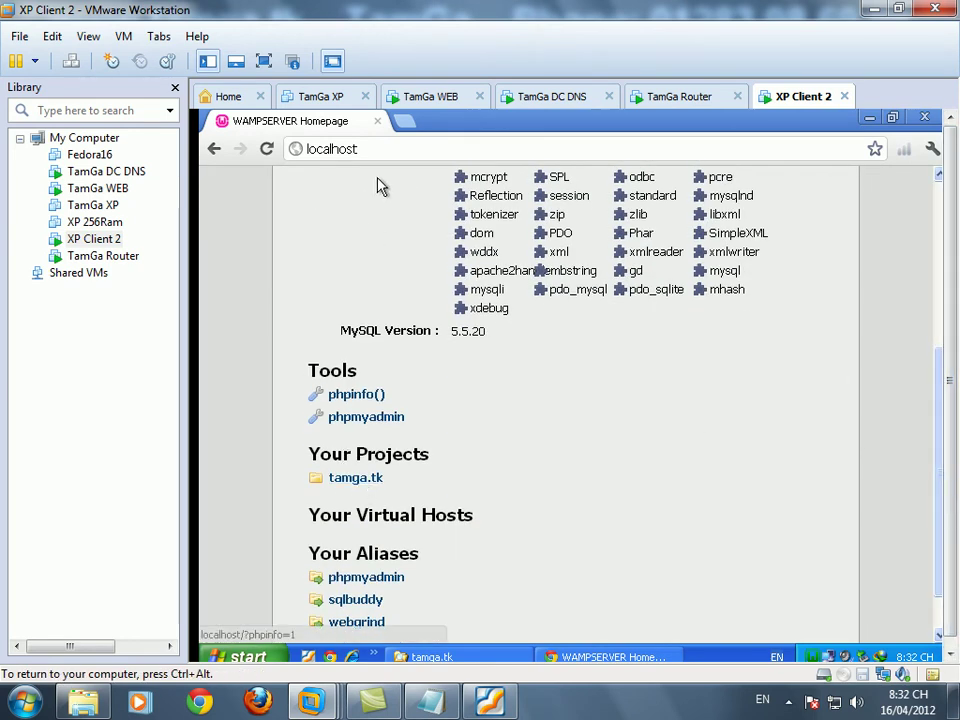
pyautogui.click(376, 149)
pyautogui.write('tamga.tk')
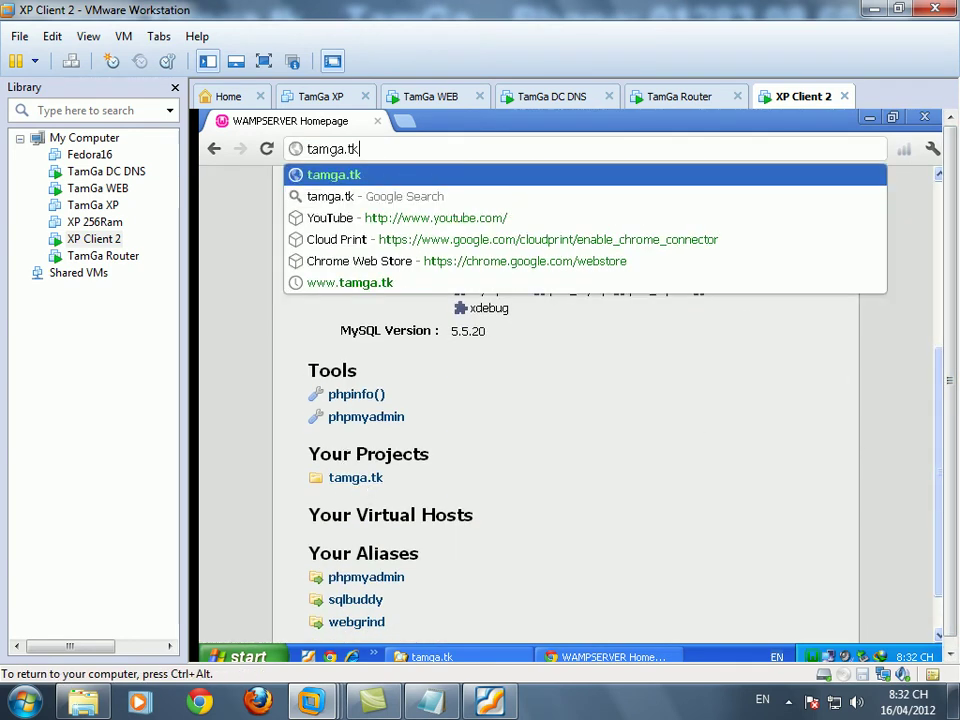
pyautogui.press('Return')
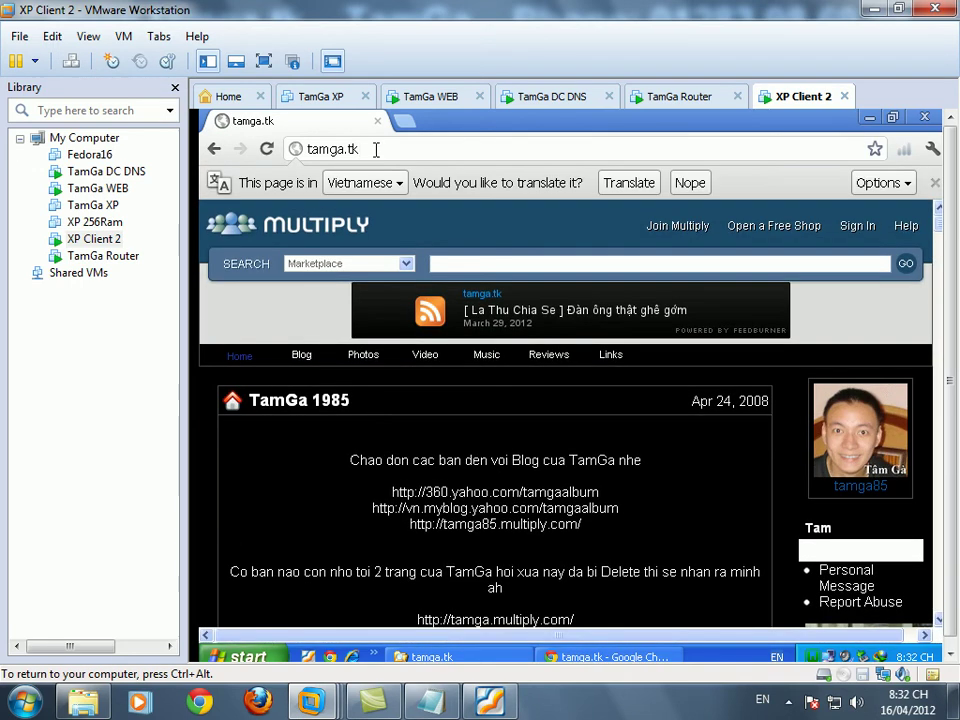
pyautogui.click(431, 703)
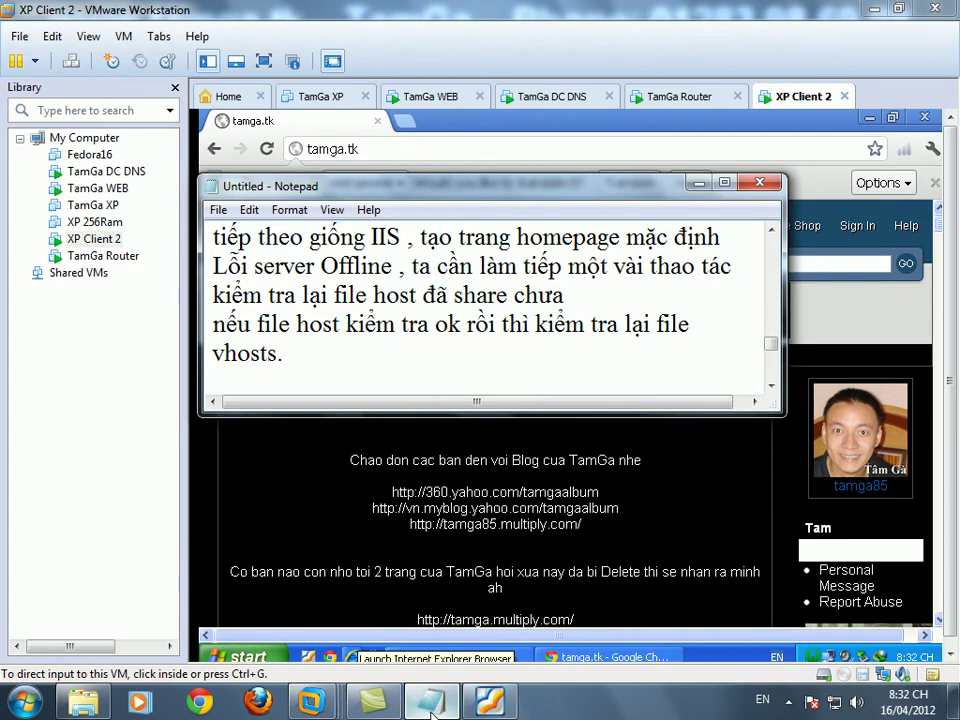
pyautogui.press('Return')
pyautogui.press('Return')
pyautogui.press('Return')
pyautogui.press('Return')
pyautogui.press('Return')
pyautogui.write('yeah')
pyautogui.press('Return')
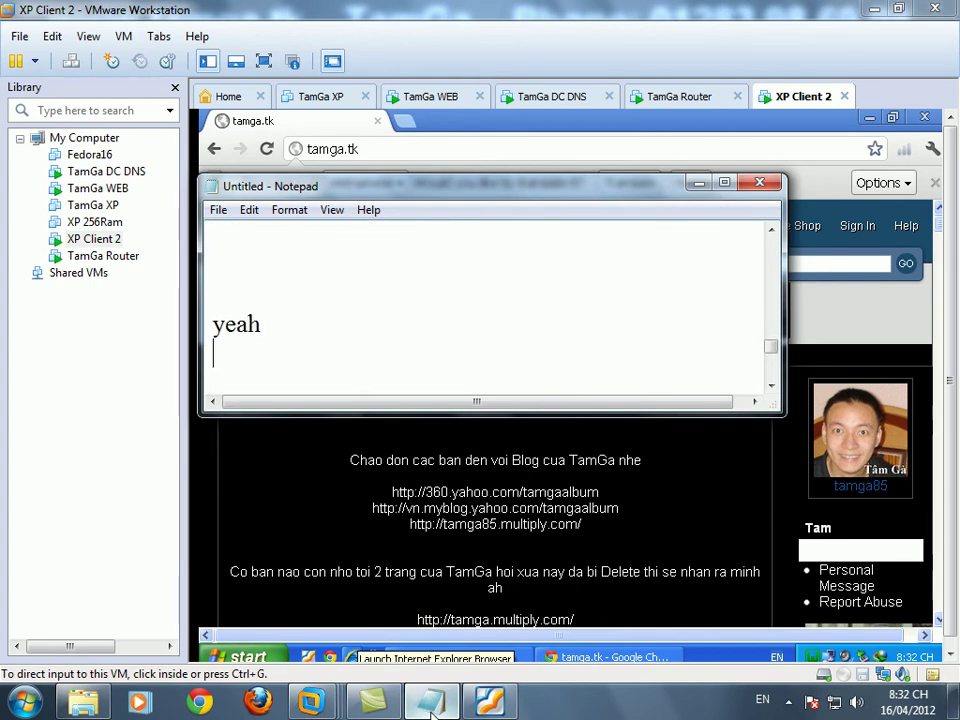
pyautogui.write('thành công đươ')
pyautogui.write('ợc nu ch')
pyautogui.press('BackSpace')
pyautogui.press('BackSpace')
pyautogui.press('BackSpace')
pyautogui.write('a chang đường ro')
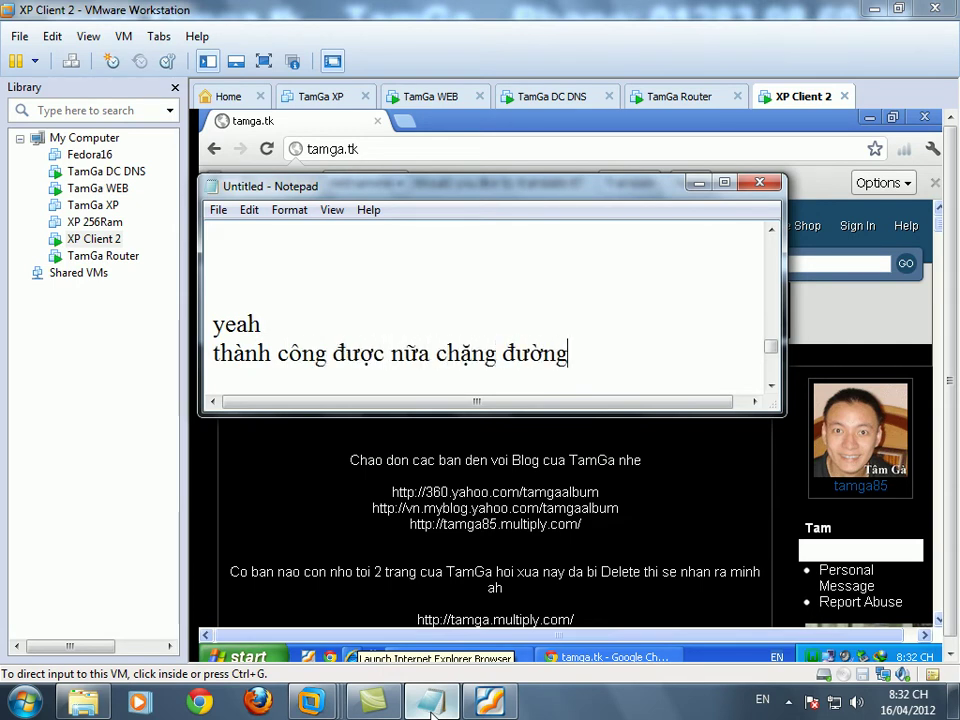
pyautogui.write('i , giờ thử')
pyautogui.press('Return')
pyautogui.write('www')
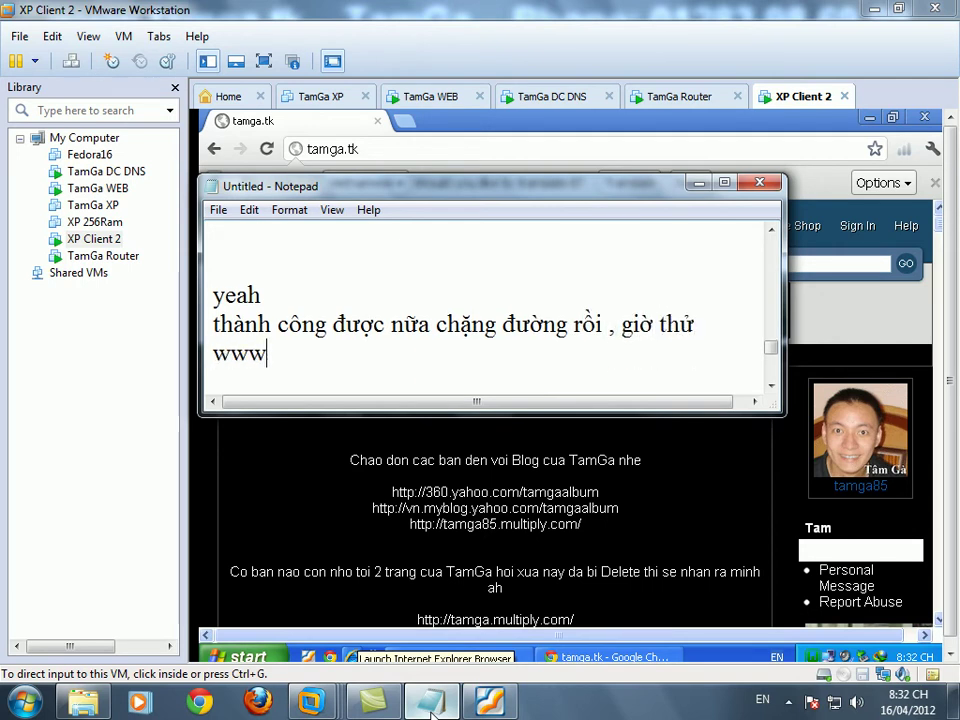
pyautogui.write('.tamga.tk coi ')
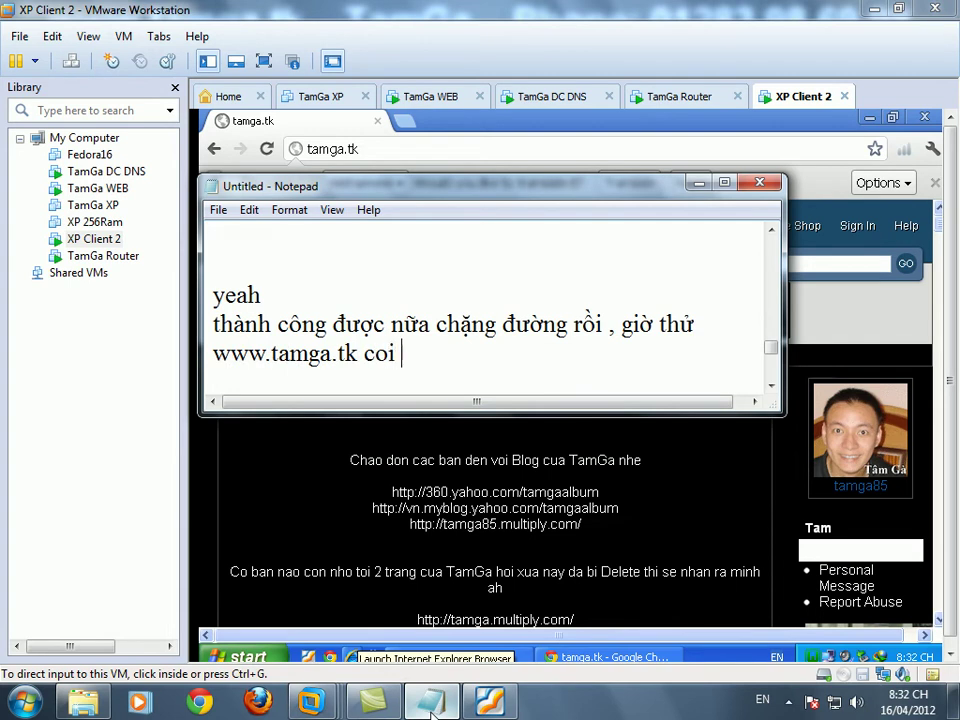
pyautogui.write('phaân giải được nữa ko ')
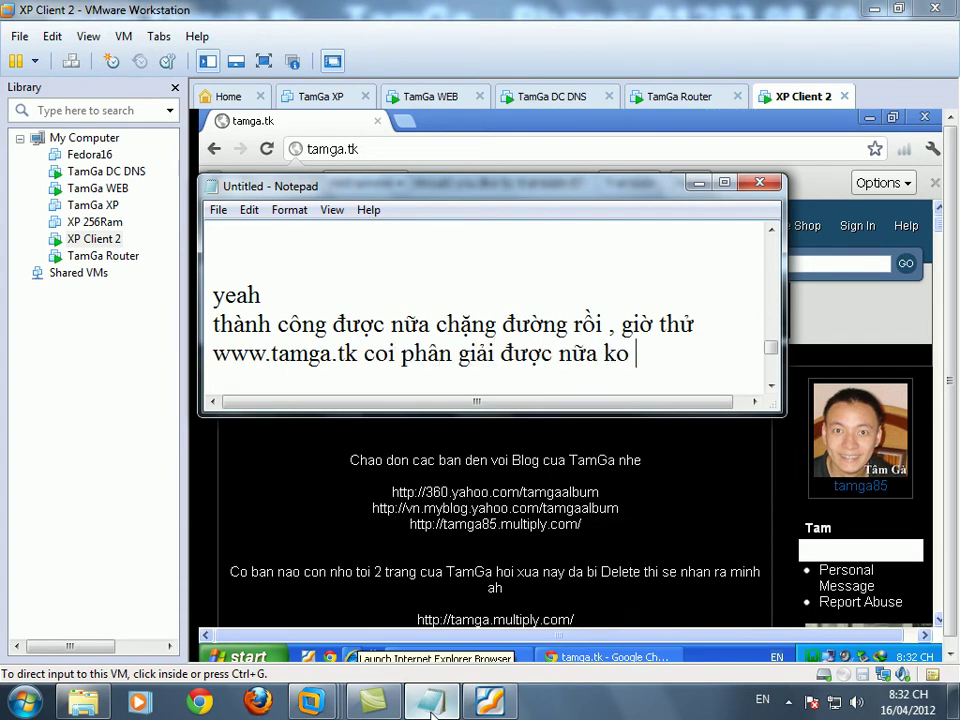
pyautogui.write('là ok tiếp')
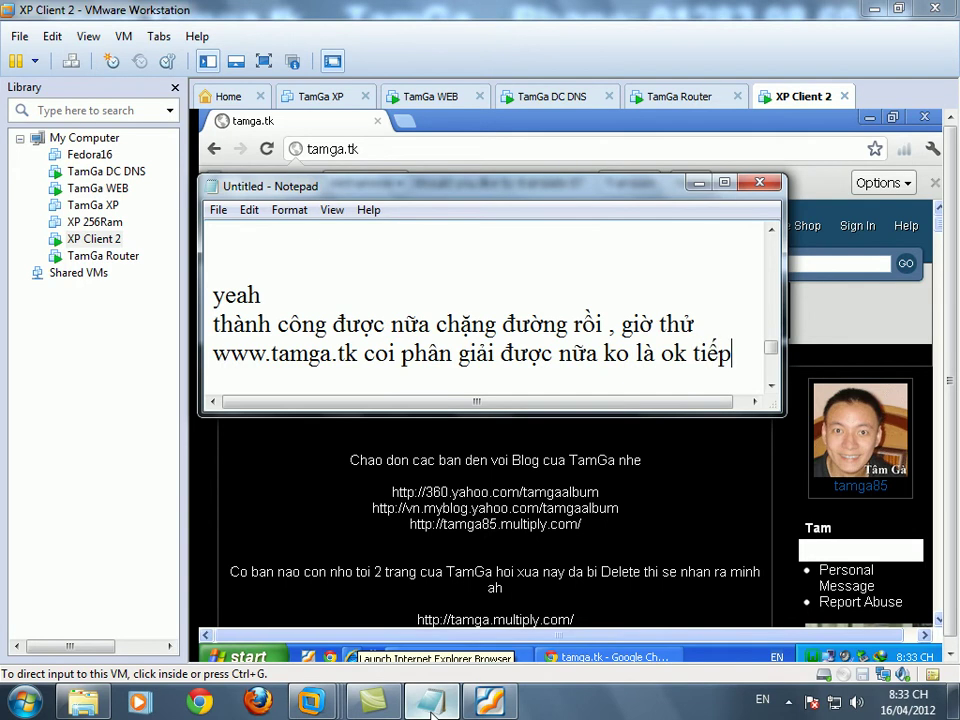
pyautogui.click(400, 150)
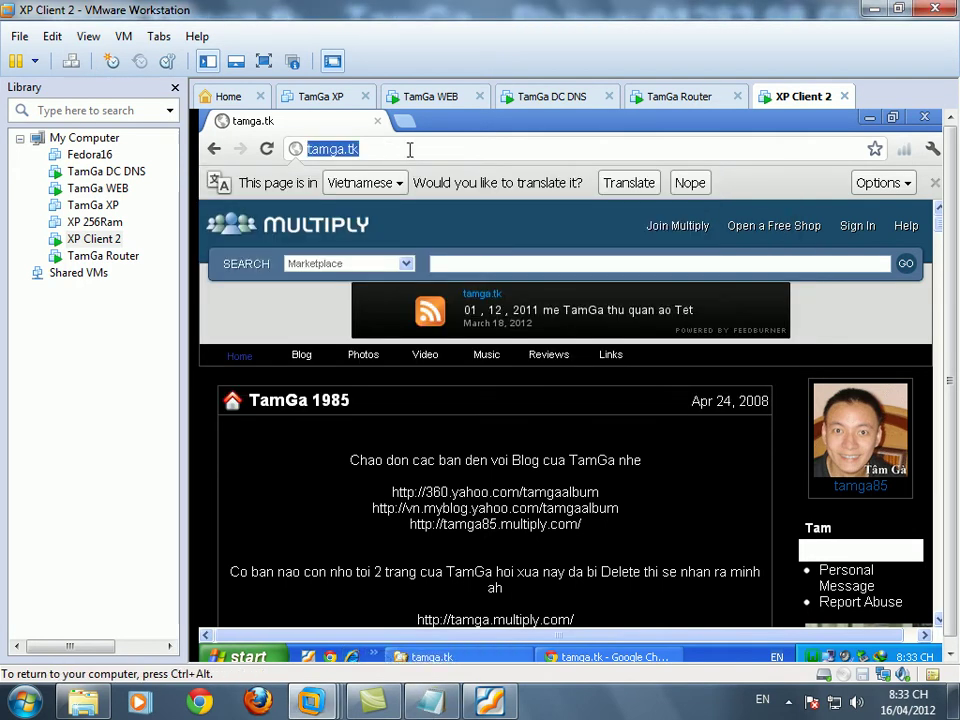
pyautogui.write('www.taga')
pyautogui.press('BackSpace')
pyautogui.press('BackSpace')
pyautogui.write('mga.top')
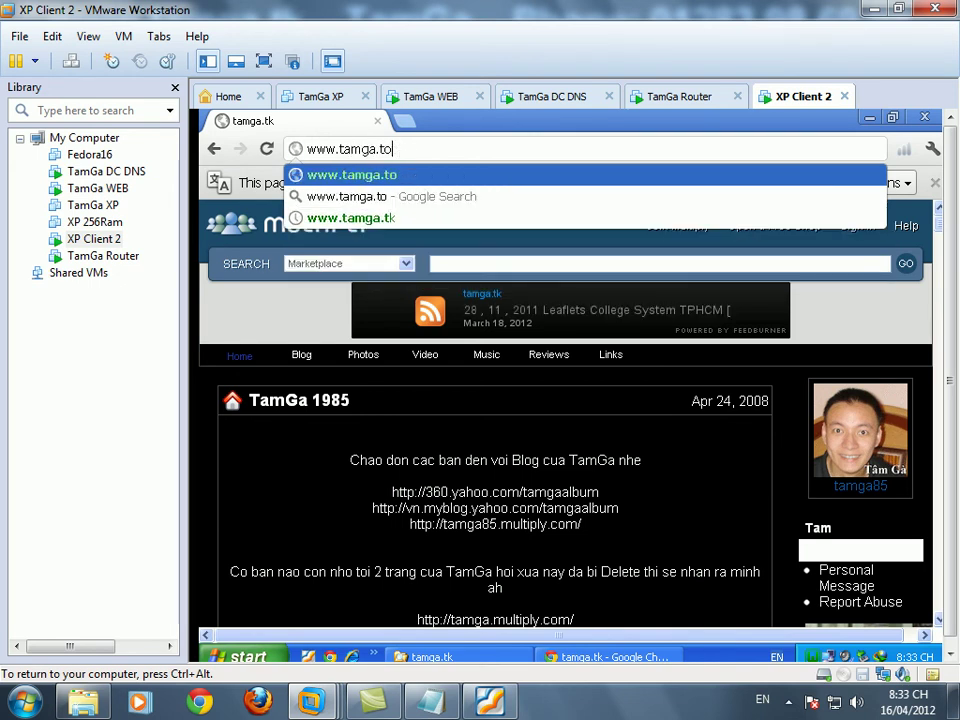
pyautogui.press('BackSpace')
pyautogui.press('BackSpace')
pyautogui.write('k')
pyautogui.press('Return')
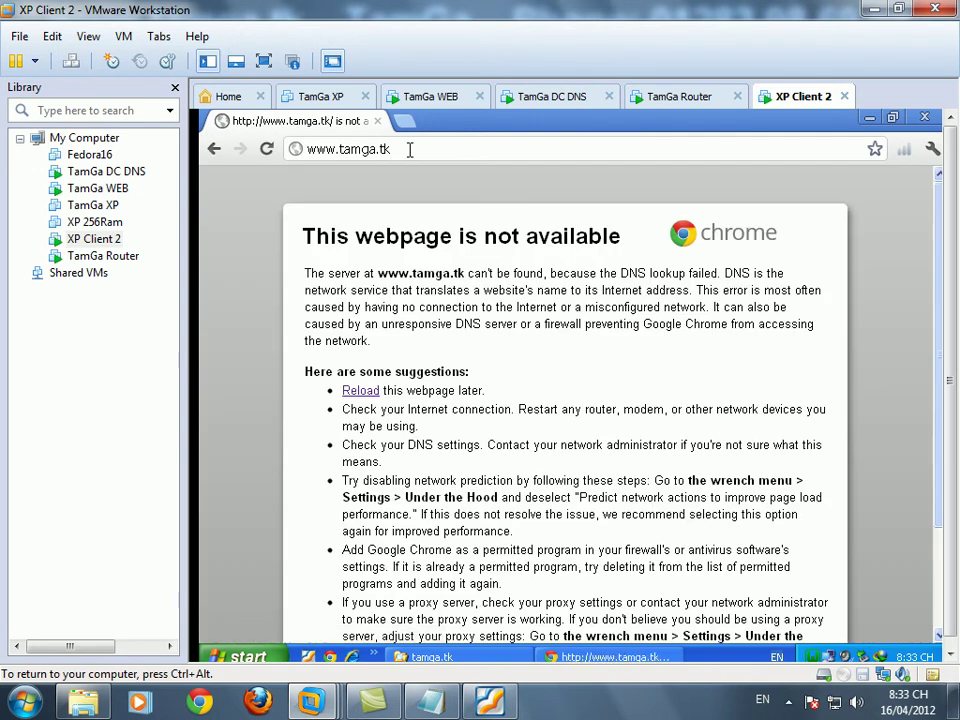
pyautogui.click(409, 149)
pyautogui.click(413, 149)
pyautogui.doubleClick(413, 149)
pyautogui.click(390, 287)
# - Add the note line 'ta tiếp tục khai báo tiếp trong bước này' in Notepad
pyautogui.click(424, 702)
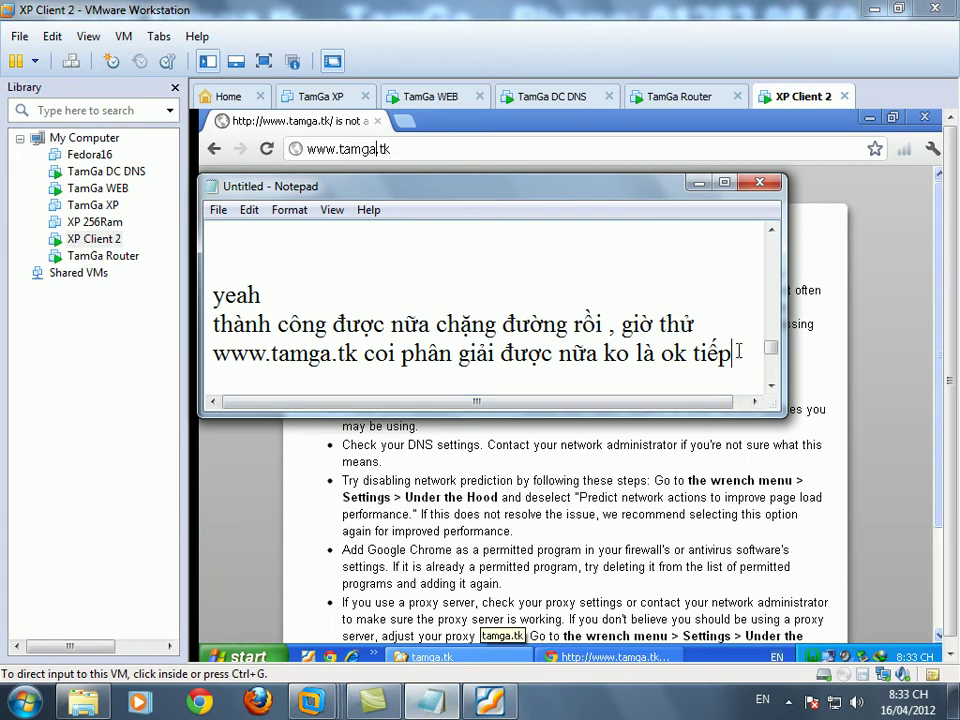
pyautogui.press('Return')
pyautogui.write('ta tiếp ')
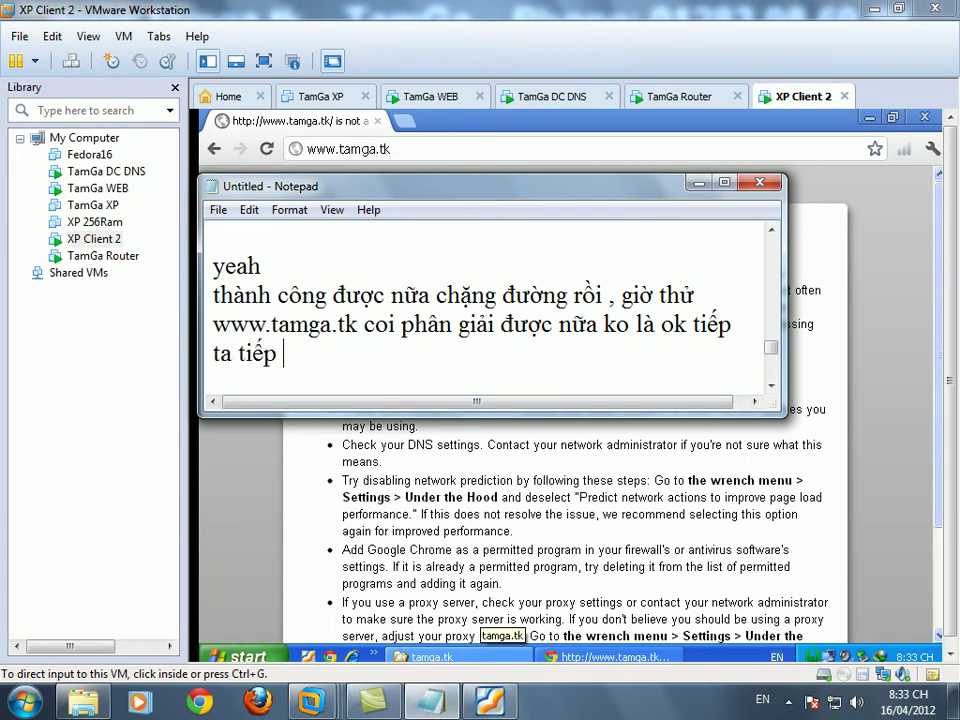
pyautogui.write('tục khai báo tiếp tron')
pyautogui.write('g ho')
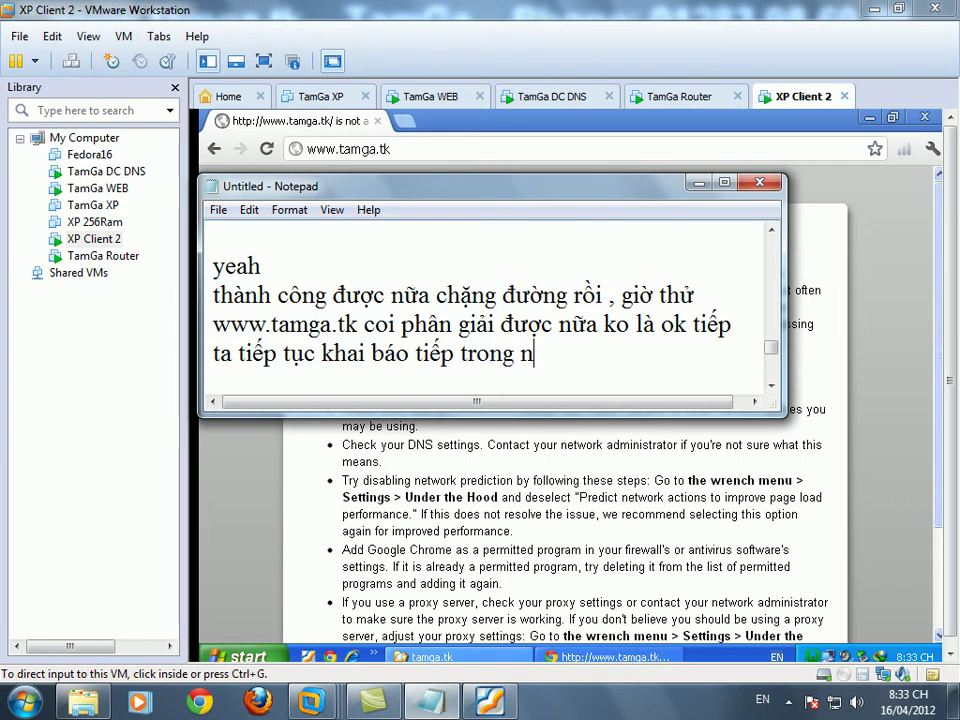
pyautogui.write('bước nà')
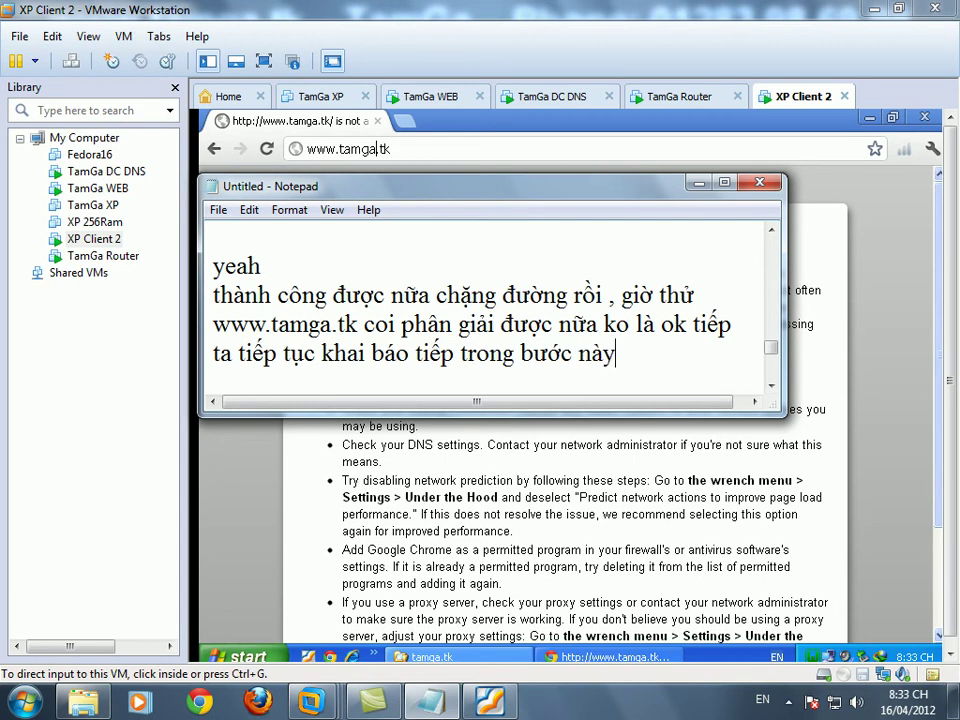
pyautogui.write('y')
pyautogui.press('Return')
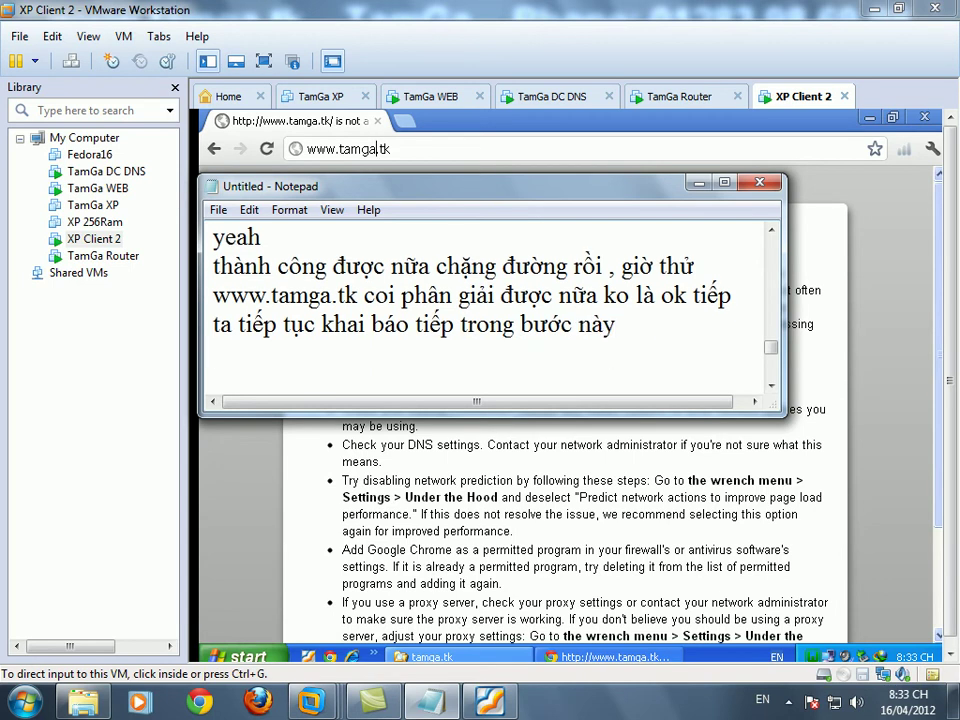
# - Browse to C:\WINDOWS\system32\drivers\etc and open the hosts file in Notepad
pyautogui.click(440, 664)
pyautogui.click(470, 662)
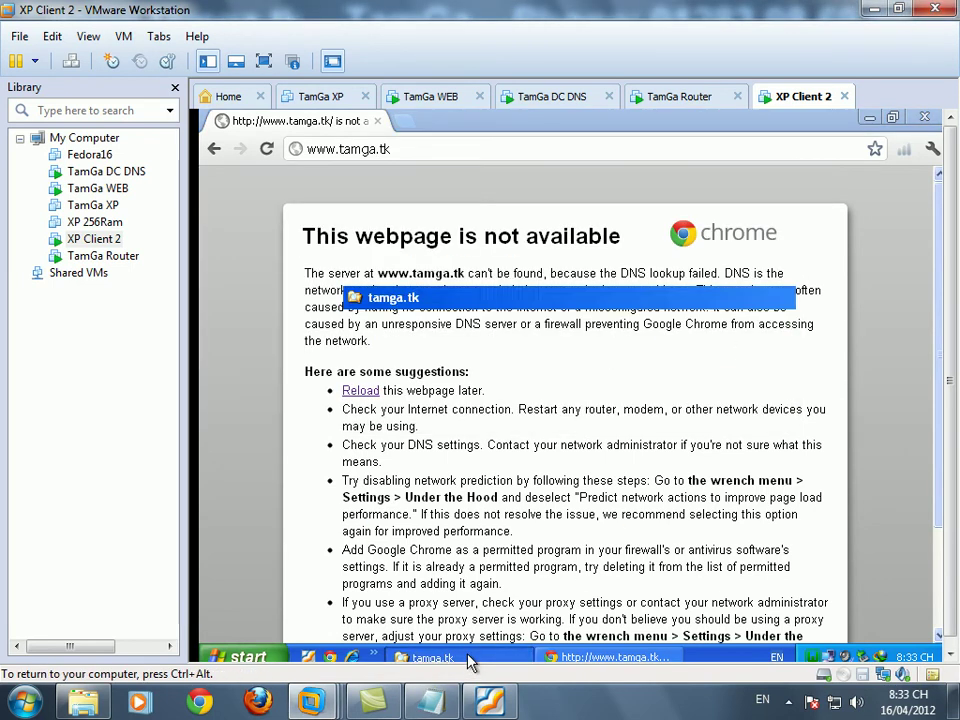
pyautogui.moveTo(546, 456); pyautogui.dragTo(530, 481)
pyautogui.click(530, 480)
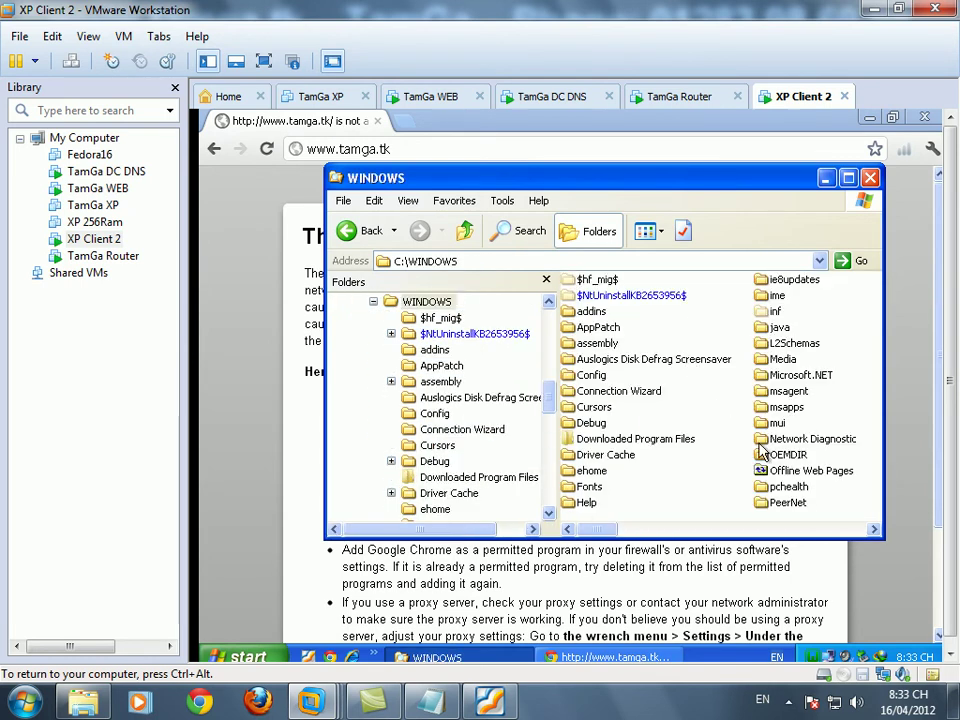
pyautogui.write('system')
pyautogui.doubleClick(610, 422)
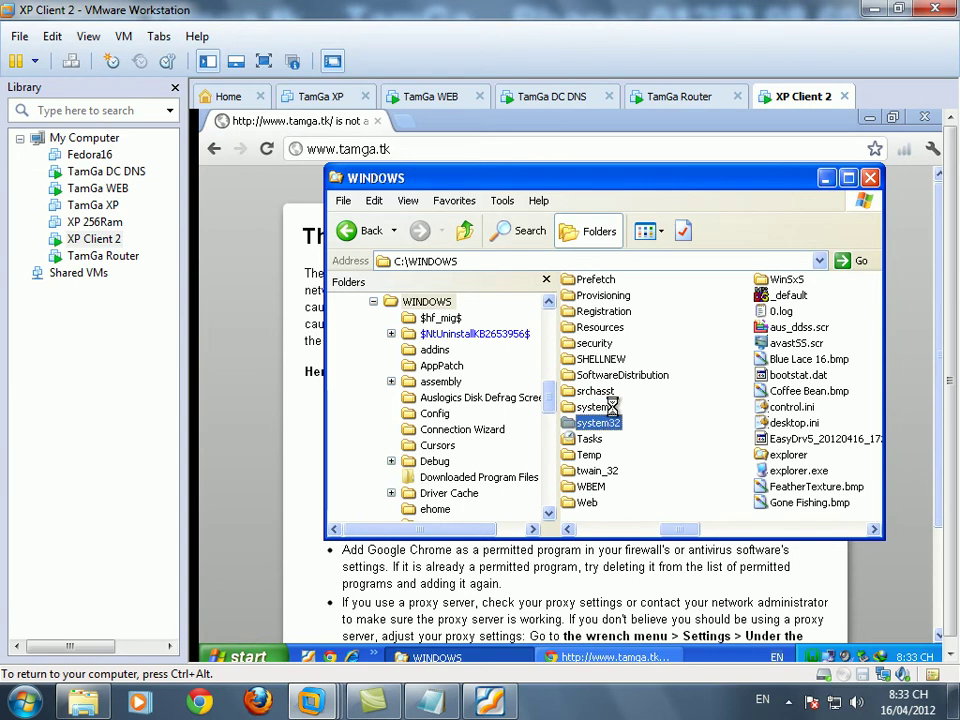
pyautogui.press('d')
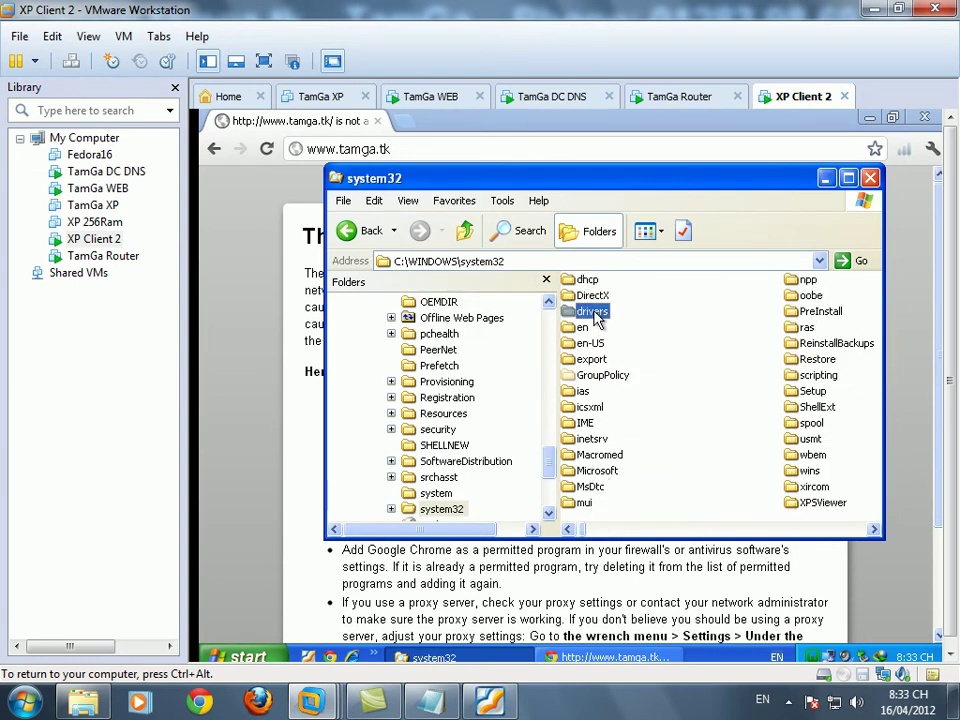
pyautogui.doubleClick(592, 312)
pyautogui.doubleClick(669, 311)
pyautogui.doubleClick(588, 281)
pyautogui.doubleClick(457, 335)
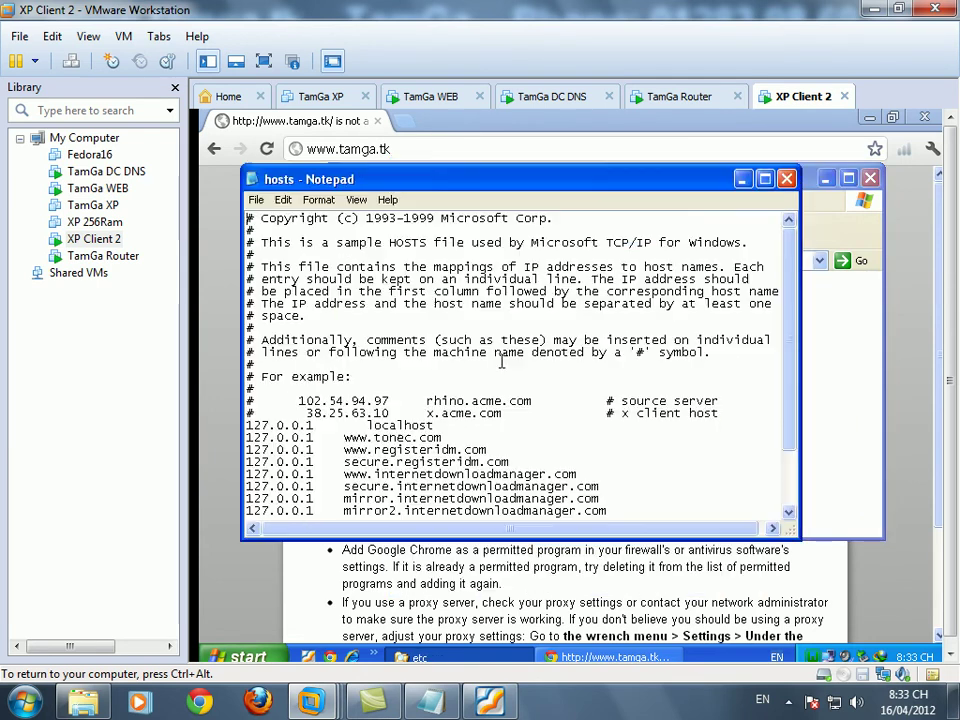
pyautogui.scroll(-2, 790, 405)
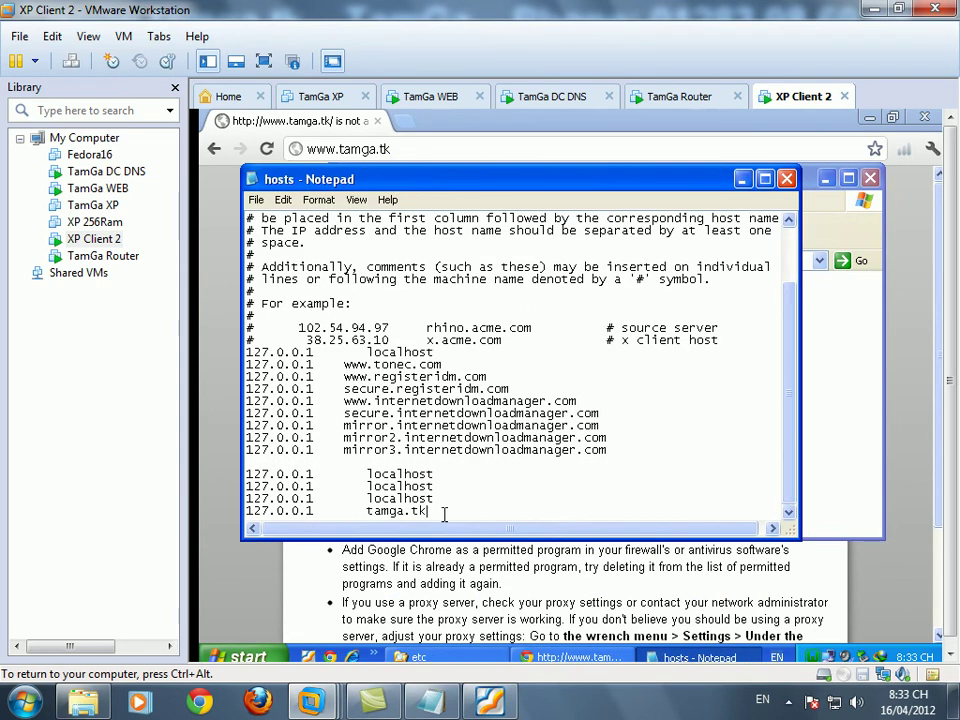
pyautogui.hotkey('shift', 'Home')
pyautogui.hotkey('ctrl', 'c')
pyautogui.press('End')
pyautogui.press('Return')
pyautogui.hotkey('ctrl', 'v')
pyautogui.click(367, 511)
pyautogui.write('www.')
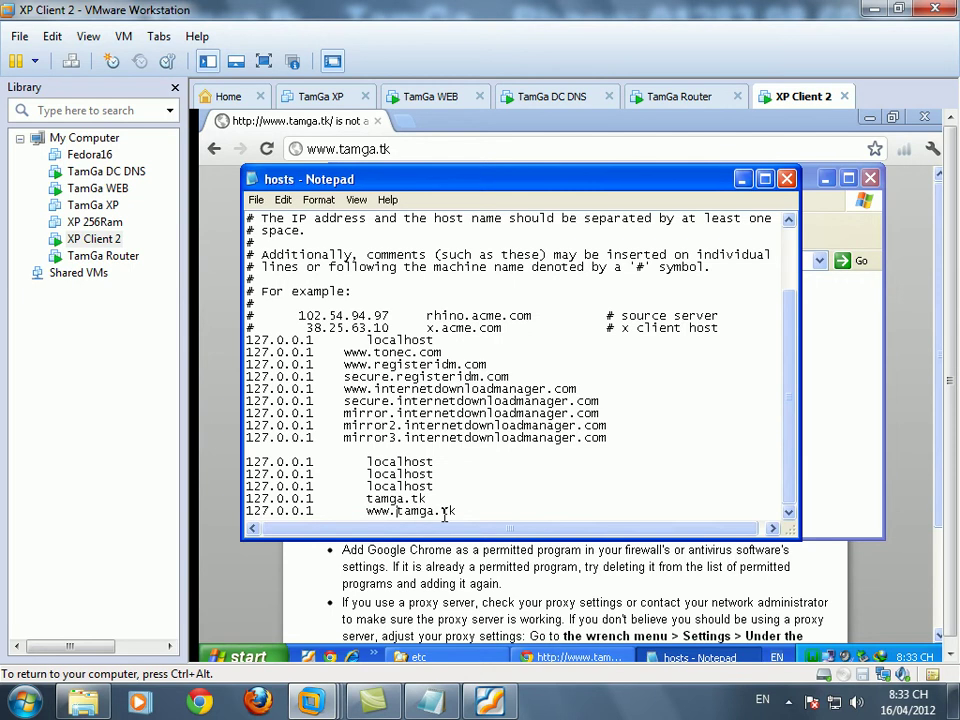
pyautogui.click(787, 179)
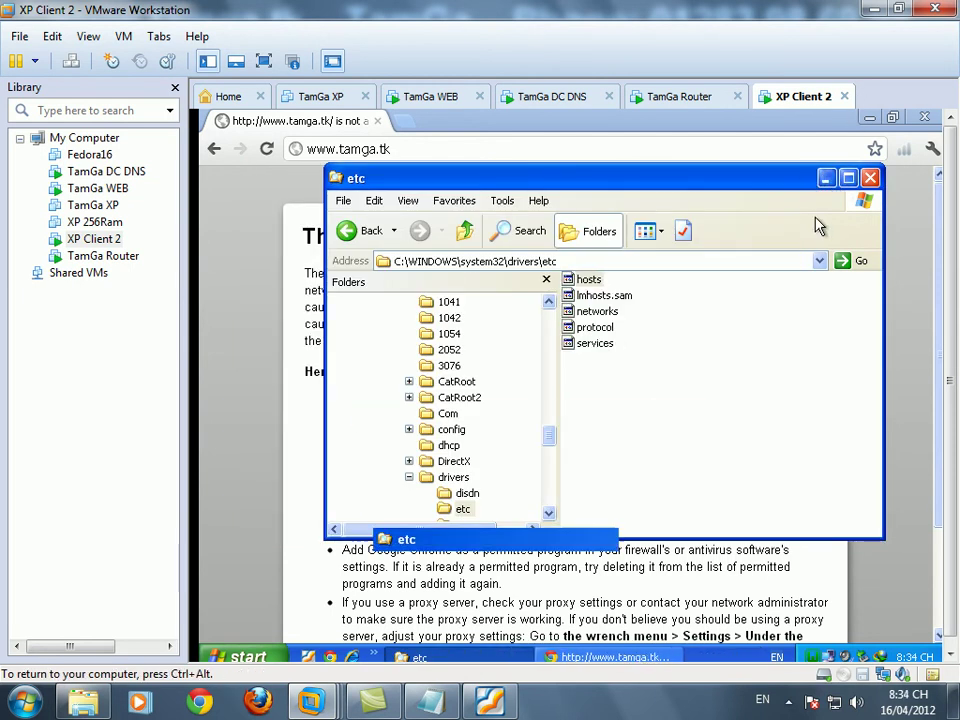
pyautogui.click(870, 178)
pyautogui.click(813, 657)
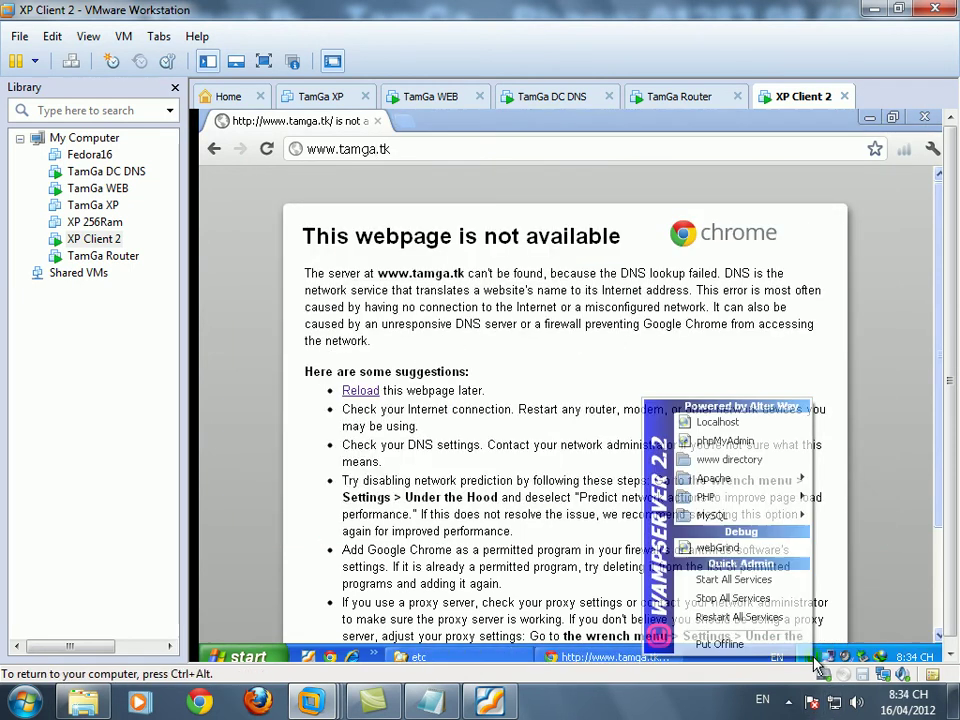
pyautogui.click(767, 617)
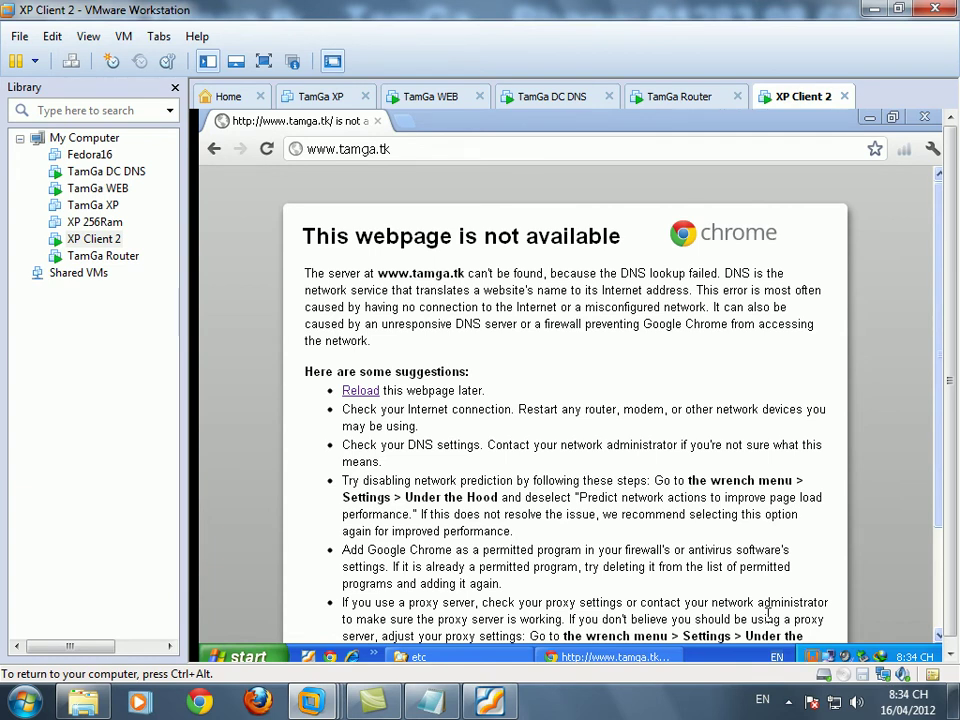
pyautogui.click(414, 149)
pyautogui.press('Return')
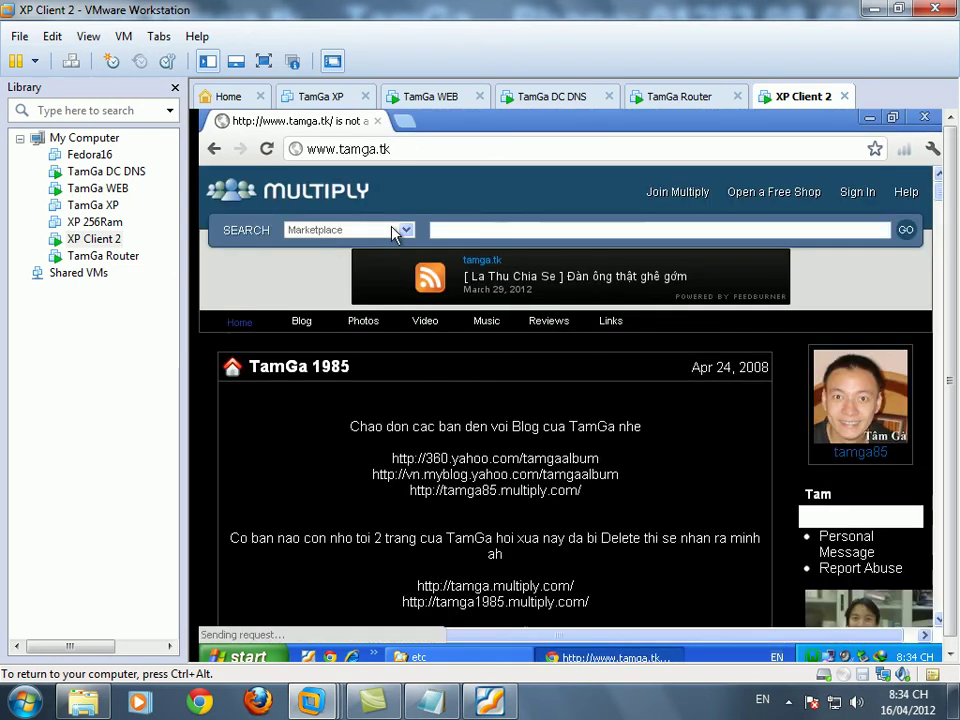
pyautogui.click(489, 688)
# - Add 'yeah !' and a note about setting up the Router so both networks see each other
pyautogui.press('Return')
pyautogui.write('yeah !')
pyautogui.press('Return')
pyautogui.press('Return')
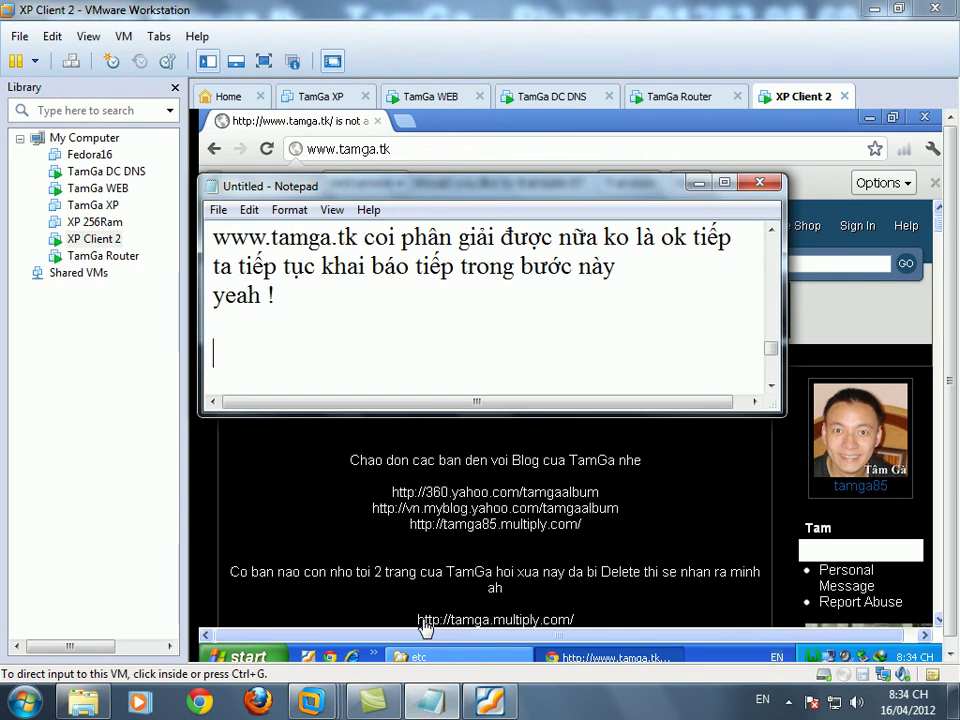
pyautogui.write('giơ')
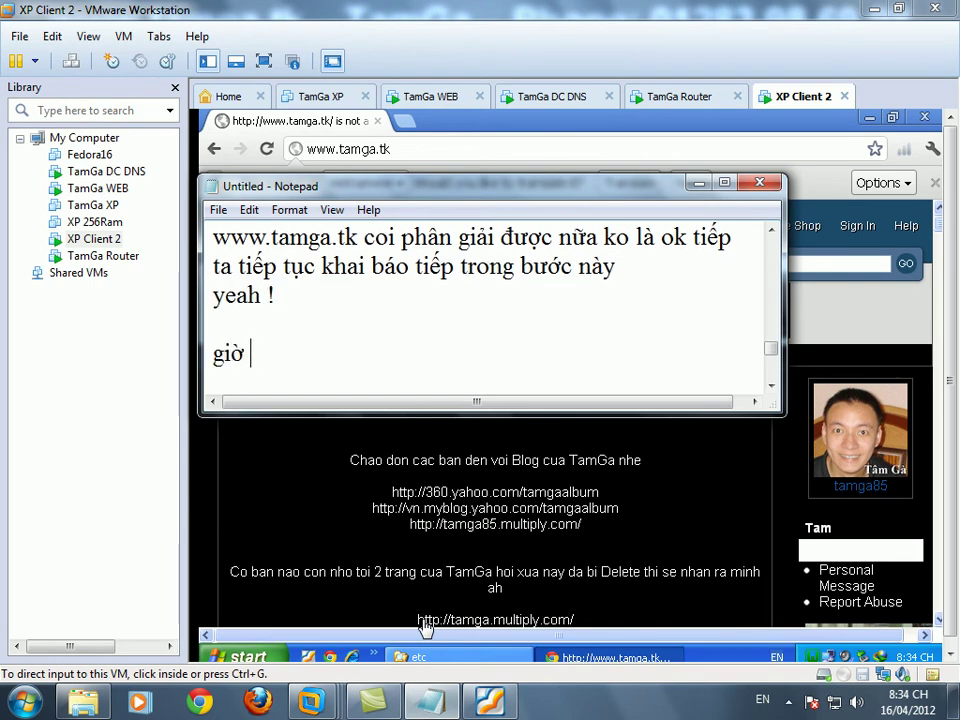
pyautogui.write('̀ làm tiêṕ phần RO')
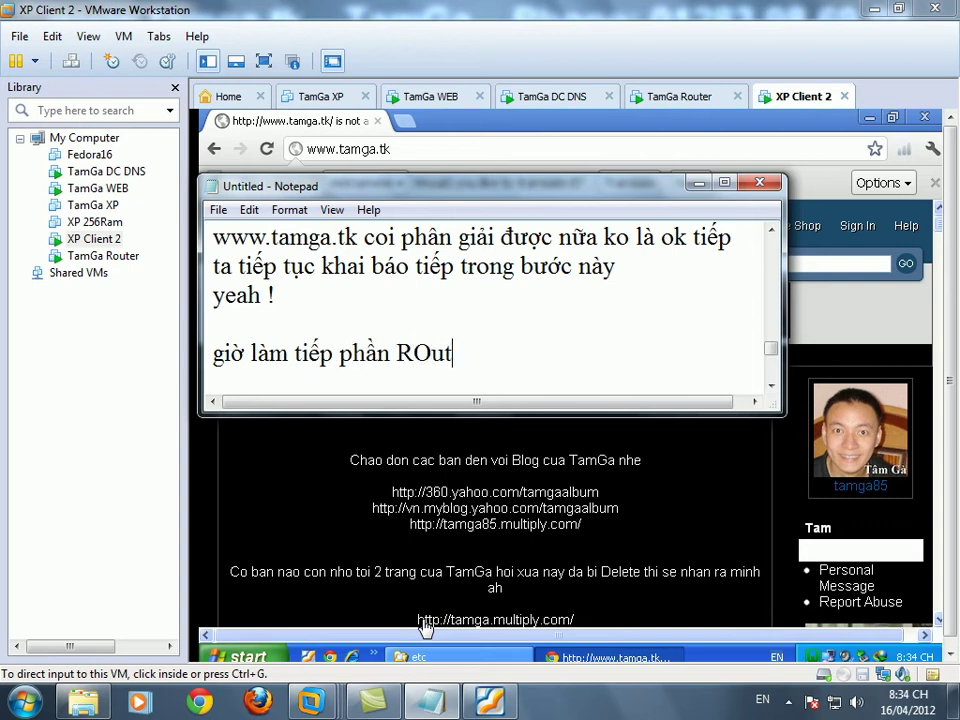
pyautogui.write('uter đẻ 2 đường m')
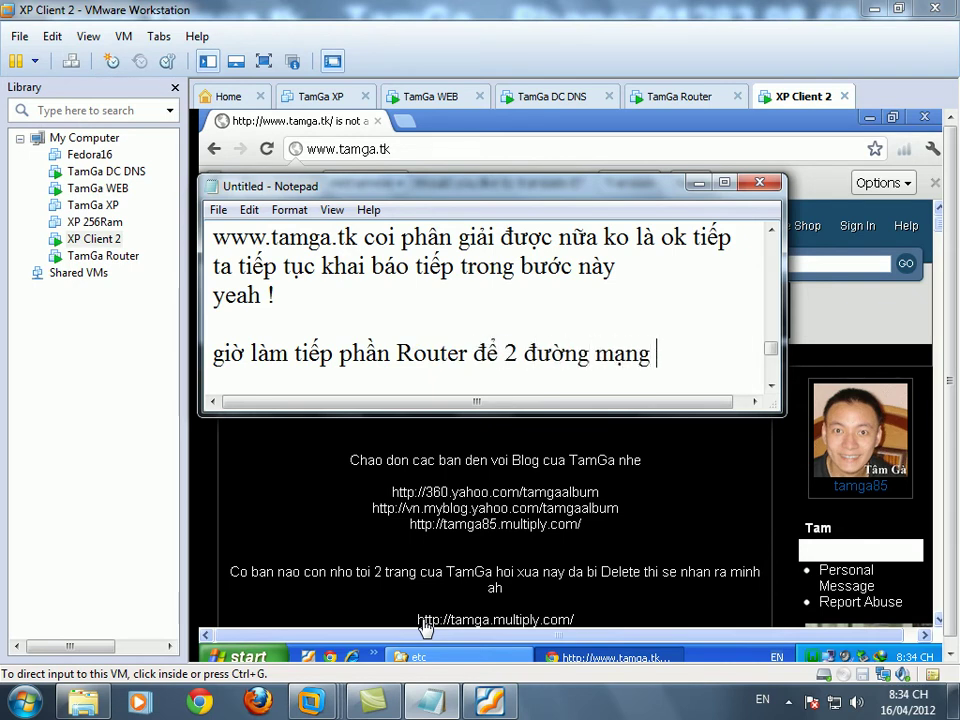
pyautogui.write('ạng nhìn thấy nhau')
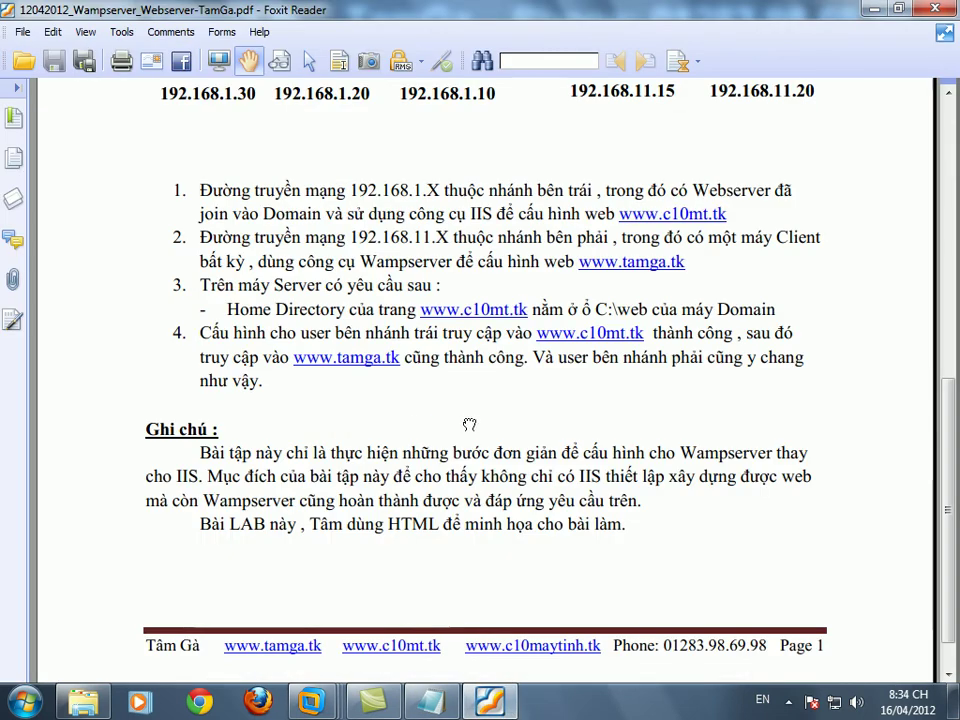
pyautogui.scroll(6, 469, 425)
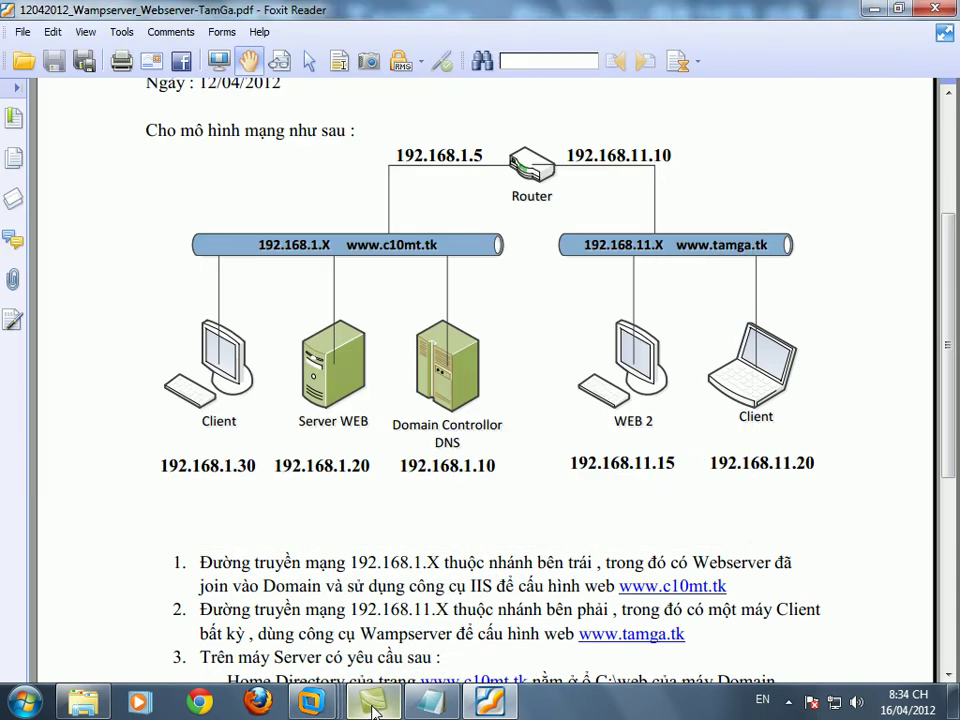
# - Switch to the TamGa Router VM and send Ctrl+Alt+Ins to bring up the unlock prompt
pyautogui.moveTo(311, 703)
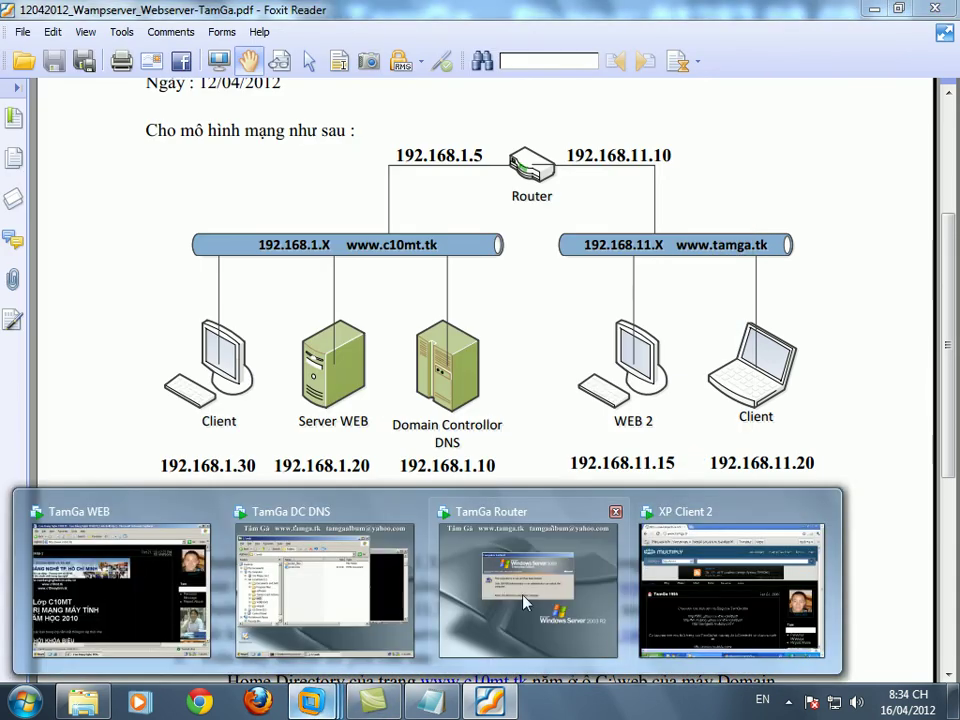
pyautogui.click(508, 606)
pyautogui.press('ctrl+alt+Insert')
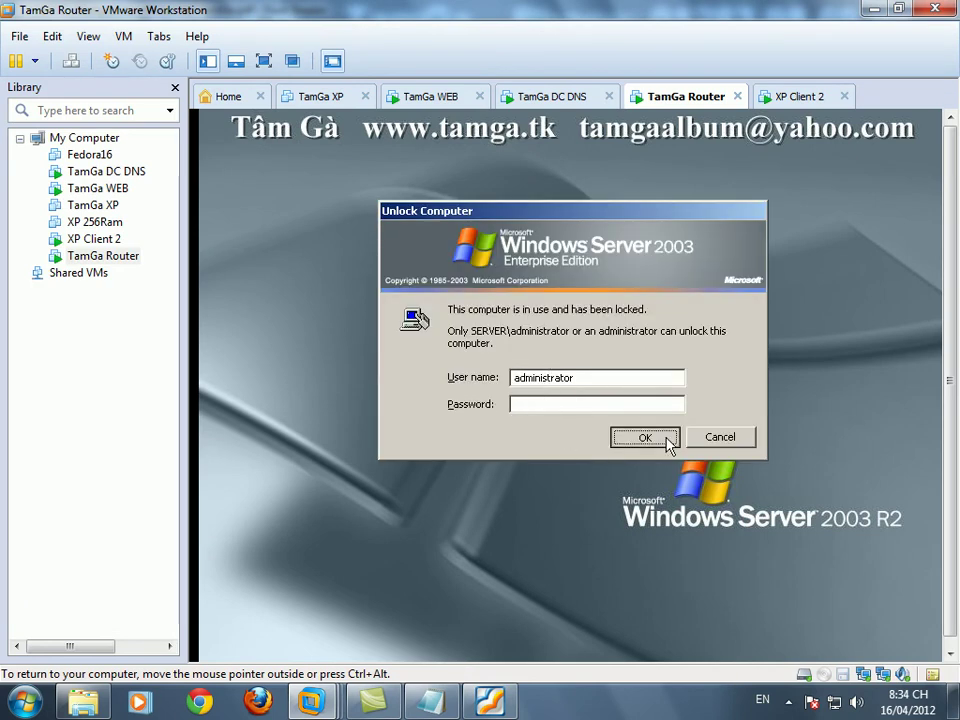
# - Unlock the router and open LAN1's Internet Protocol (TCP/IP) properties
pyautogui.click(664, 437)
pyautogui.rightClick(305, 271)
pyautogui.click(343, 304)
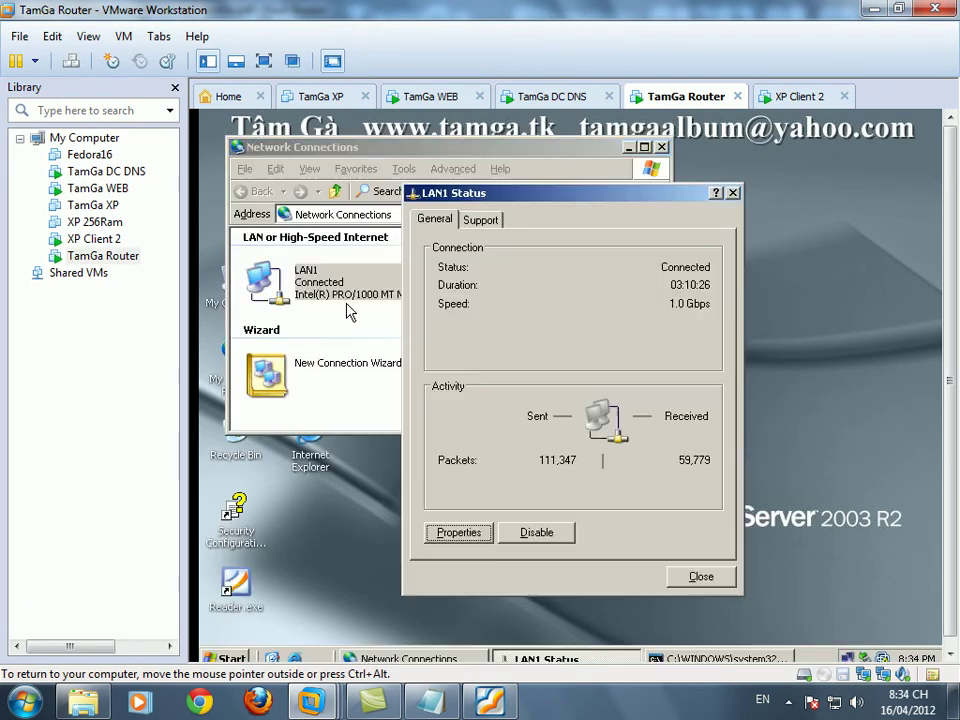
pyautogui.click(463, 536)
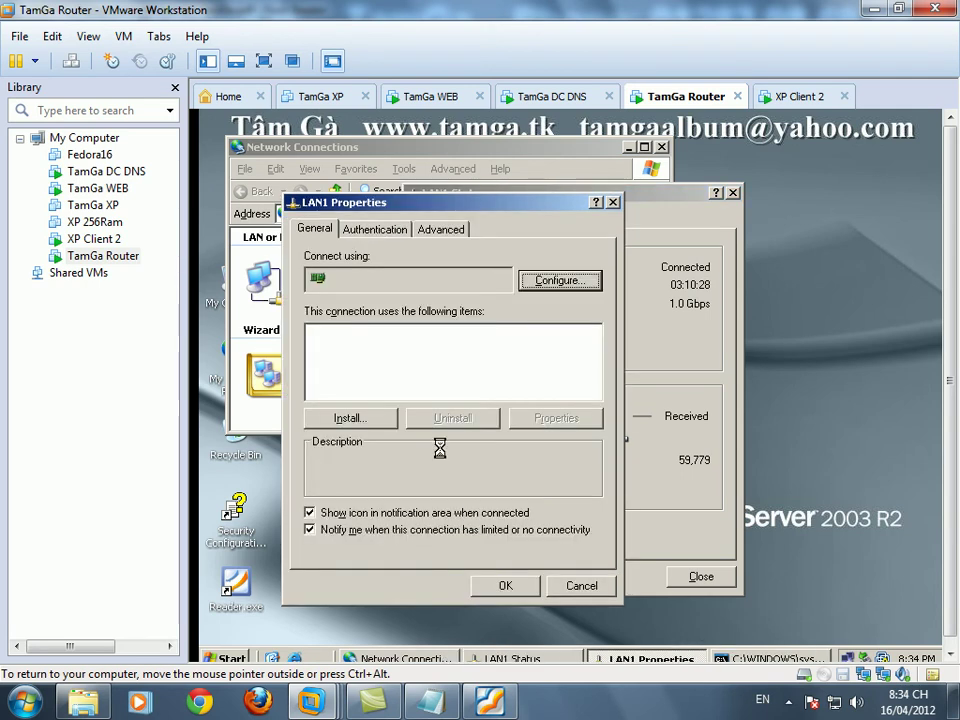
pyautogui.click(395, 380)
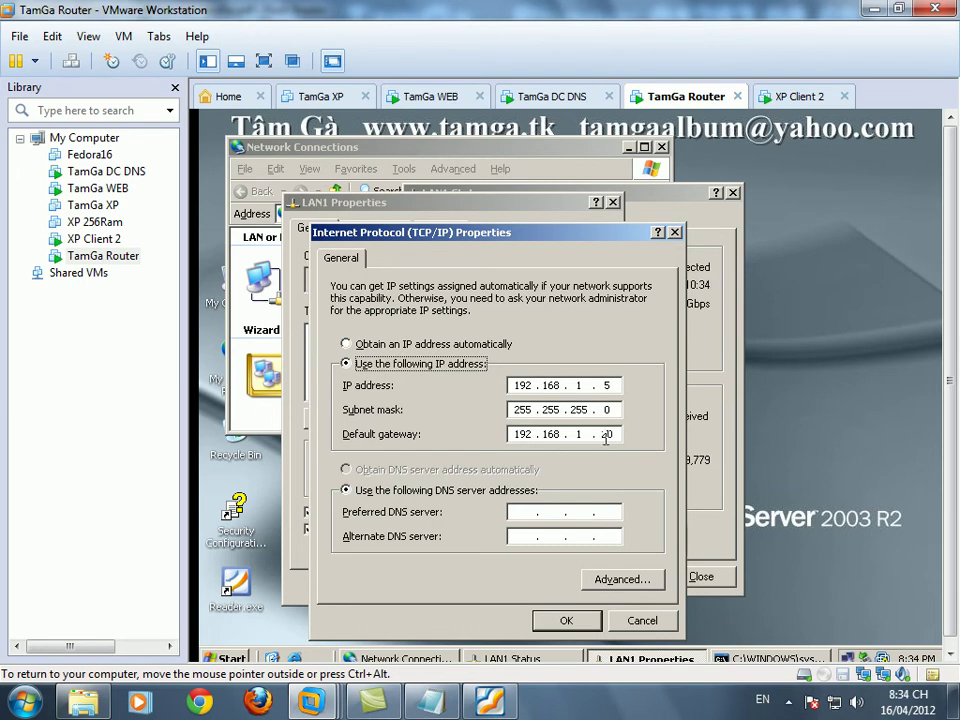
# - Edit LAN1's default gateway, save it past the multiple-gateways warning, and close the dialogs
pyautogui.click(605, 438)
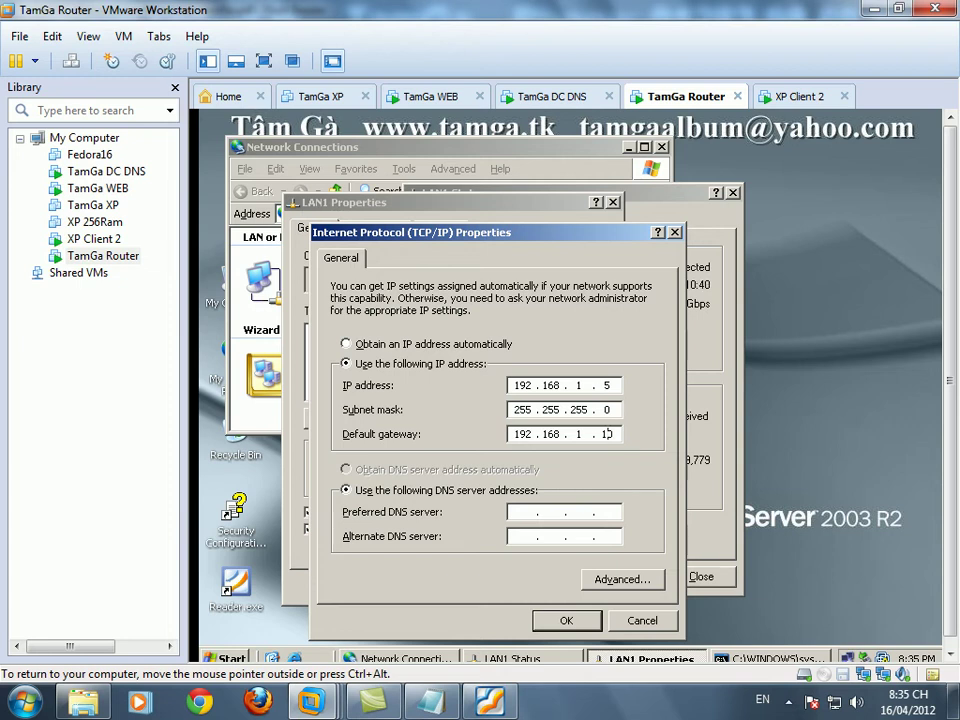
pyautogui.click(566, 620)
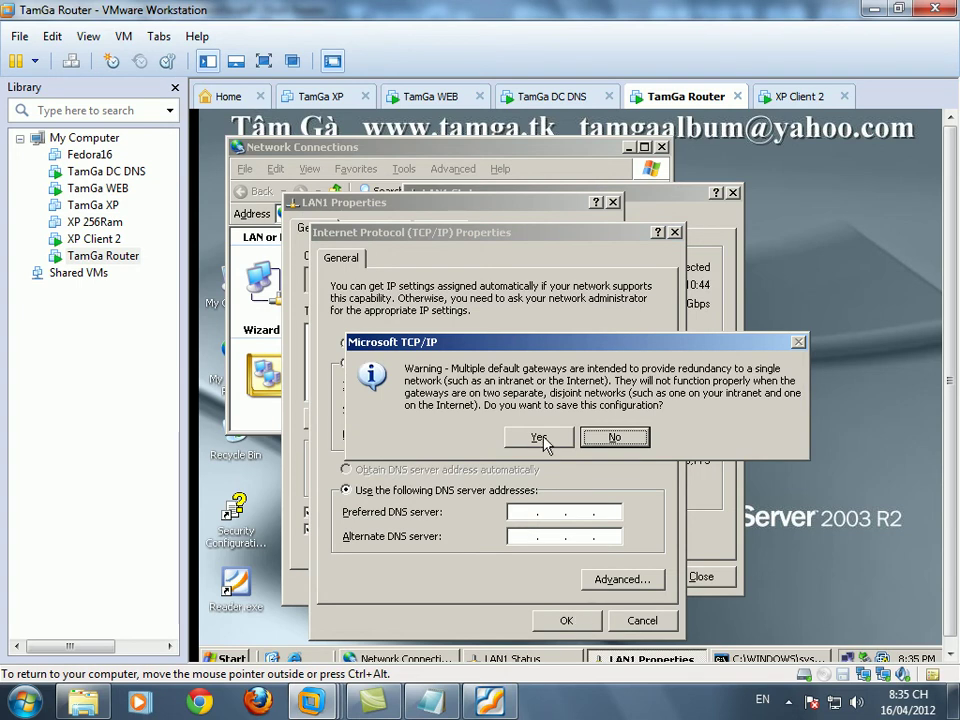
pyautogui.click(537, 438)
pyautogui.click(513, 584)
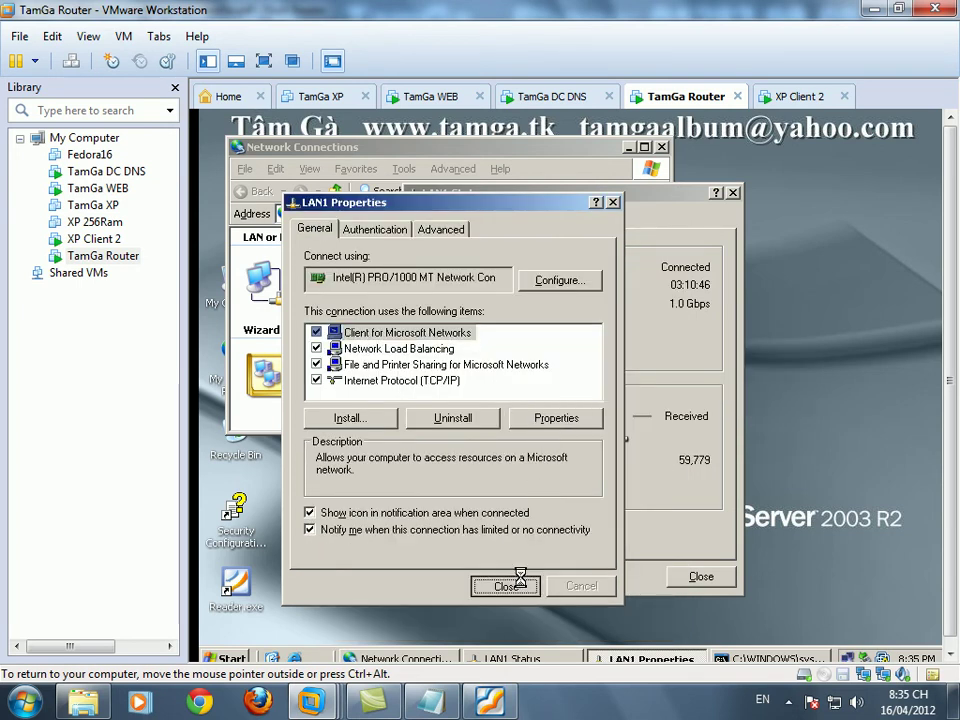
pyautogui.click(721, 580)
pyautogui.rightClick(510, 272)
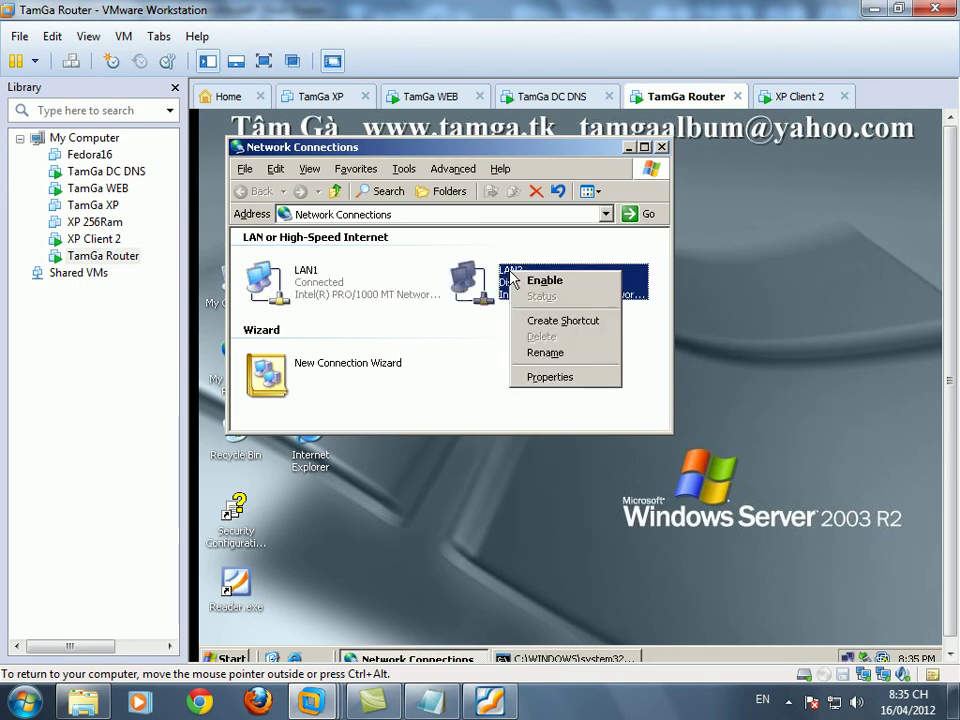
pyautogui.click(458, 361)
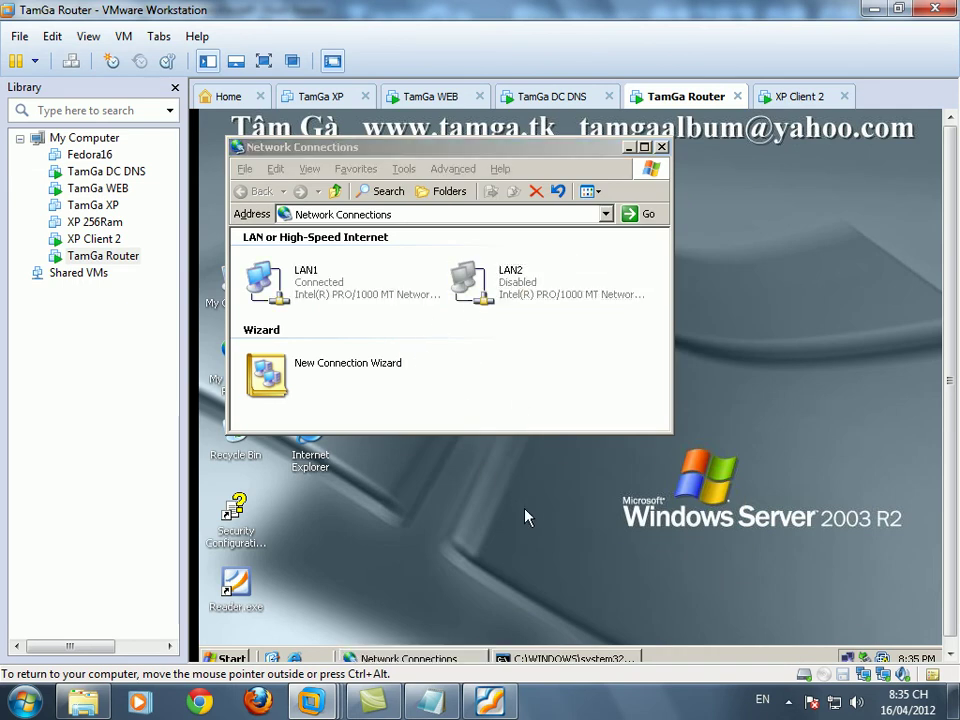
# - Open a command prompt on the router at C:\ and clear the screen
pyautogui.press('super+r')
pyautogui.press('Return')
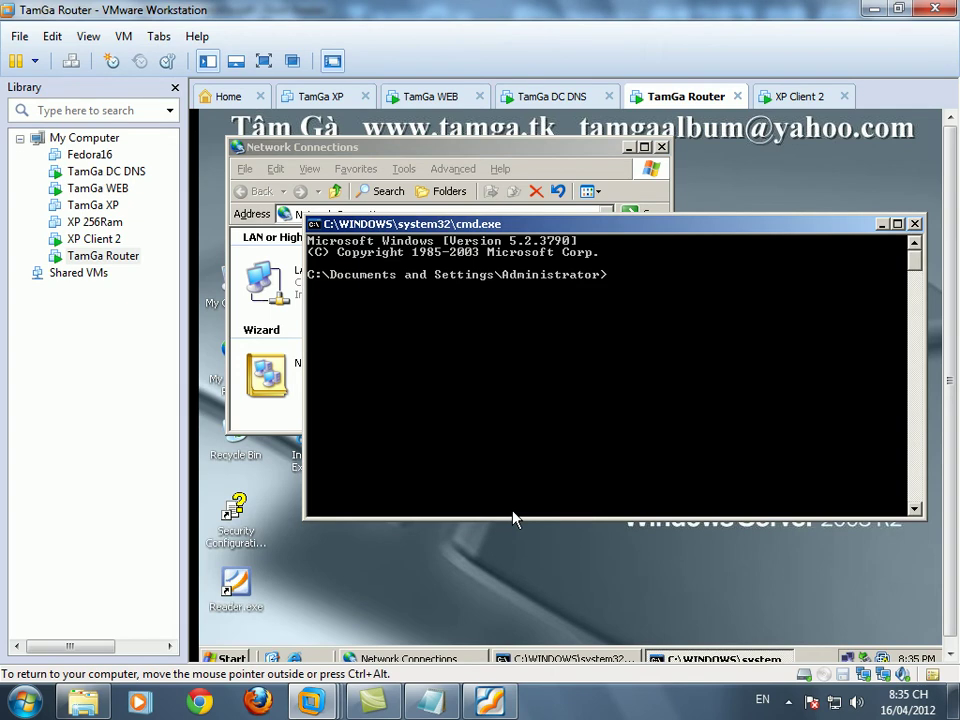
pyautogui.write('cd\\')
pyautogui.press('Return')
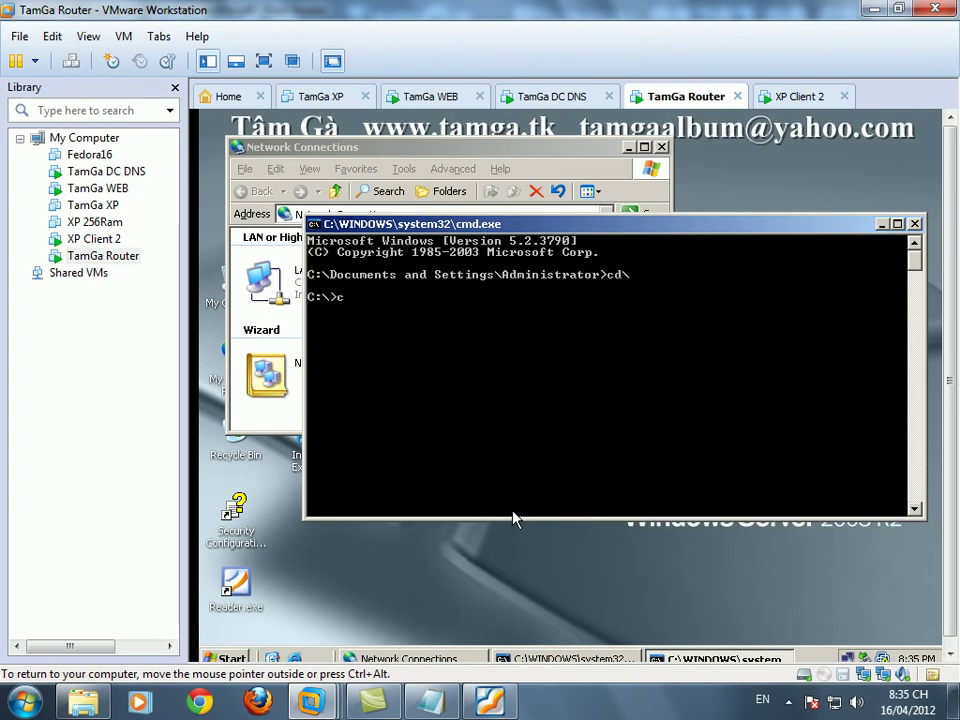
pyautogui.write('cls')
pyautogui.press('Return')
# - Ping 192.168.1.10 and then 192.168.1.20 from the router
pyautogui.write('ping 192.168.1.10')
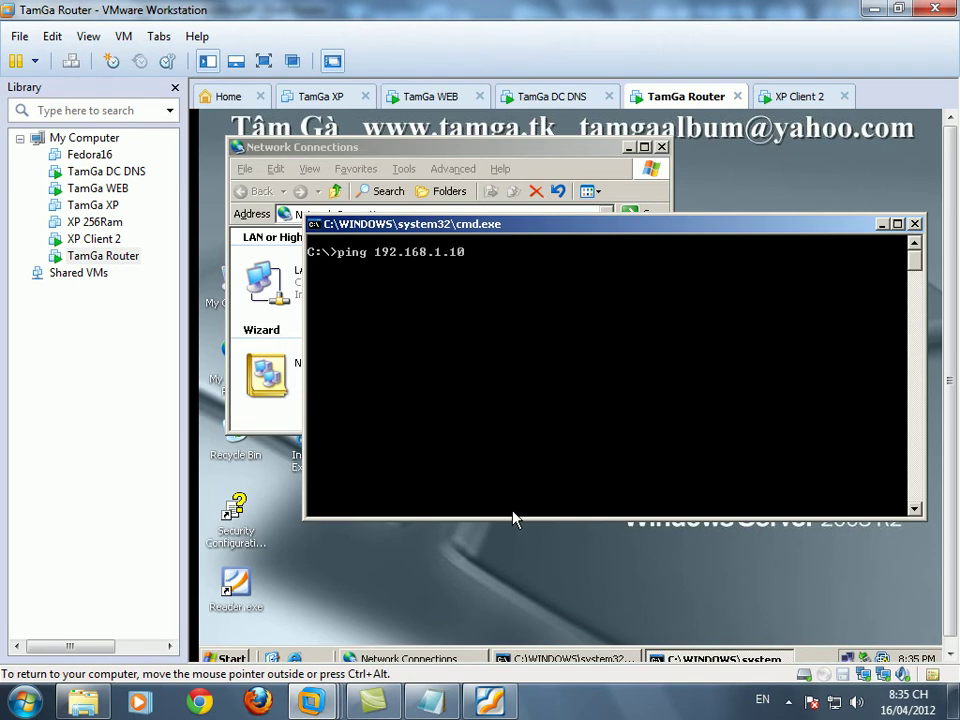
pyautogui.press('Return')
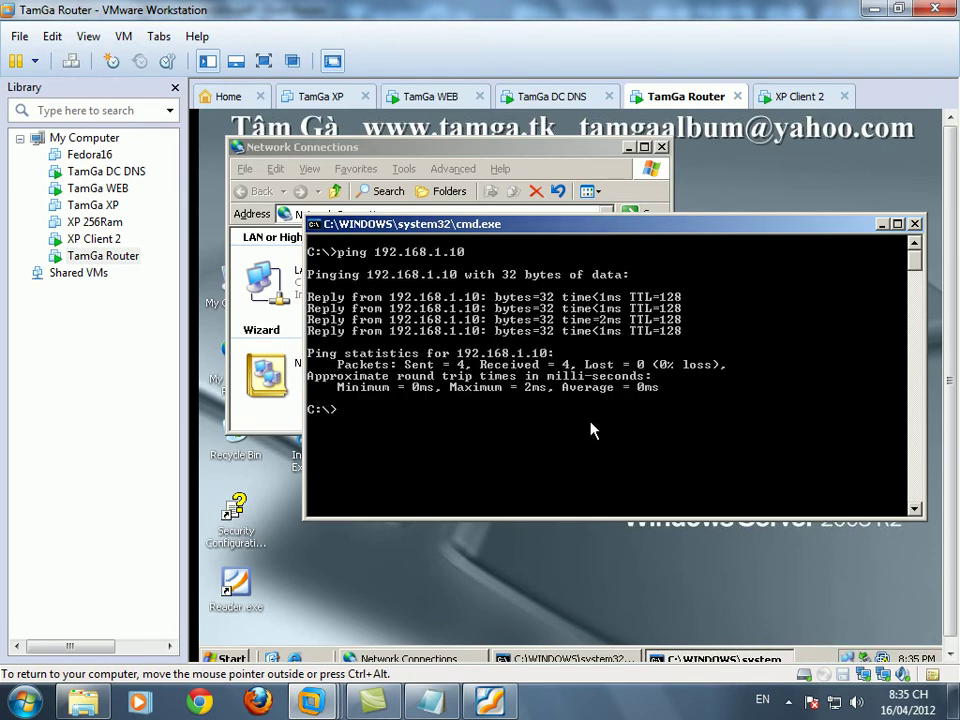
pyautogui.press('Up')
pyautogui.press('BackSpace')
pyautogui.press('BackSpace')
pyautogui.write('20')
pyautogui.press('Return')
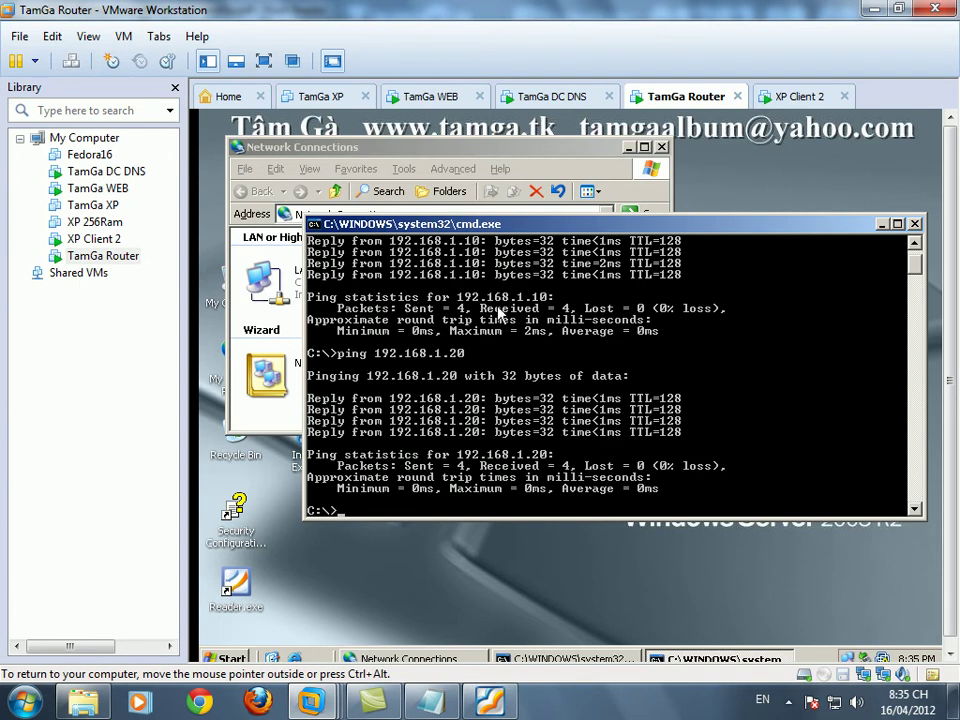
# - Confirm LAN2's TCP/IP settings (IP 192.168.11.10, gateway 192.168.11.15), accepting the multiple-gateways warning
pyautogui.click(470, 150)
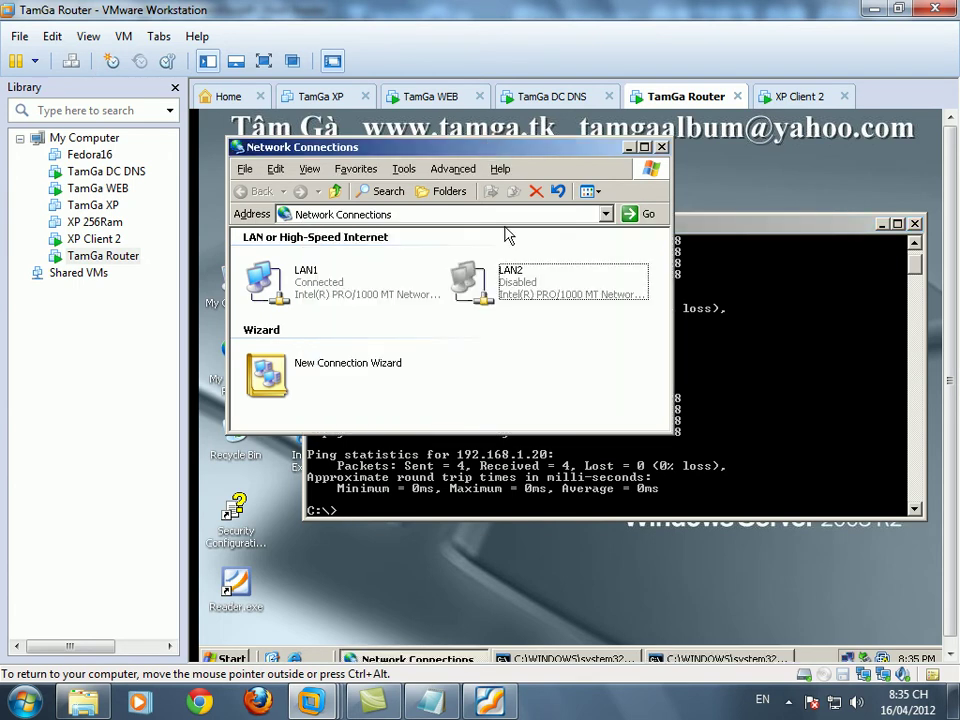
pyautogui.rightClick(515, 300)
pyautogui.click(548, 385)
pyautogui.click(450, 415)
pyautogui.click(613, 452)
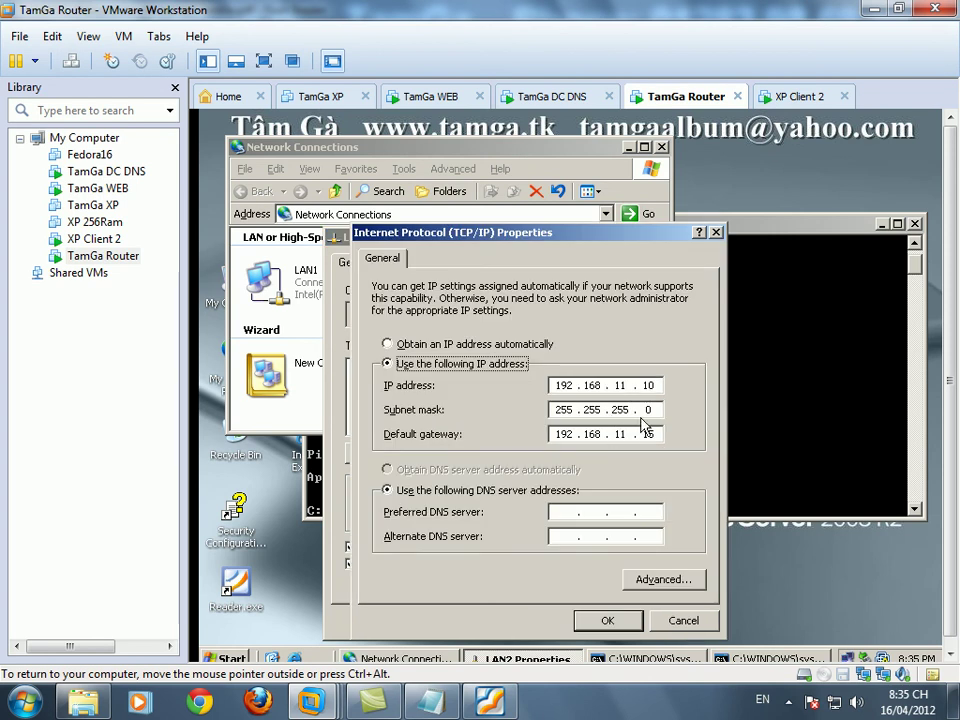
pyautogui.doubleClick(644, 385)
pyautogui.hotkey('ctrl', 'alt')
pyautogui.hotkey('alt', 'Tab')
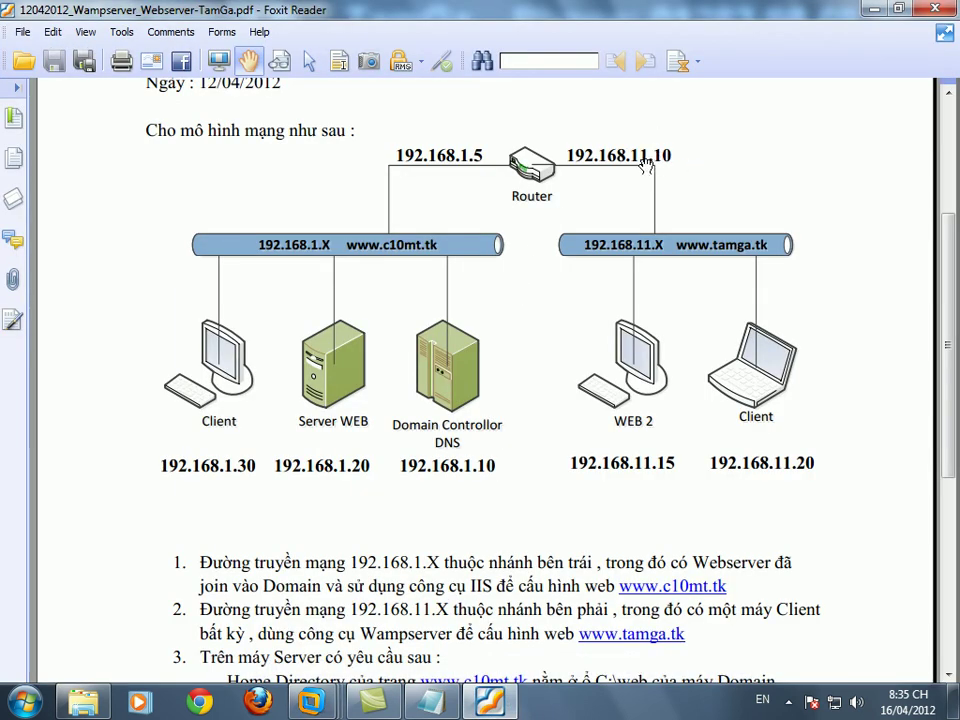
pyautogui.moveTo(312, 702)
pyautogui.click(529, 628)
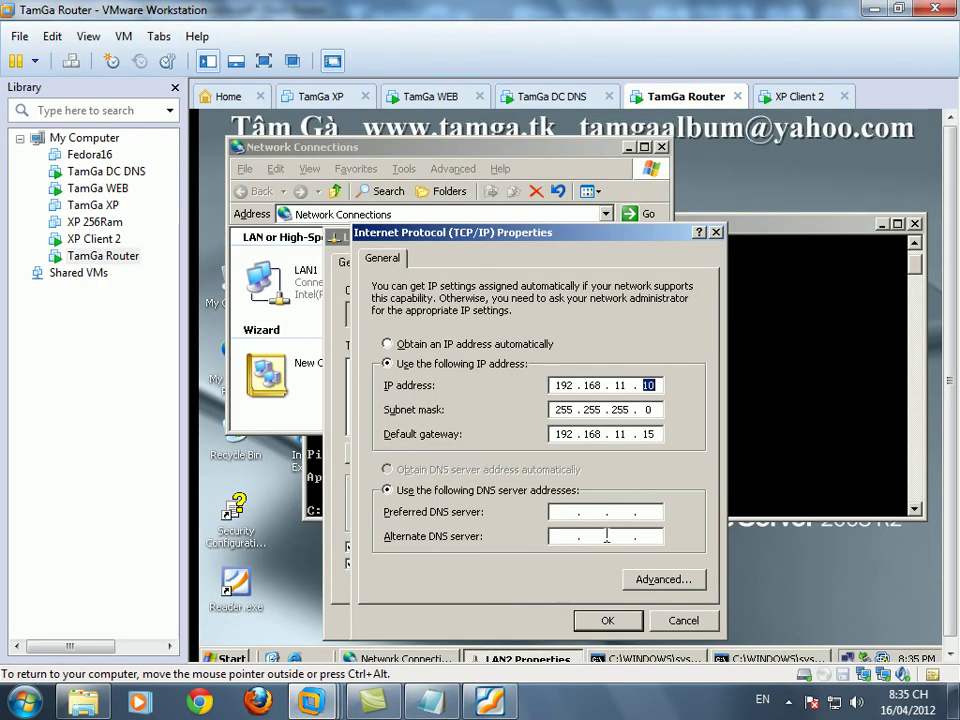
pyautogui.click(609, 620)
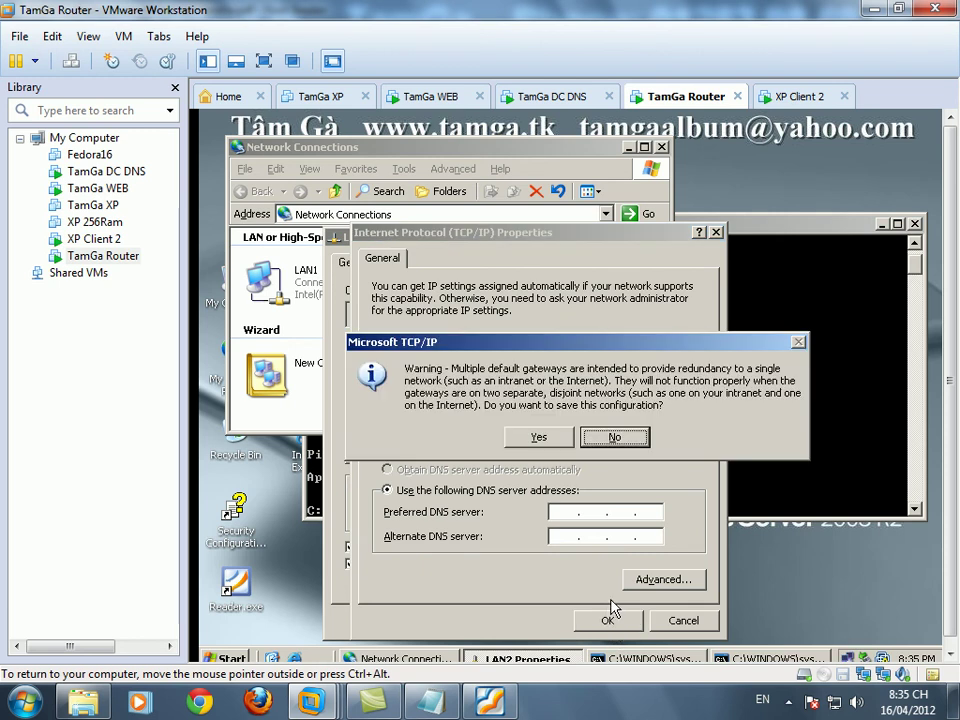
pyautogui.click(539, 438)
pyautogui.click(546, 620)
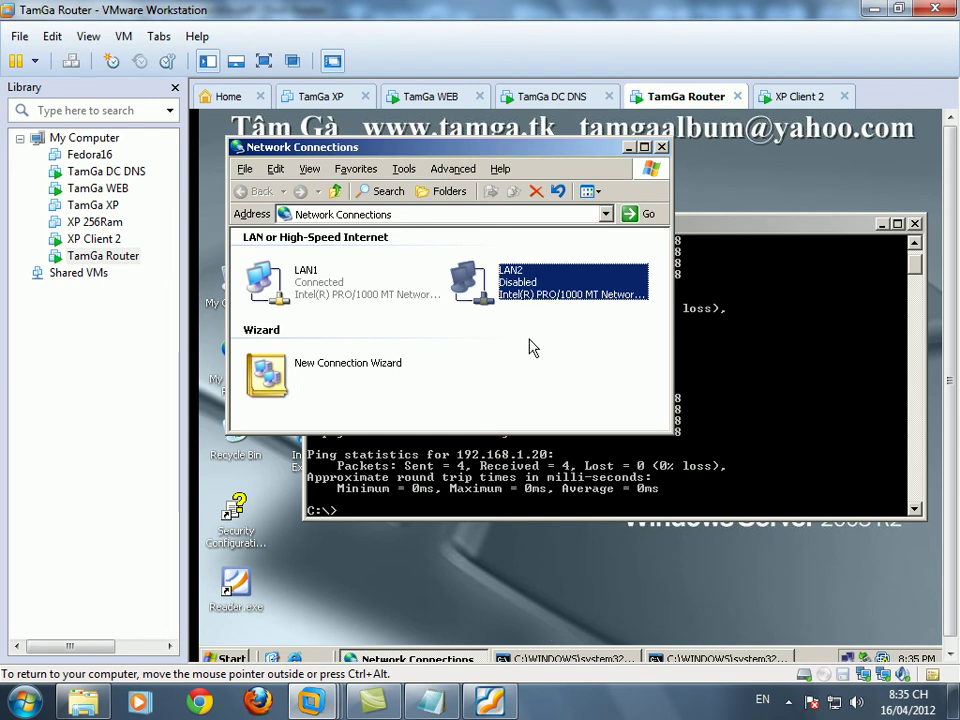
# - Enable LAN2 and ping 192.168.11.15 from the router's command prompt
pyautogui.doubleClick(521, 287)
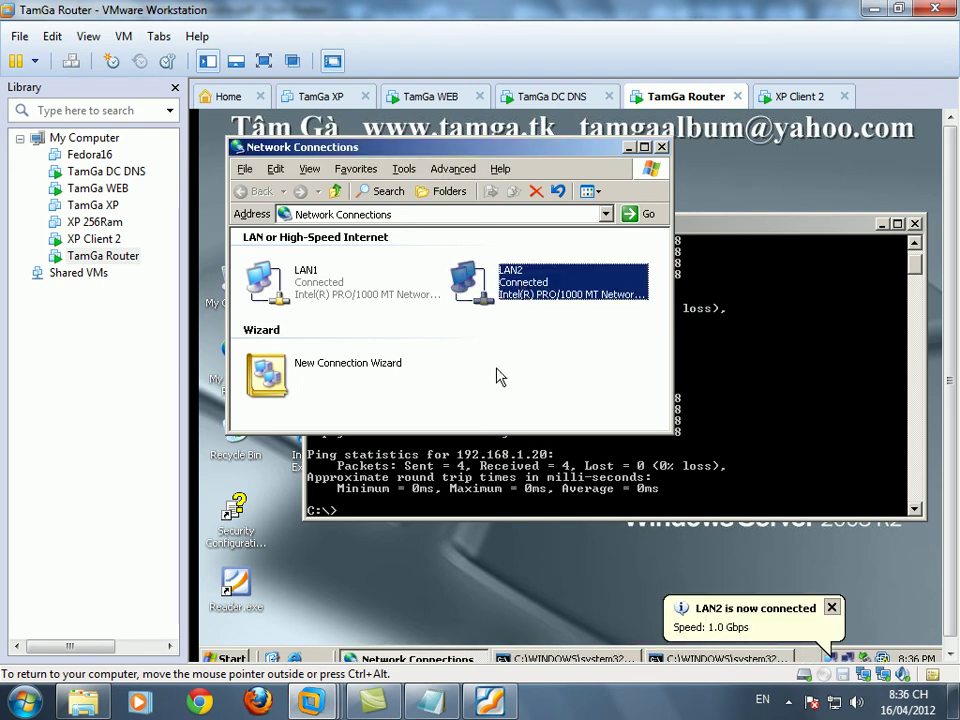
pyautogui.click(483, 512)
pyautogui.press('Up')
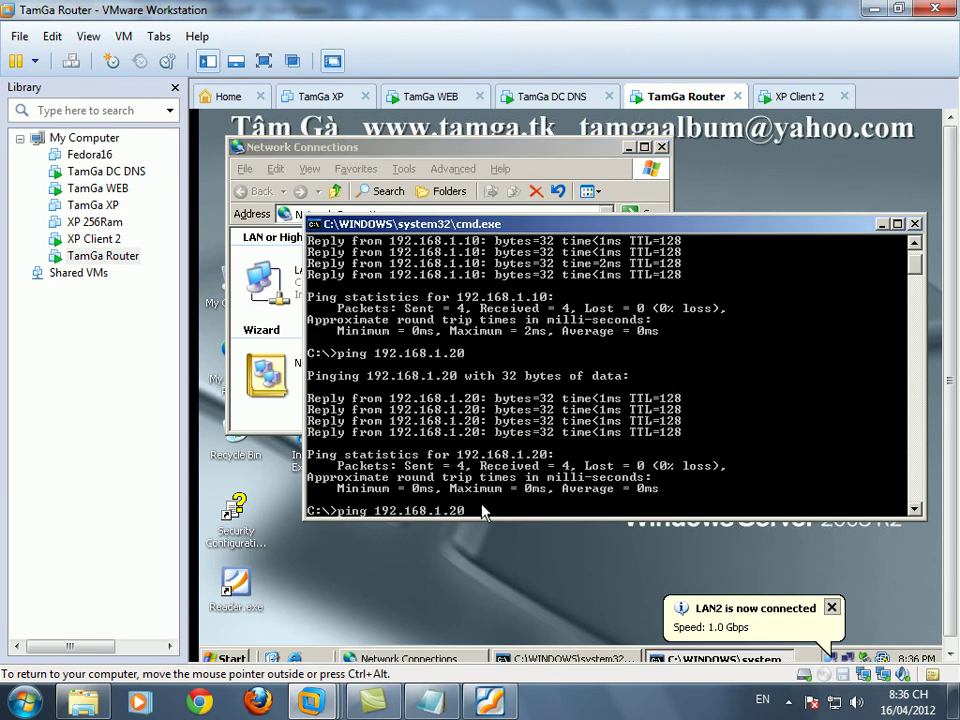
pyautogui.press('BackSpace')
pyautogui.press('BackSpace')
pyautogui.press('BackSpace')
pyautogui.write('1')
pyautogui.press('Return')
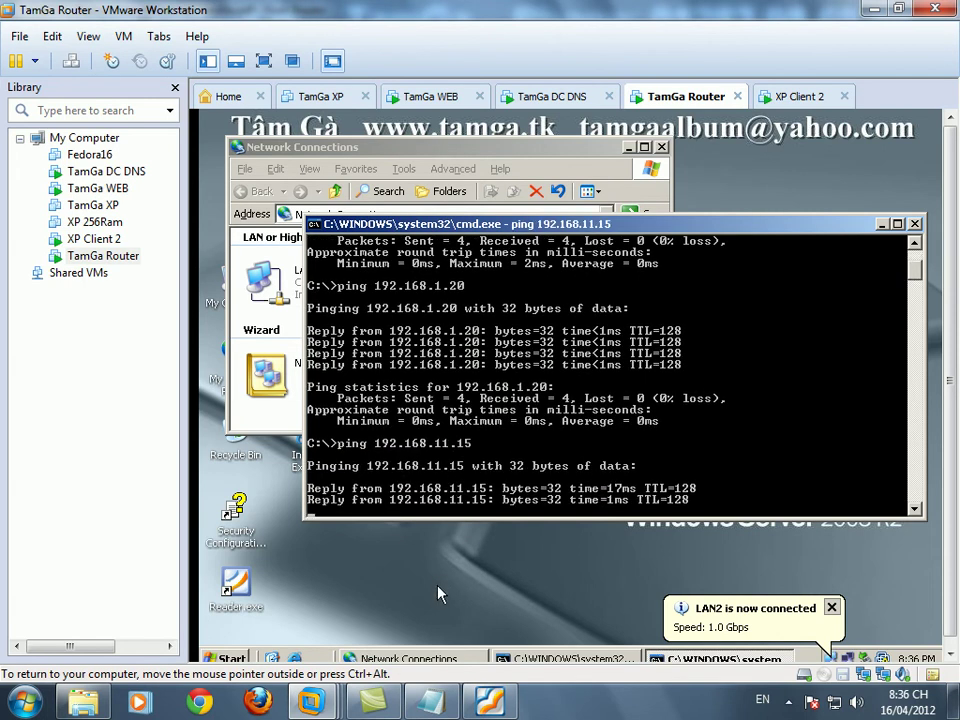
pyautogui.click(490, 702)
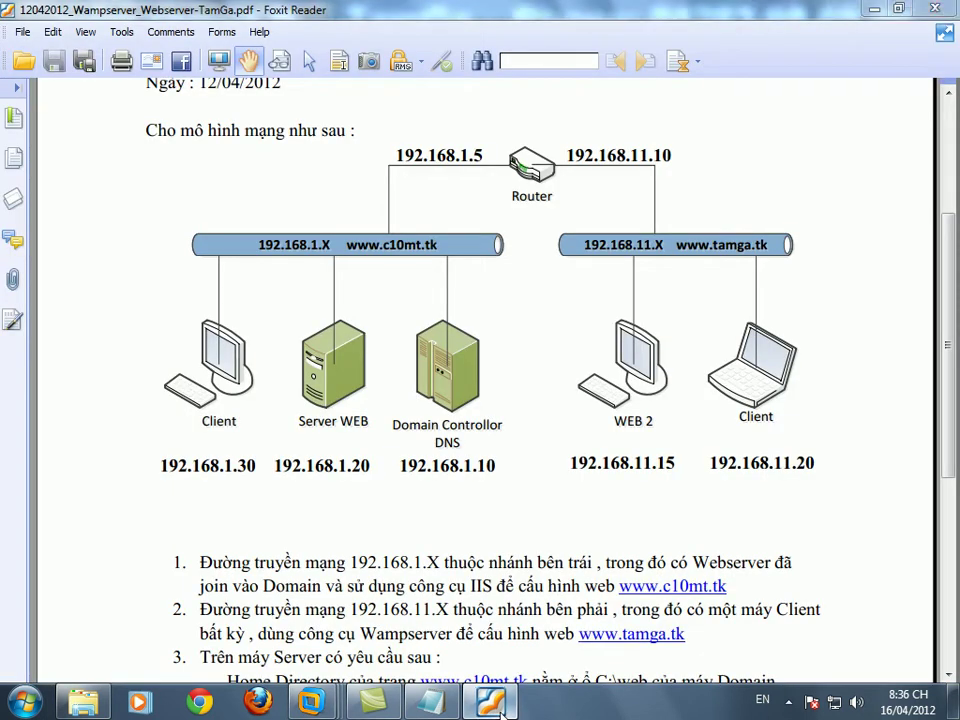
pyautogui.click(490, 702)
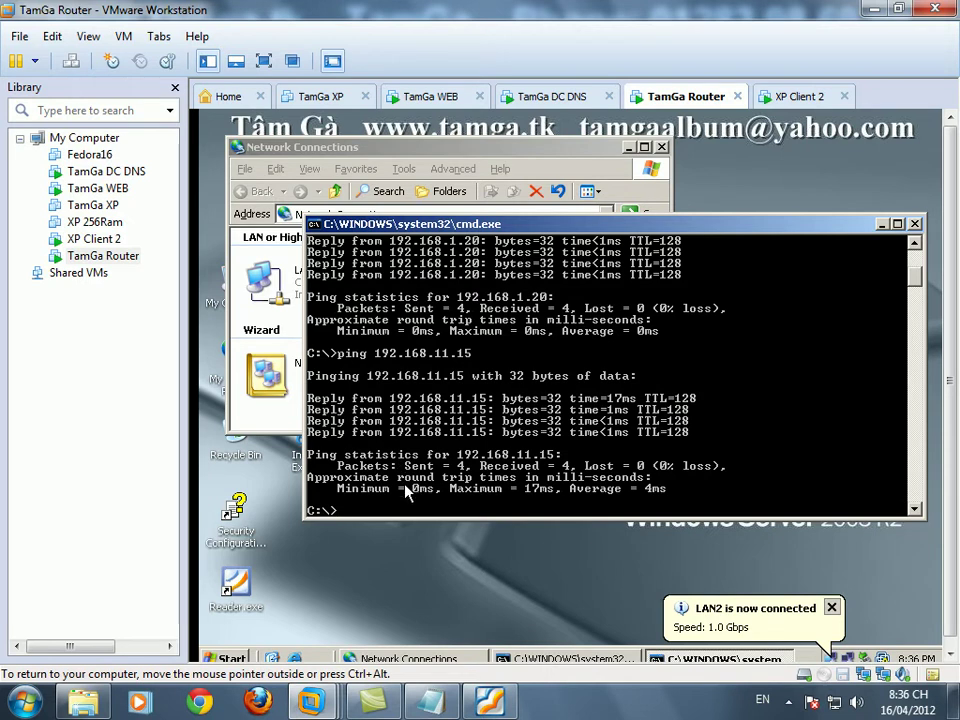
pyautogui.click(229, 659)
# - Launch Routing and Remote Access and add RIP Version 2 as a new routing protocol under IP Routing
pyautogui.moveTo(326, 452)
pyautogui.moveTo(467, 551)
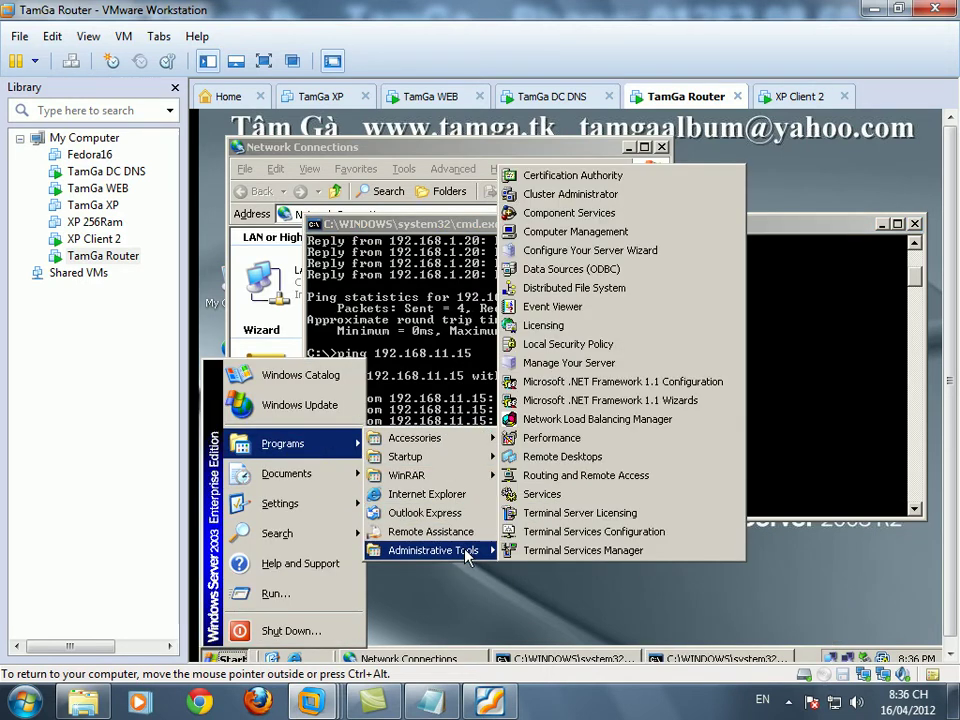
pyautogui.click(571, 478)
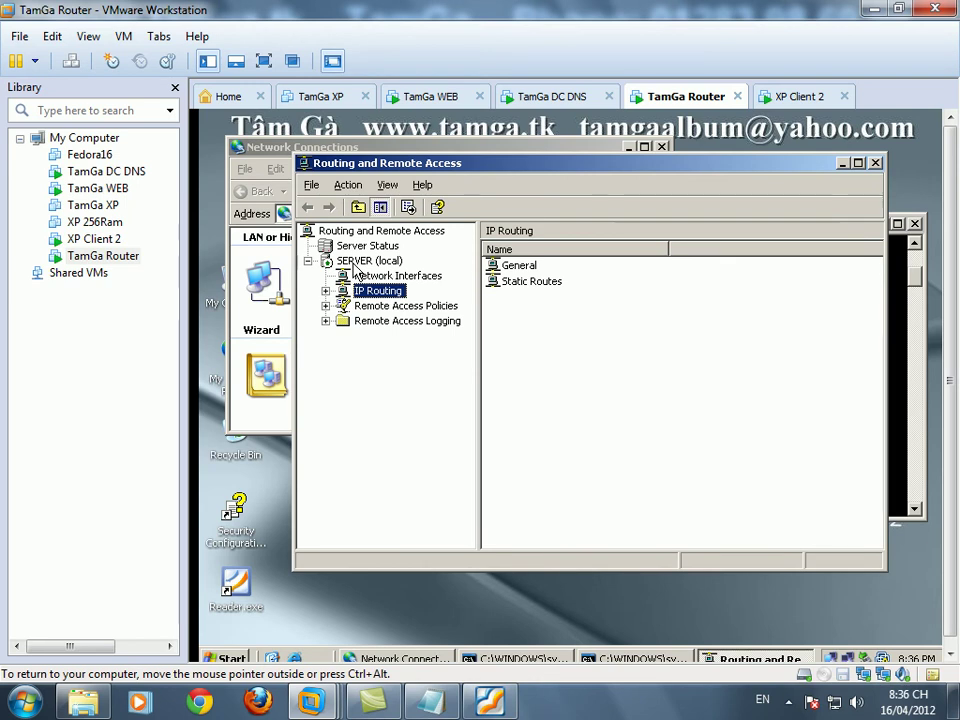
pyautogui.click(325, 290)
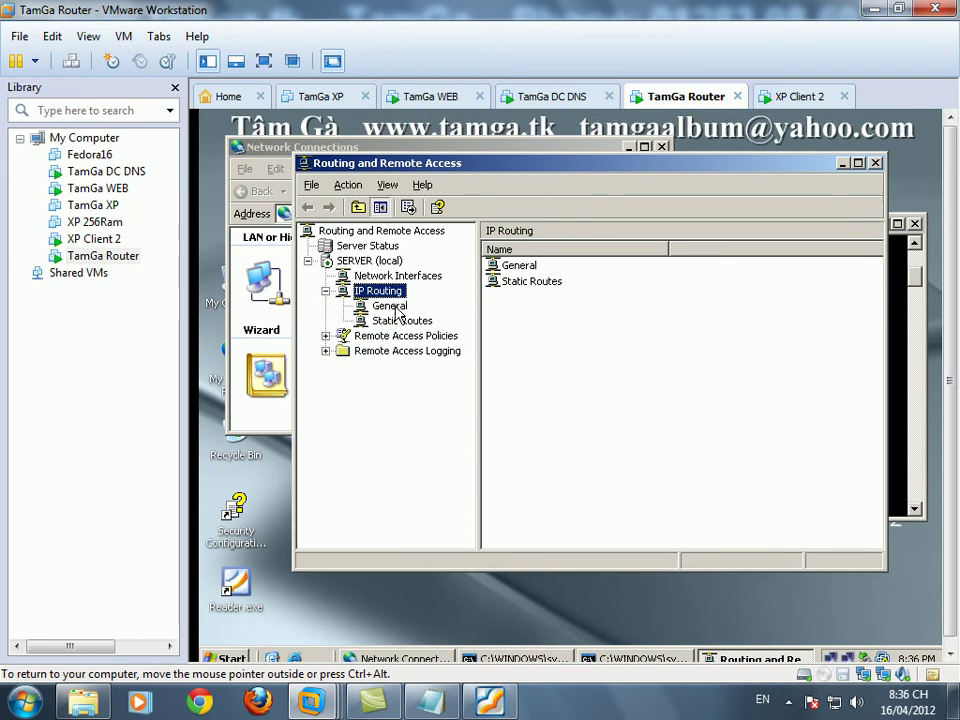
pyautogui.click(390, 306)
pyautogui.rightClick(398, 310)
pyautogui.click(390, 316)
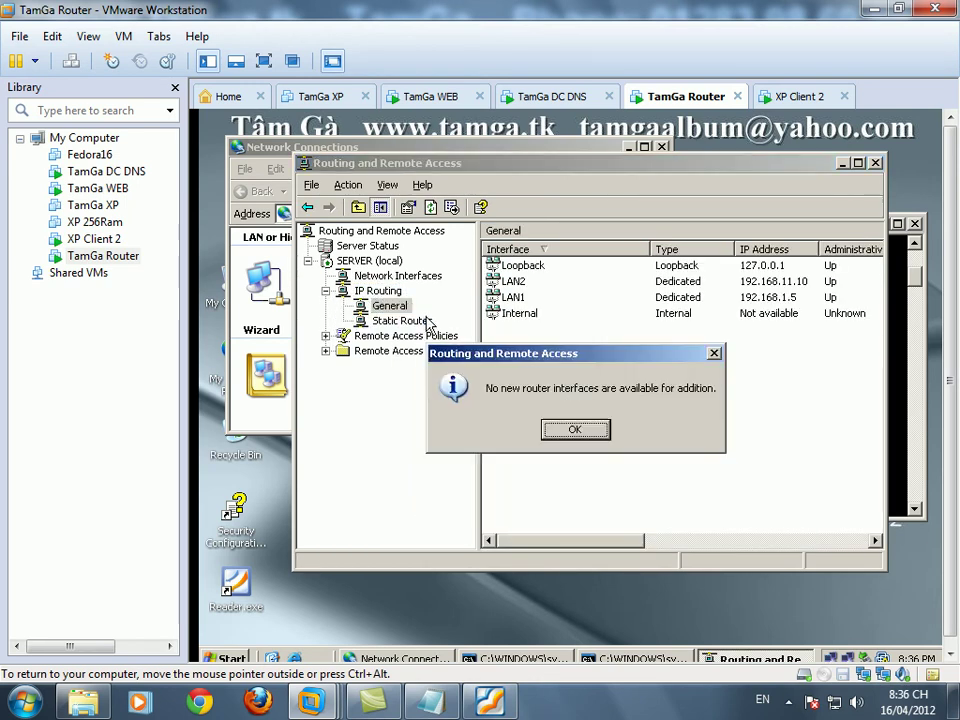
pyautogui.click(548, 429)
pyautogui.rightClick(352, 306)
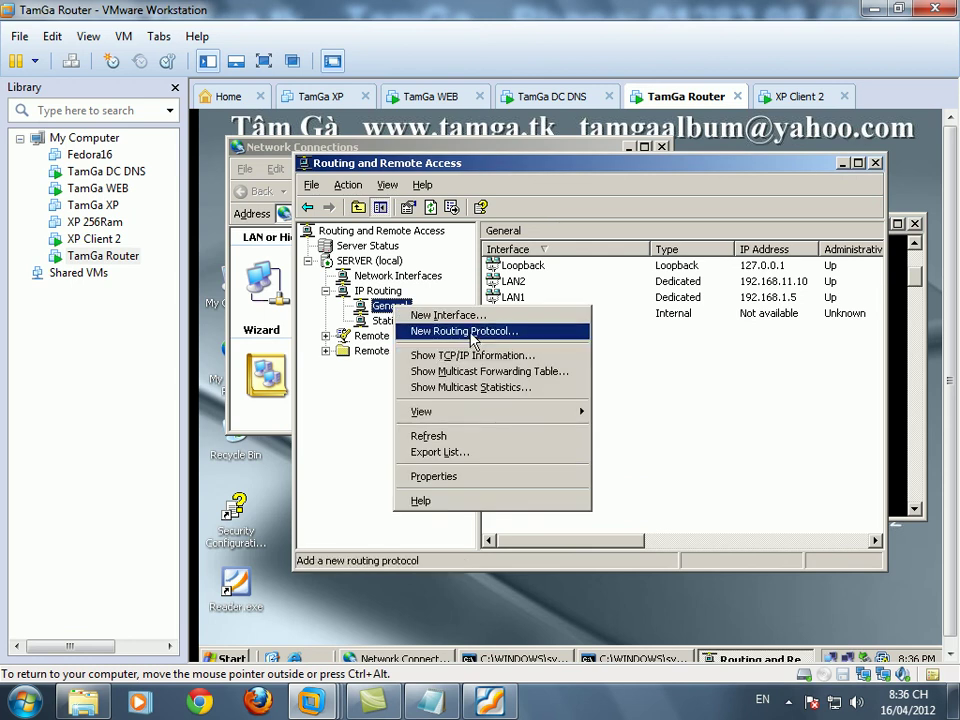
pyautogui.click(410, 328)
pyautogui.click(467, 326)
pyautogui.click(646, 515)
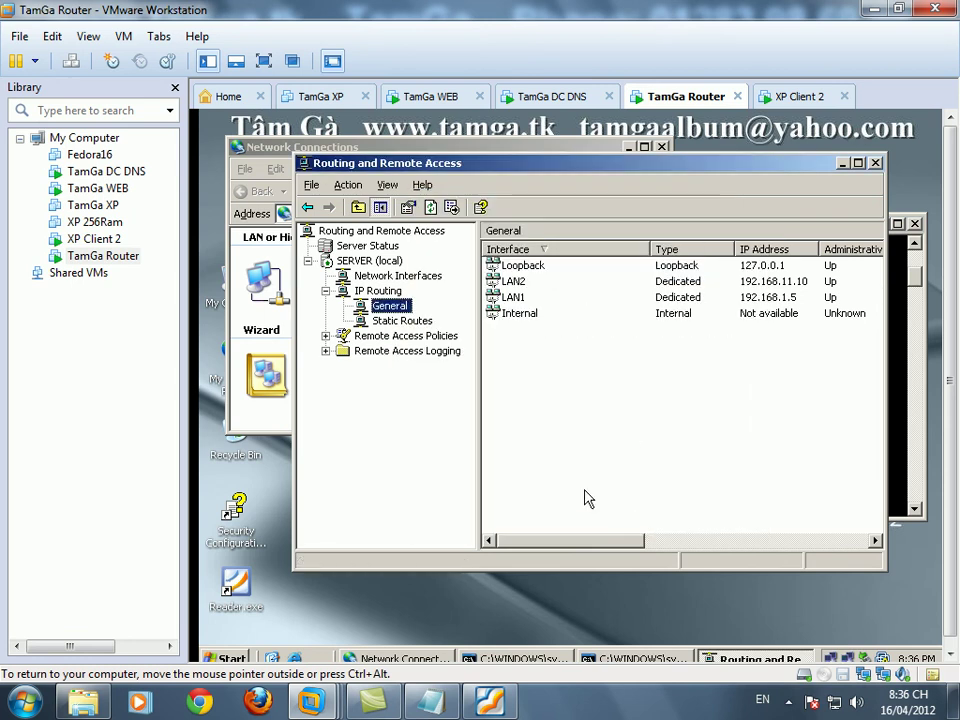
# - Add LAN1 and LAN2 as RIP interfaces, accepting their default RIP properties
pyautogui.click(381, 335)
pyautogui.rightClick(381, 336)
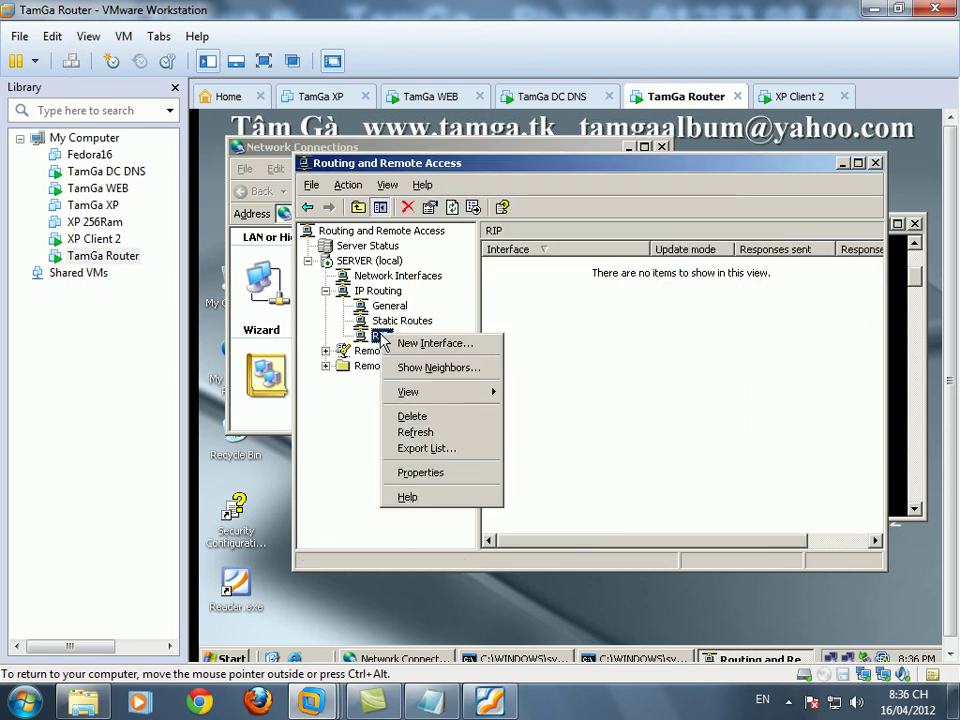
pyautogui.click(418, 346)
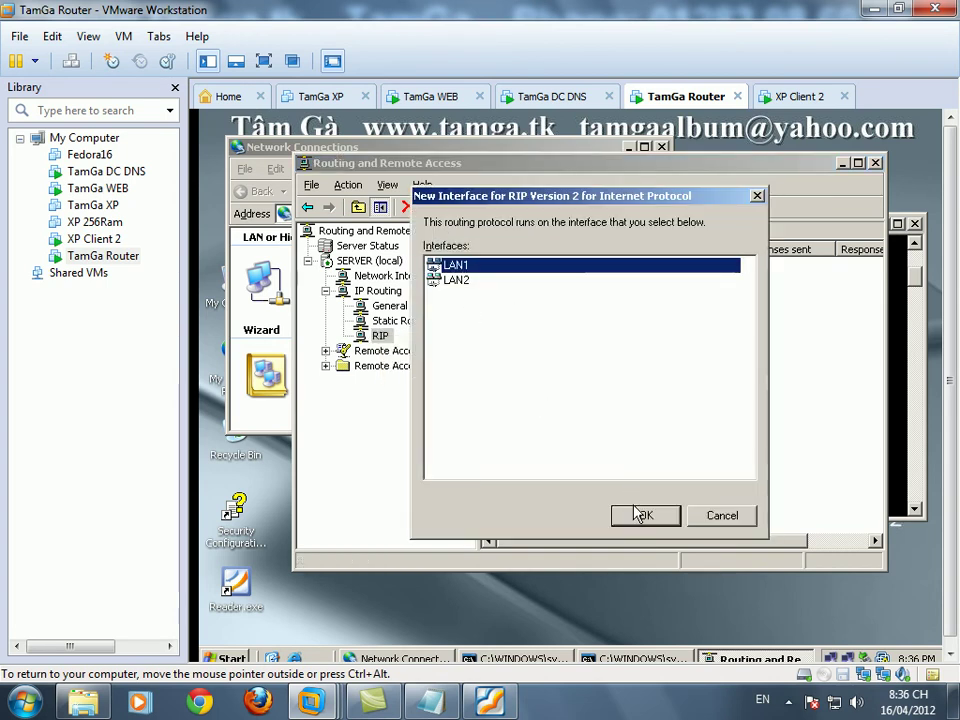
pyautogui.click(638, 512)
pyautogui.click(583, 551)
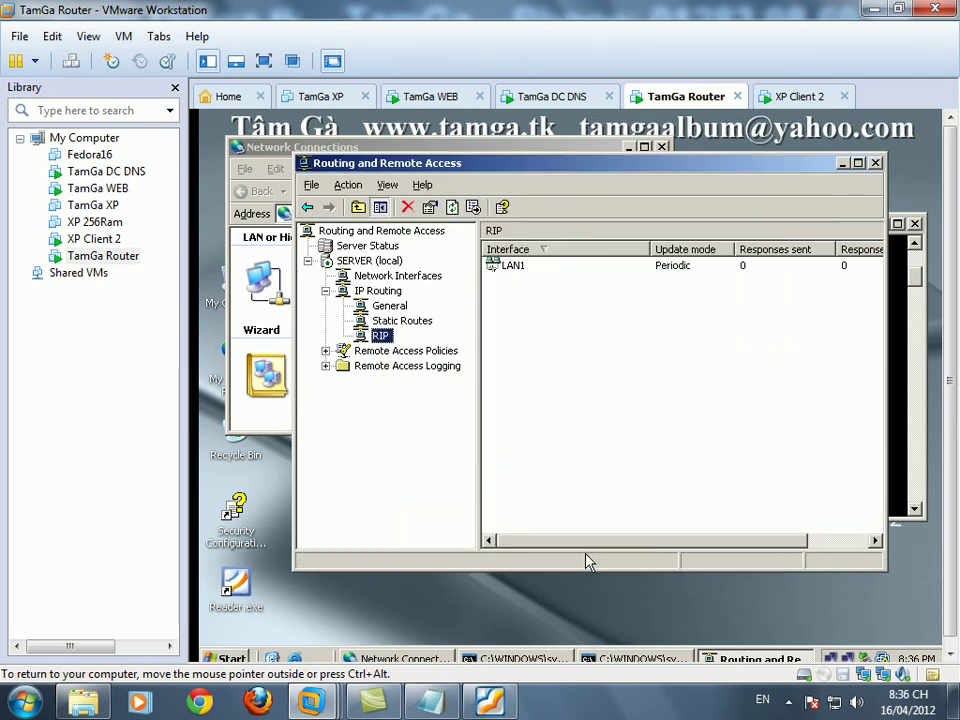
pyautogui.rightClick(383, 336)
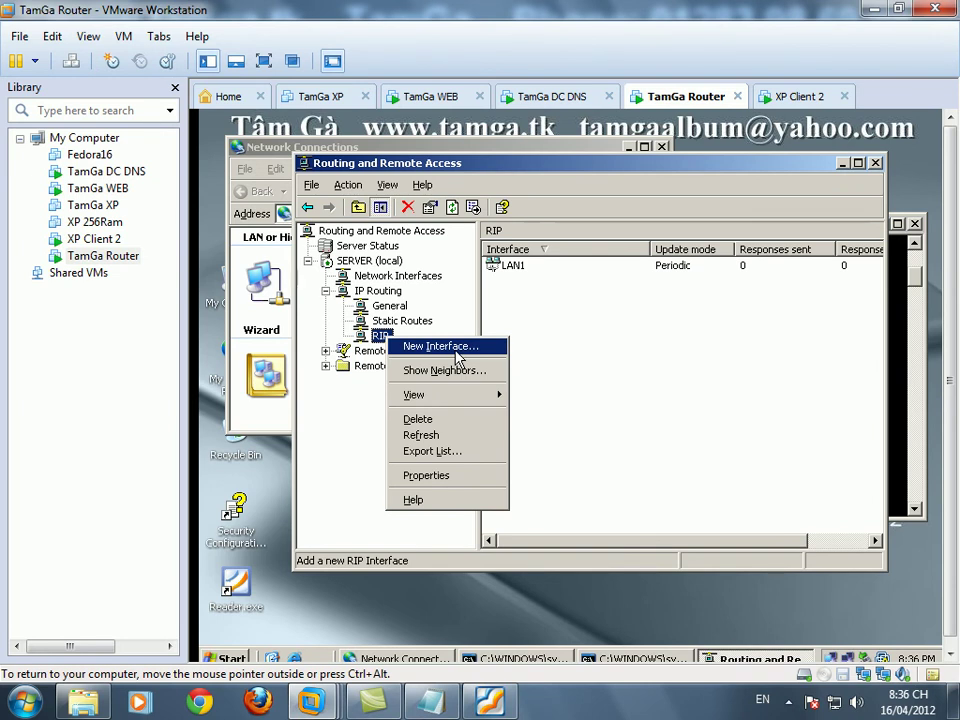
pyautogui.click(458, 348)
pyautogui.click(652, 515)
pyautogui.click(565, 547)
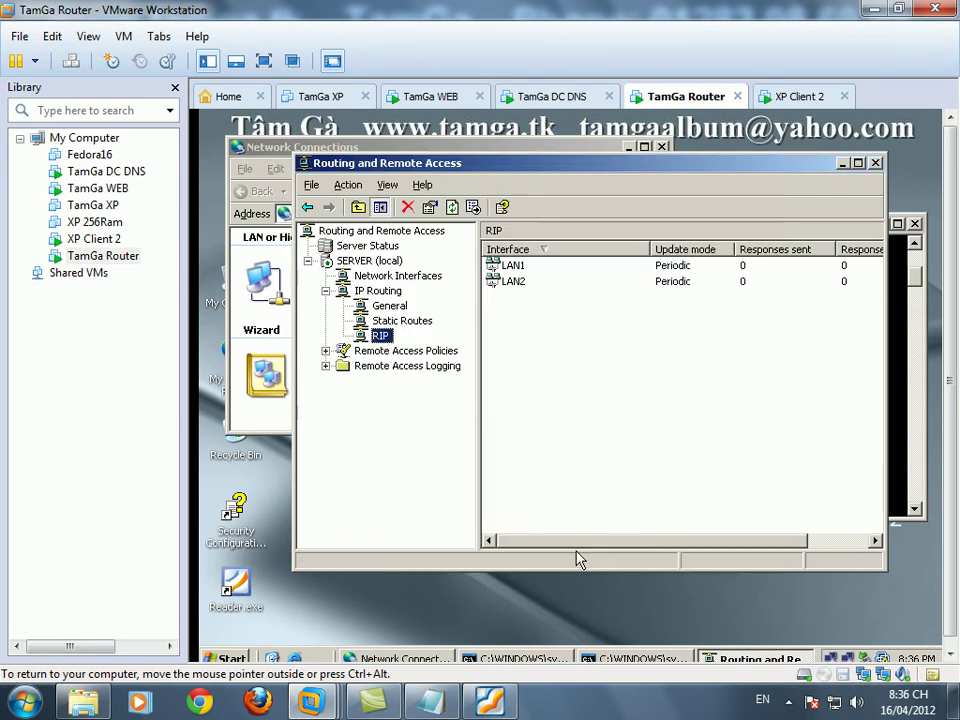
# - Restart the Routing and Remote Access service on the local router
pyautogui.rightClick(352, 261)
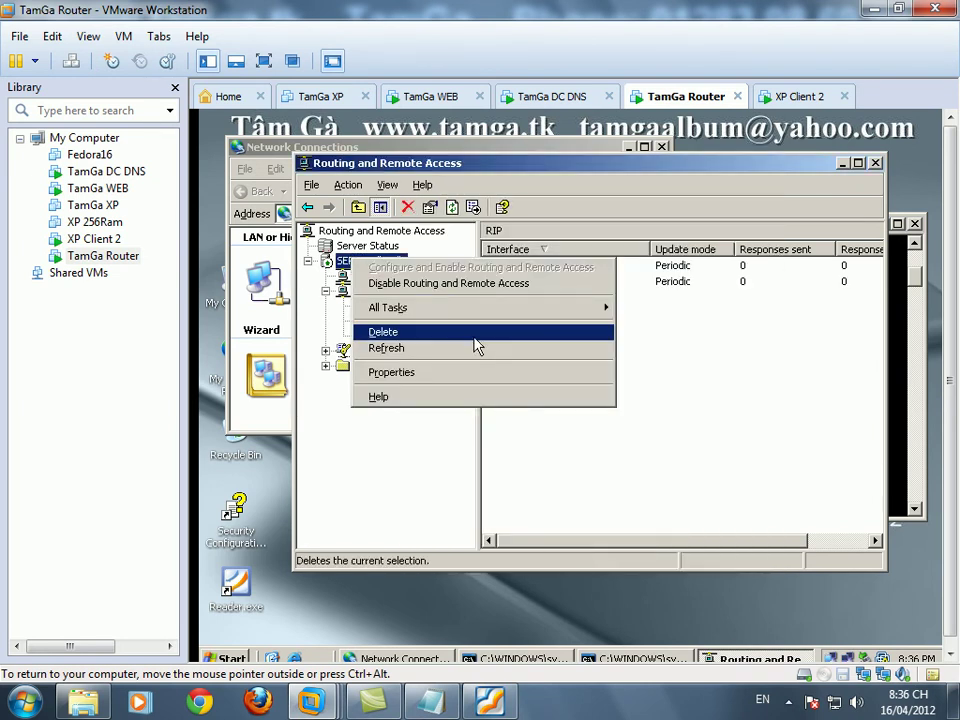
pyautogui.moveTo(578, 307)
pyautogui.click(654, 341)
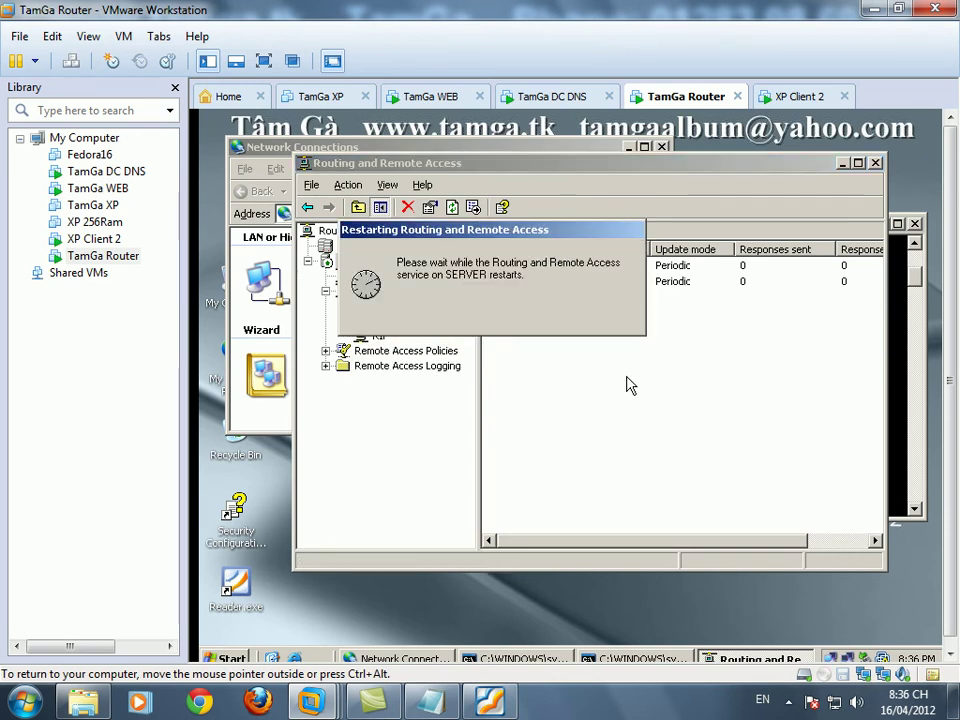
# - Add the note line 'sau khi route xong , ta kiểm tra ping' and return to the router's ping results
pyautogui.click(448, 706)
pyautogui.press('Return')
pyautogui.write('sau k')
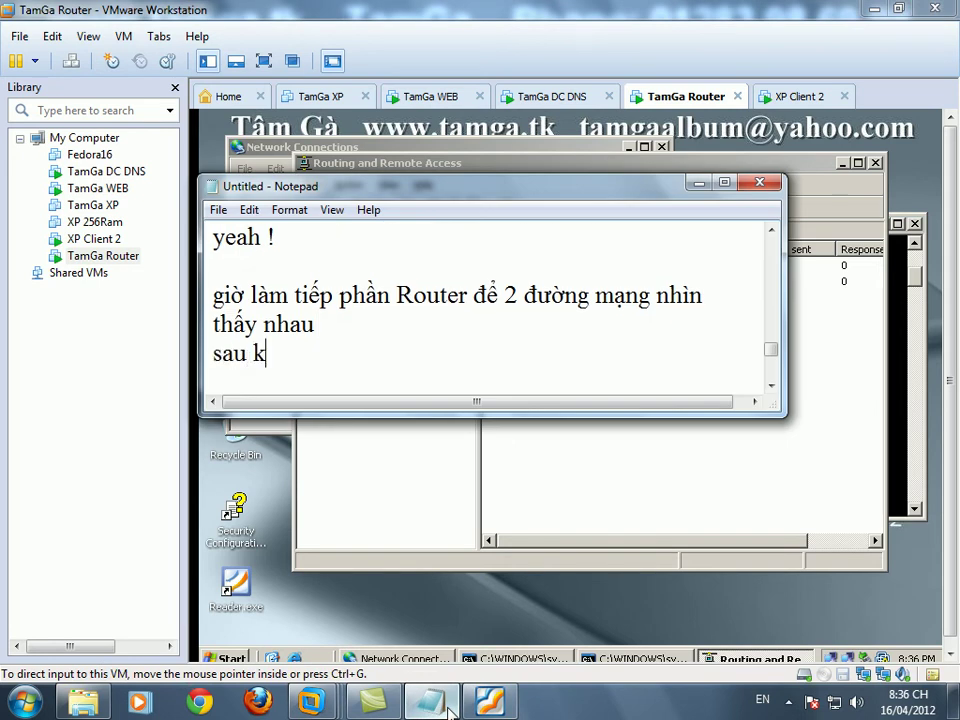
pyautogui.write('hi route')
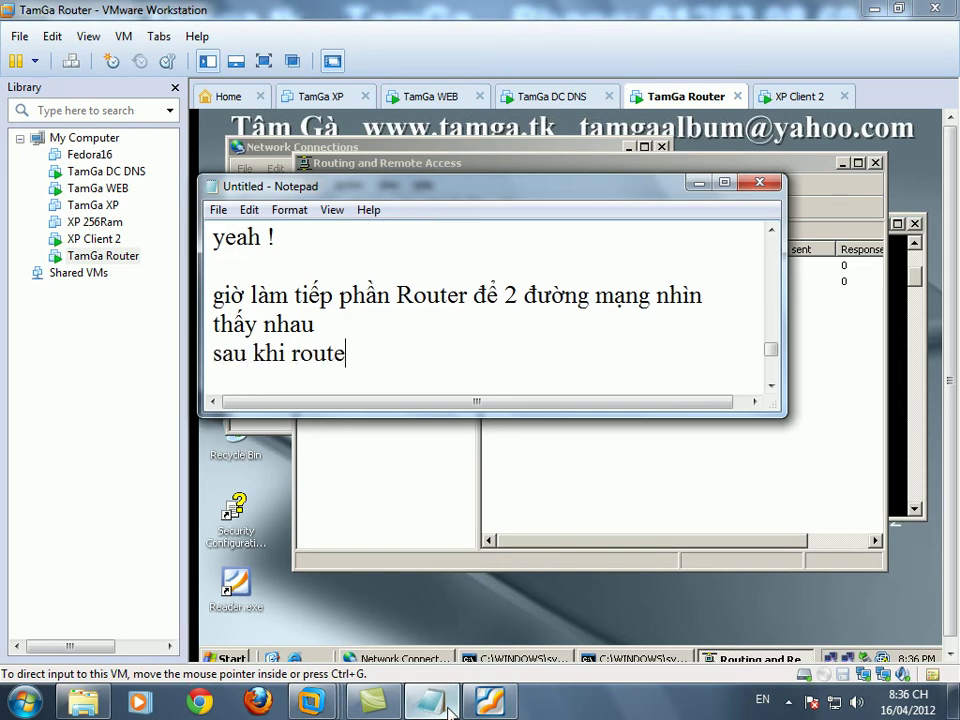
pyautogui.write(' xong ')
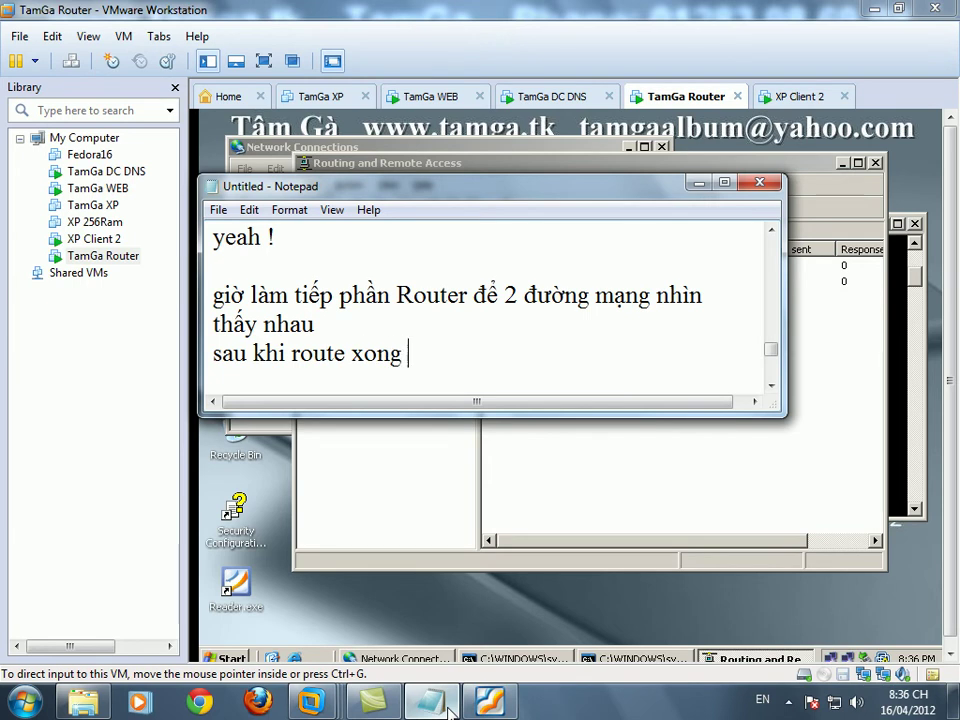
pyautogui.write(', ta kieemr tra p')
pyautogui.write('ing')
pyautogui.press('Return')
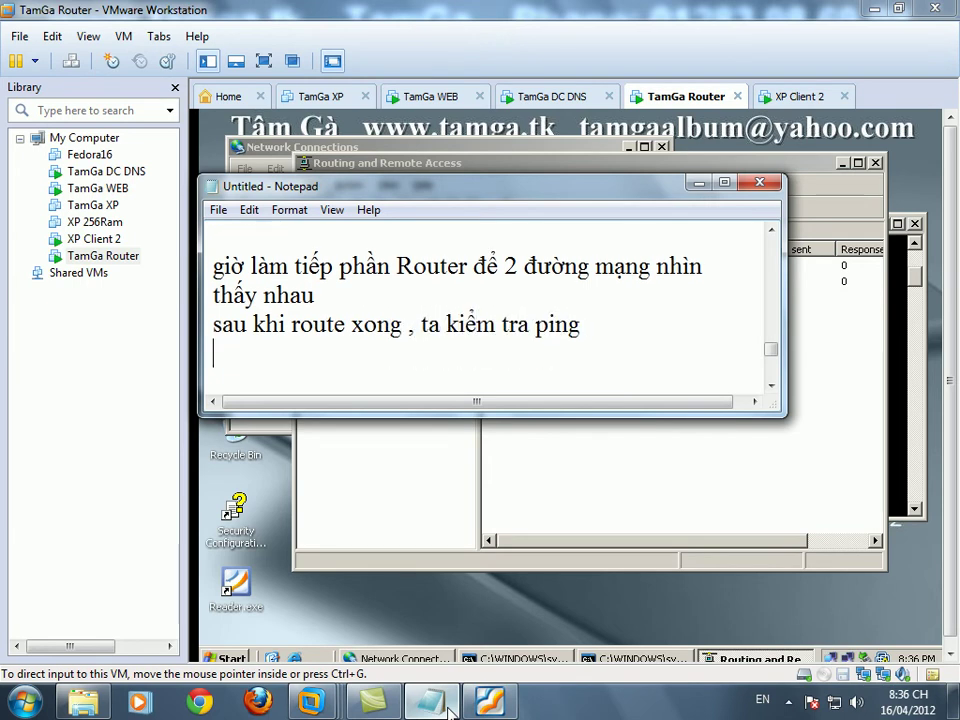
pyautogui.click(898, 473)
pyautogui.click(900, 471)
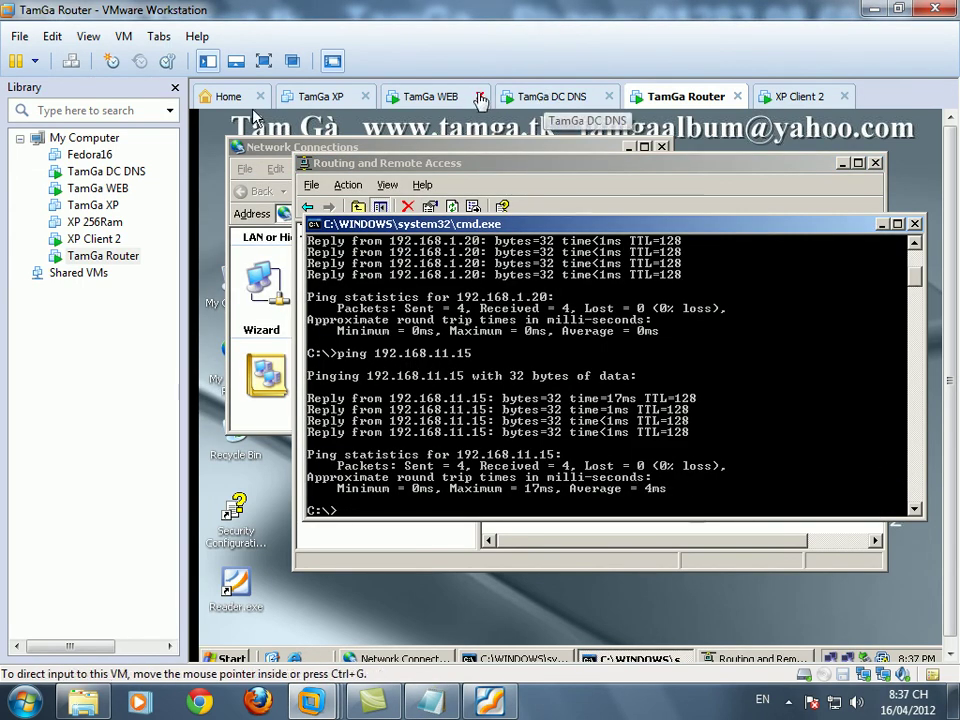
# - Switch to the TamGa DC DNS machine and unlock it with the account password
pyautogui.click(562, 97)
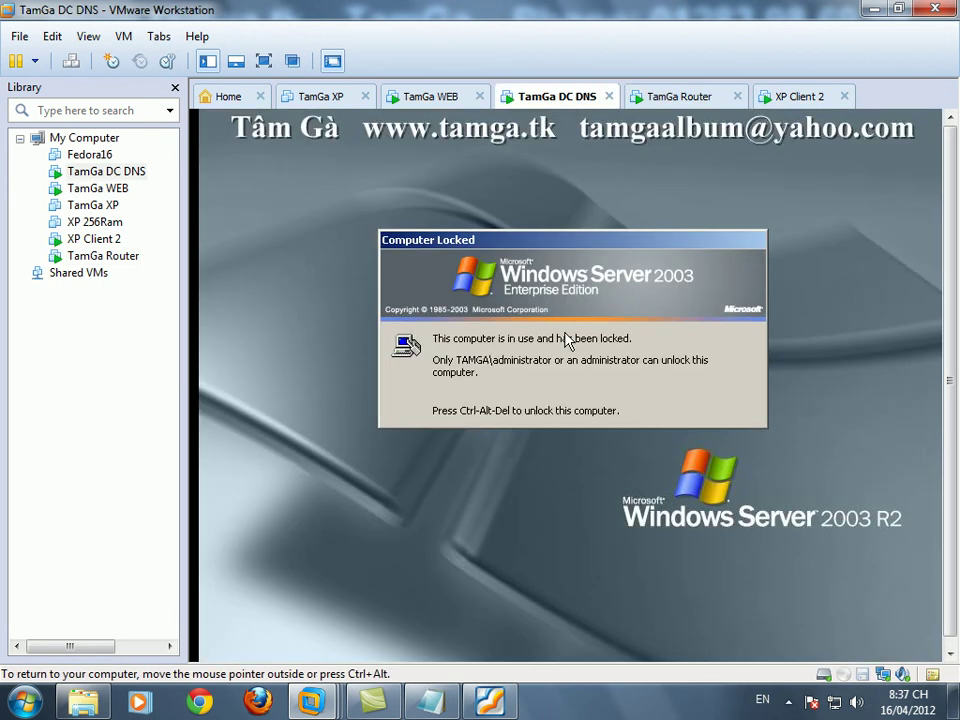
pyautogui.press('ctrl+alt+Insert')
pyautogui.write('••')
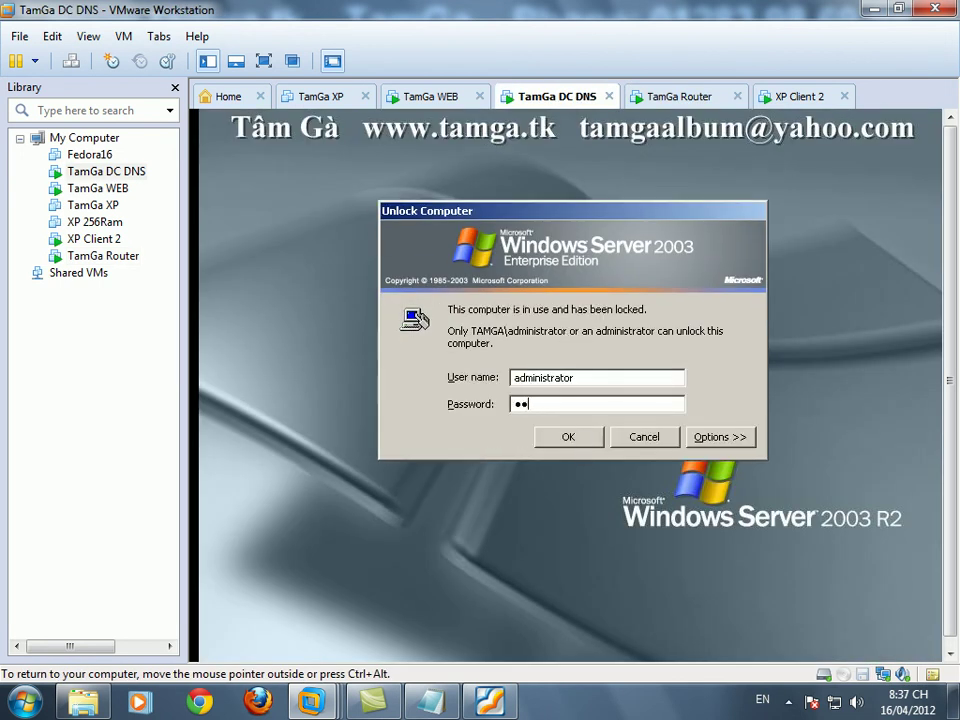
pyautogui.write('•')
pyautogui.click(570, 440)
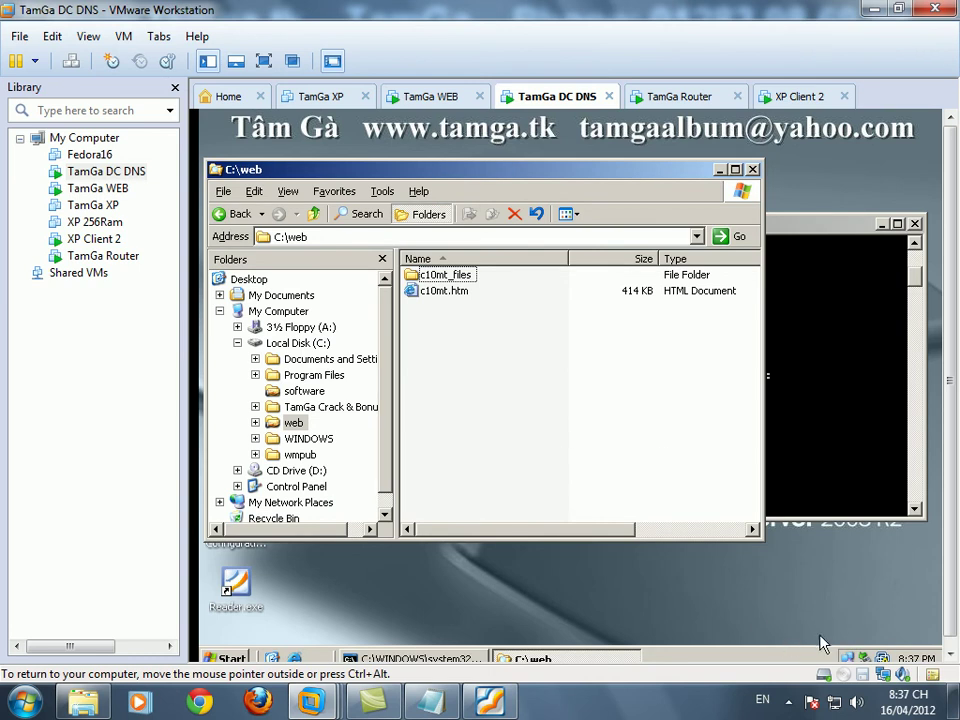
# - Bring up the Internet Protocol (TCP/IP) settings of the DC's Local Area Connection
pyautogui.rightClick(848, 657)
pyautogui.click(729, 589)
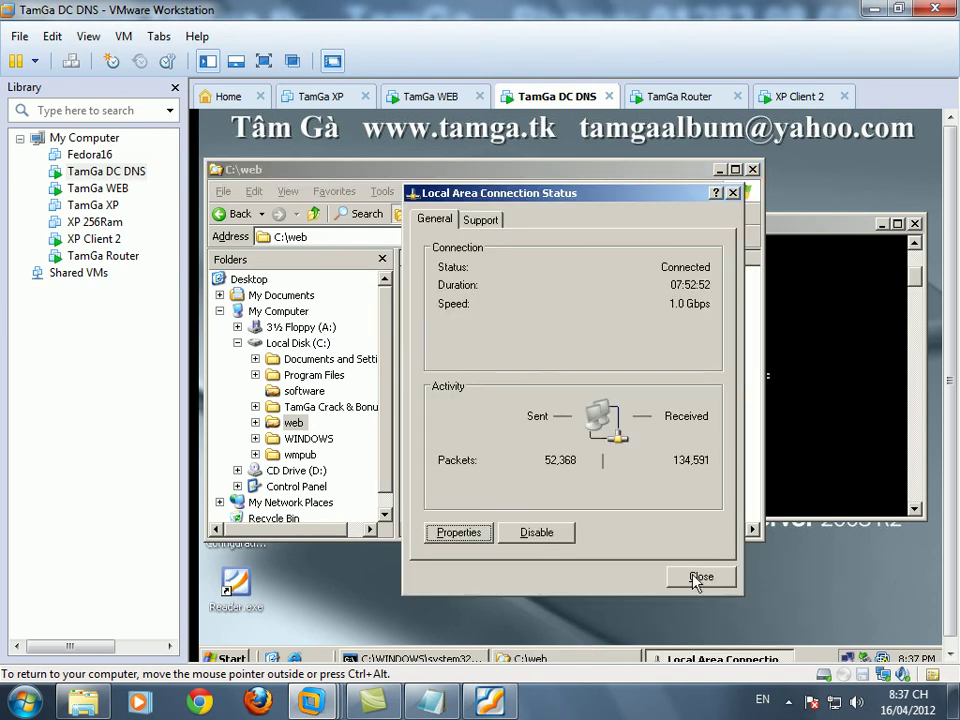
pyautogui.click(447, 533)
pyautogui.click(392, 400)
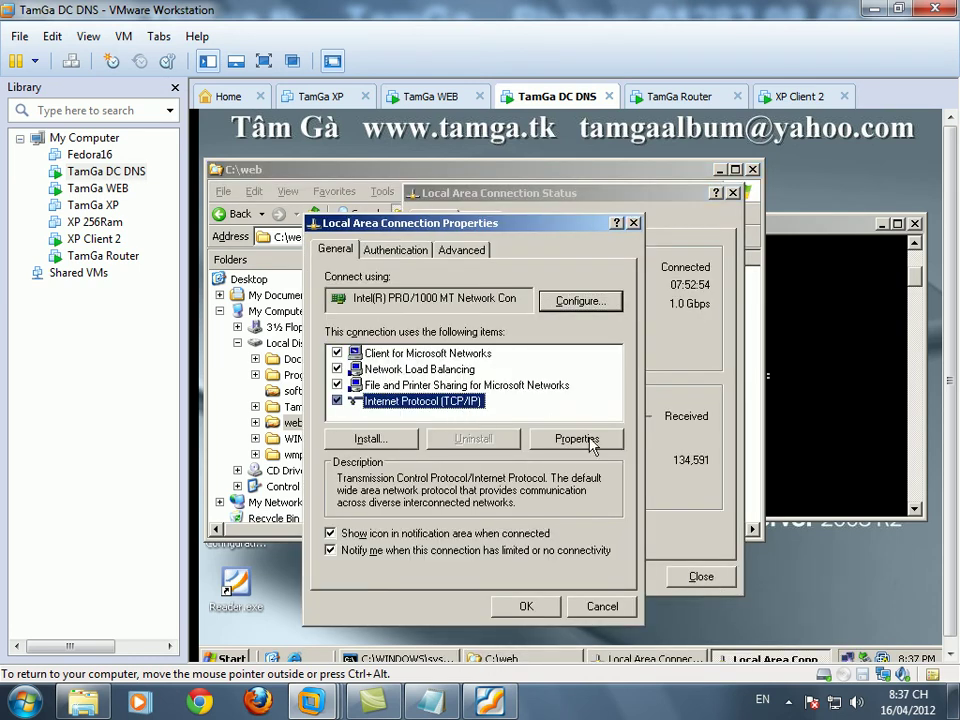
pyautogui.click(570, 437)
pyautogui.click(535, 437)
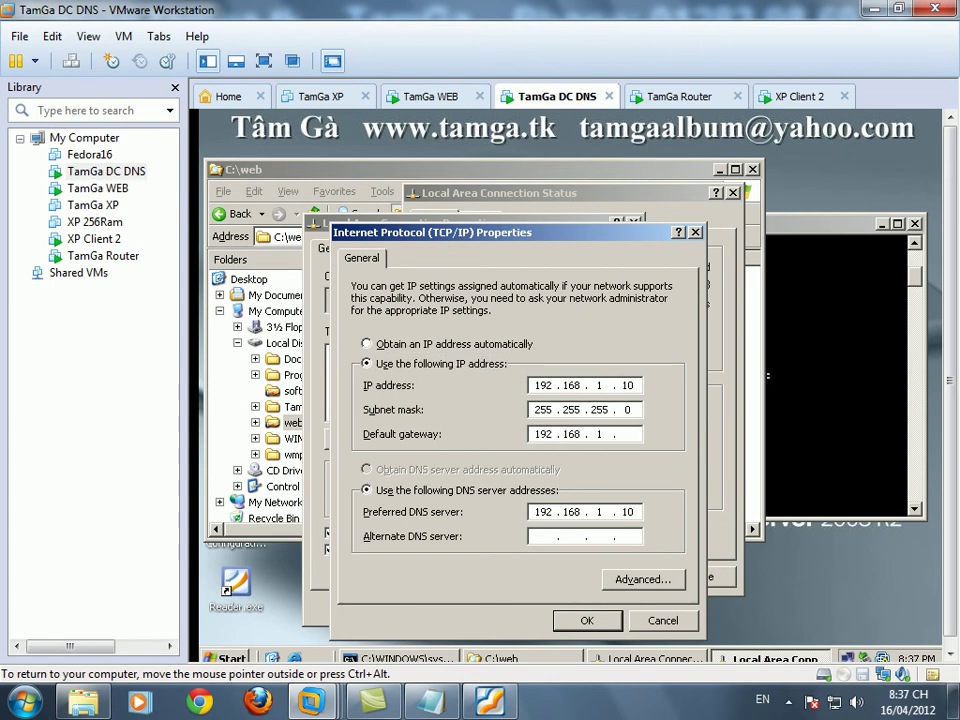
# - Set the default gateway to 192.168.1.5, apply it, and close the connection windows
pyautogui.hotkey('ctrl', 'alt')
pyautogui.hotkey('alt', 'Tab')
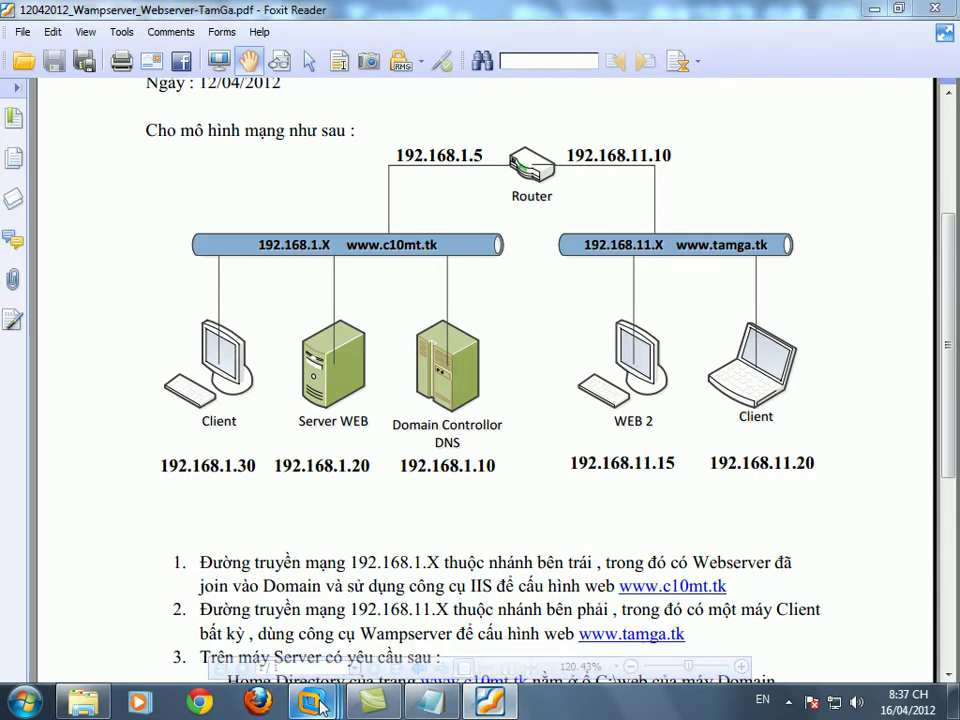
pyautogui.moveTo(311, 702)
pyautogui.moveTo(708, 612)
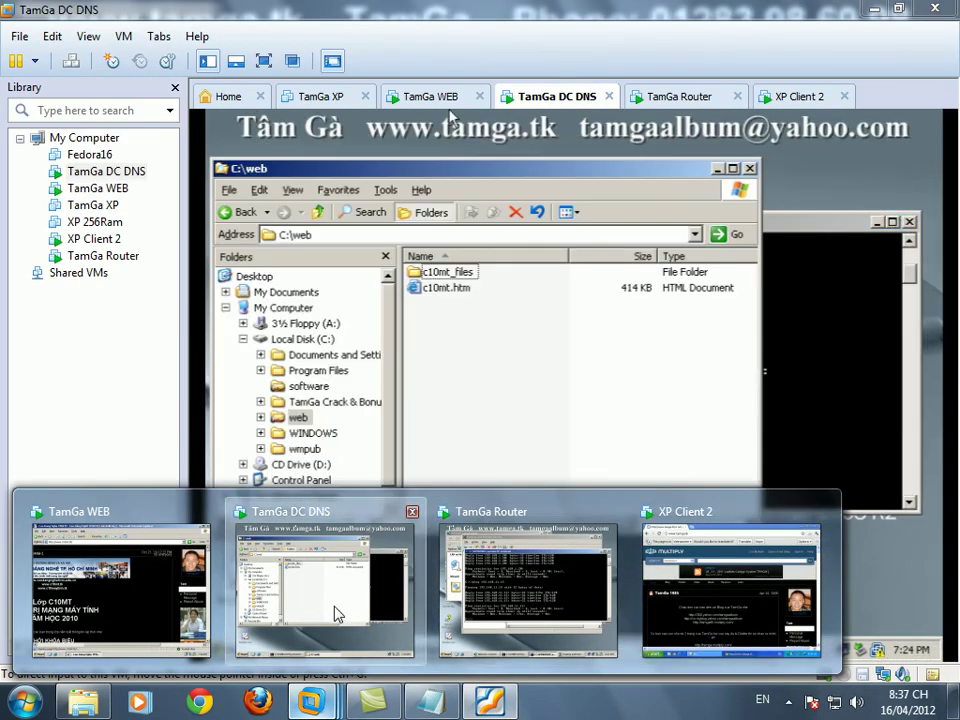
pyautogui.click(336, 613)
pyautogui.write('5')
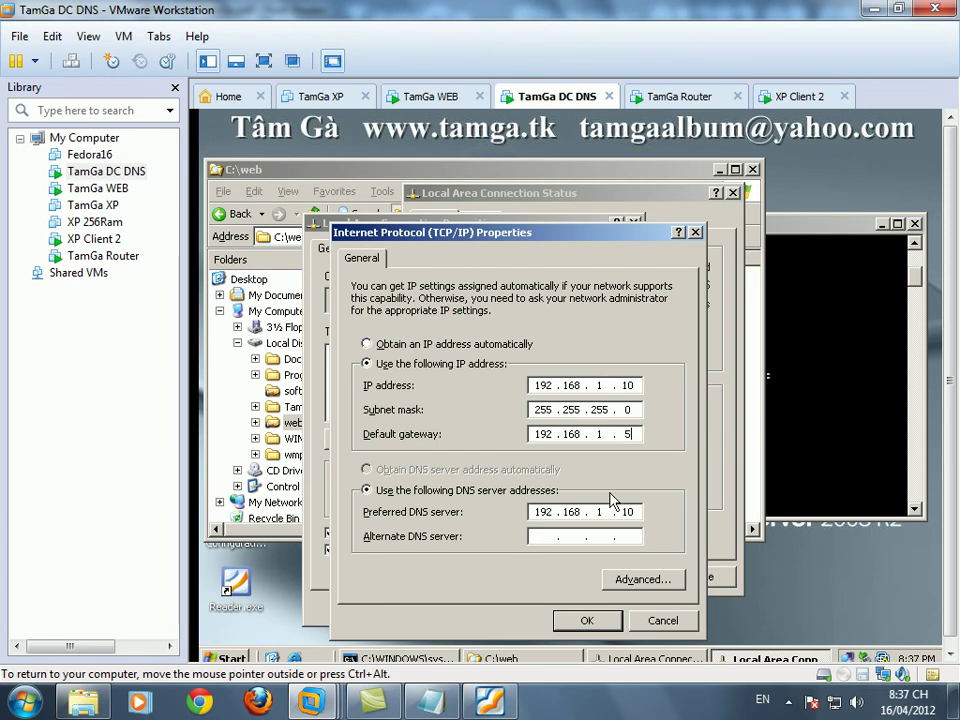
pyautogui.click(587, 620)
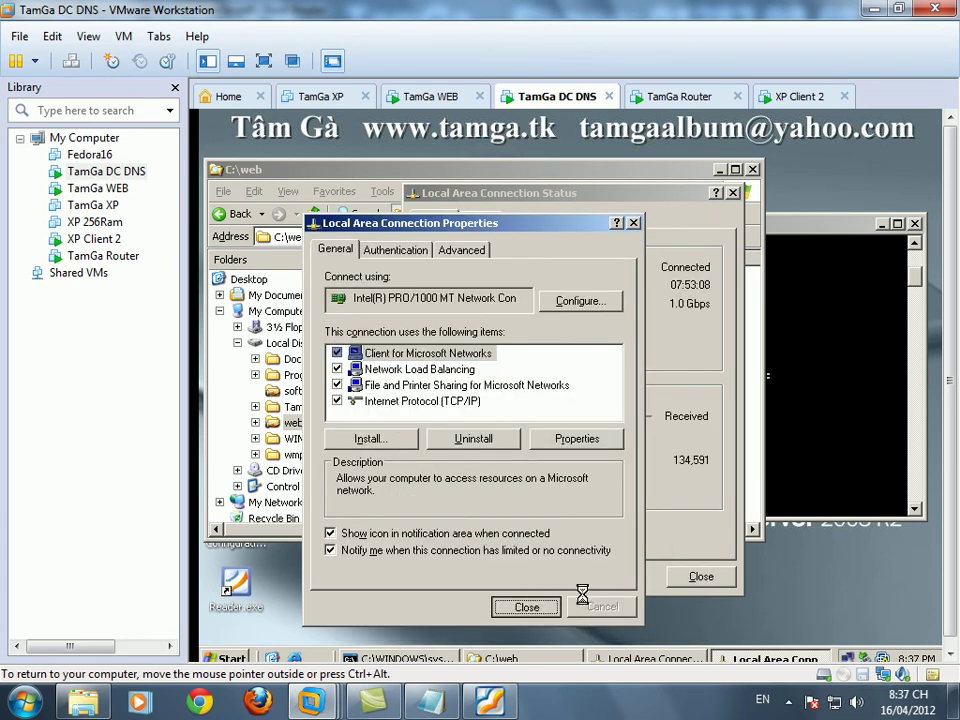
pyautogui.press('Return')
pyautogui.click(701, 576)
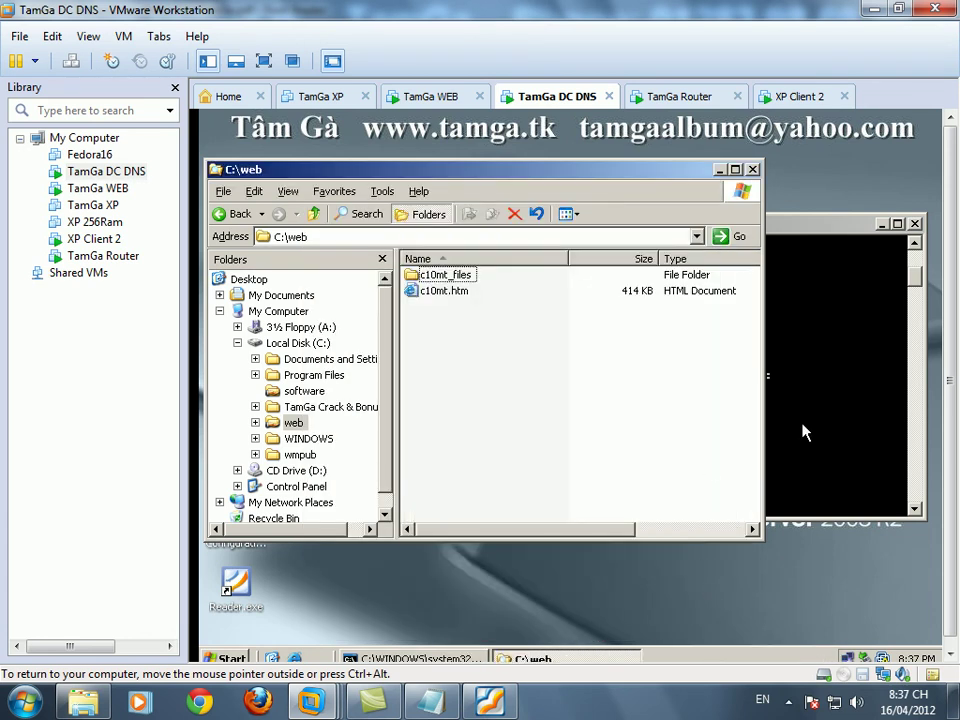
# - Clear the DC DNS command console with cls and ping 192.168.11.15
pyautogui.click(840, 432)
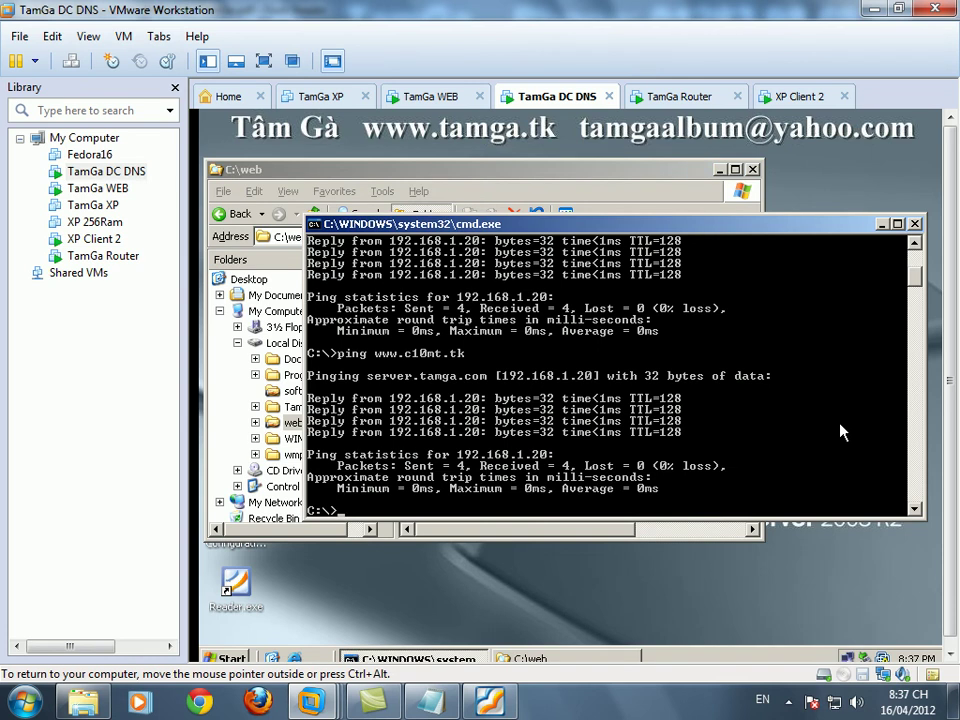
pyautogui.write('cls')
pyautogui.press('Return')
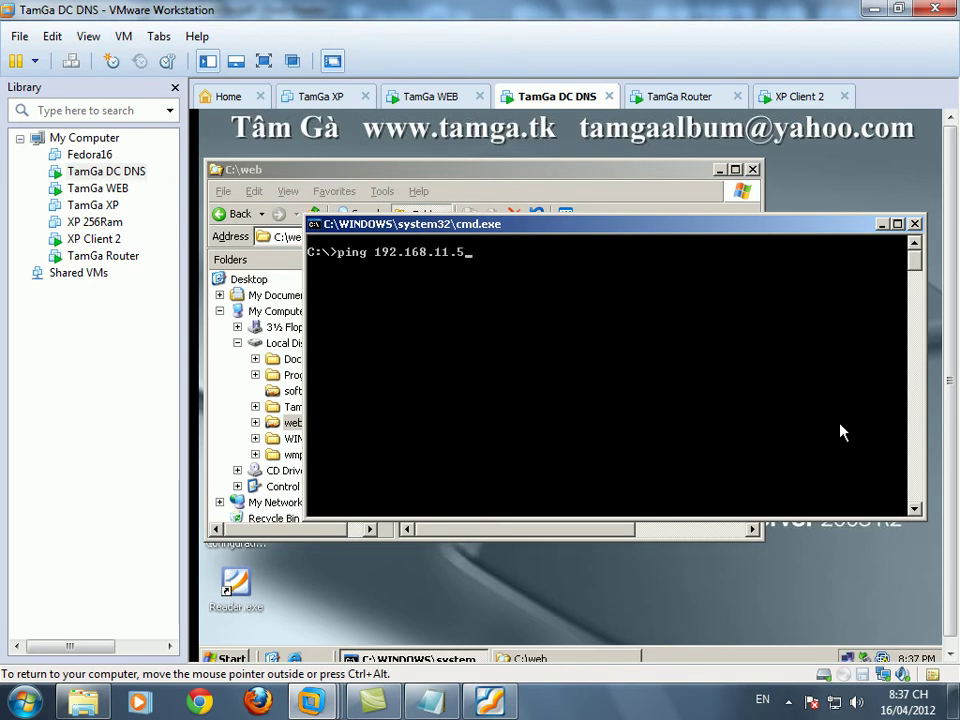
pyautogui.press('Return')
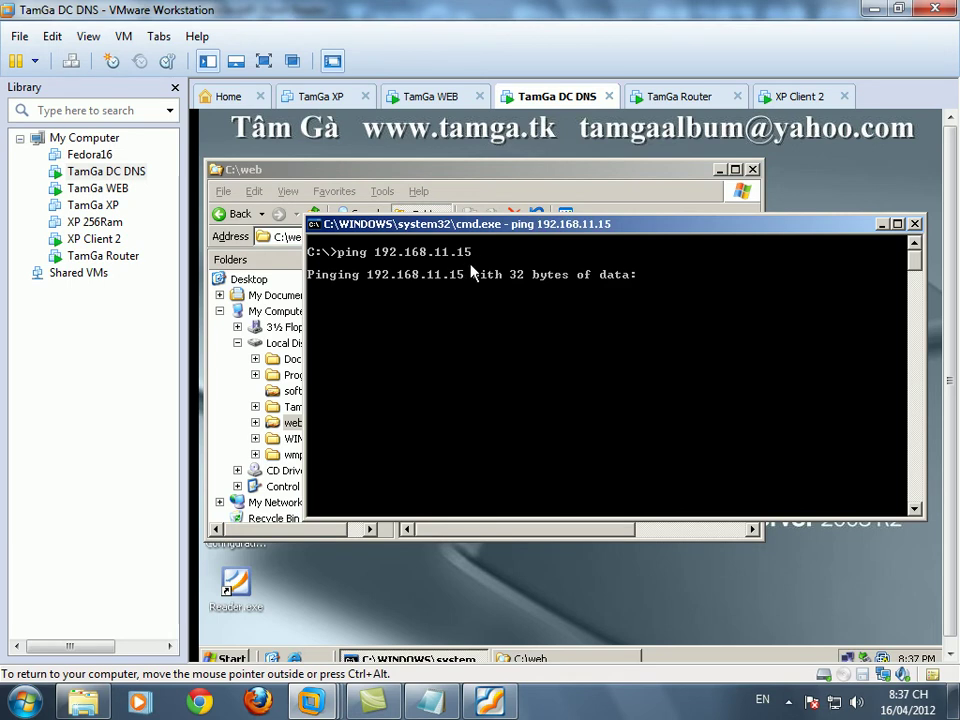
# - On XP Client 2, bring up the Local Area Connection's TCP/IP settings
pyautogui.click(795, 97)
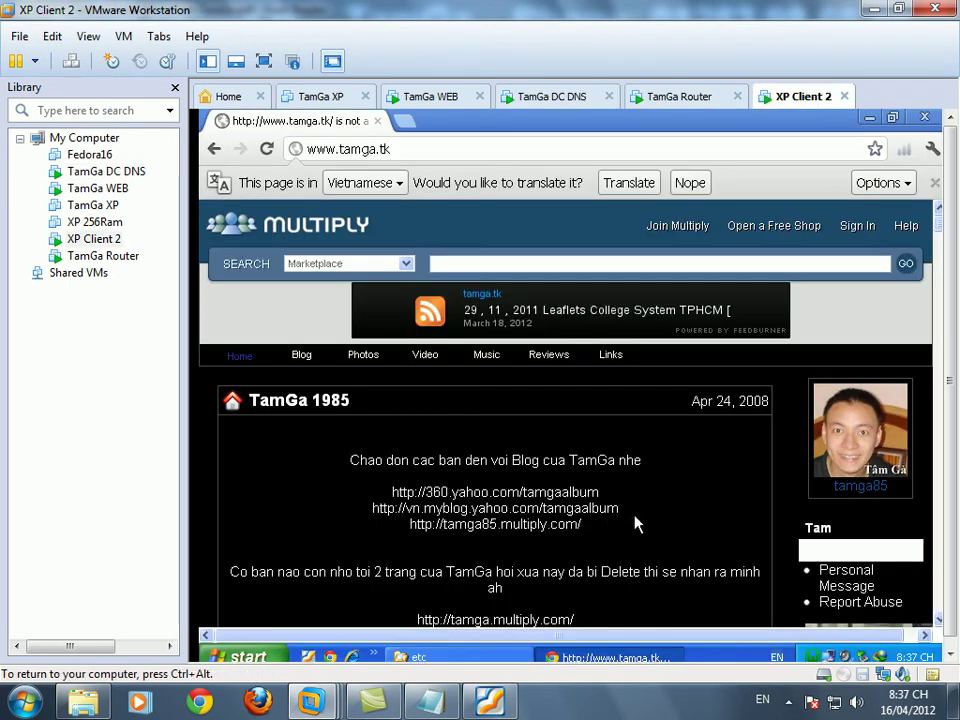
pyautogui.rightClick(829, 656)
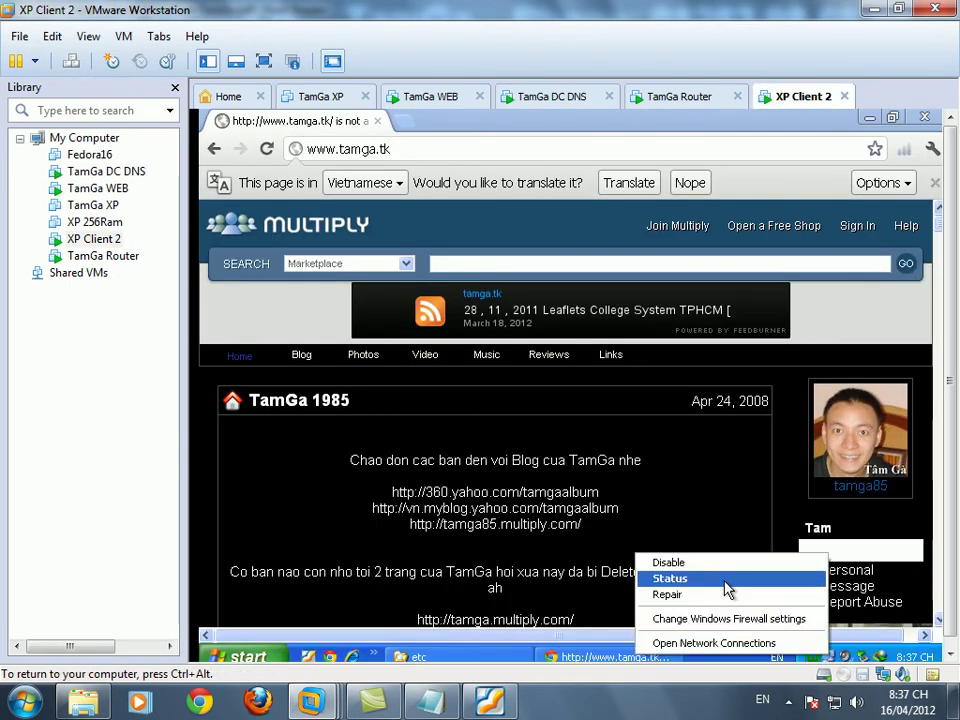
pyautogui.click(670, 578)
pyautogui.click(454, 536)
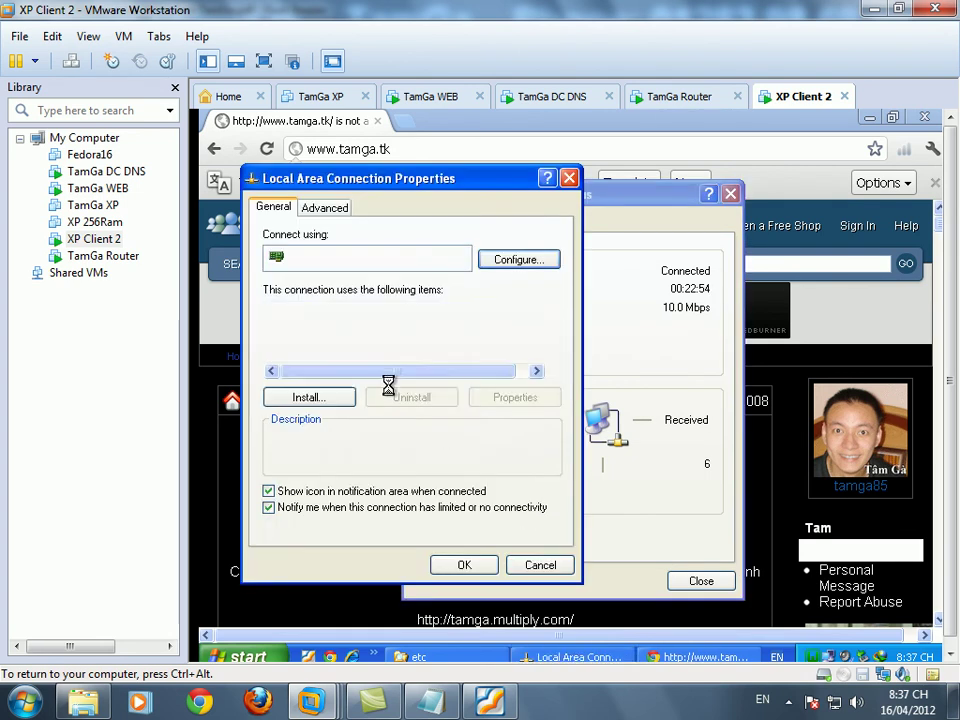
pyautogui.click(553, 343)
pyautogui.click(391, 349)
pyautogui.click(514, 397)
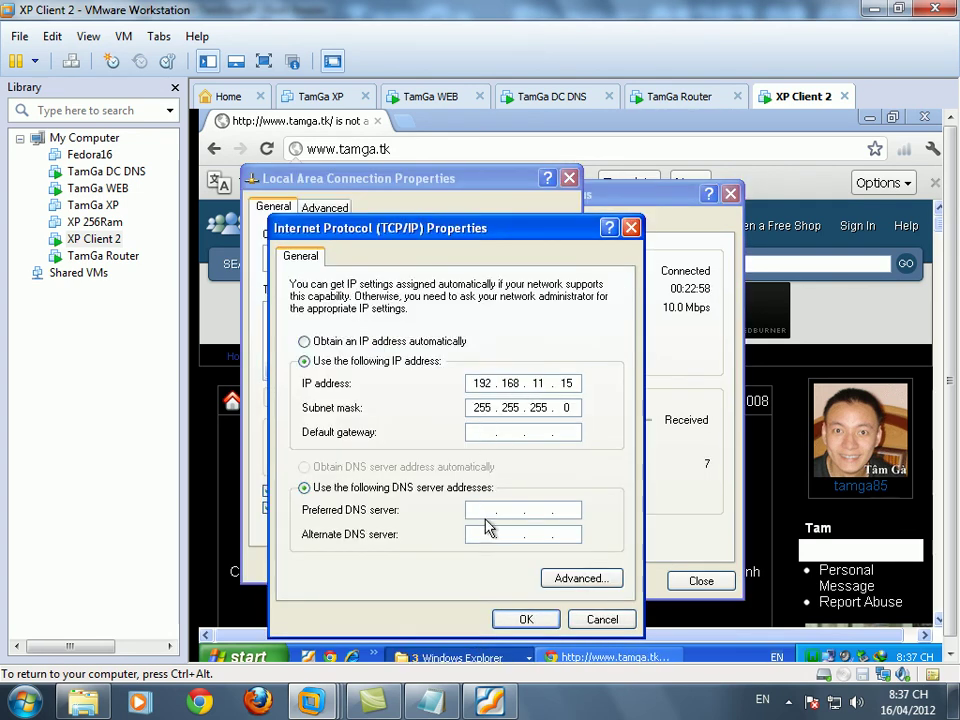
# - Set gateway 192.168.11.10 and preferred DNS 192.168.1.10, then apply and close
pyautogui.click(476, 430)
pyautogui.write('1')
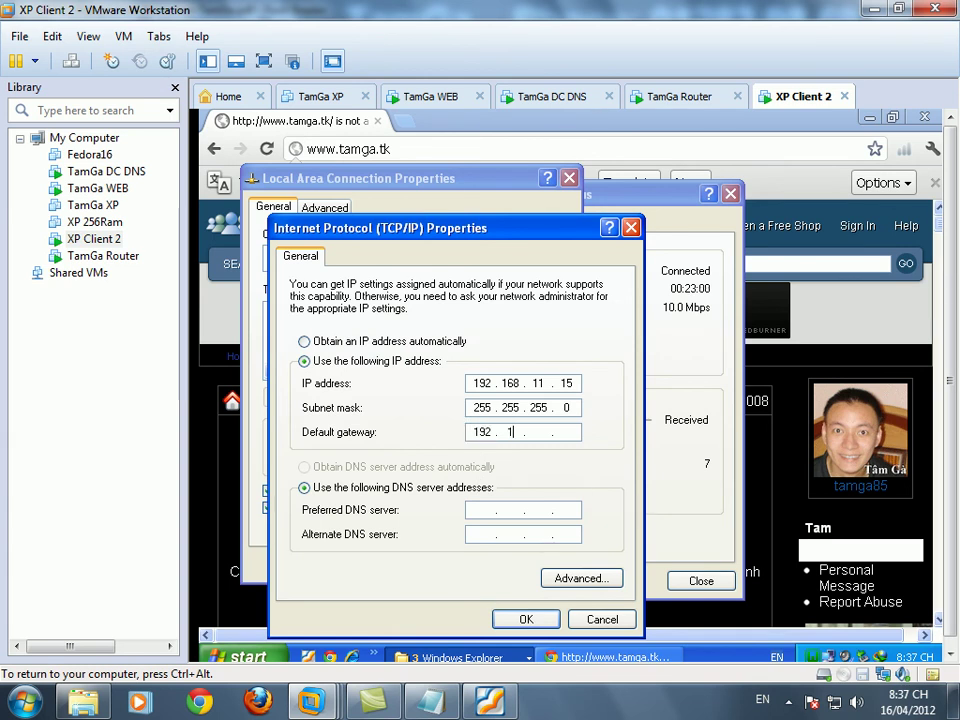
pyautogui.write('92 . 168 . 11 . 10')
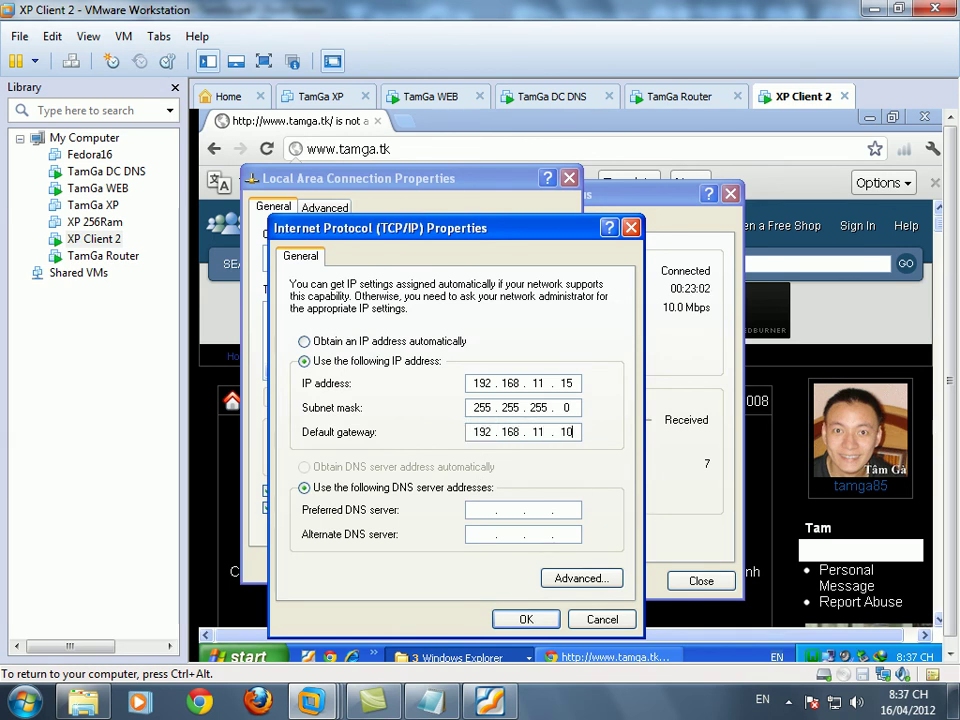
pyautogui.click(474, 509)
pyautogui.write('192 . 168 . 11 .')
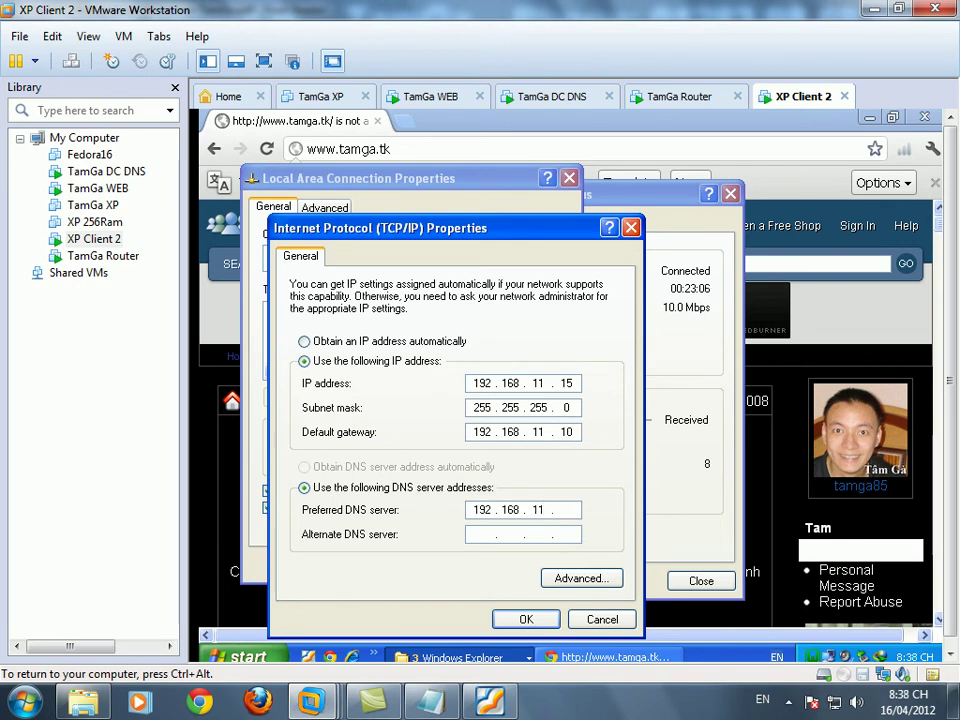
pyautogui.press('BackSpace')
pyautogui.press('BackSpace')
pyautogui.write('1 . 10')
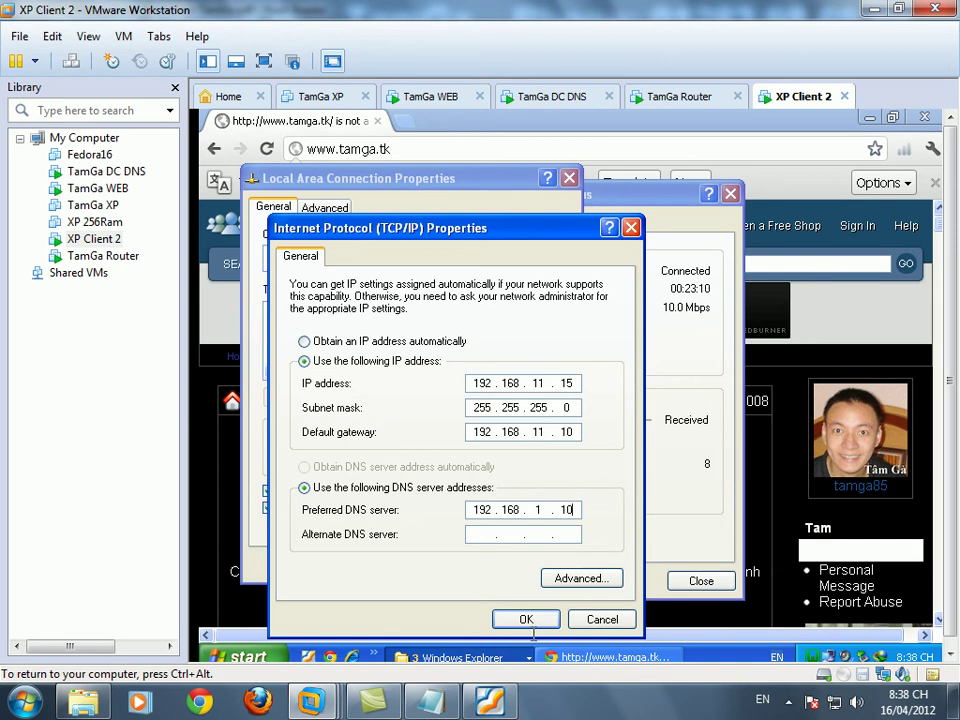
pyautogui.click(515, 620)
pyautogui.click(467, 565)
pyautogui.click(712, 580)
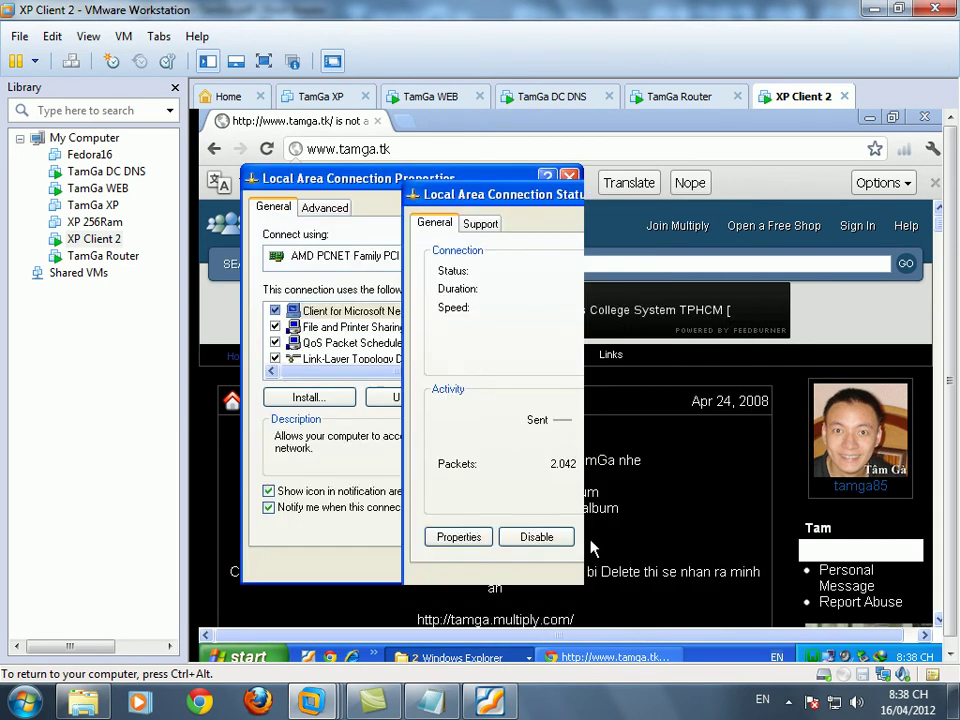
# - Rerun the ping to 192.168.11.15 on the DC DNS server
pyautogui.click(552, 96)
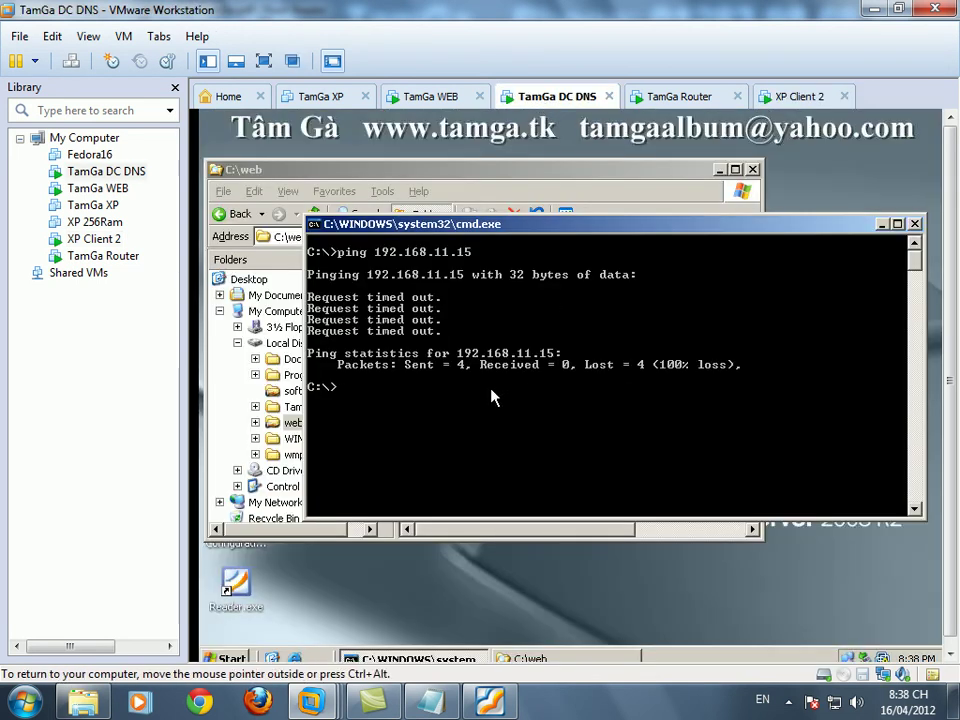
pyautogui.press('Up')
pyautogui.press('Return')
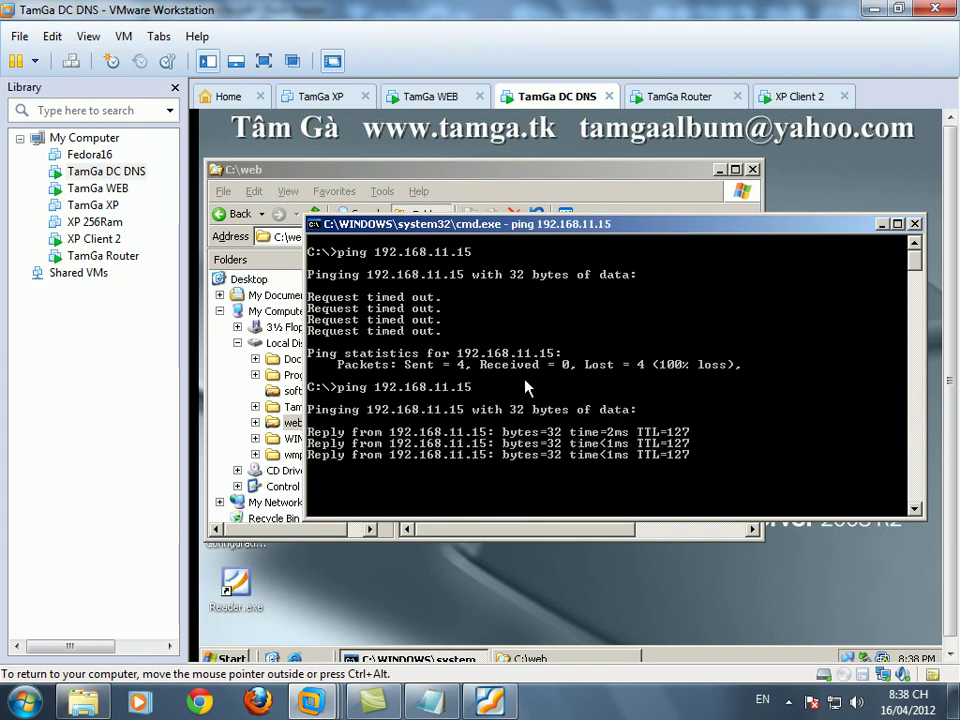
pyautogui.click(428, 98)
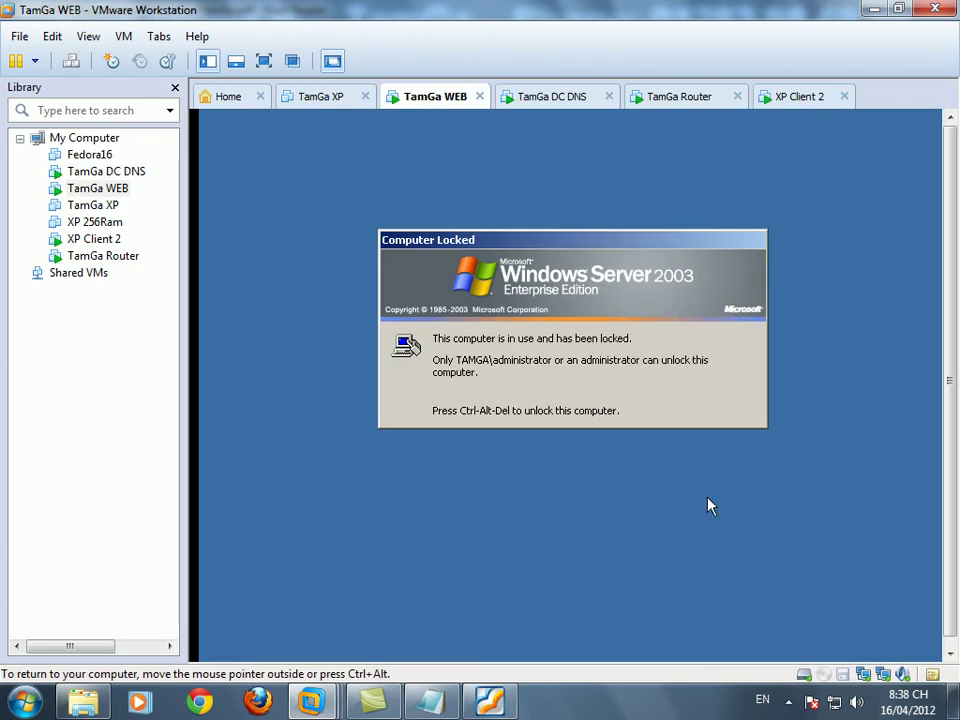
# - Unlock the TamGa WEB server with the account password
pyautogui.press('ctrl+alt+Insert')
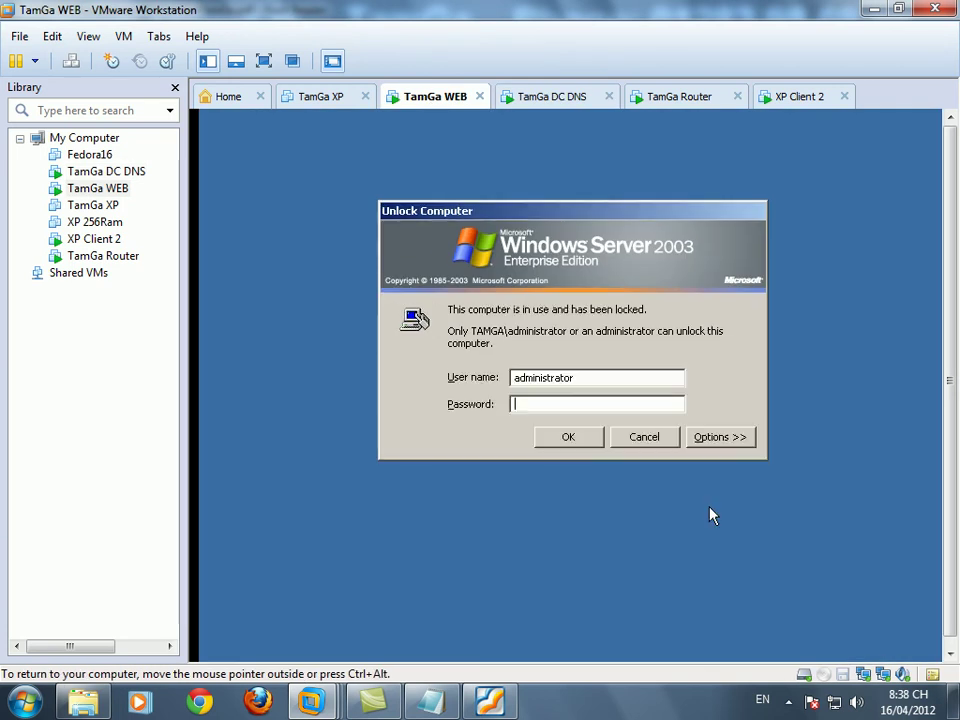
pyautogui.write('•••')
pyautogui.click(568, 437)
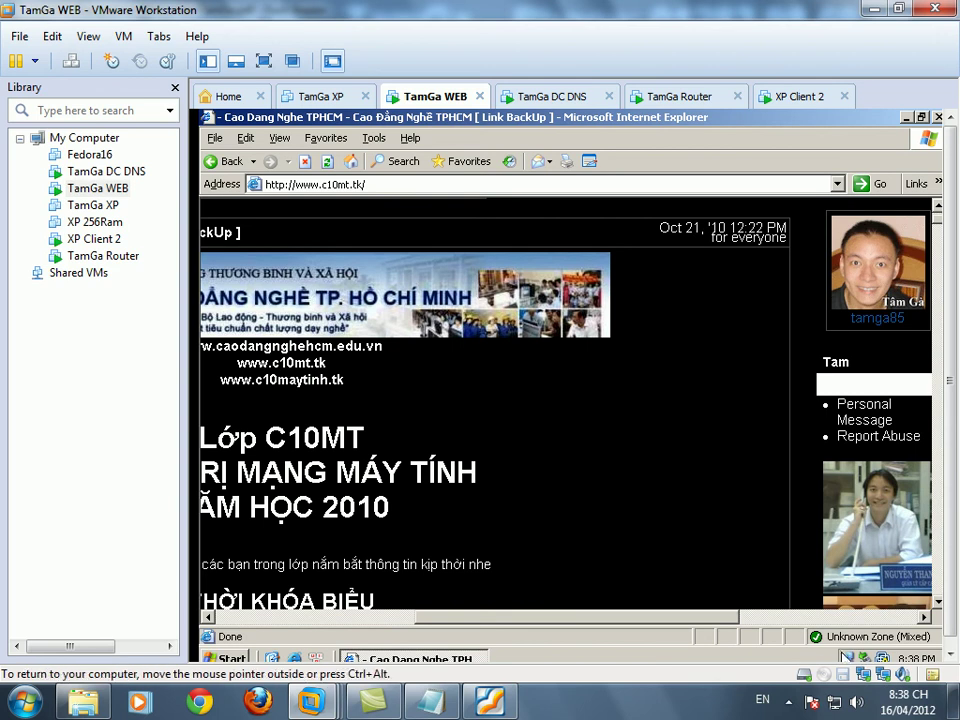
# - Enter a 192.168.1 default gateway in the WEB server's TCP/IP settings and apply it
pyautogui.rightClick(849, 657)
pyautogui.click(688, 580)
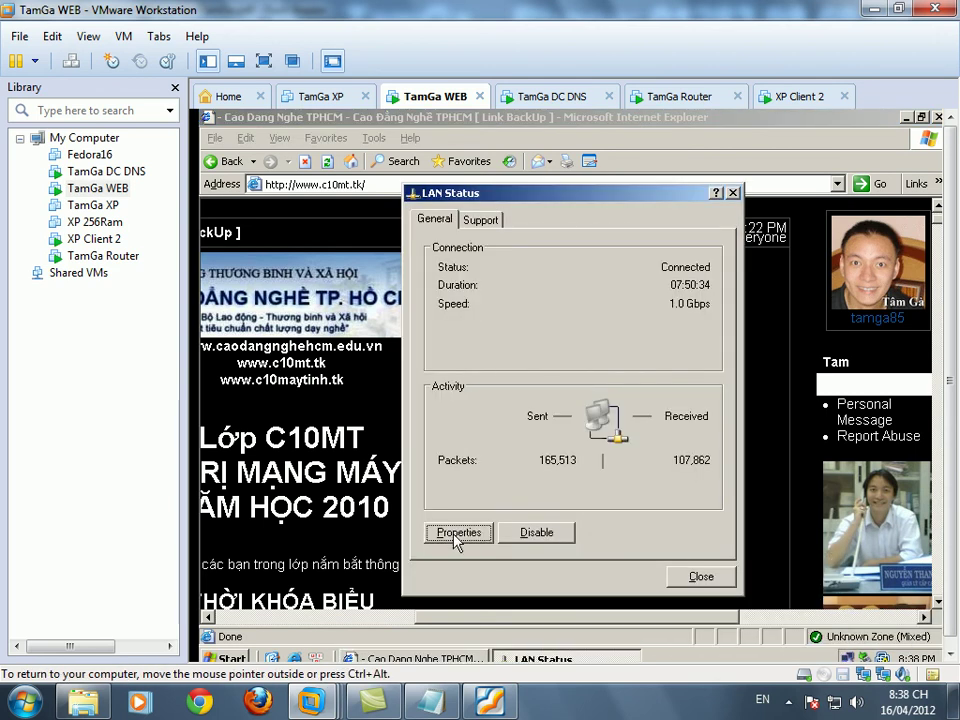
pyautogui.click(456, 531)
pyautogui.click(420, 381)
pyautogui.click(556, 418)
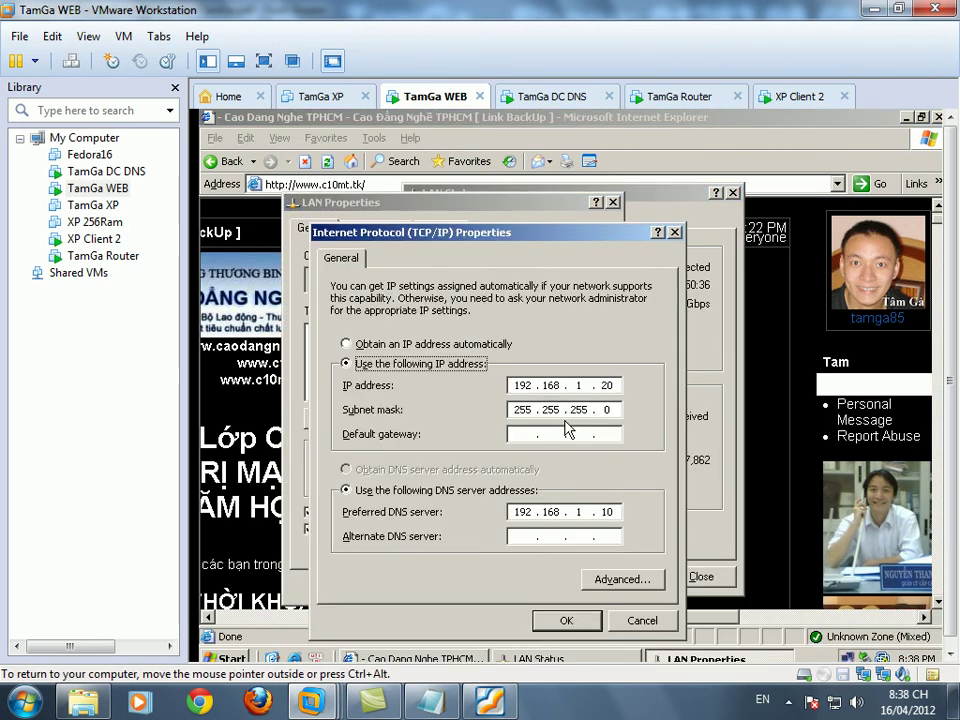
pyautogui.click(520, 433)
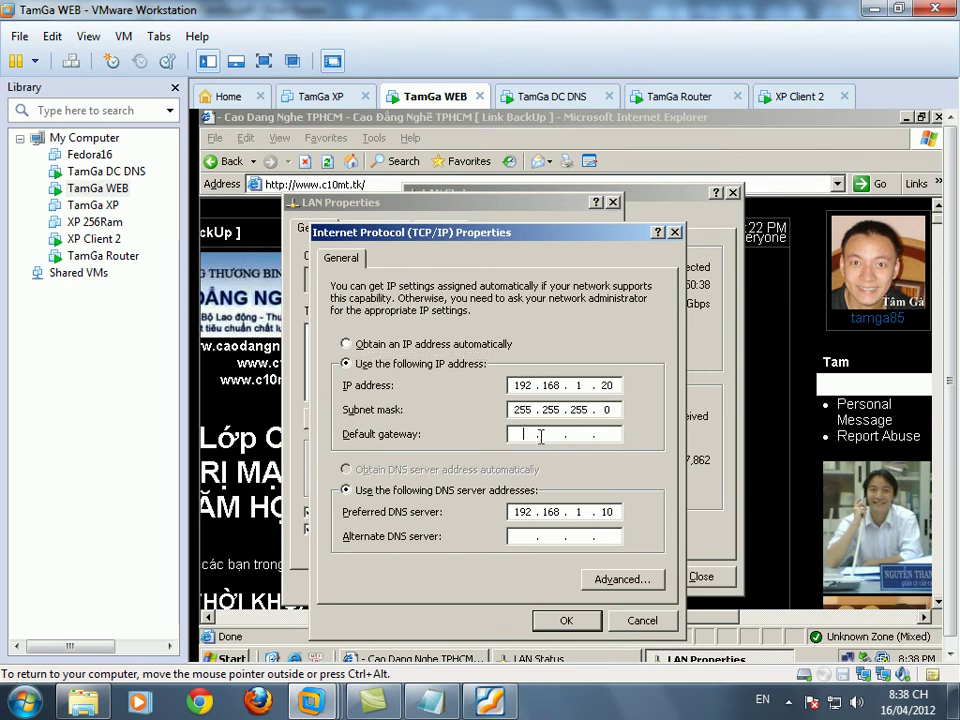
pyautogui.write('192.168.1.5')
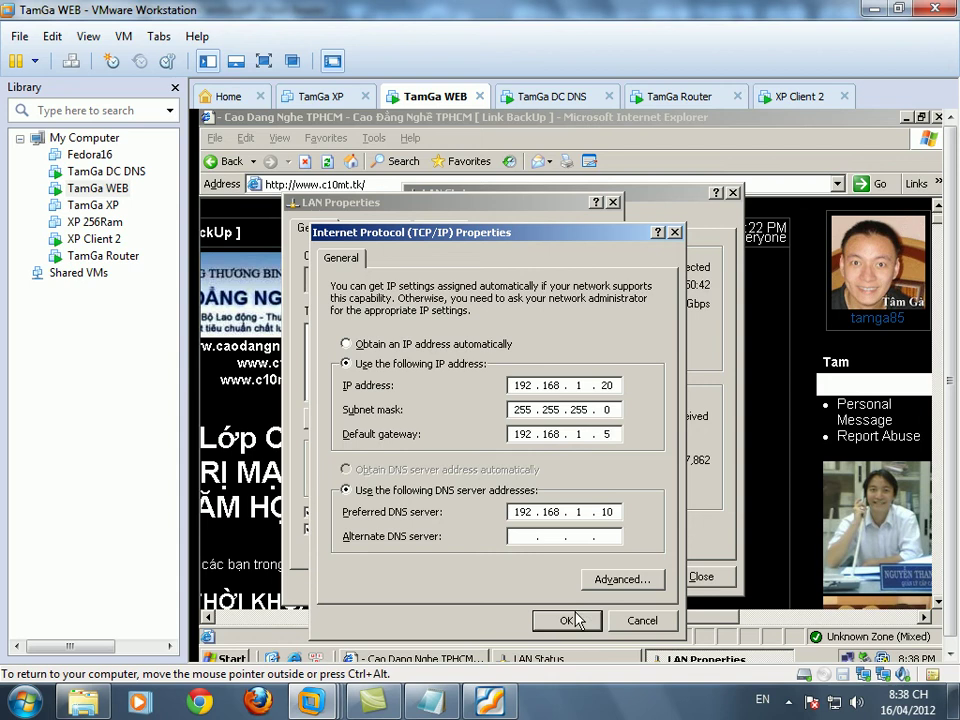
pyautogui.click(566, 620)
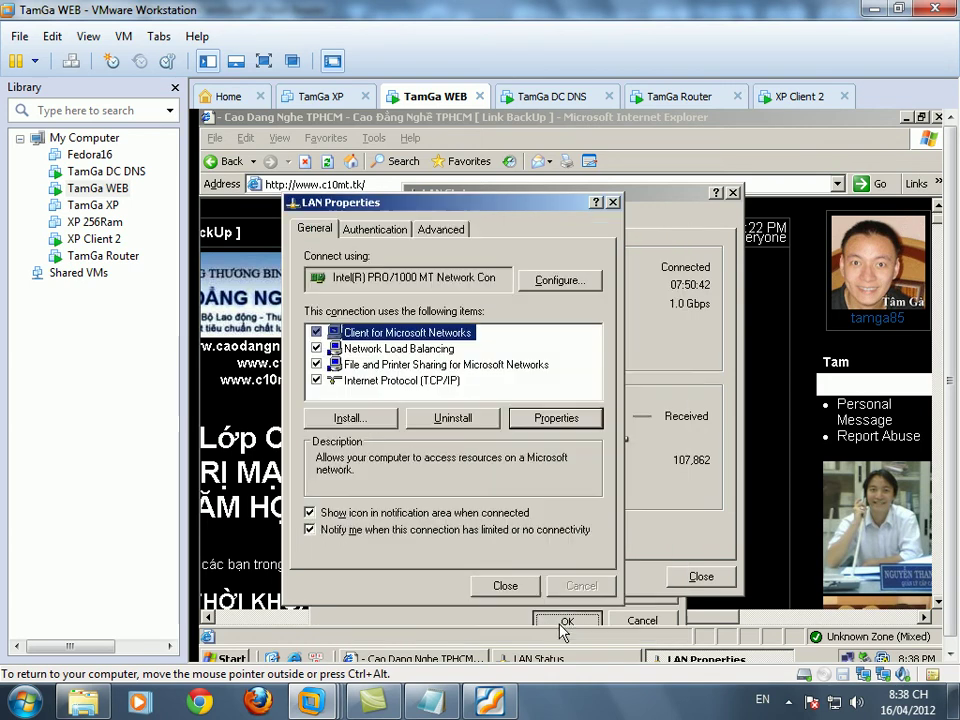
pyautogui.click(699, 578)
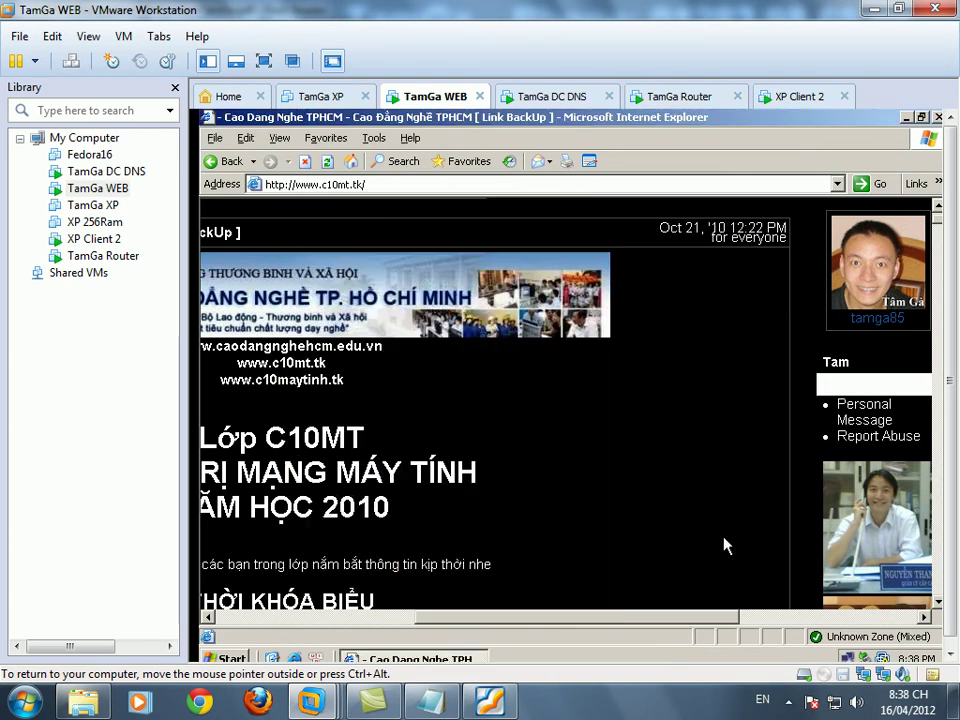
# - Open a command prompt on TamGa WEB, run cd\ and cls, and ping 192.168.11.15
pyautogui.press('super+r')
pyautogui.write('cmd')
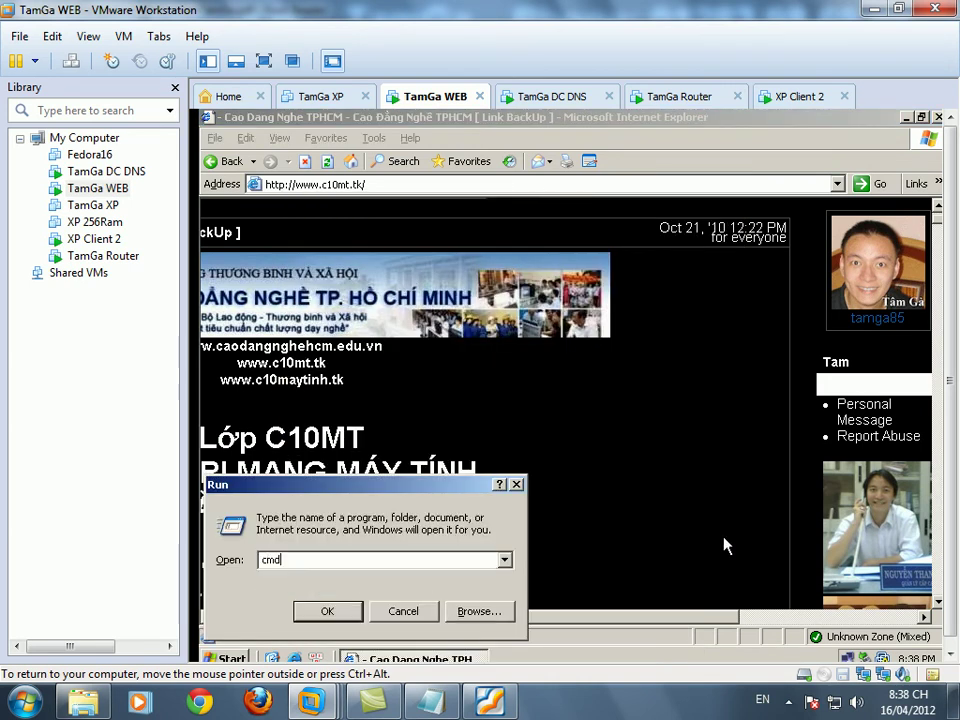
pyautogui.press('Return')
pyautogui.write('ping')
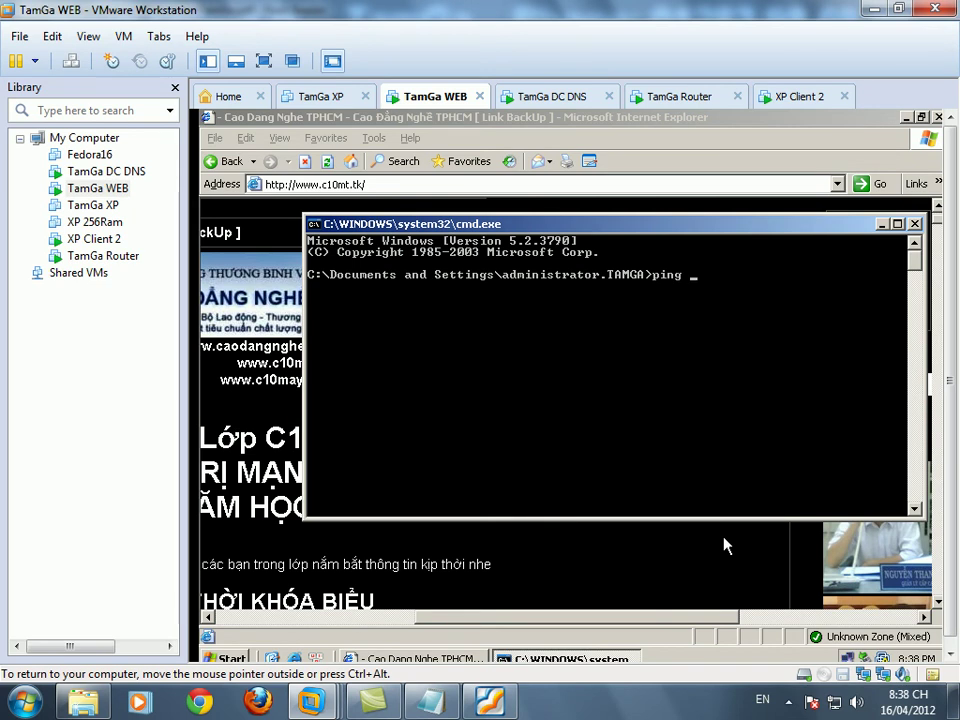
pyautogui.press('BackSpace')
pyautogui.press('BackSpace')
pyautogui.press('BackSpace')
pyautogui.press('BackSpace')
pyautogui.write('cd\\')
pyautogui.press('Return')
pyautogui.write('cls')
pyautogui.press('Return')
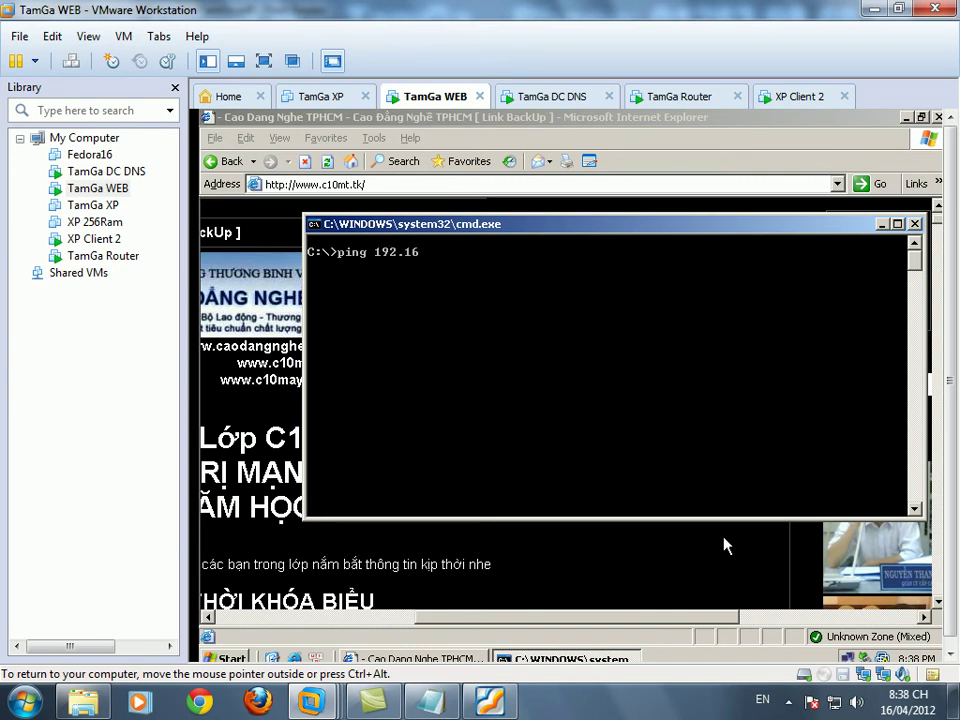
pyautogui.press('Return')
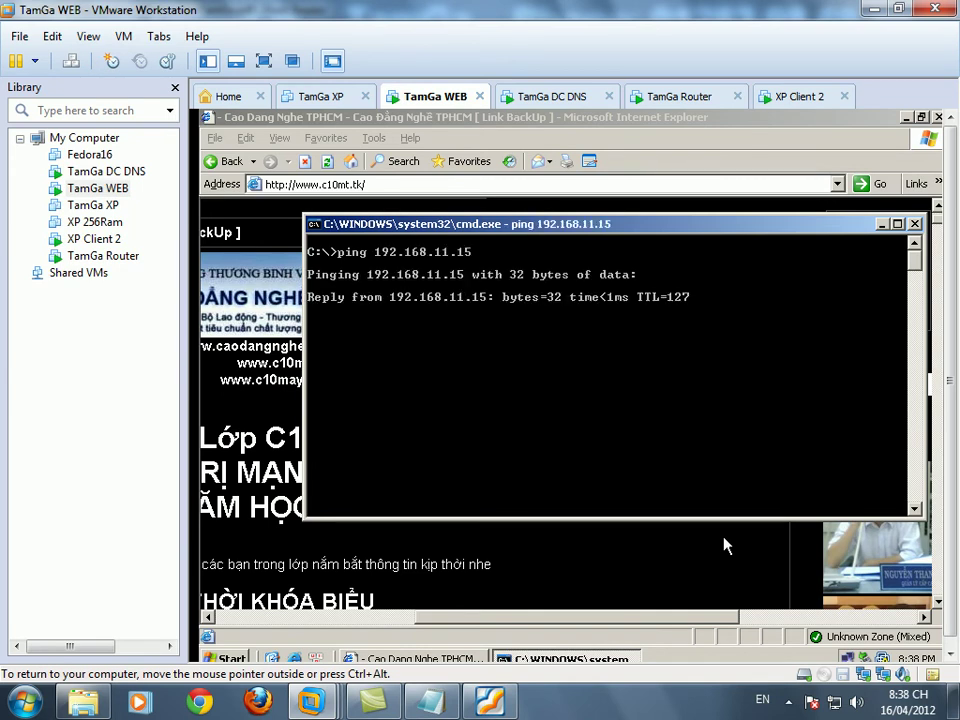
pyautogui.click(798, 97)
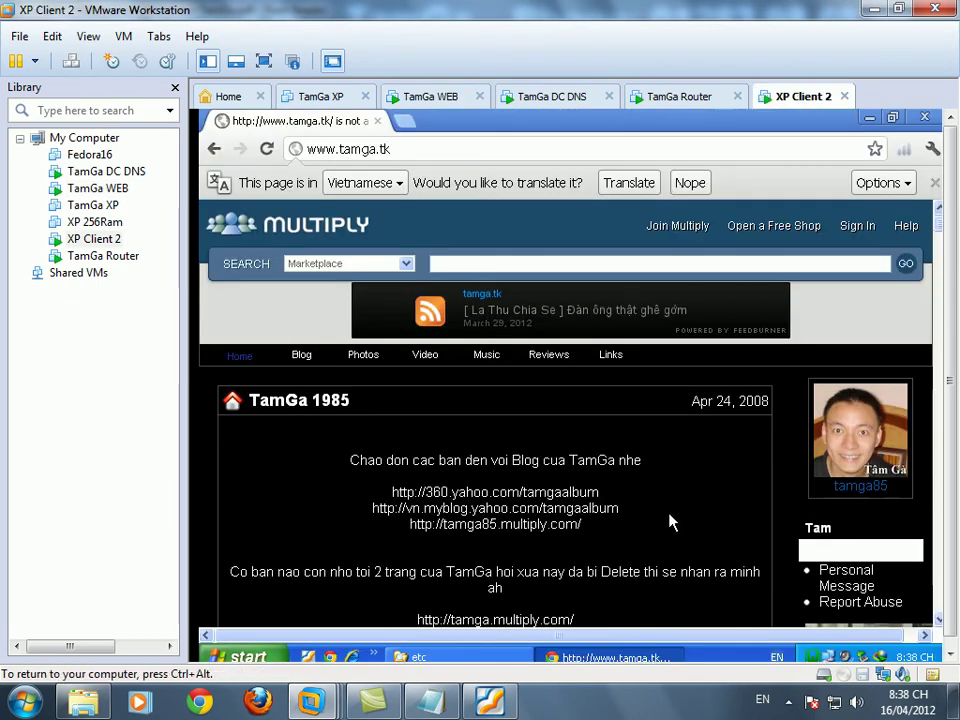
# - On XP Client 2, open a command prompt, run ipconfig, then cd\ and cls
pyautogui.press('super+r')
pyautogui.write('cmd')
pyautogui.press('Return')
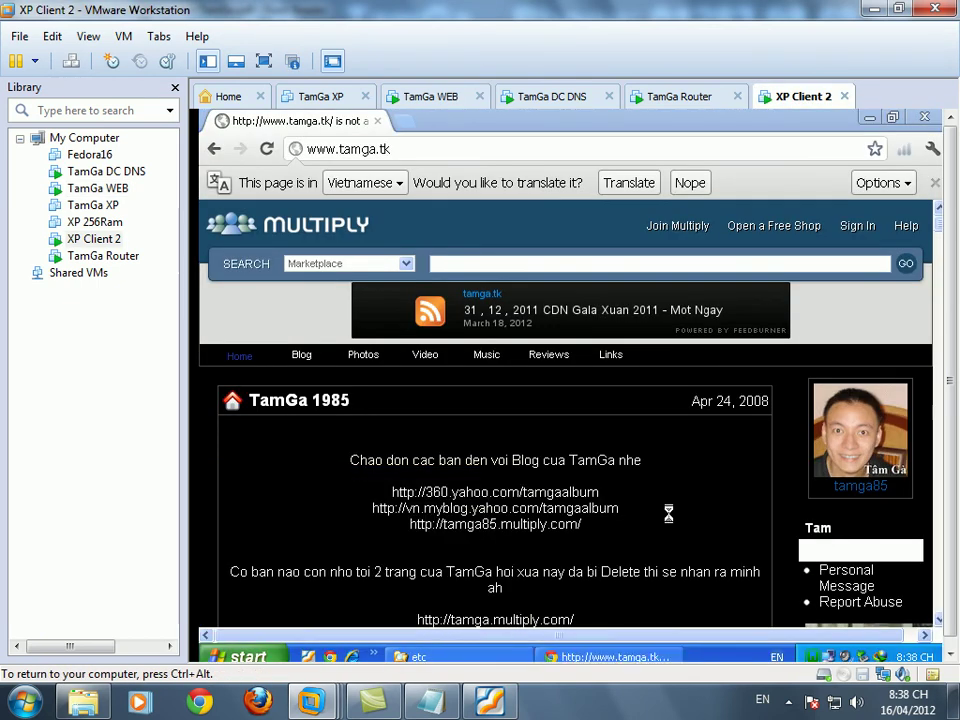
pyautogui.write('ipconfig')
pyautogui.press('Return')
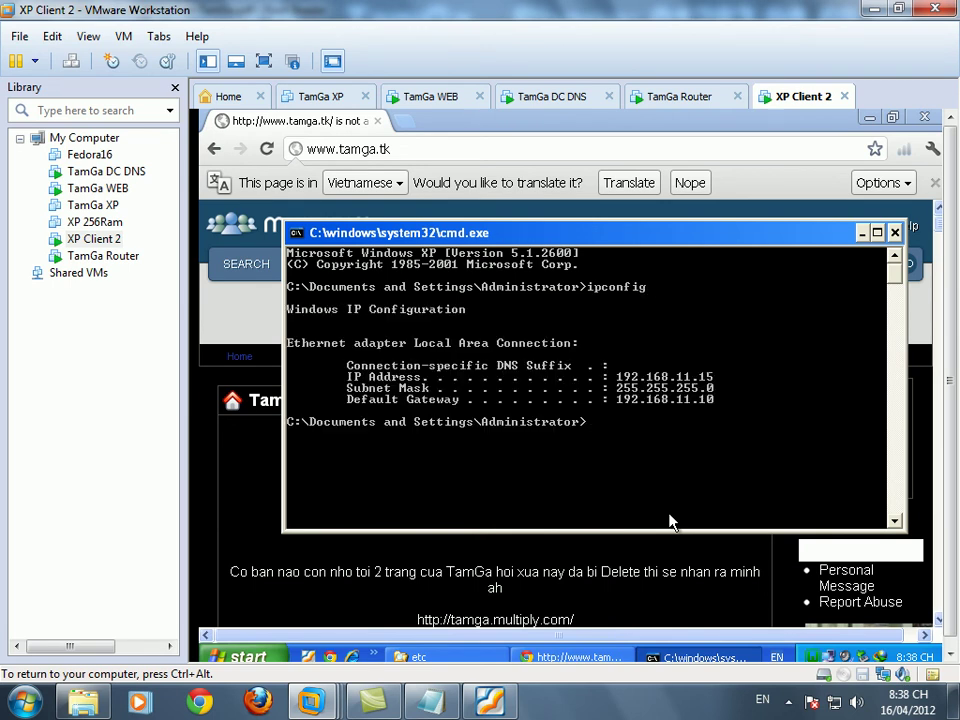
pyautogui.write('cd\\')
pyautogui.press('Return')
pyautogui.write('cls')
pyautogui.press('Return')
# - Ping 192.168.1.10 and 192.168.1.20 across the router
pyautogui.write('ping 192.168.1.10')
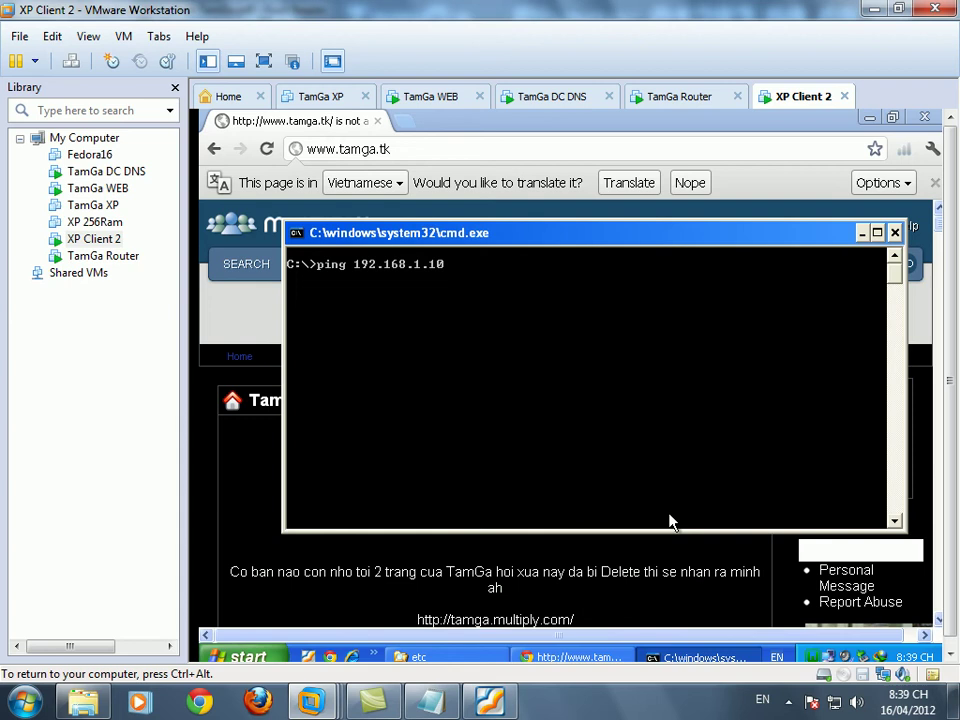
pyautogui.press('Return')
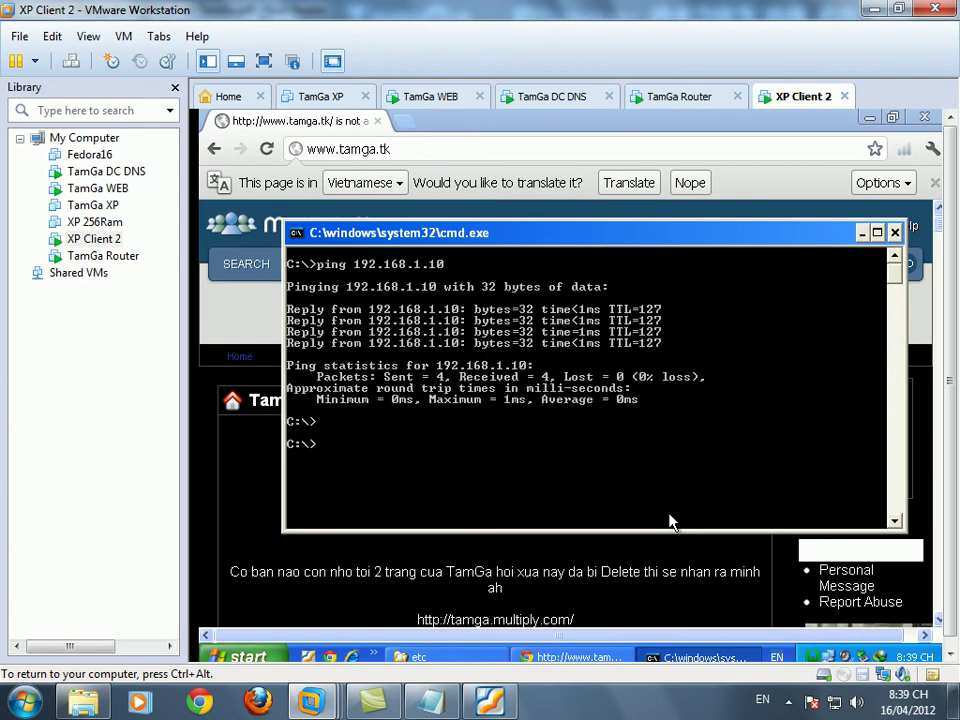
pyautogui.press('Up')
pyautogui.press('BackSpace')
pyautogui.press('BackSpace')
pyautogui.write('20')
pyautogui.press('Return')
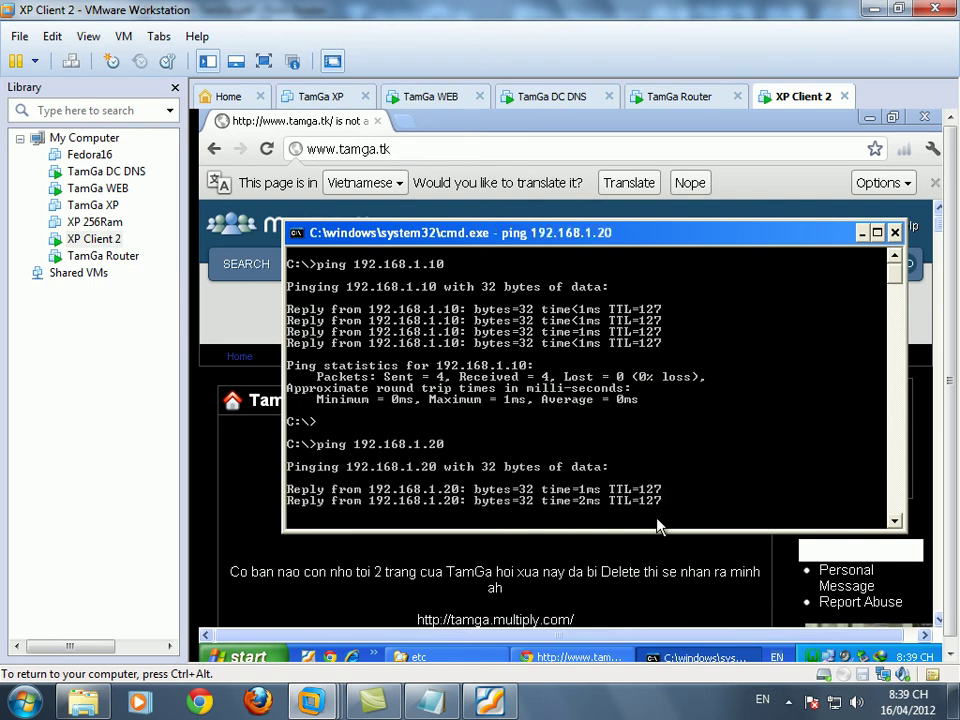
# - Start a new Notepad note line 'bây giờ test hai site ở mỗi nơi'
pyautogui.click(444, 705)
pyautogui.press('Return')
pyautogui.write('bây giờ ')
pyautogui.write('test ha')
pyautogui.write('i ')
pyautogui.write('site ở mỗi')
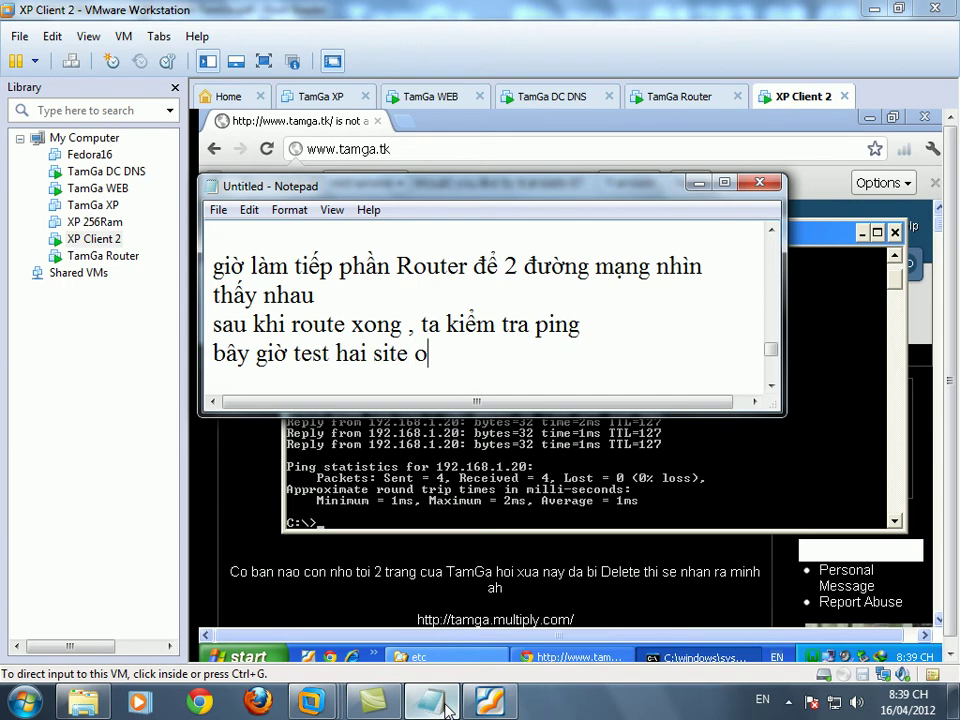
pyautogui.write(' nơi')
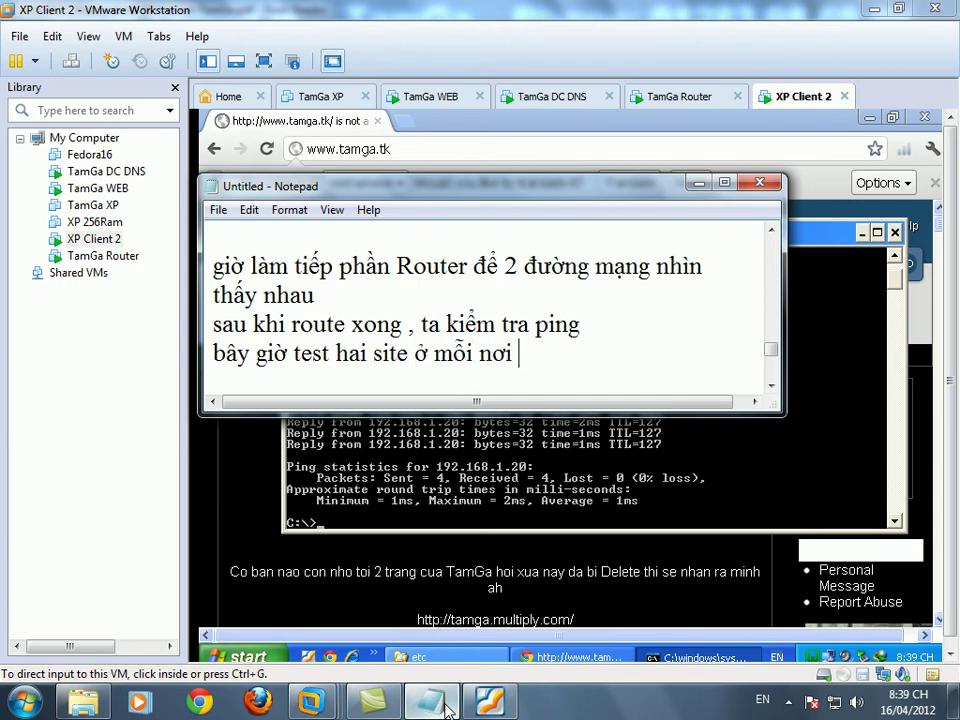
# - Change the note's ending to 'ở mỗi hai đường mạng' and start a new line
pyautogui.press('BackSpace')
pyautogui.press('BackSpace')
pyautogui.press('BackSpace')
pyautogui.write('hai đường mạng')
pyautogui.press('Return')
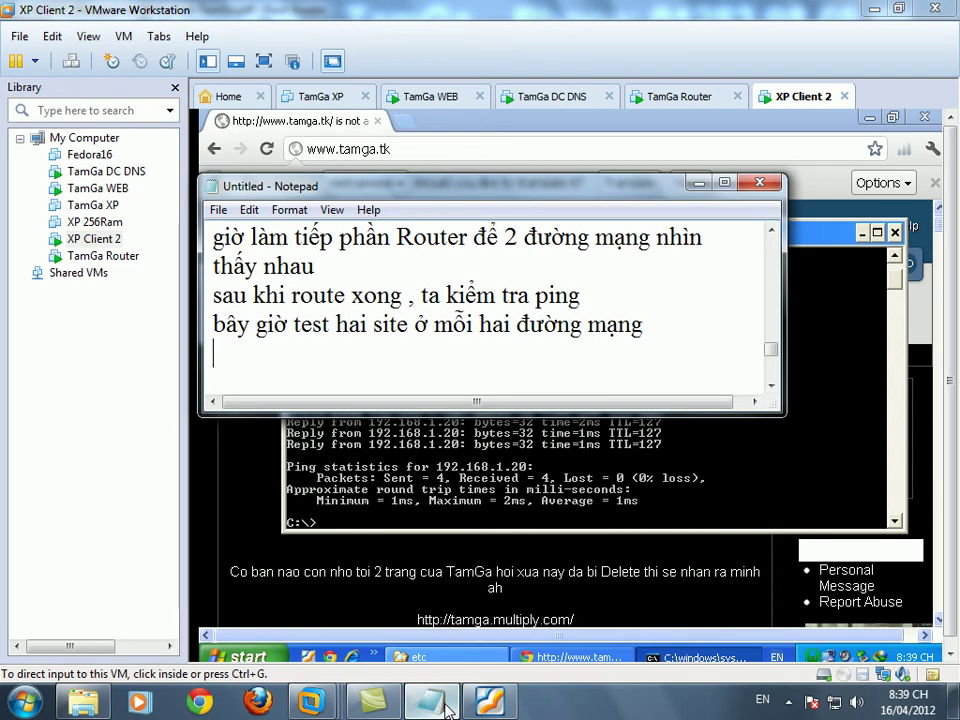
pyautogui.click(776, 516)
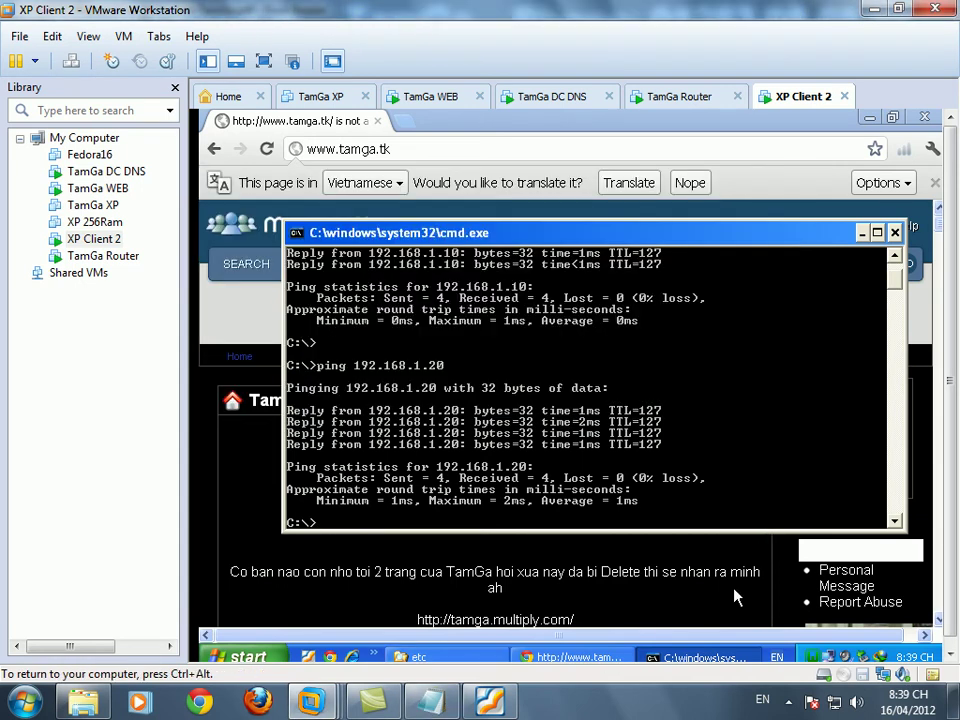
pyautogui.click(463, 149)
pyautogui.hotkey('ctrl', 'a')
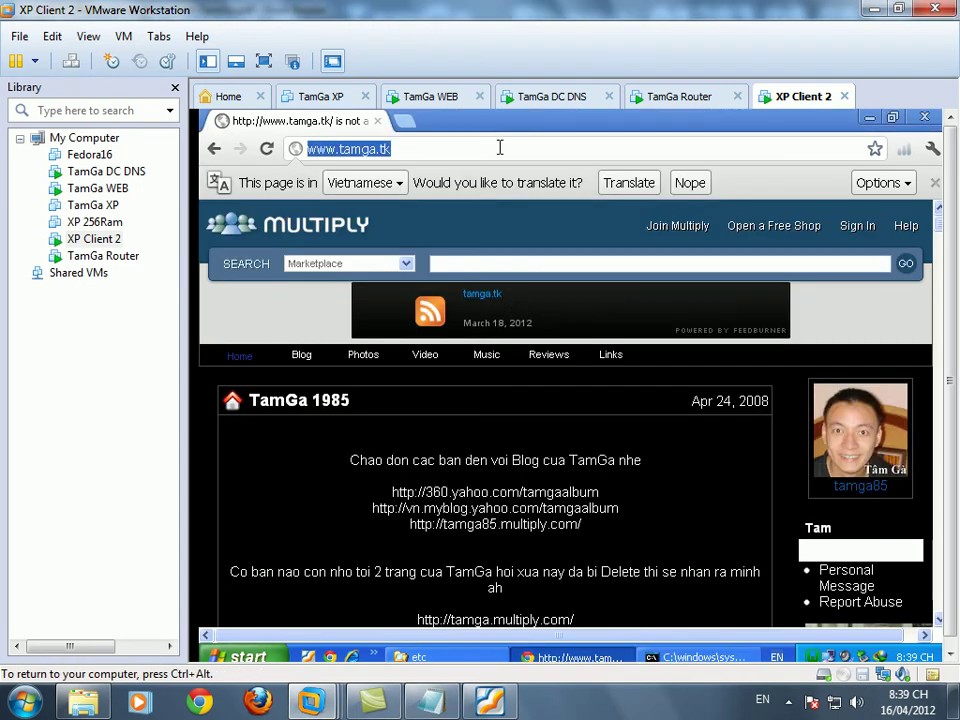
pyautogui.write('www')
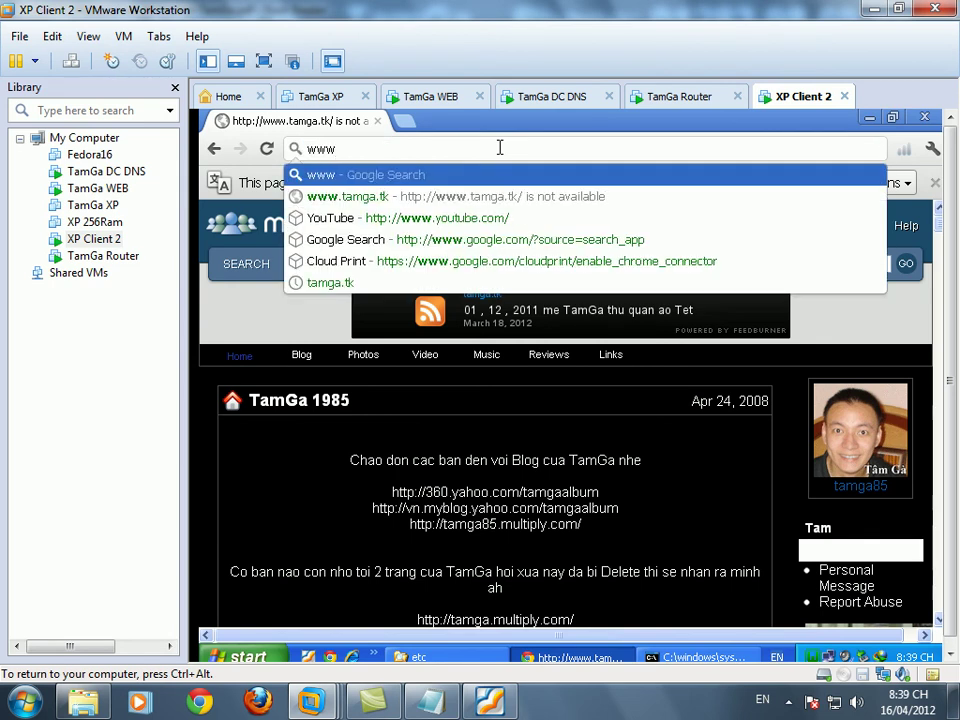